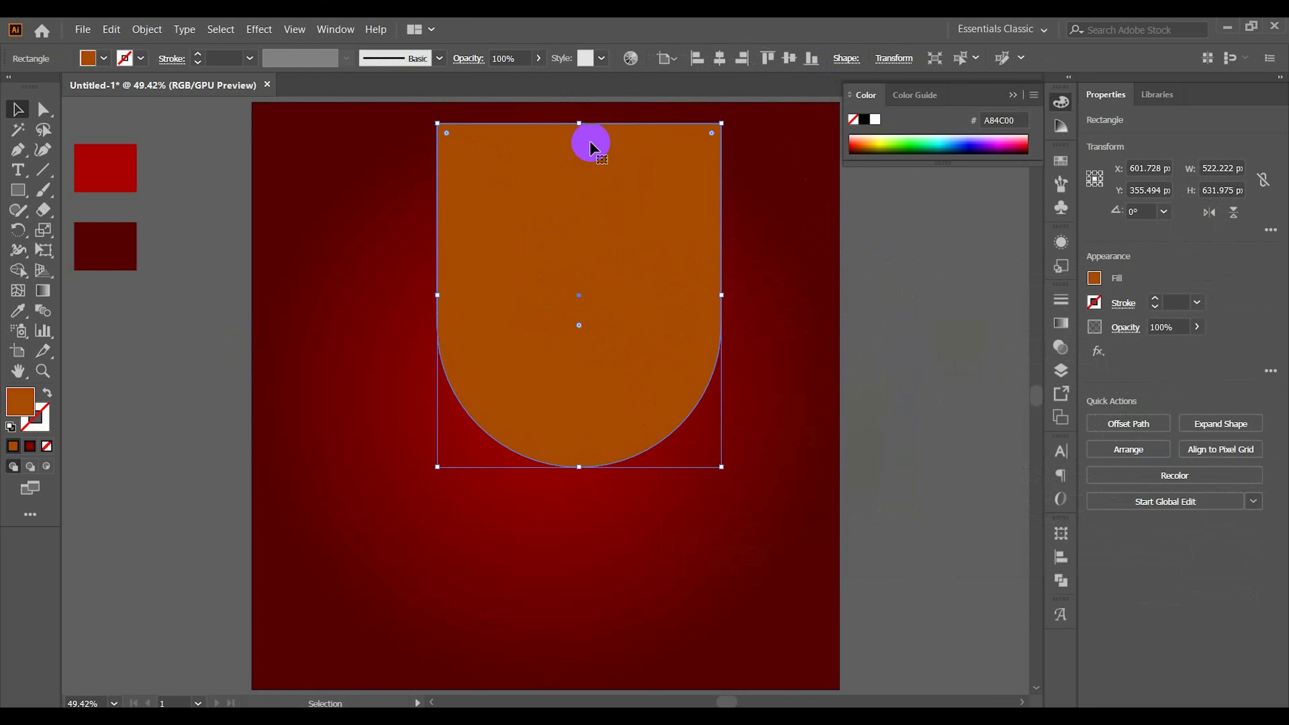
# Step: Stretch the orange rounded shape up to the artboard's top edge, making it about 671 px tall
pyautogui.moveTo(578, 123); pyautogui.dragTo(587, 152)
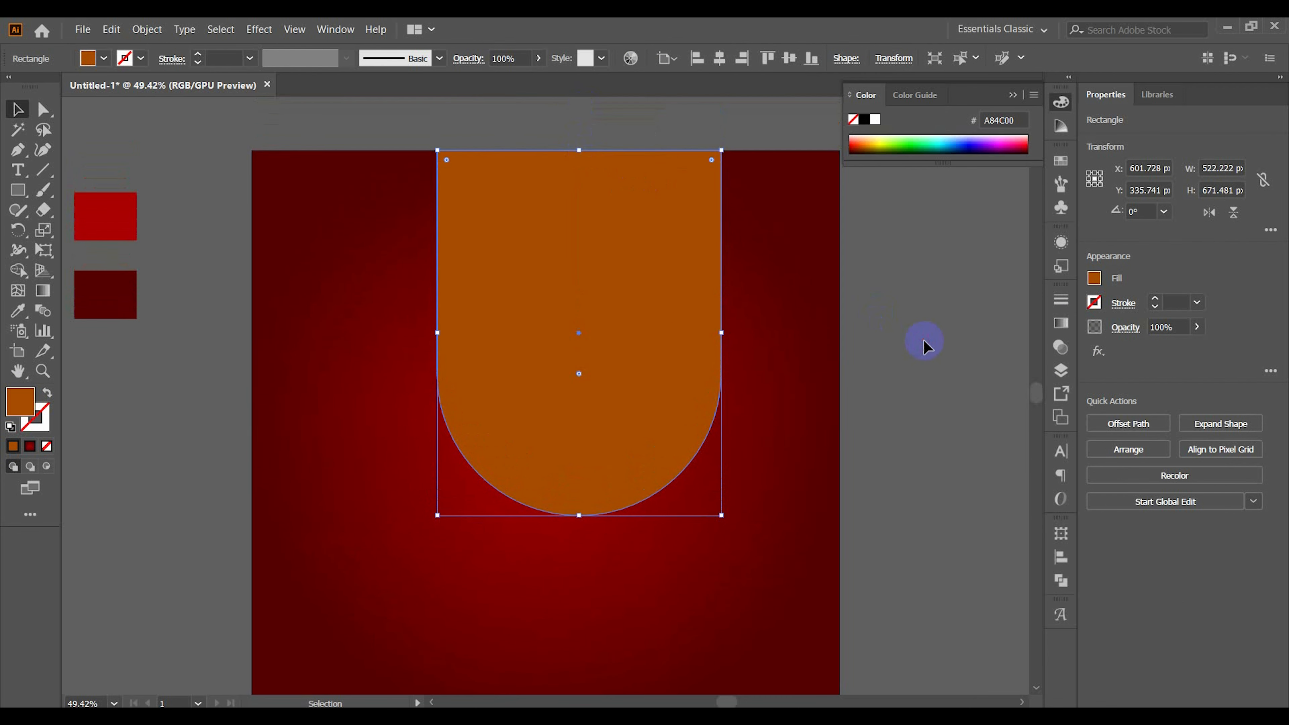
pyautogui.click(925, 348)
pyautogui.scroll(-3, 883, 350)
pyautogui.click(615, 377)
pyautogui.moveTo(578, 326); pyautogui.dragTo(613, 308)
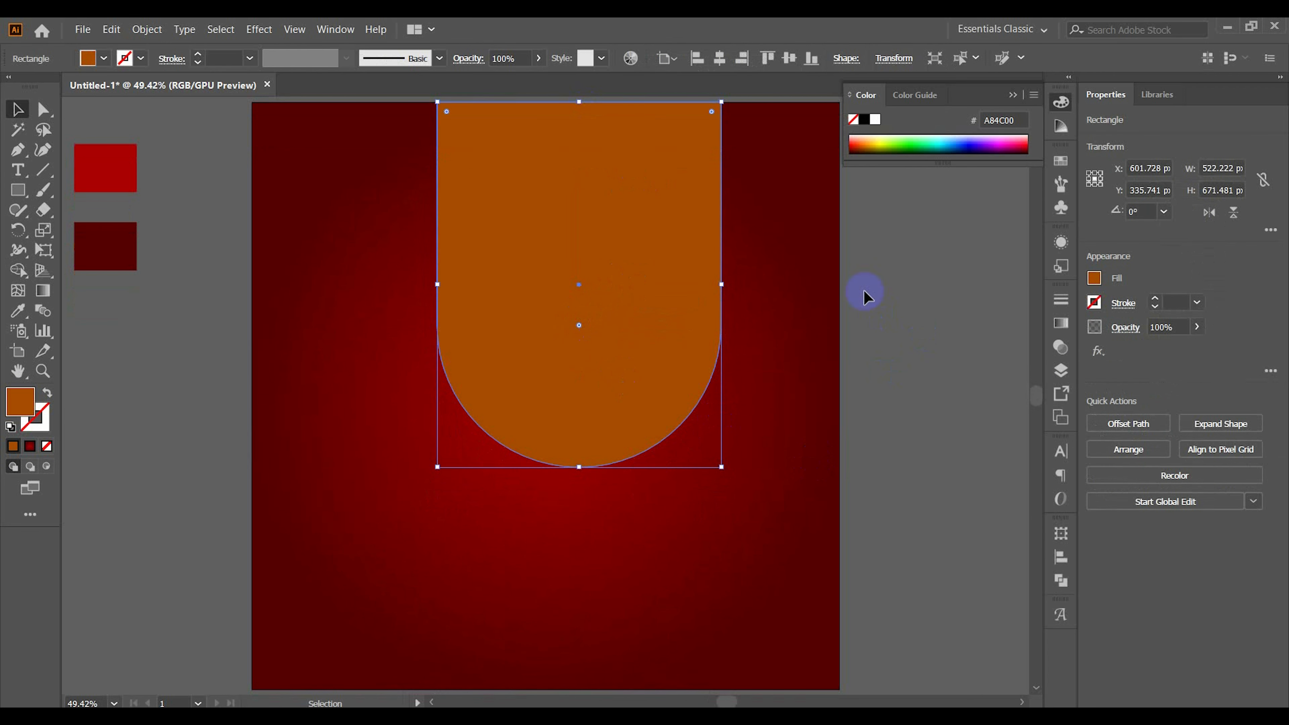
pyautogui.click(931, 302)
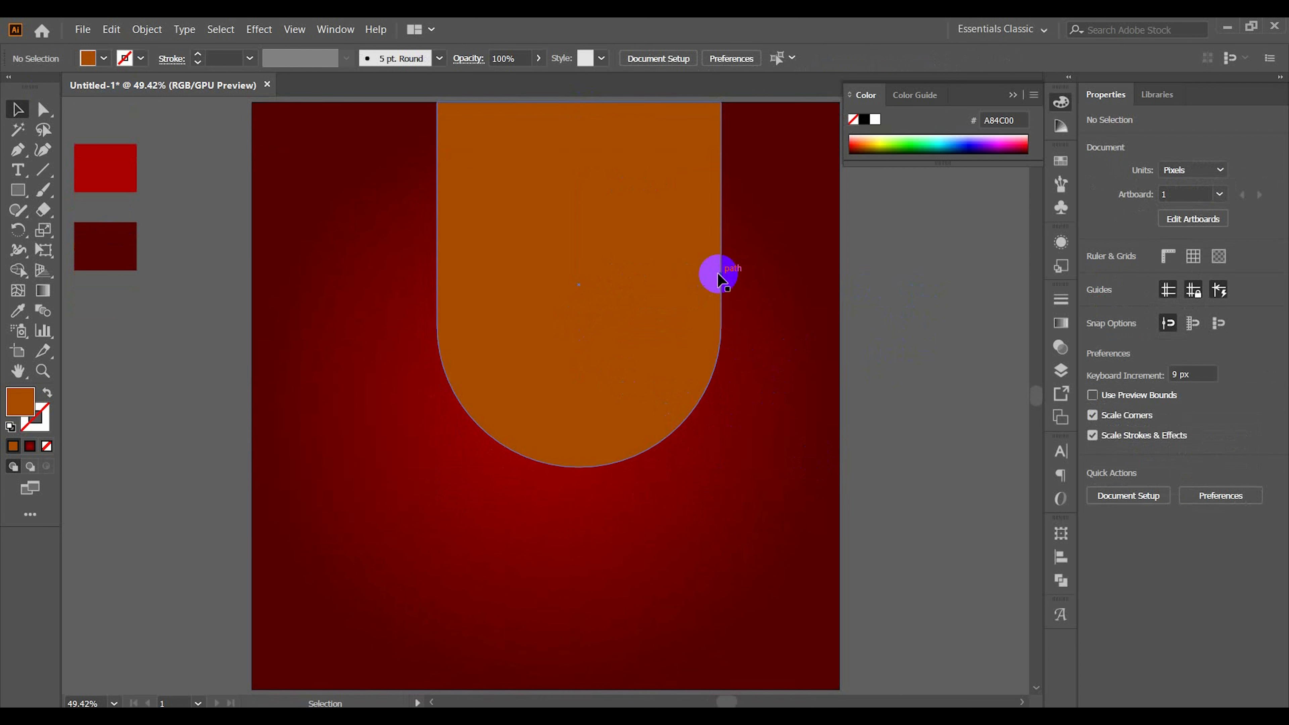
# Step: Centre the orange rounded shape horizontally on the artboard
pyautogui.click(717, 165)
pyautogui.click(720, 58)
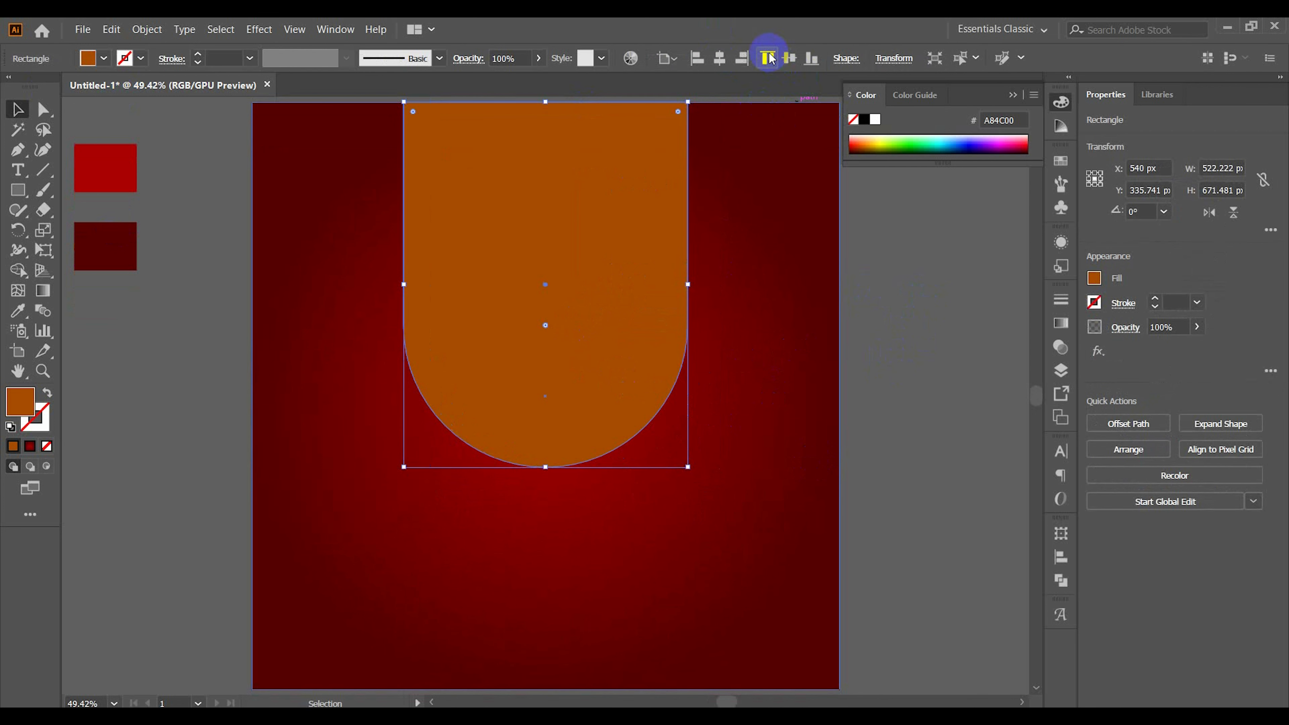
pyautogui.click(877, 300)
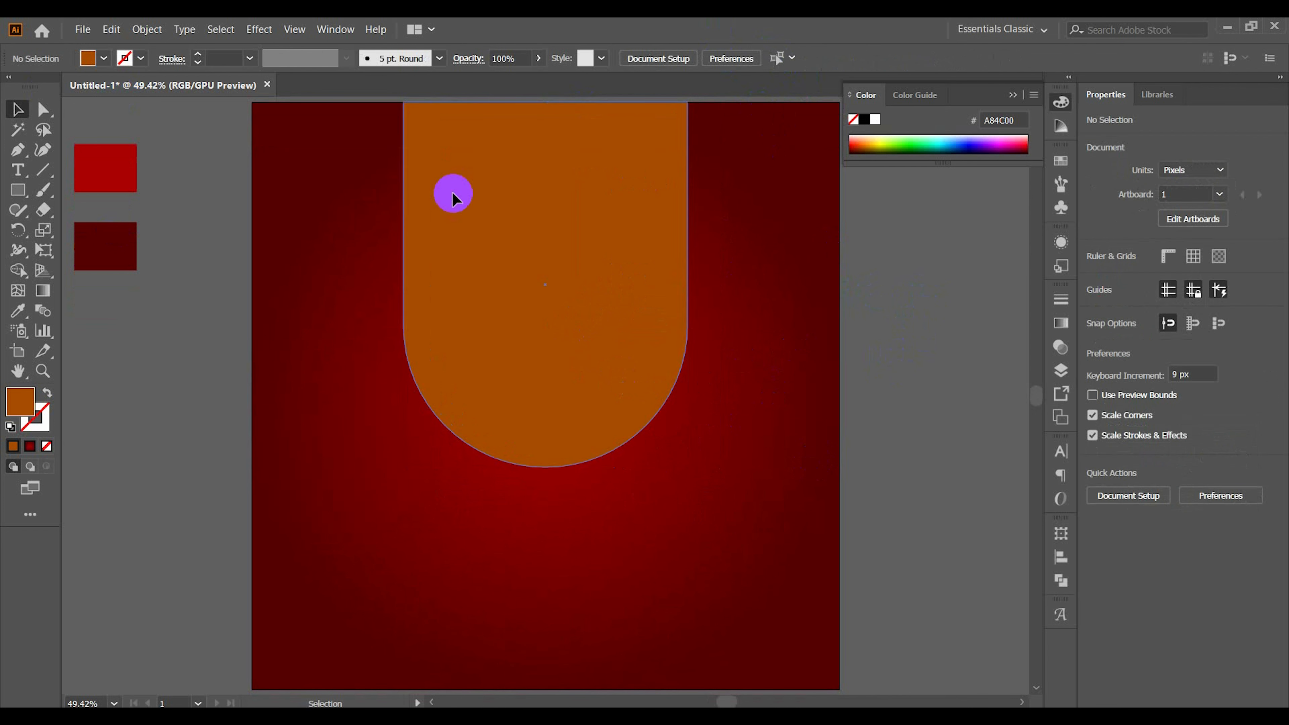
# Step: Place the crumpled-paper image pngwing.com (1) over the artboard and enlarge it to about 1446 × 1568 px
pyautogui.click(83, 29)
pyautogui.click(117, 267)
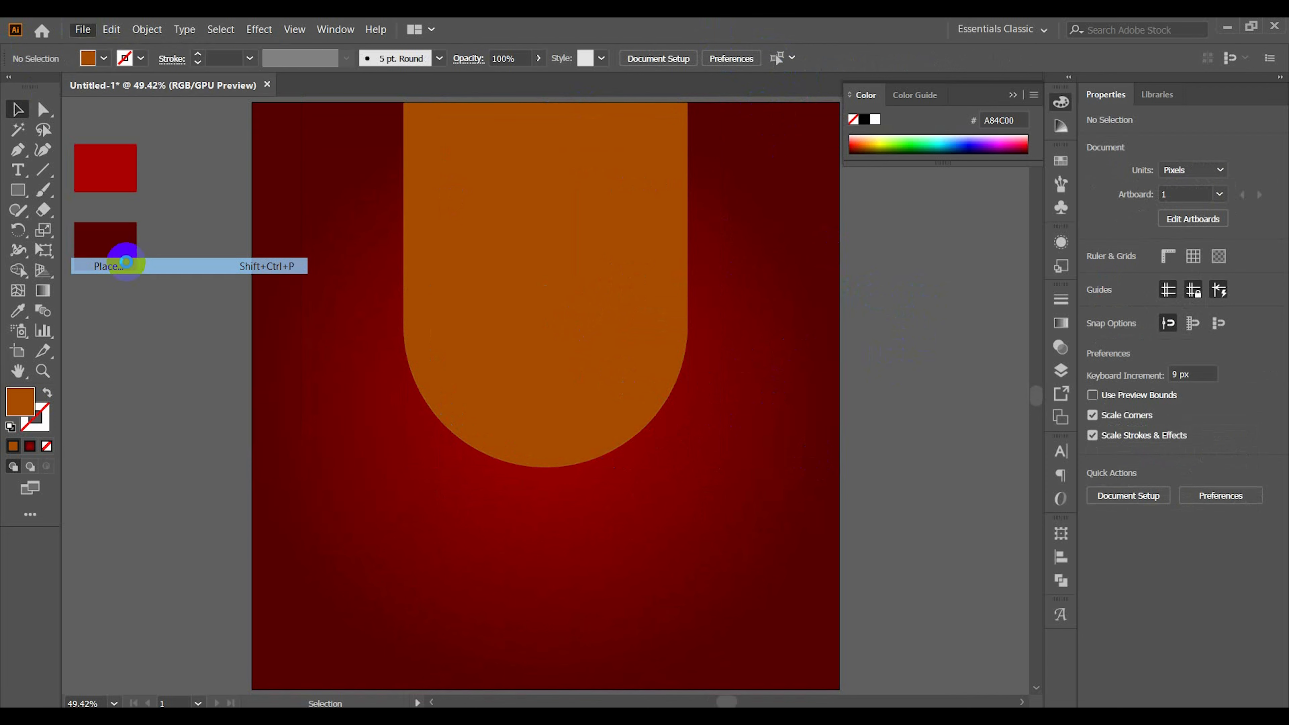
pyautogui.click(384, 168)
pyautogui.click(517, 467)
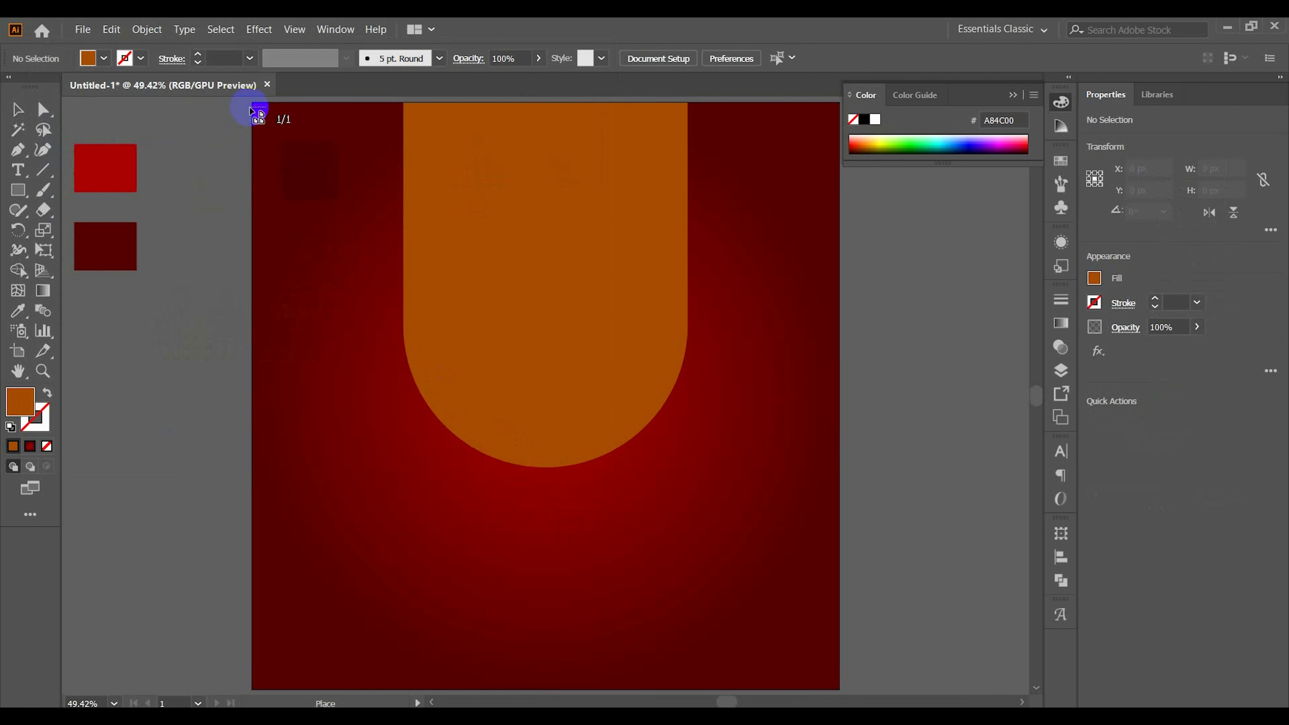
pyautogui.moveTo(246, 108); pyautogui.dragTo(838, 645)
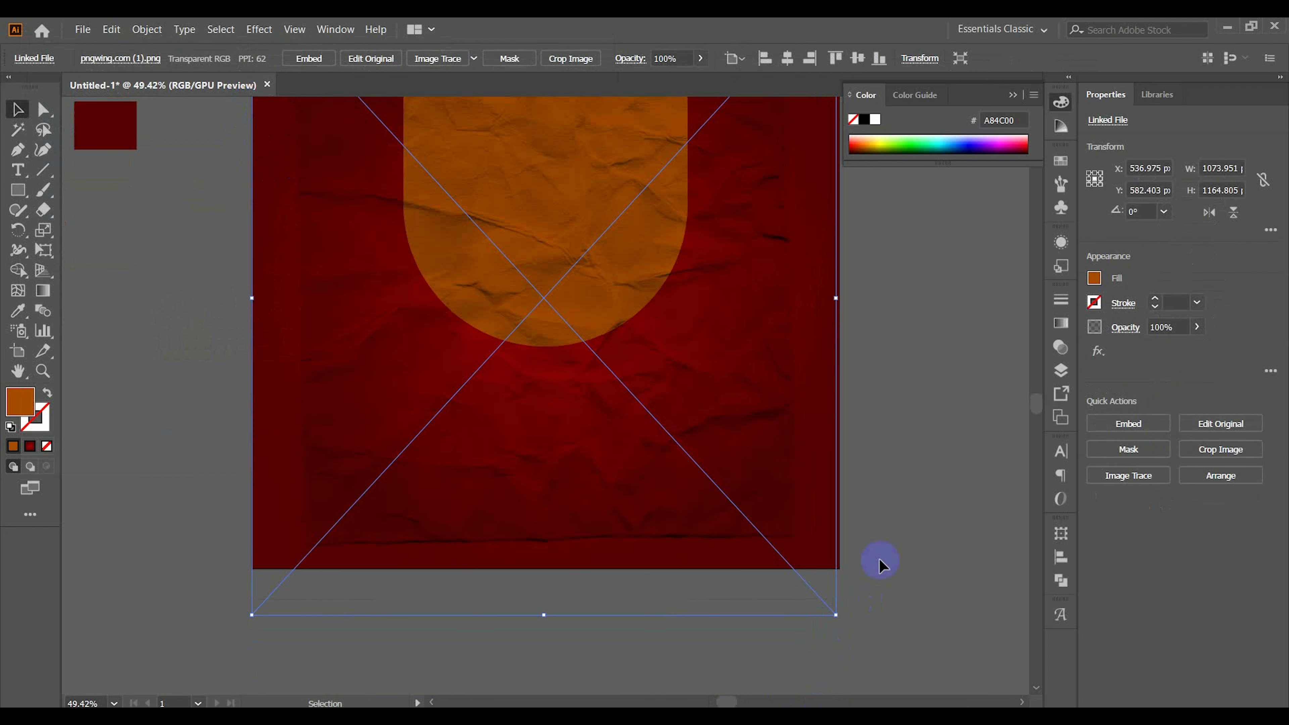
pyautogui.scroll(3, 863, 572)
pyautogui.scroll(-1, 856, 575)
pyautogui.moveTo(843, 466); pyautogui.dragTo(913, 463)
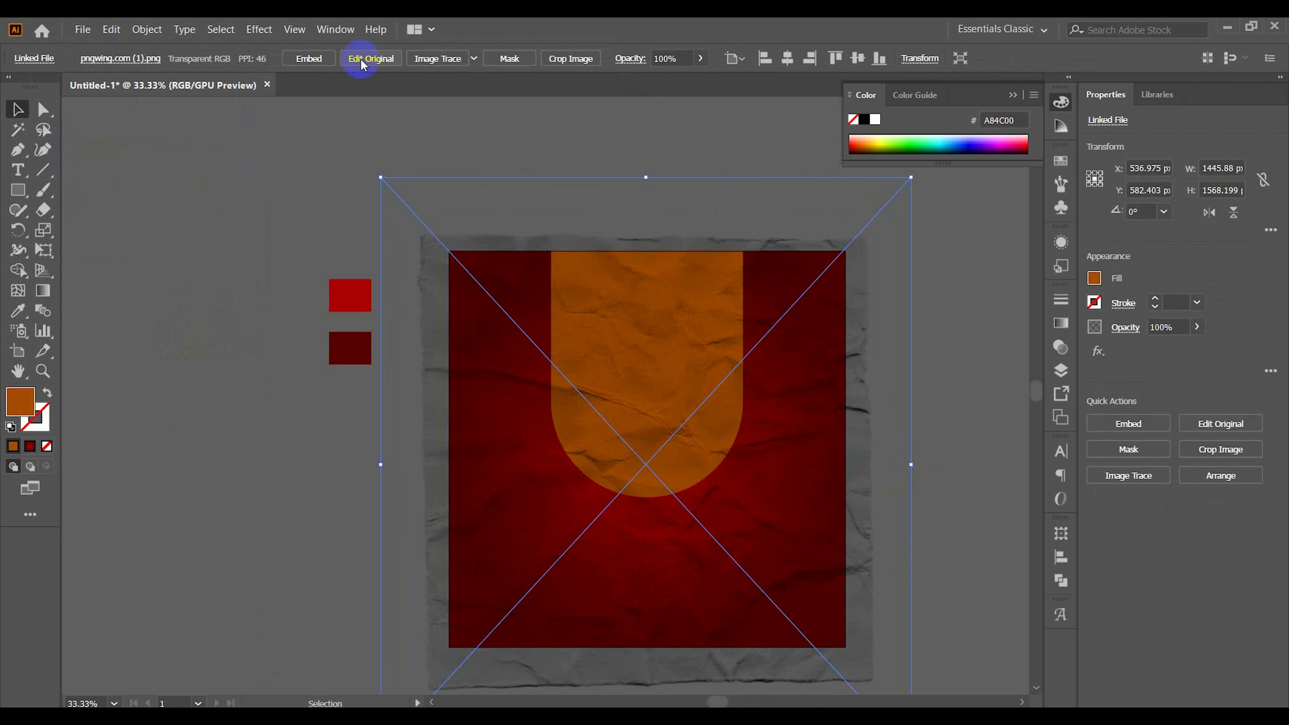
# Step: Embed the paper texture and crop it to the artboard's edges, about 1088 × 1080 px
pyautogui.click(309, 57)
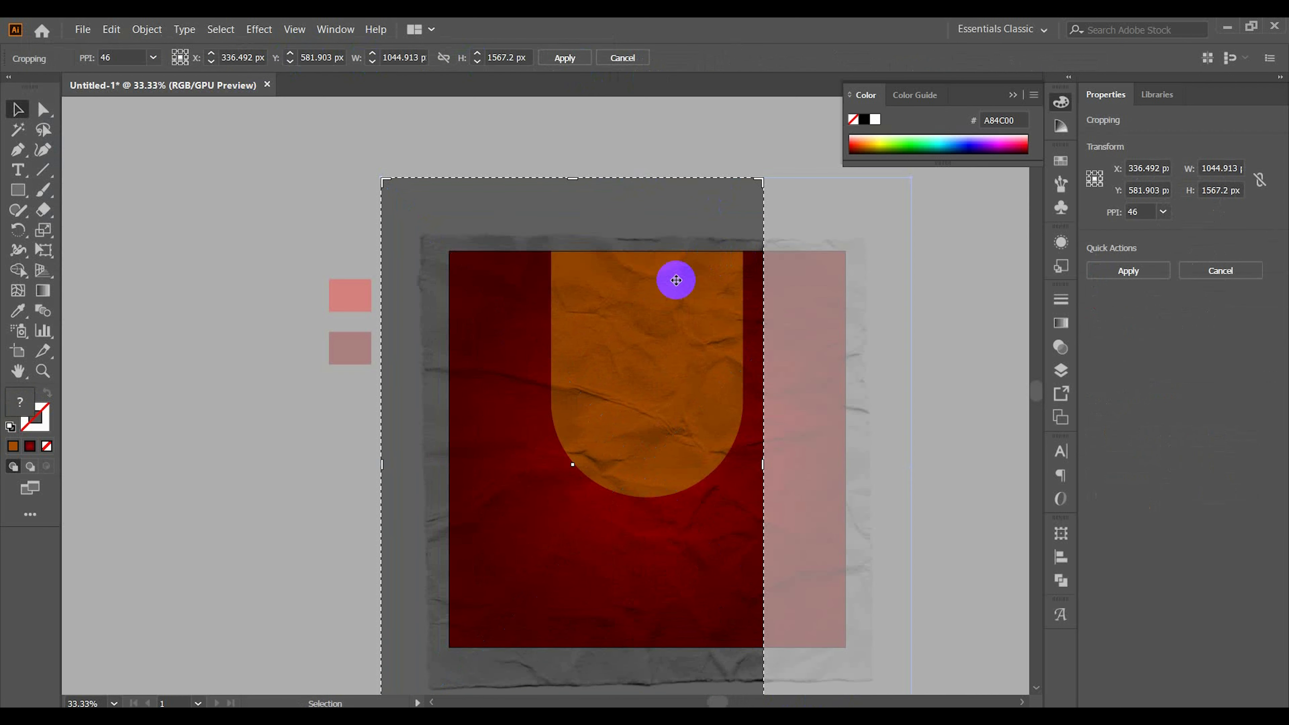
pyautogui.moveTo(384, 465); pyautogui.dragTo(451, 465)
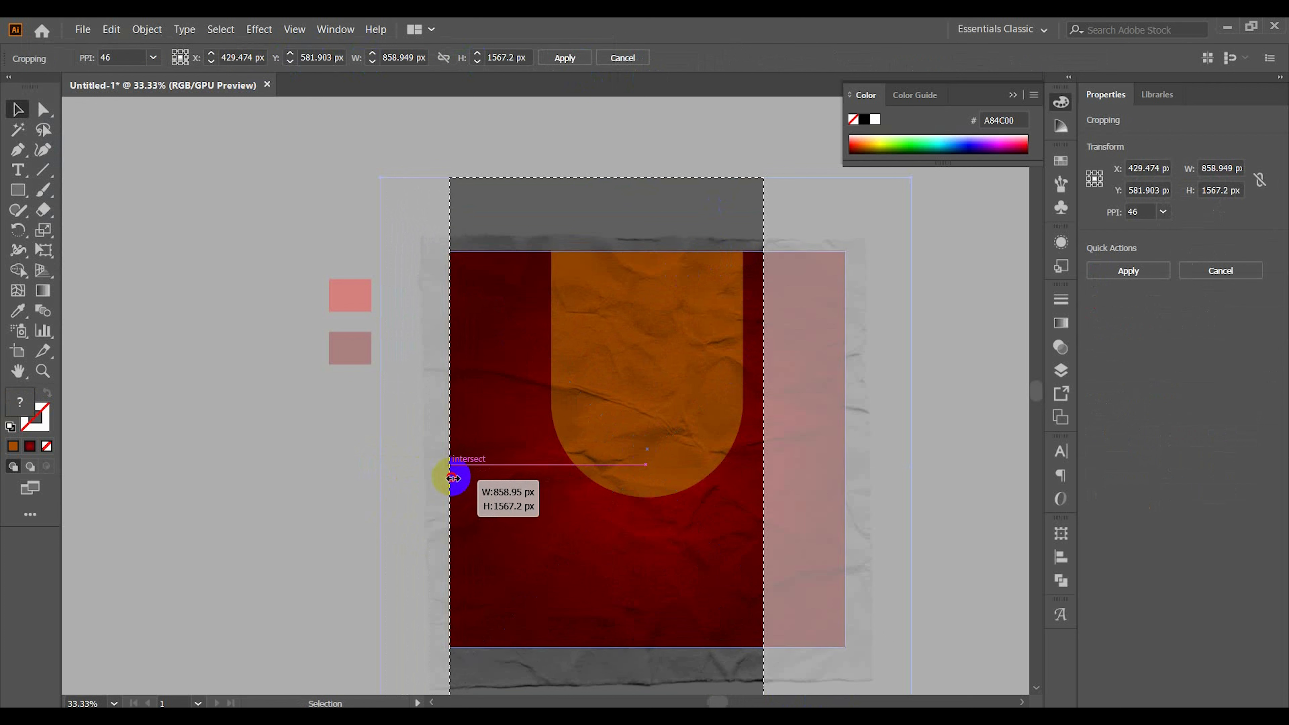
pyautogui.moveTo(763, 465); pyautogui.dragTo(845, 455)
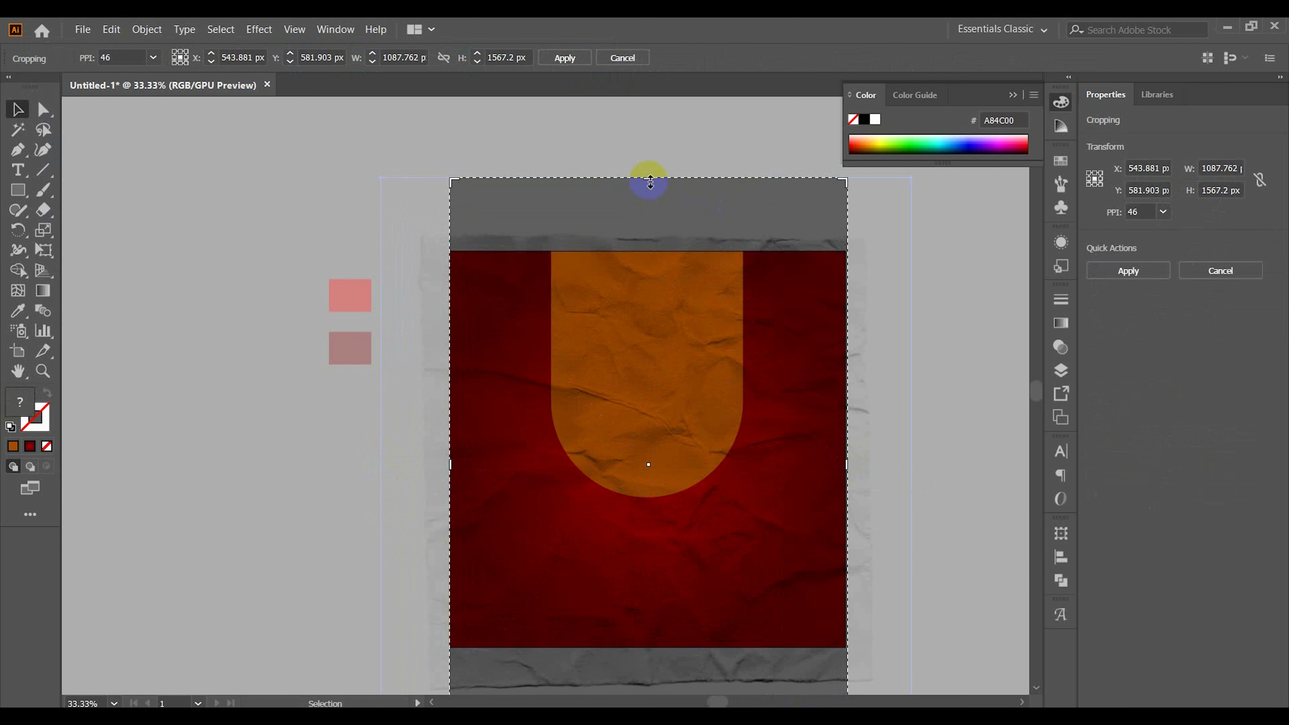
pyautogui.moveTo(650, 181); pyautogui.dragTo(650, 251)
pyautogui.scroll(-3, 635, 630)
pyautogui.moveTo(648, 639); pyautogui.dragTo(649, 534)
pyautogui.click(577, 60)
pyautogui.hotkey('ctrl', '0')
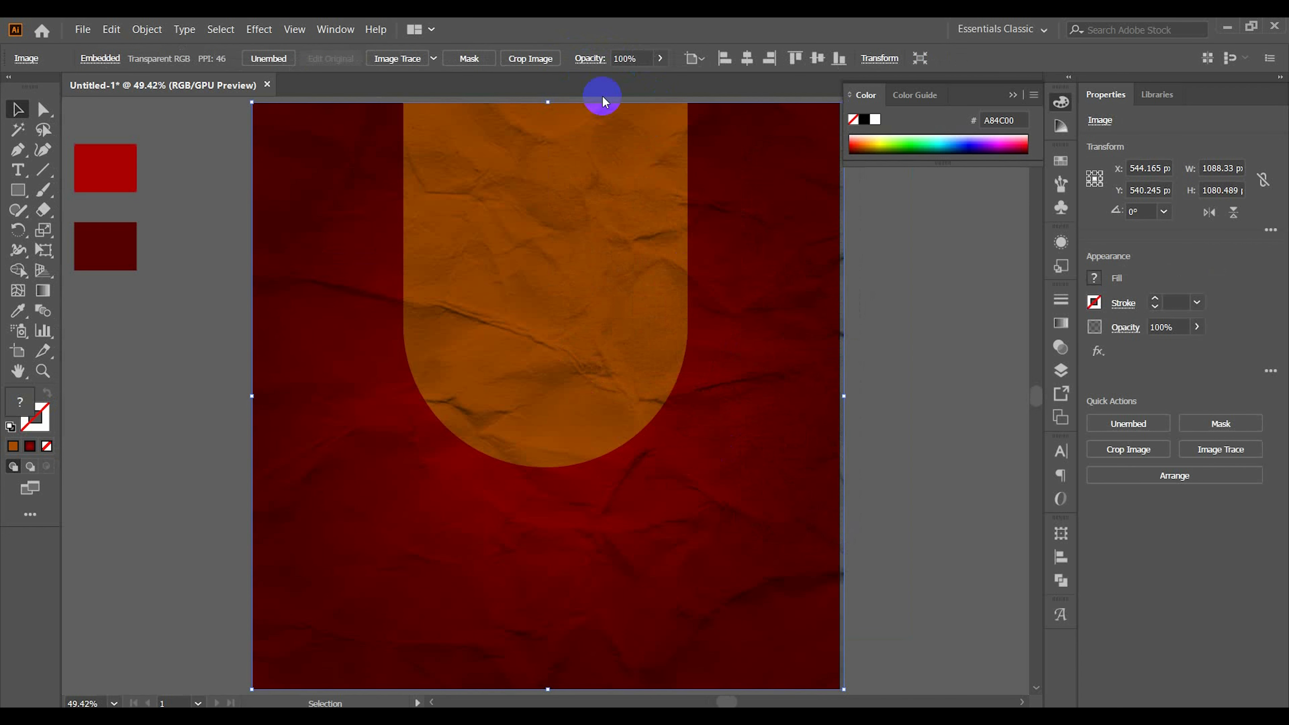
# Step: Try the Overlay blending mode on the paper texture, then settle on Soft Light
pyautogui.click(19, 110)
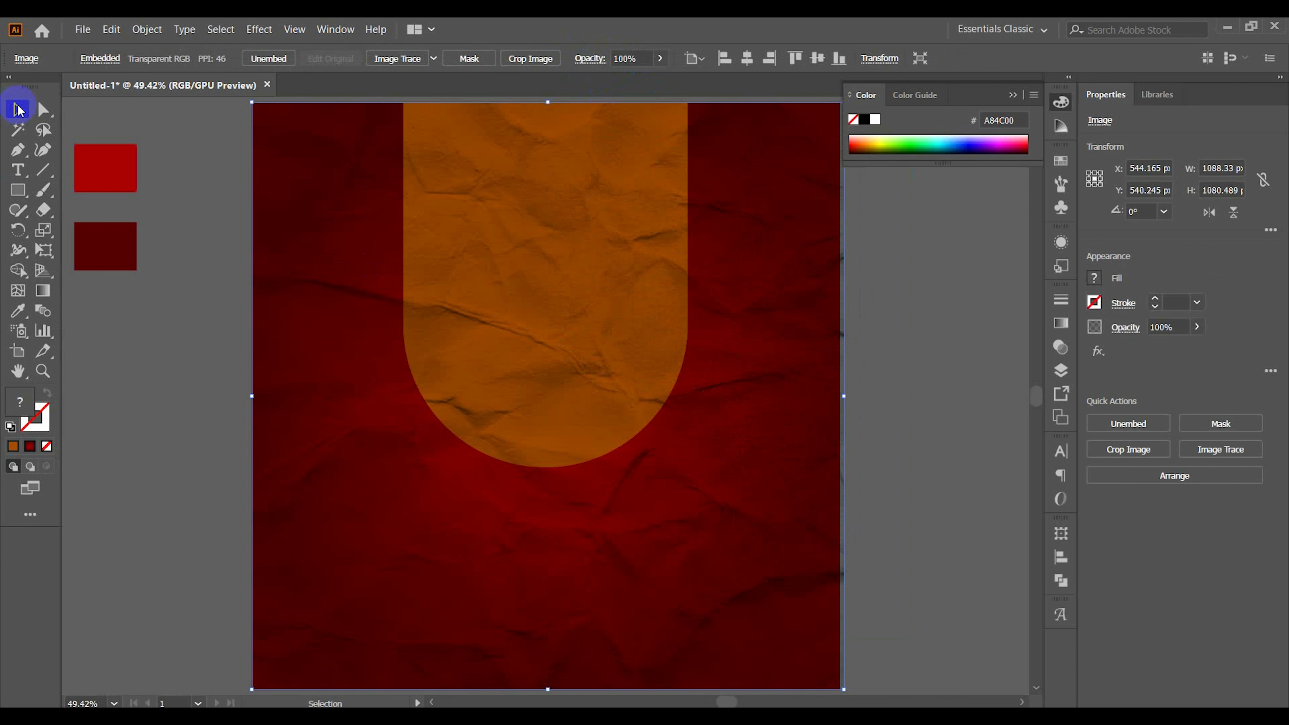
pyautogui.click(1061, 349)
pyautogui.click(908, 318)
pyautogui.click(894, 482)
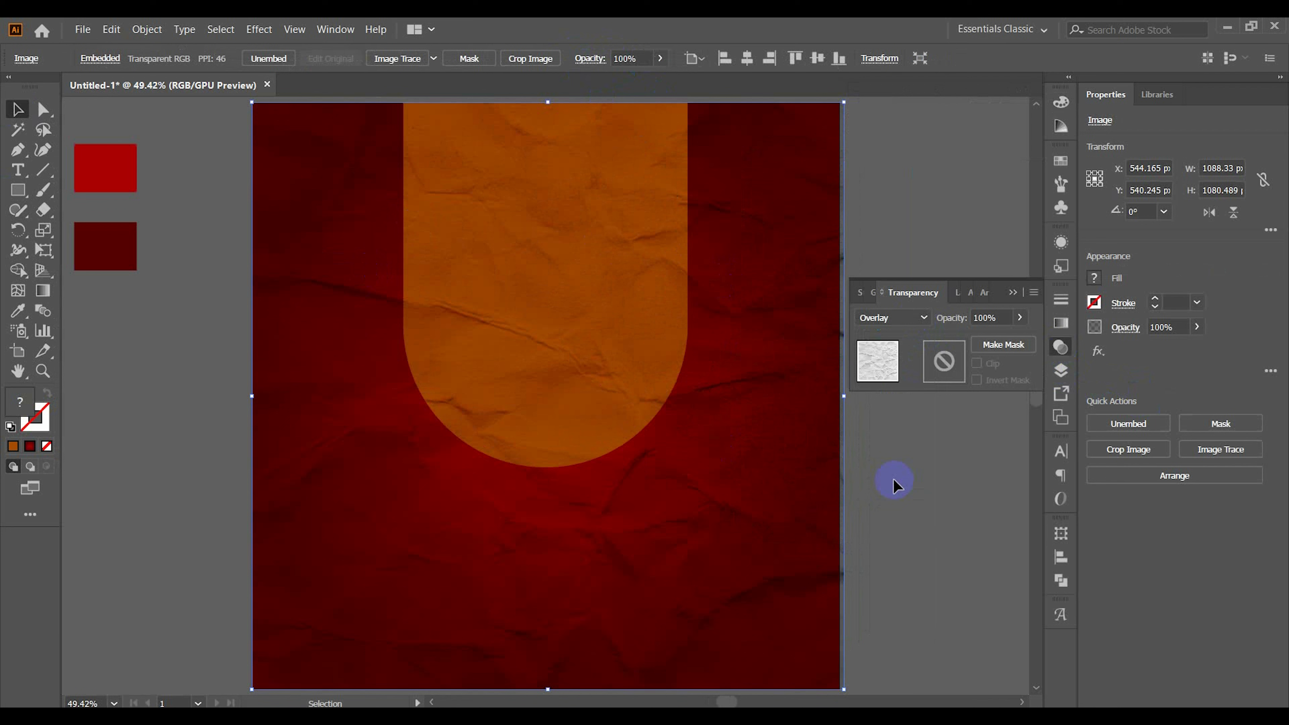
pyautogui.click(916, 320)
pyautogui.click(892, 504)
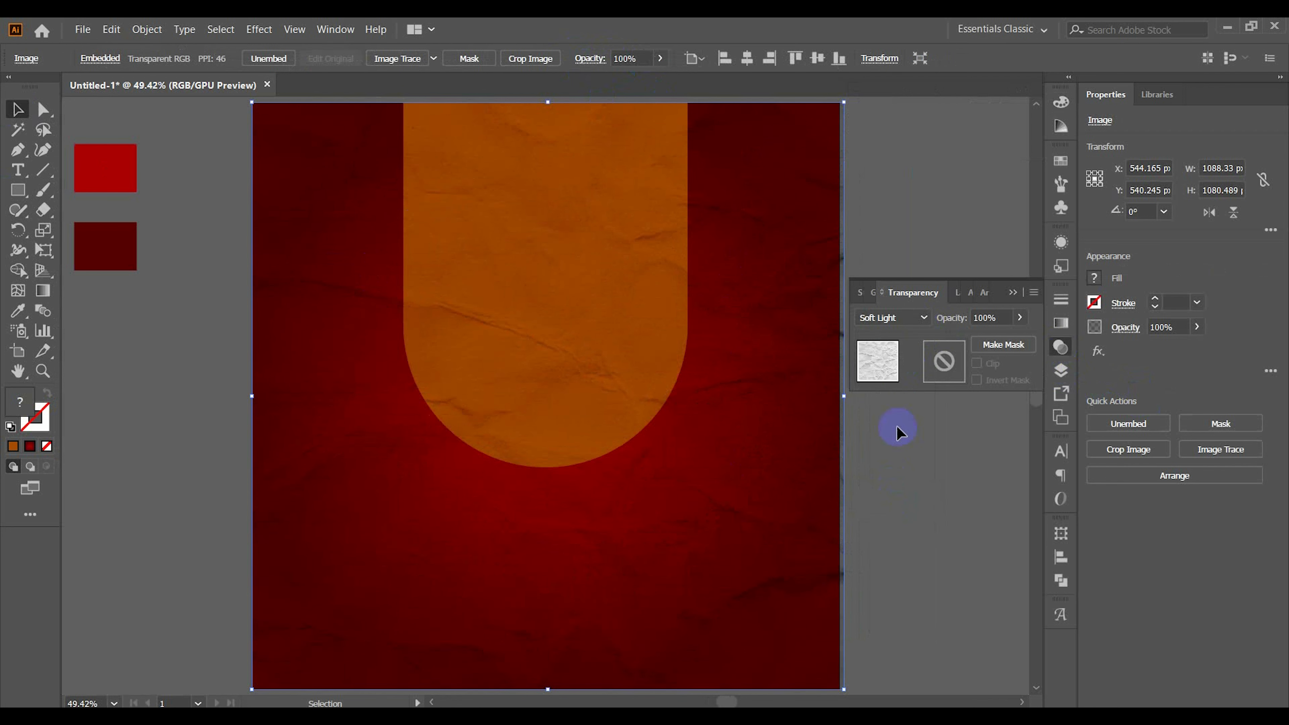
pyautogui.click(1012, 294)
pyautogui.click(917, 343)
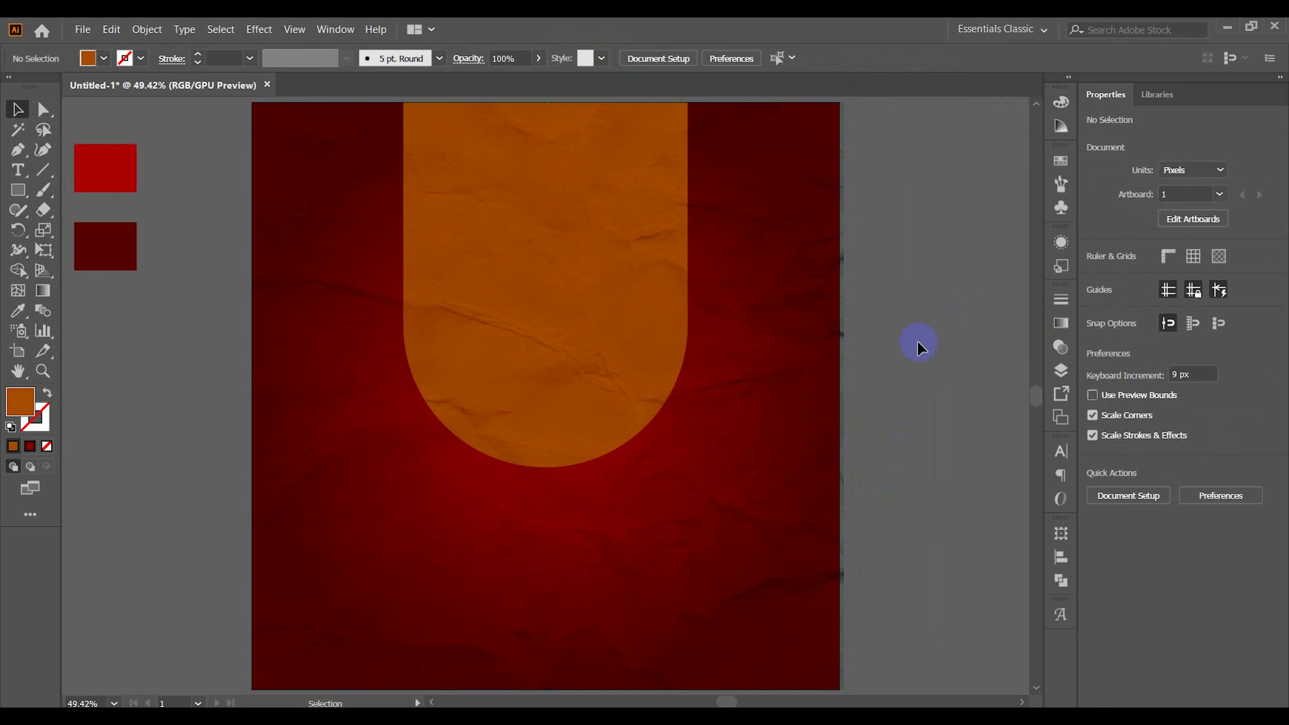
# Step: Lock the paper texture so it cannot be selected
pyautogui.click(762, 285)
pyautogui.hotkey('ctrl', '2')
pyautogui.scroll(1, 558, 253)
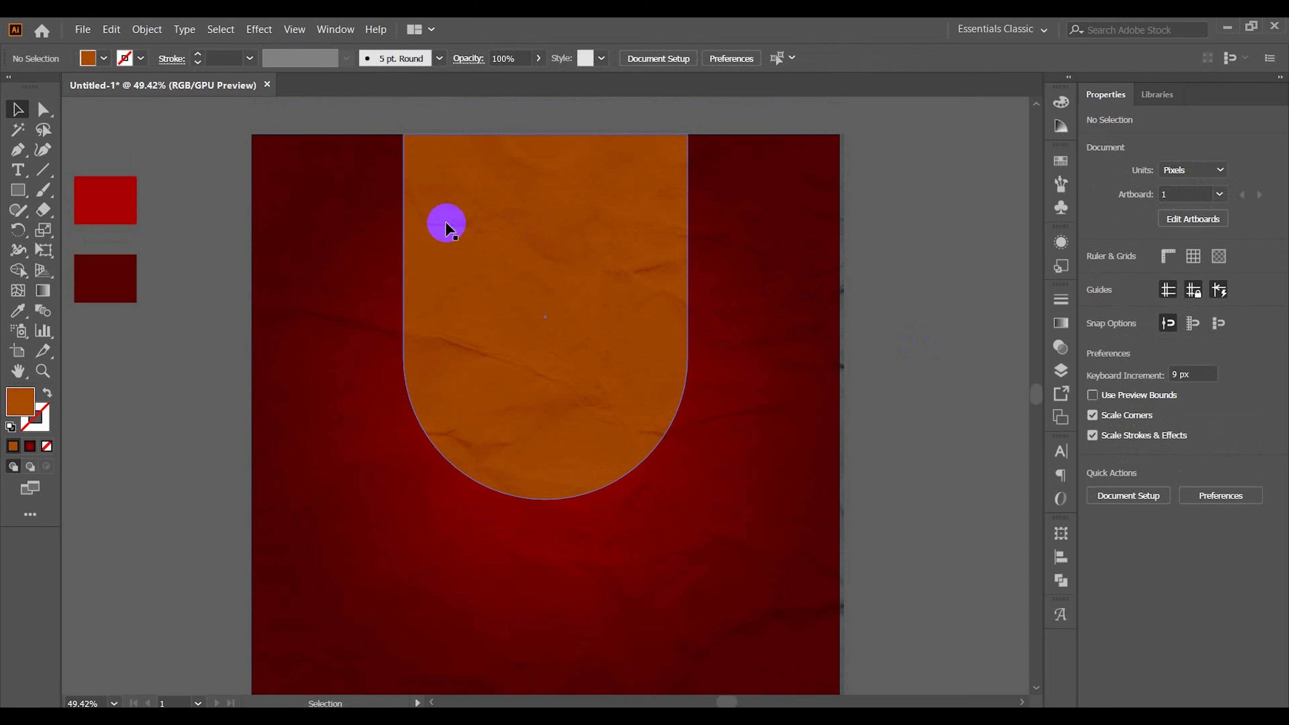
# Step: Place the pasta bowl image pngwing.com over the orange shape and embed it in the document
pyautogui.click(82, 29)
pyautogui.click(151, 262)
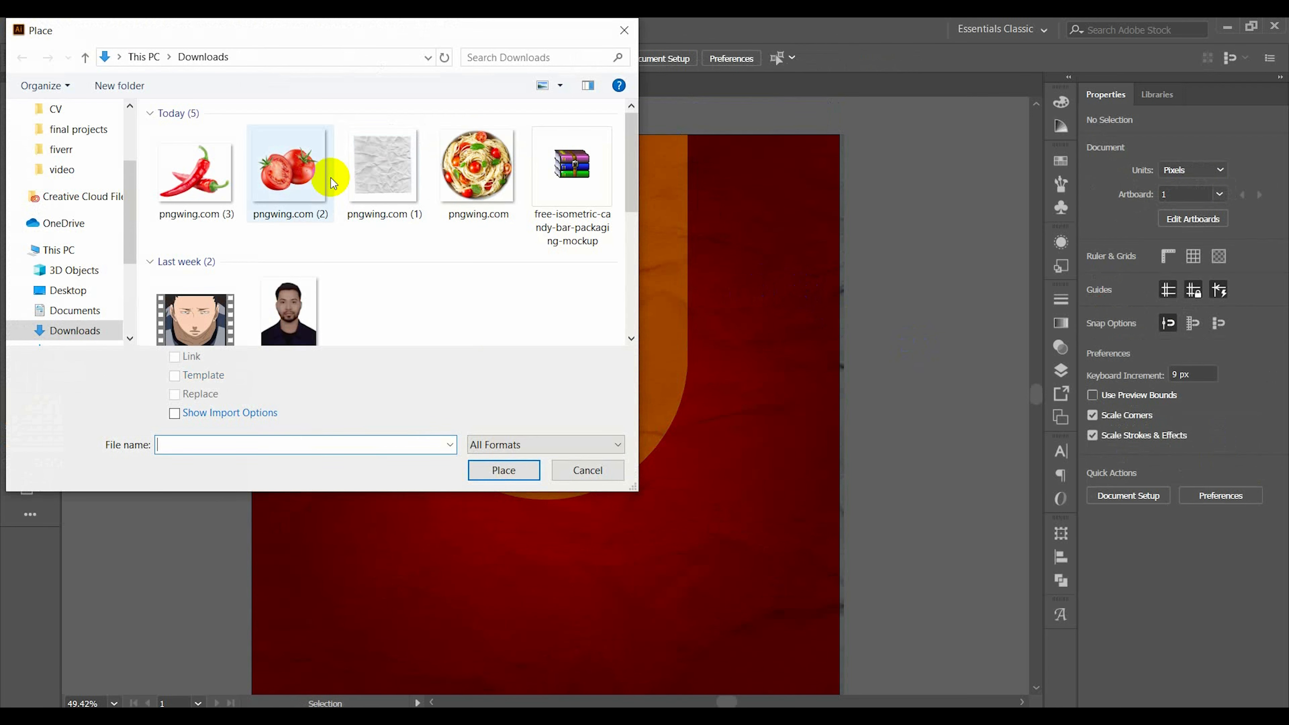
pyautogui.click(476, 170)
pyautogui.click(504, 469)
pyautogui.moveTo(410, 216); pyautogui.dragTo(679, 482)
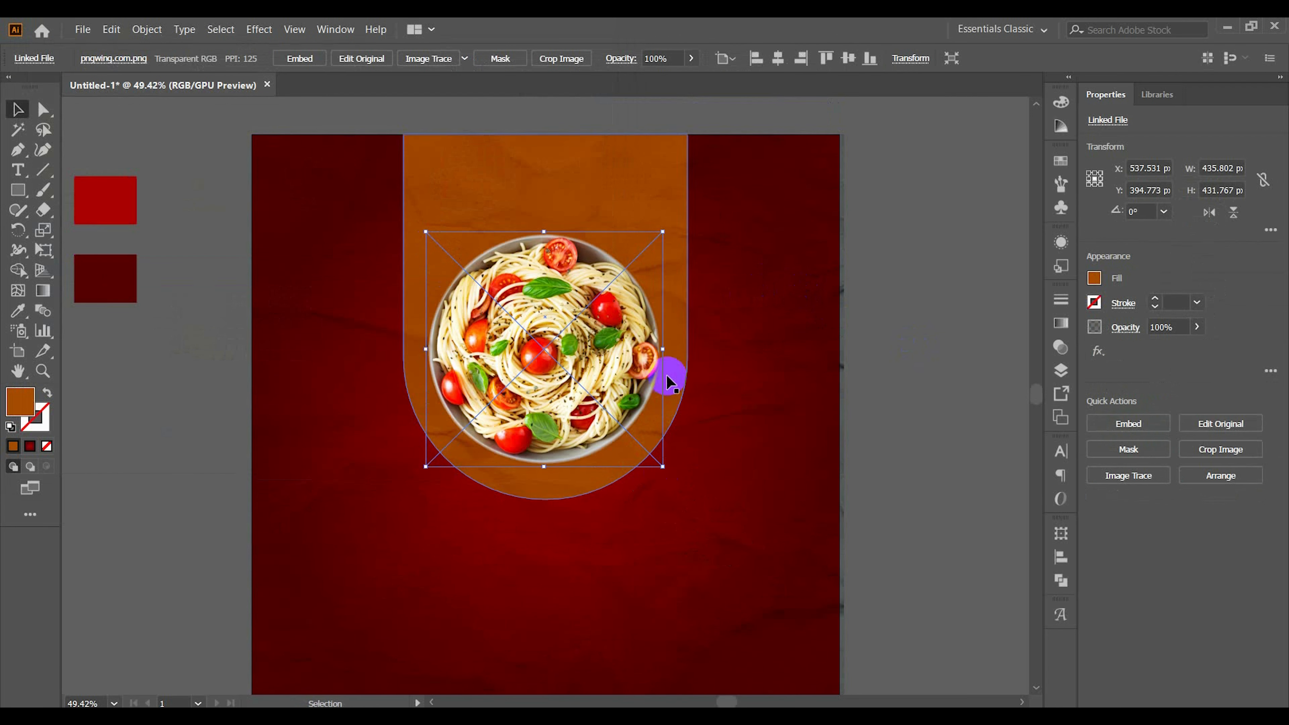
pyautogui.click(325, 58)
# Step: Move the orange shape down and stretch its top side back to the artboard's upper edge, about 810 px tall
pyautogui.moveTo(605, 182); pyautogui.dragTo(594, 256)
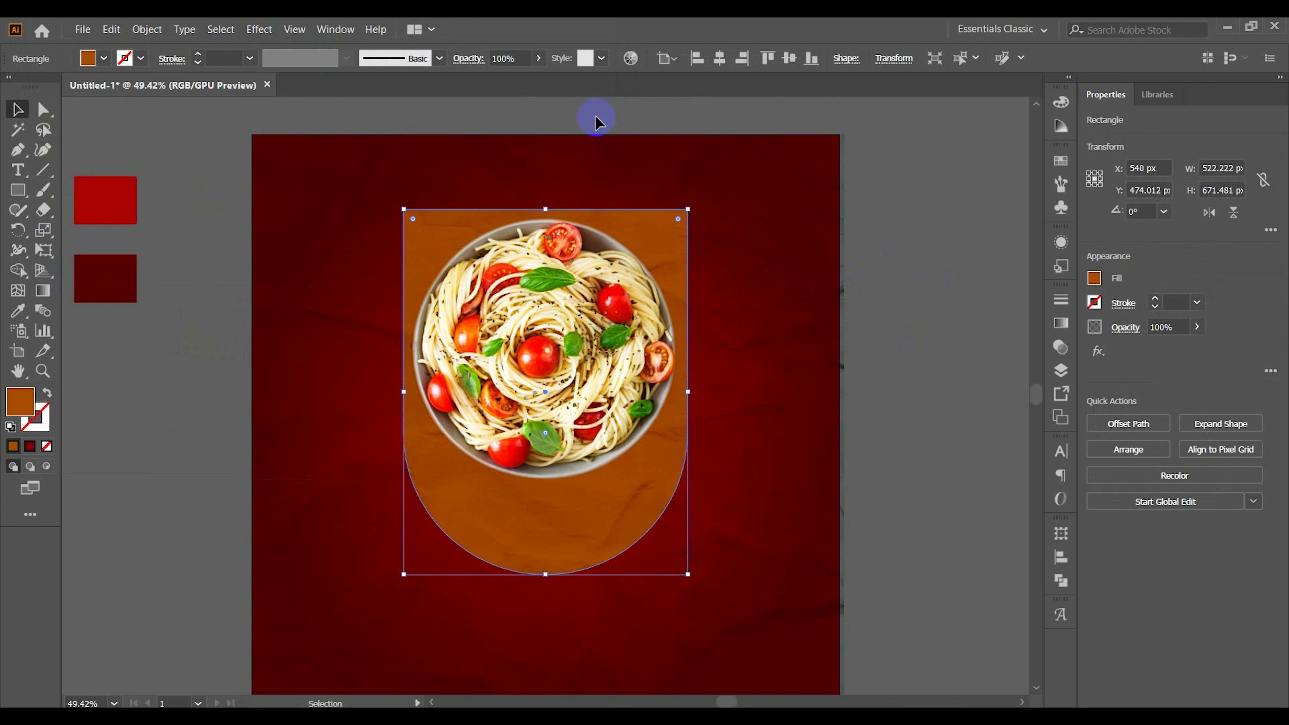
pyautogui.click(603, 219)
pyautogui.click(772, 228)
pyautogui.click(547, 214)
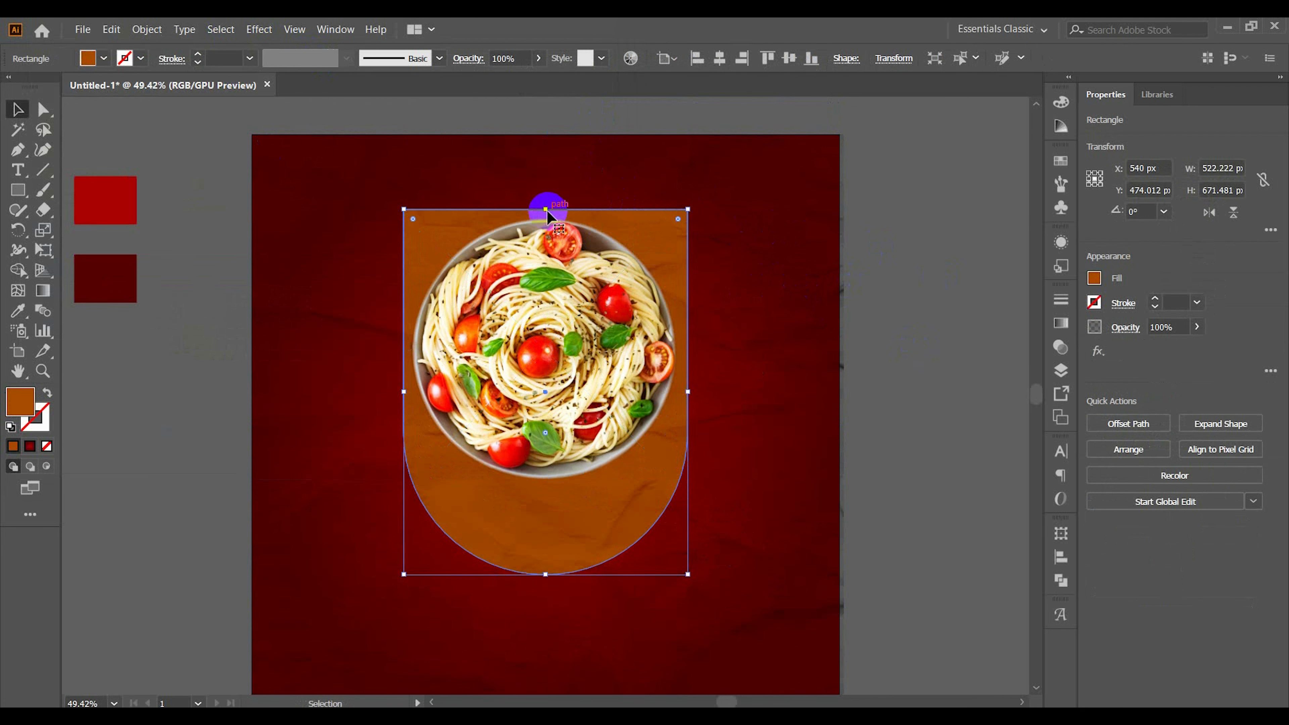
pyautogui.moveTo(547, 213); pyautogui.dragTo(547, 135)
pyautogui.click(734, 340)
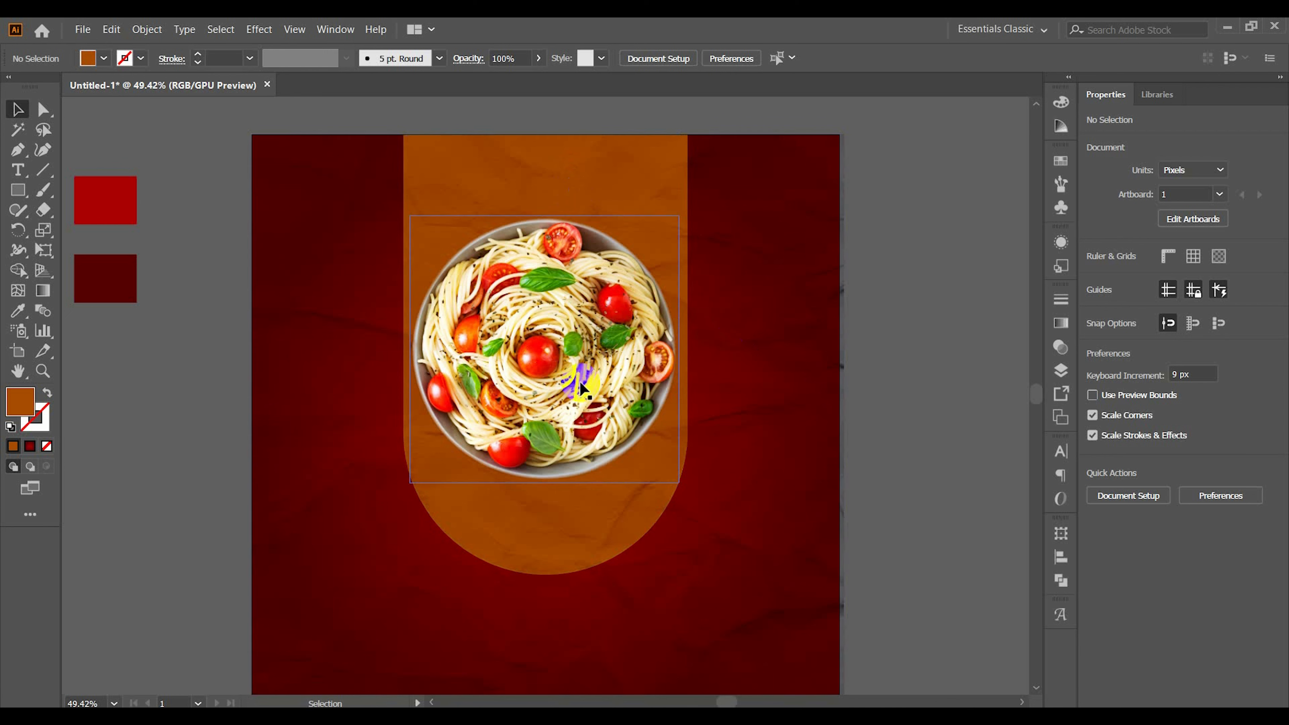
# Step: Shrink the pasta bowl slightly and move it down into the orange shape's rounded end
pyautogui.click(588, 438)
pyautogui.moveTo(679, 349); pyautogui.dragTo(672, 349)
pyautogui.moveTo(533, 407); pyautogui.dragTo(539, 533)
pyautogui.click(587, 110)
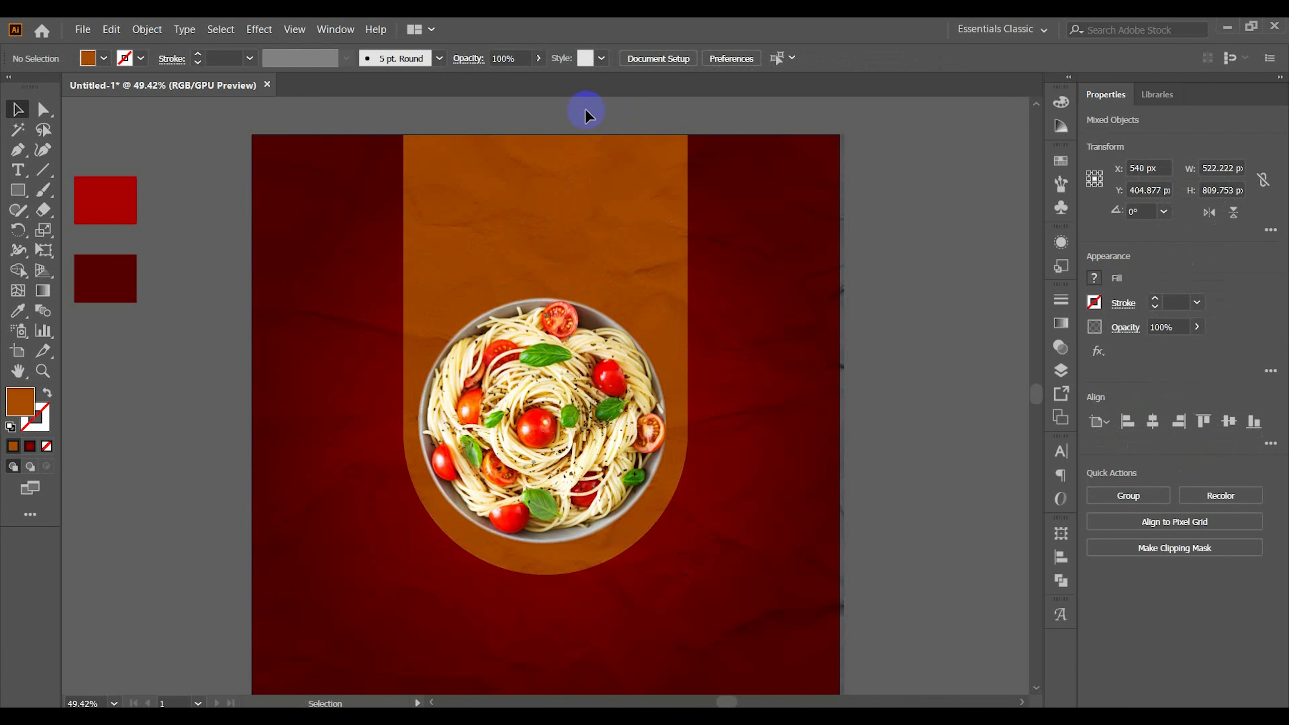
# Step: Align the pasta bowl with the orange shape and background along their horizontal centres
pyautogui.click(560, 369)
pyautogui.click(331, 56)
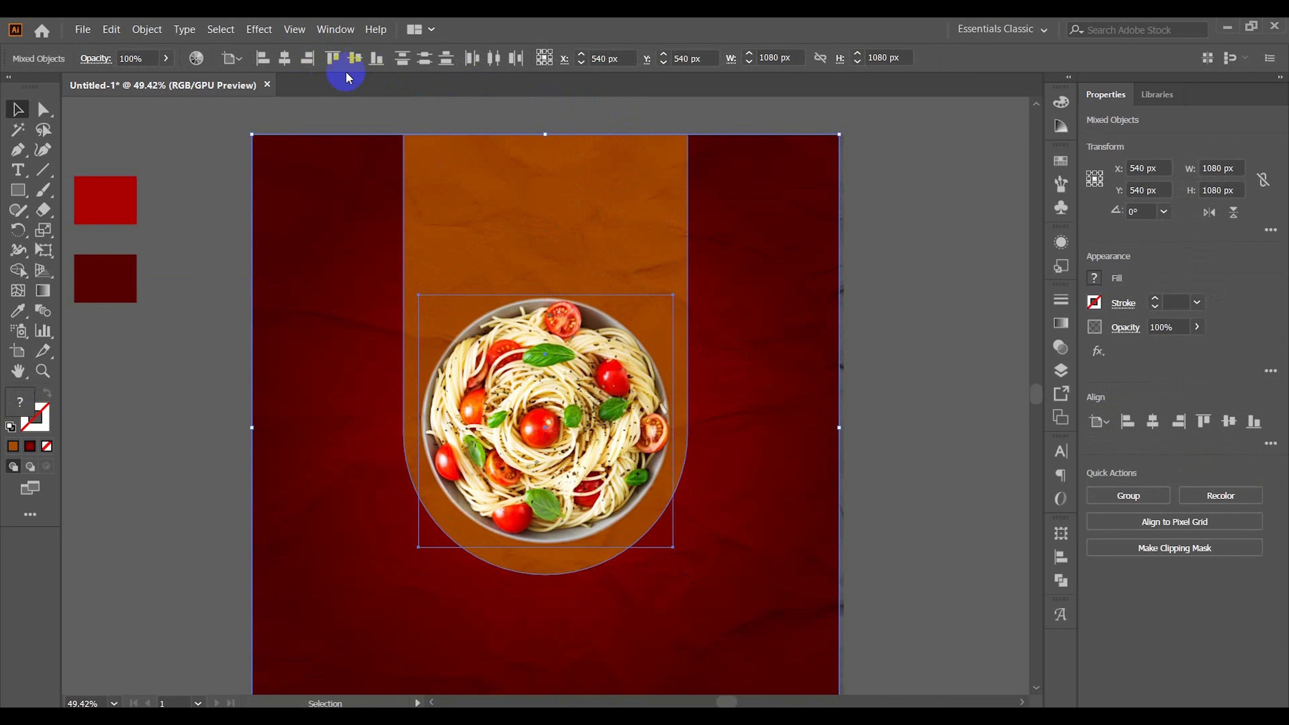
pyautogui.click(852, 357)
pyautogui.scroll(-2, 876, 450)
pyautogui.scroll(2, 586, 485)
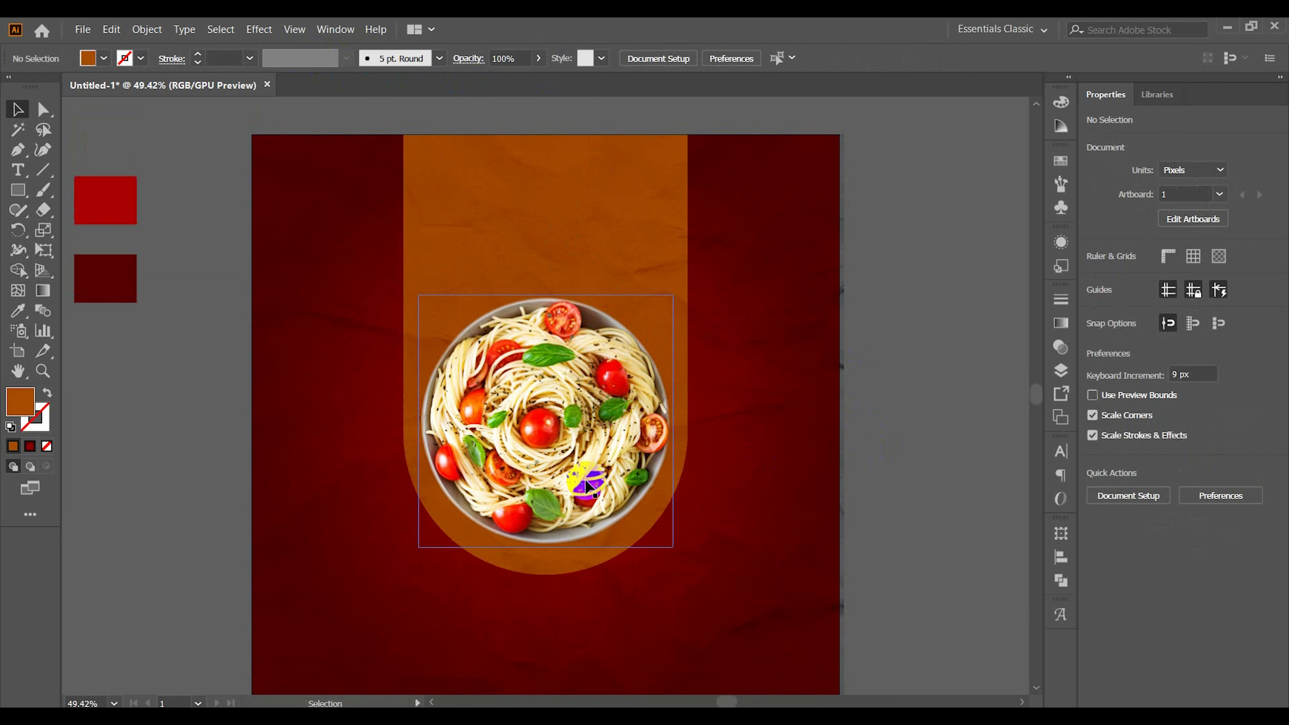
# Step: Add the text "Belicious", enlarge it to about 124 pt and position it on the orange shape above the bowl
pyautogui.click(18, 171)
pyautogui.click(463, 195)
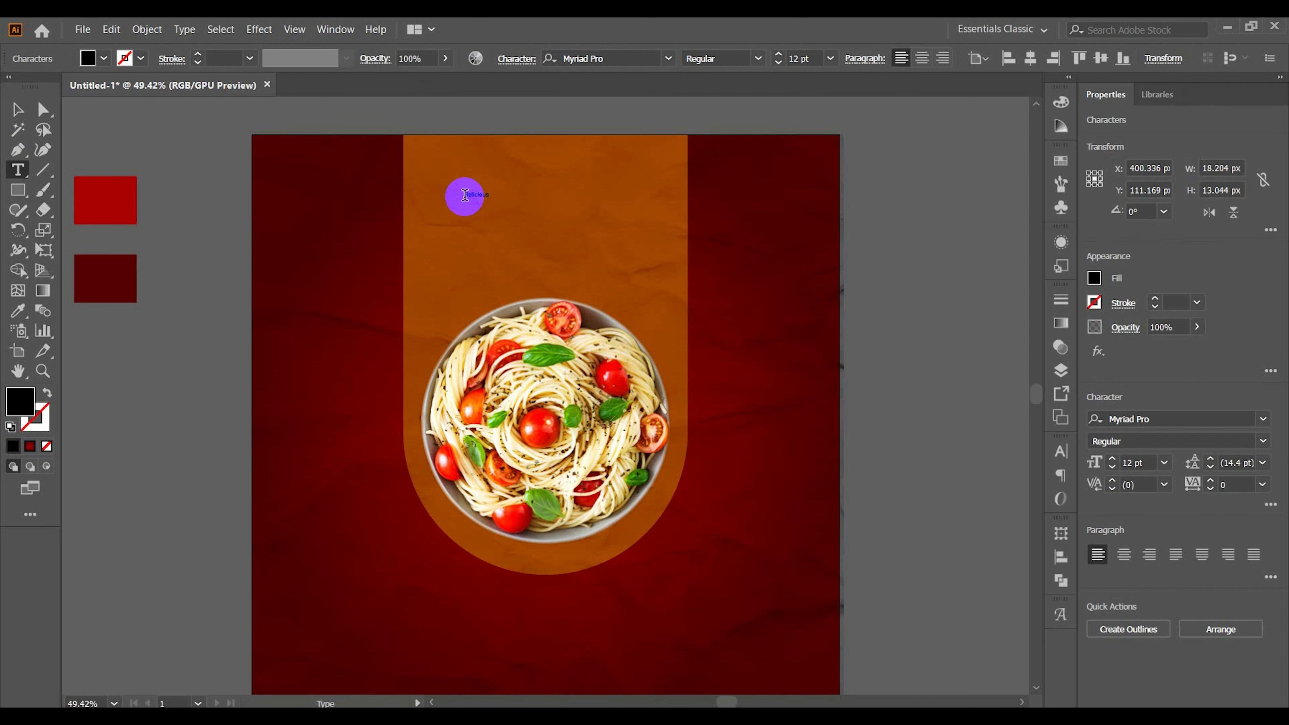
pyautogui.click(17, 110)
pyautogui.moveTo(489, 198); pyautogui.dragTo(602, 232)
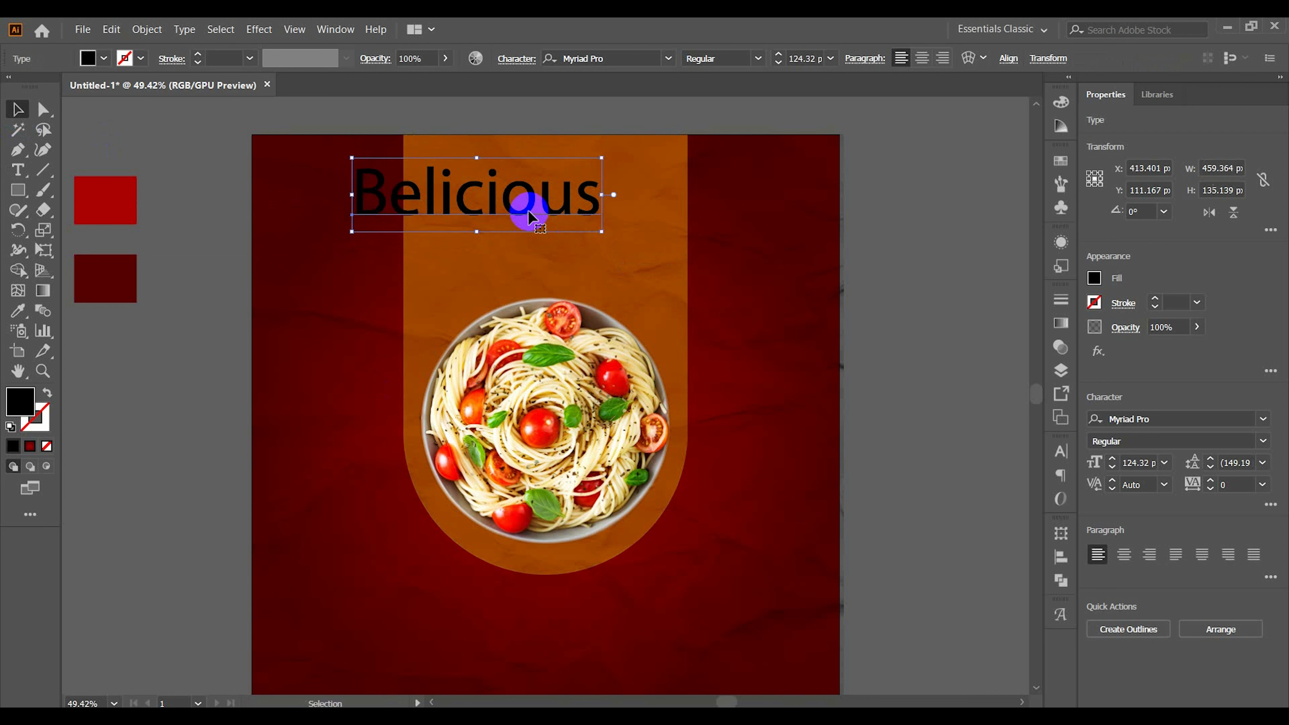
pyautogui.moveTo(531, 208); pyautogui.dragTo(611, 213)
# Step: Correct the heading's first letter so it reads "Delicious" and nudge the heading slightly upward
pyautogui.doubleClick(477, 203)
pyautogui.moveTo(469, 201); pyautogui.dragTo(435, 202)
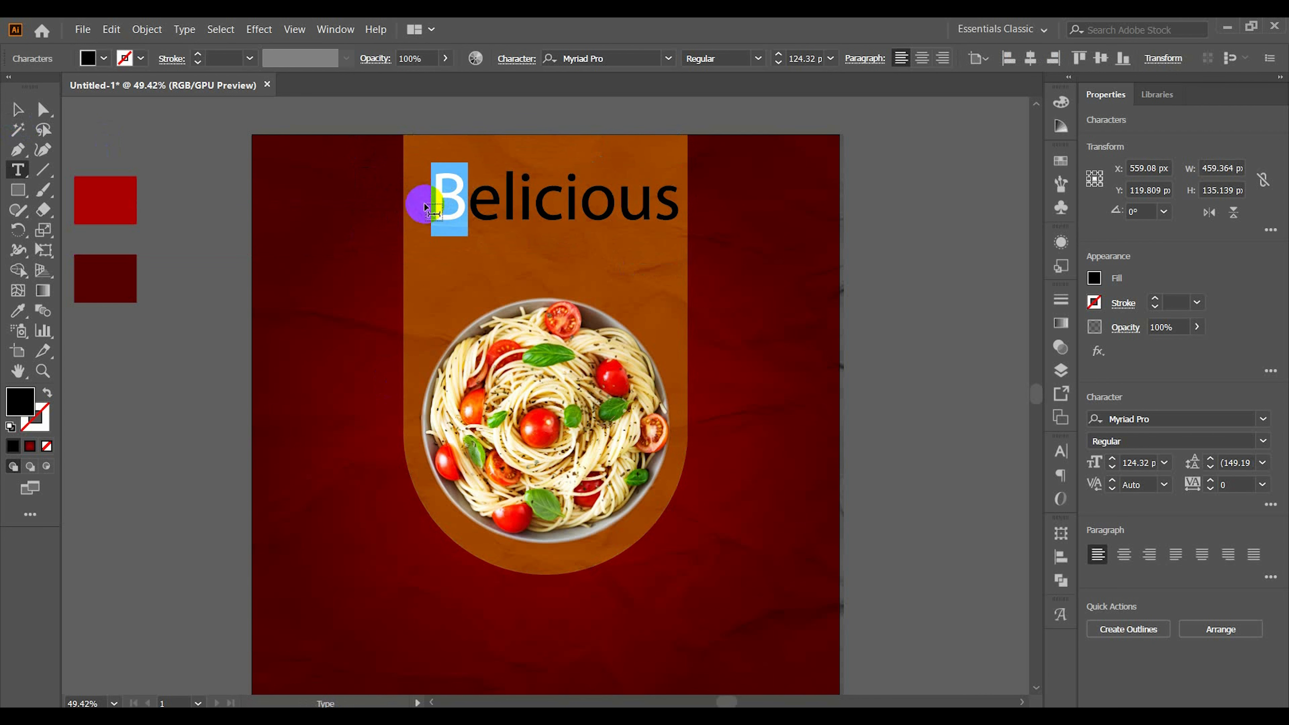
pyautogui.write('D')
pyautogui.click(19, 108)
pyautogui.moveTo(583, 207); pyautogui.dragTo(579, 198)
# Step: Set the "Delicious" heading in the Brittany Signature font and scale it down to about 85 pt
pyautogui.doubleClick(589, 197)
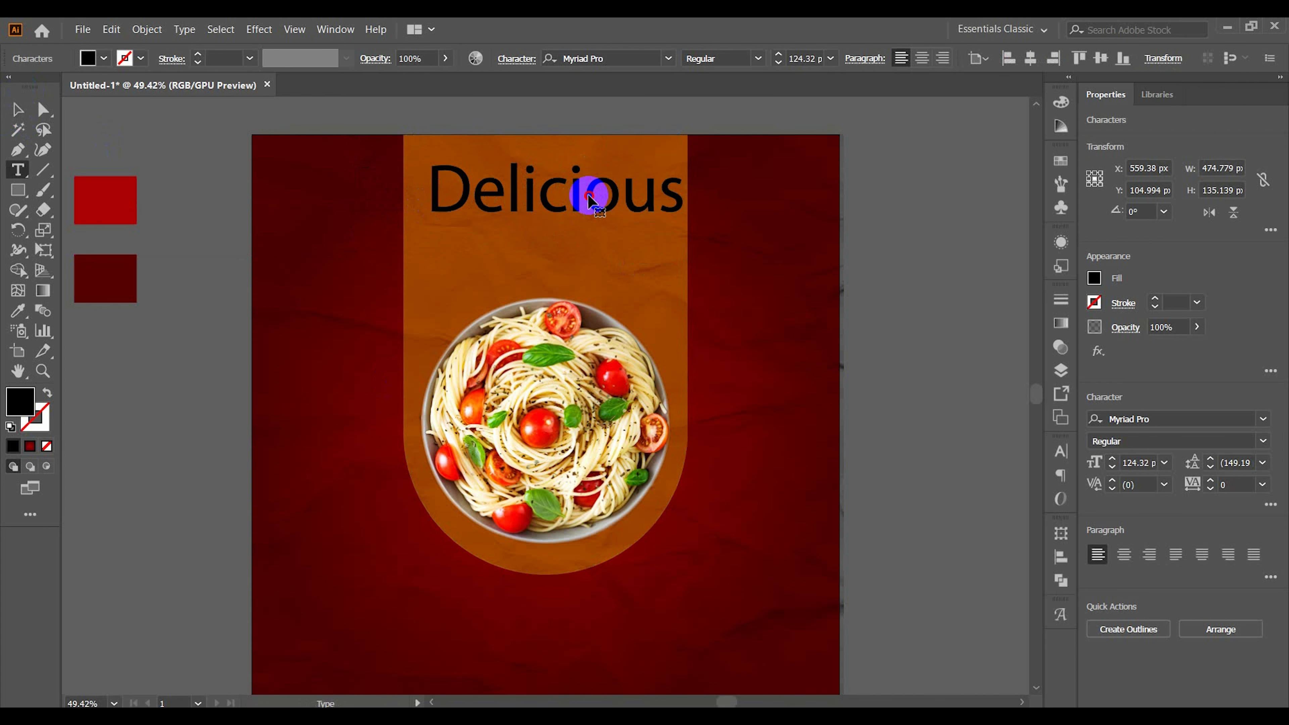
pyautogui.hotkey('ctrl', 'a')
pyautogui.write('sig')
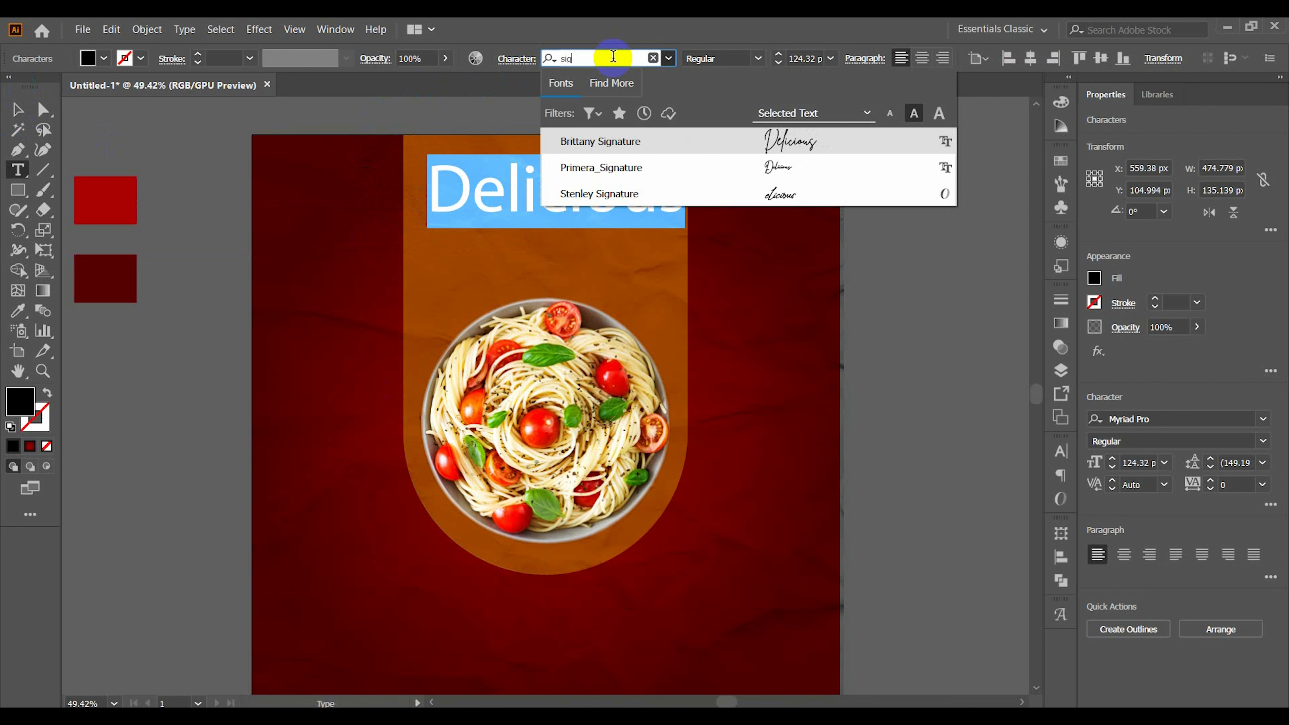
pyautogui.click(803, 149)
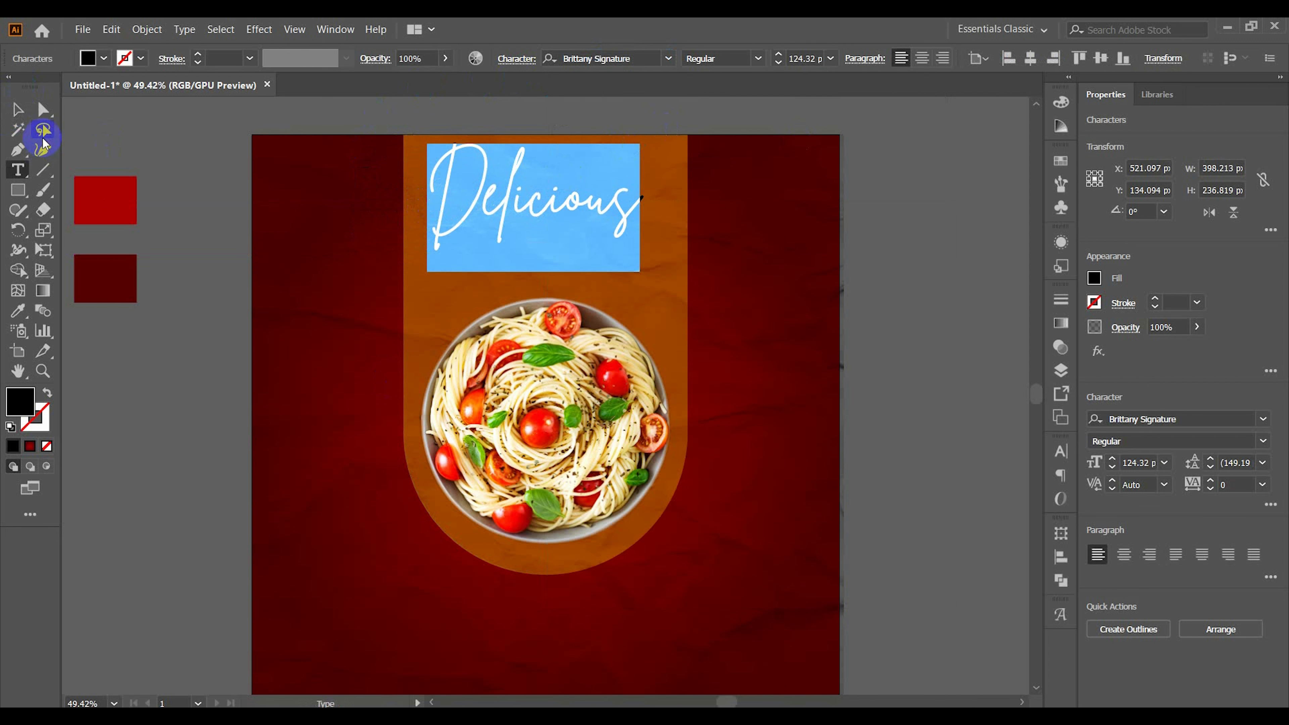
pyautogui.press('Escape')
pyautogui.moveTo(644, 145); pyautogui.dragTo(618, 163)
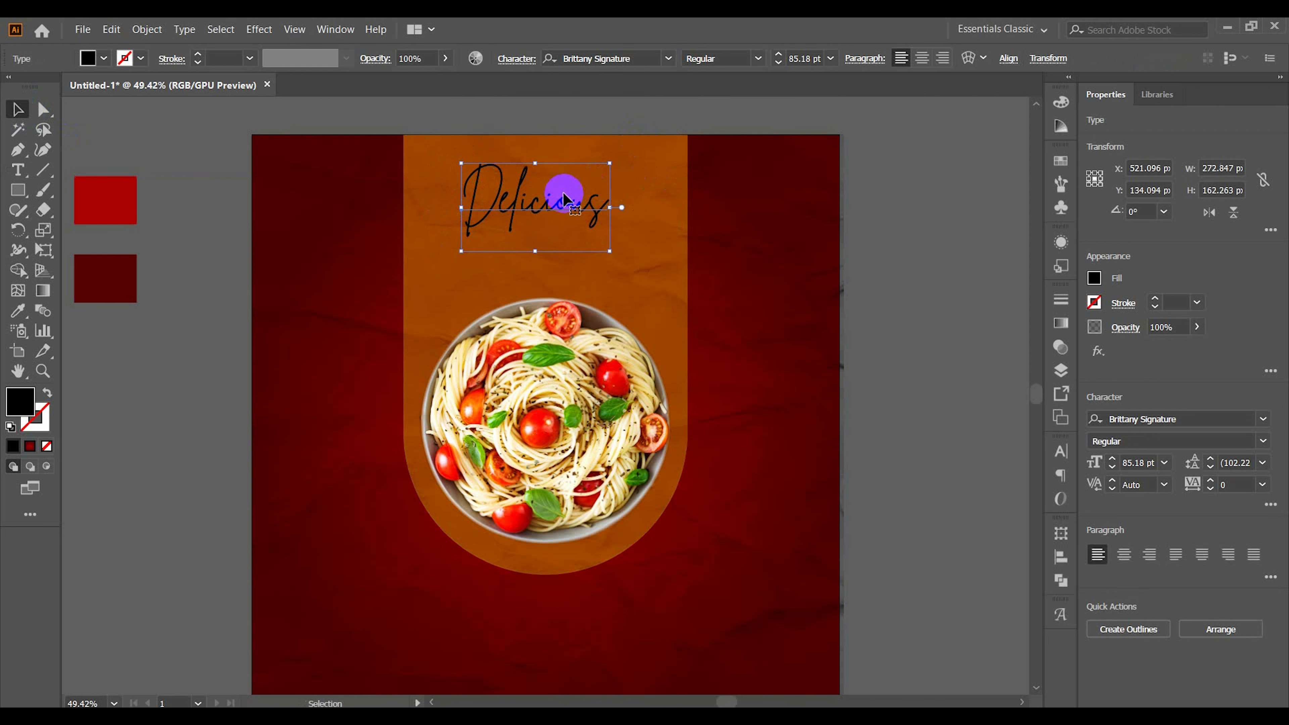
# Step: Change the "Delicious" heading's fill colour to white
pyautogui.doubleClick(567, 210)
pyautogui.doubleClick(19, 401)
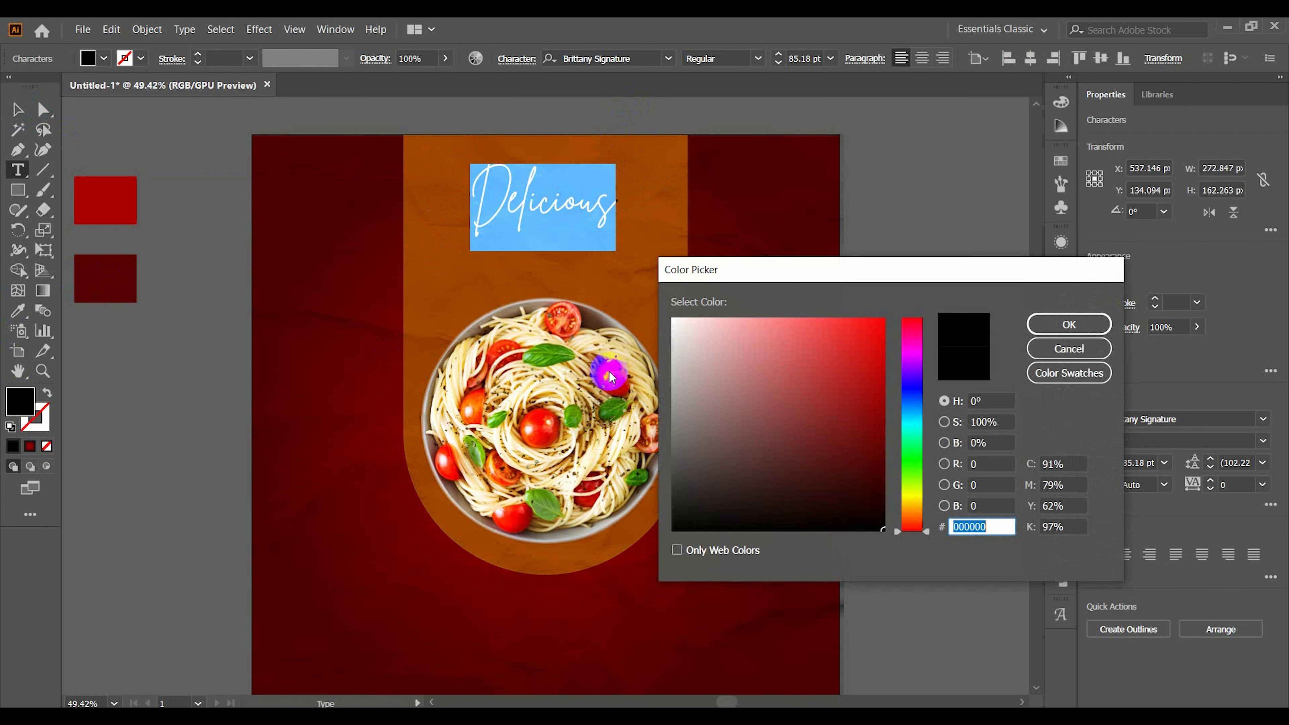
pyautogui.moveTo(677, 339); pyautogui.dragTo(663, 301)
pyautogui.click(1094, 330)
pyautogui.click(18, 110)
pyautogui.click(223, 132)
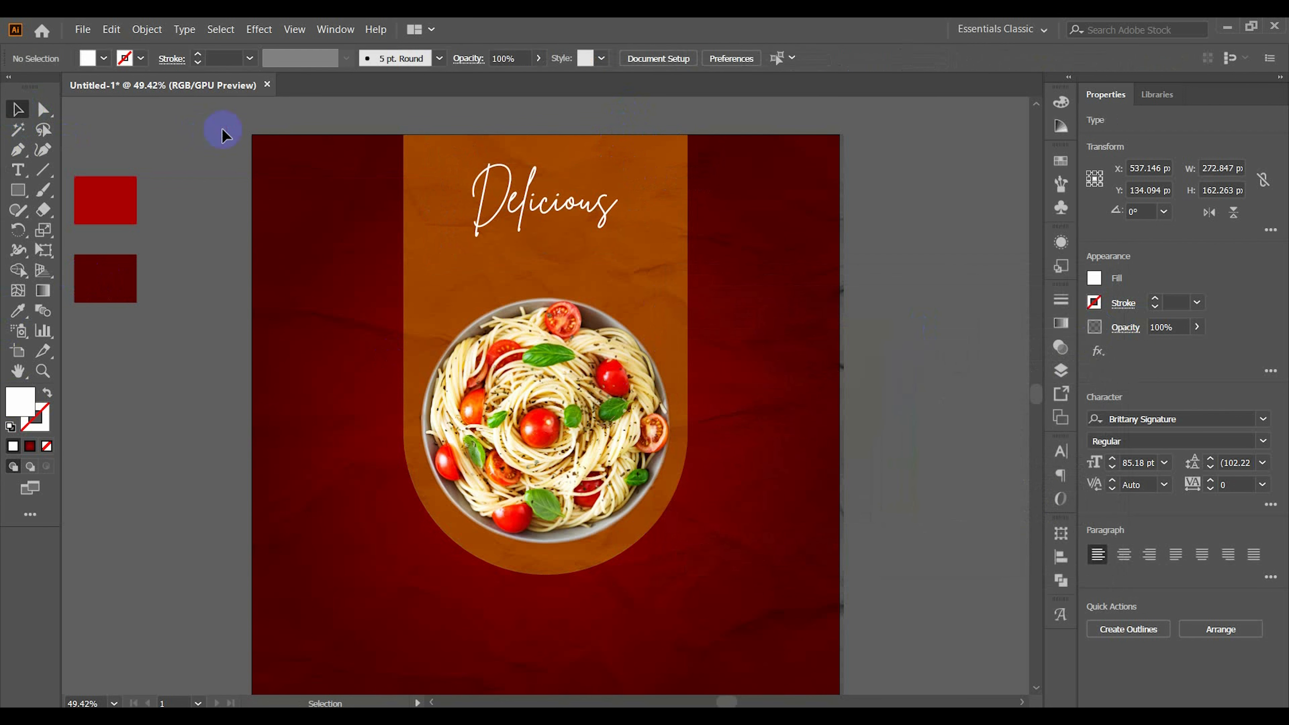
# Step: Scale the "Delicious" heading down to about 63 pt
pyautogui.click(584, 205)
pyautogui.moveTo(620, 209); pyautogui.dragTo(599, 203)
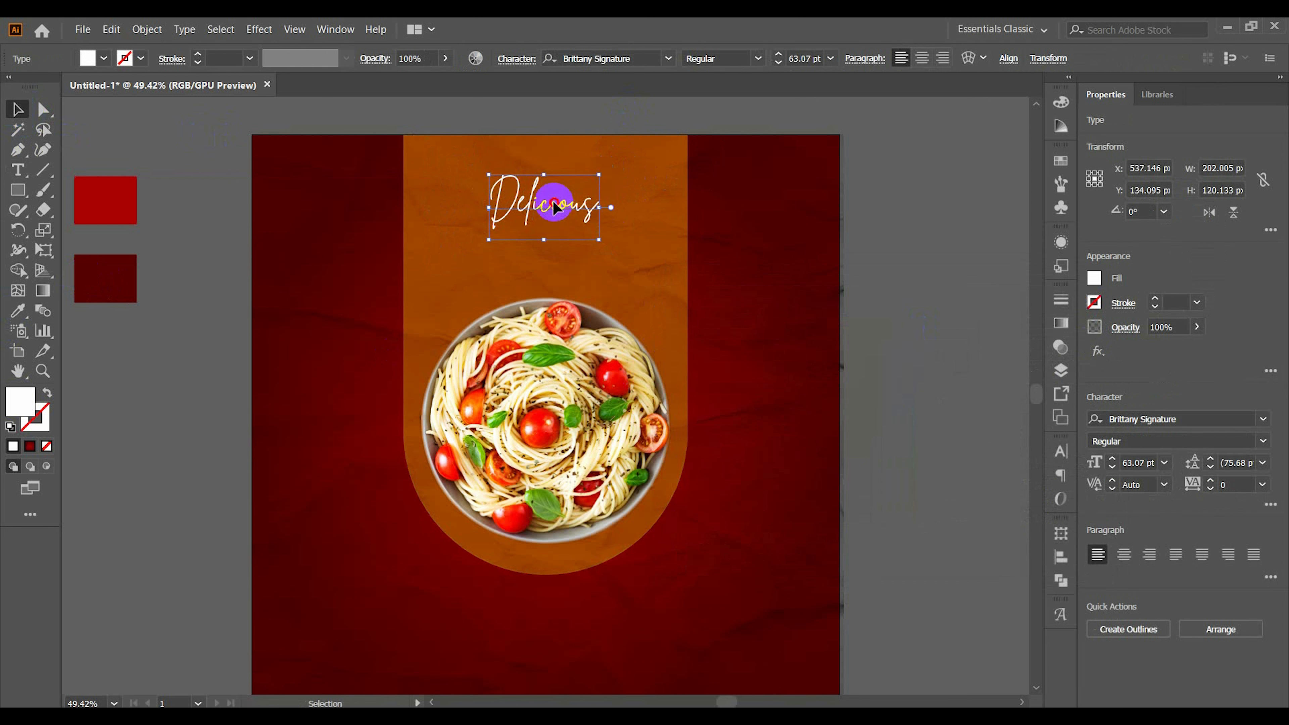
pyautogui.click(533, 108)
# Step: Add the text "FRESH & FLAVOURFUL" in Lato Black below the "Delicious" heading
pyautogui.click(18, 172)
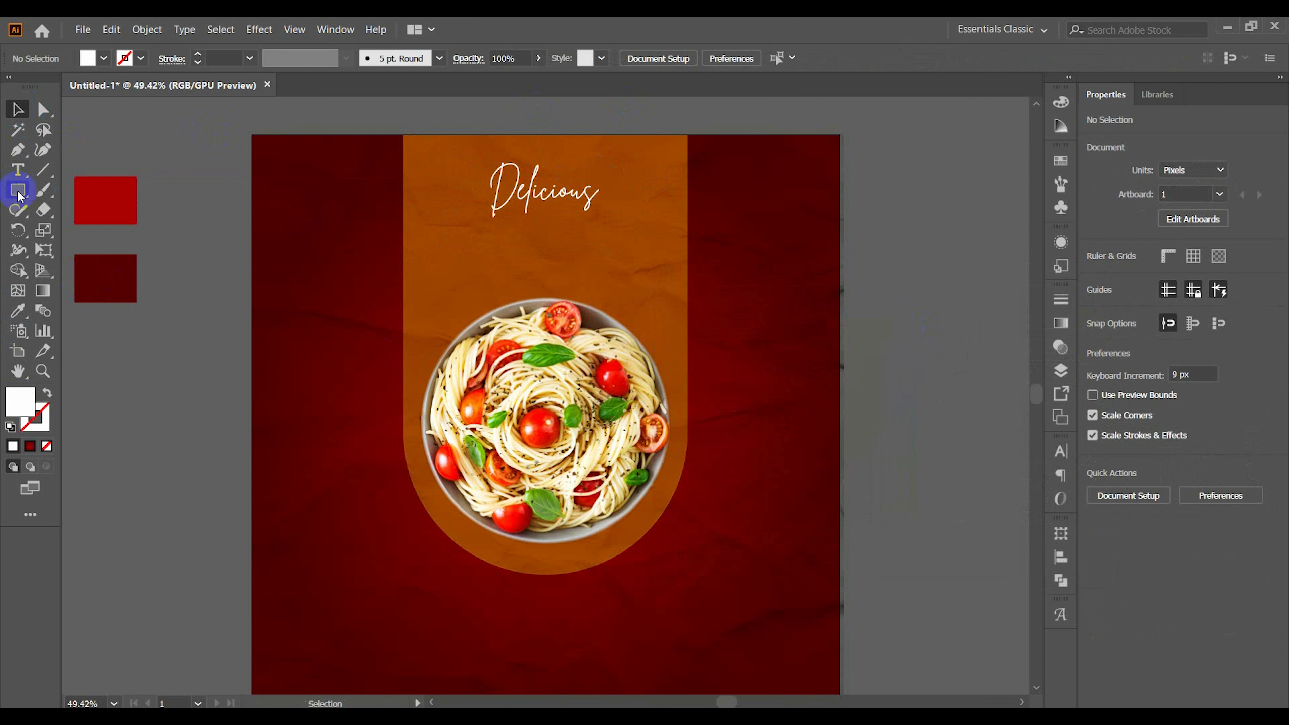
pyautogui.click(432, 268)
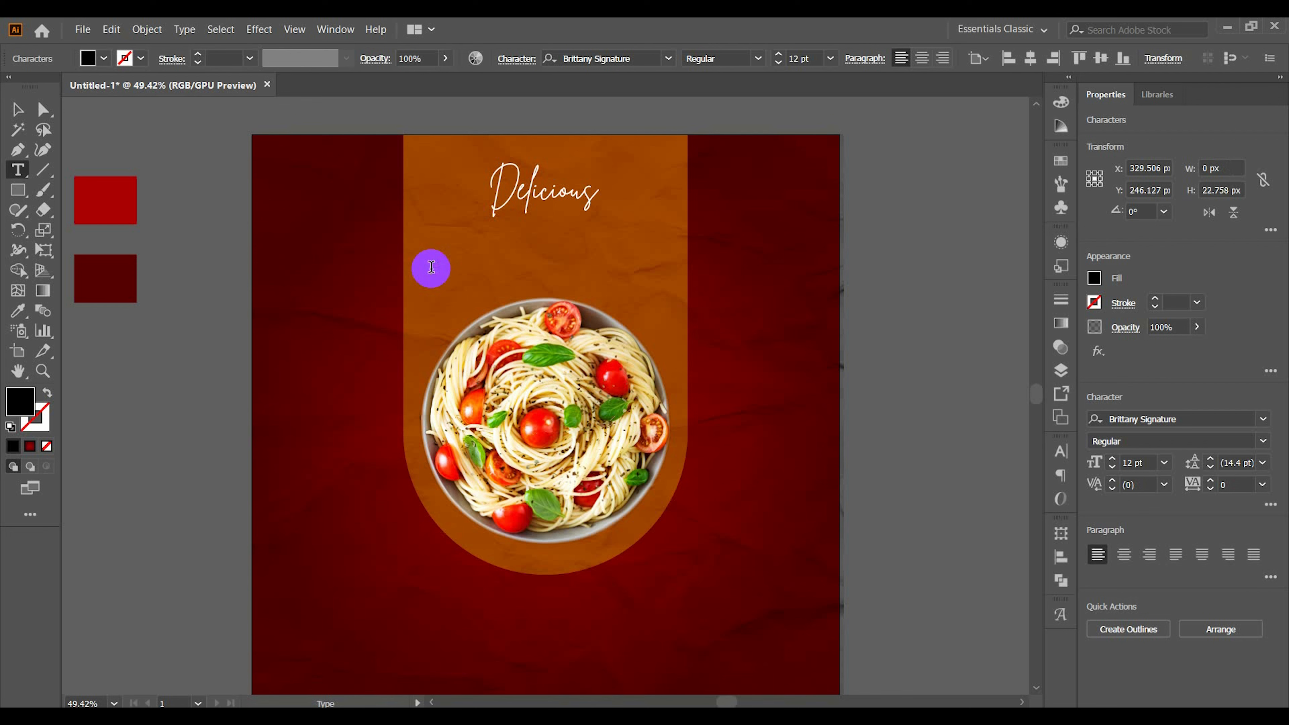
pyautogui.press('Escape')
pyautogui.click(18, 170)
pyautogui.write('FRESH & FLAVOURFUL')
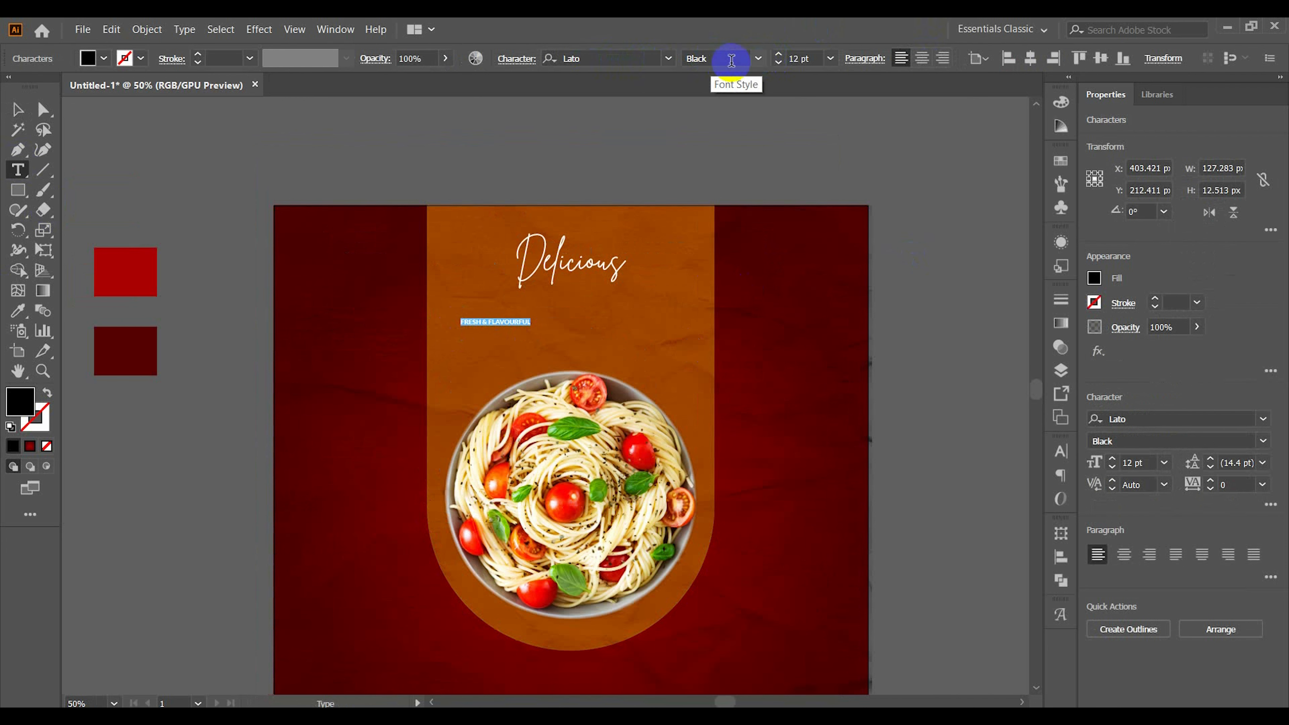
# Step: Enlarge the "FRESH & FLAVOURFUL" line to 68 pt and centre it roughly below the "Delicious" heading
pyautogui.click(778, 56)
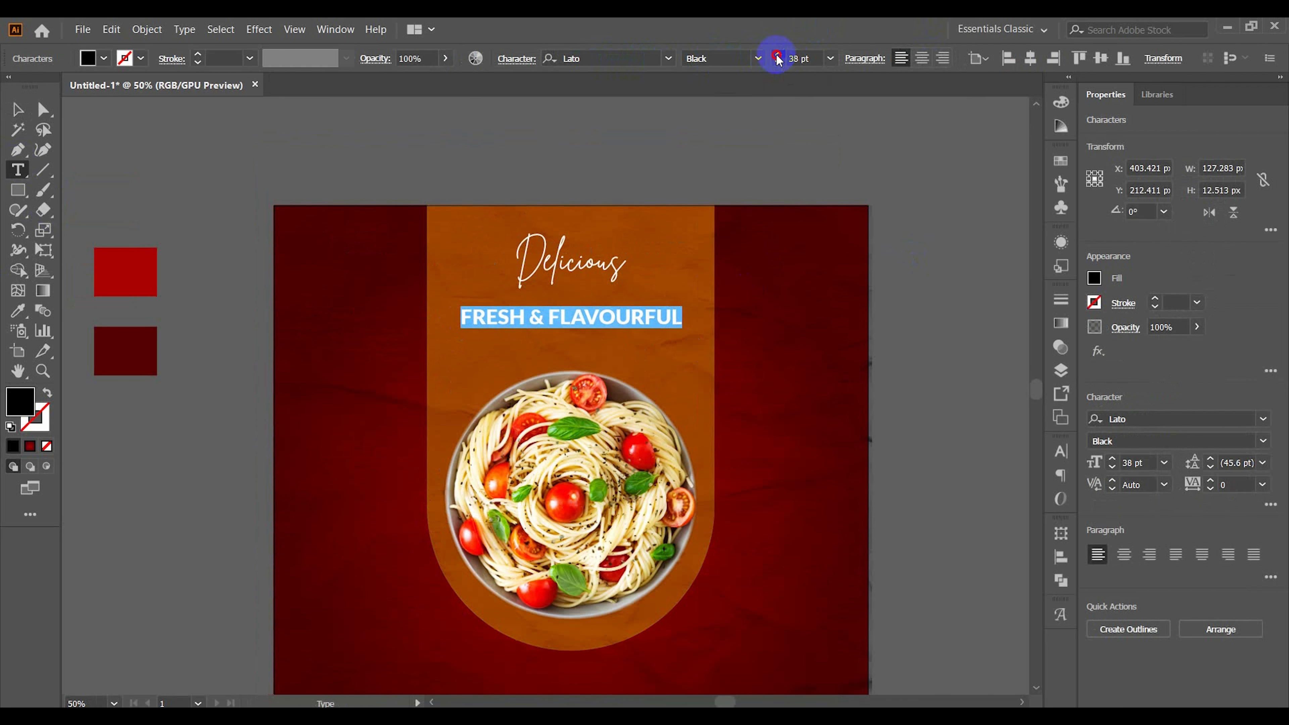
pyautogui.click(18, 109)
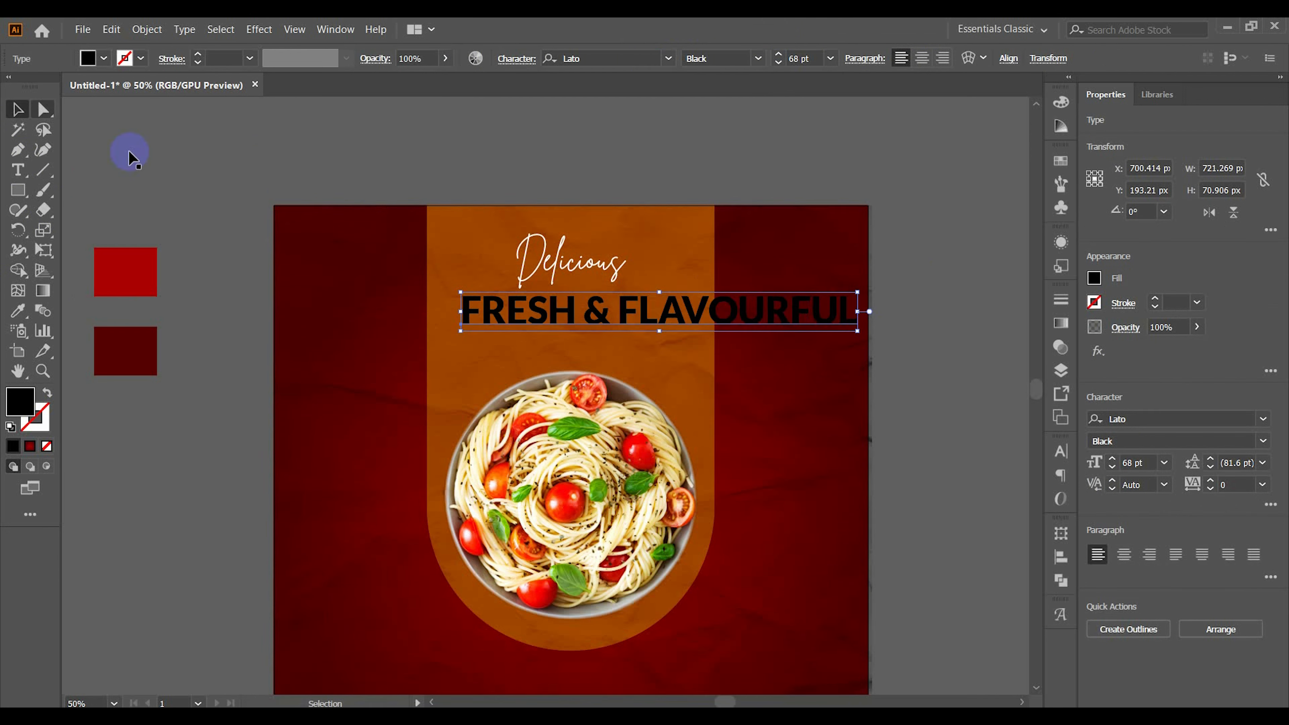
pyautogui.moveTo(778, 315); pyautogui.dragTo(668, 302)
# Step: Change the "FRESH & FLAVOURFUL" line's fill colour to white
pyautogui.doubleClick(19, 405)
pyautogui.click(1055, 328)
pyautogui.click(914, 425)
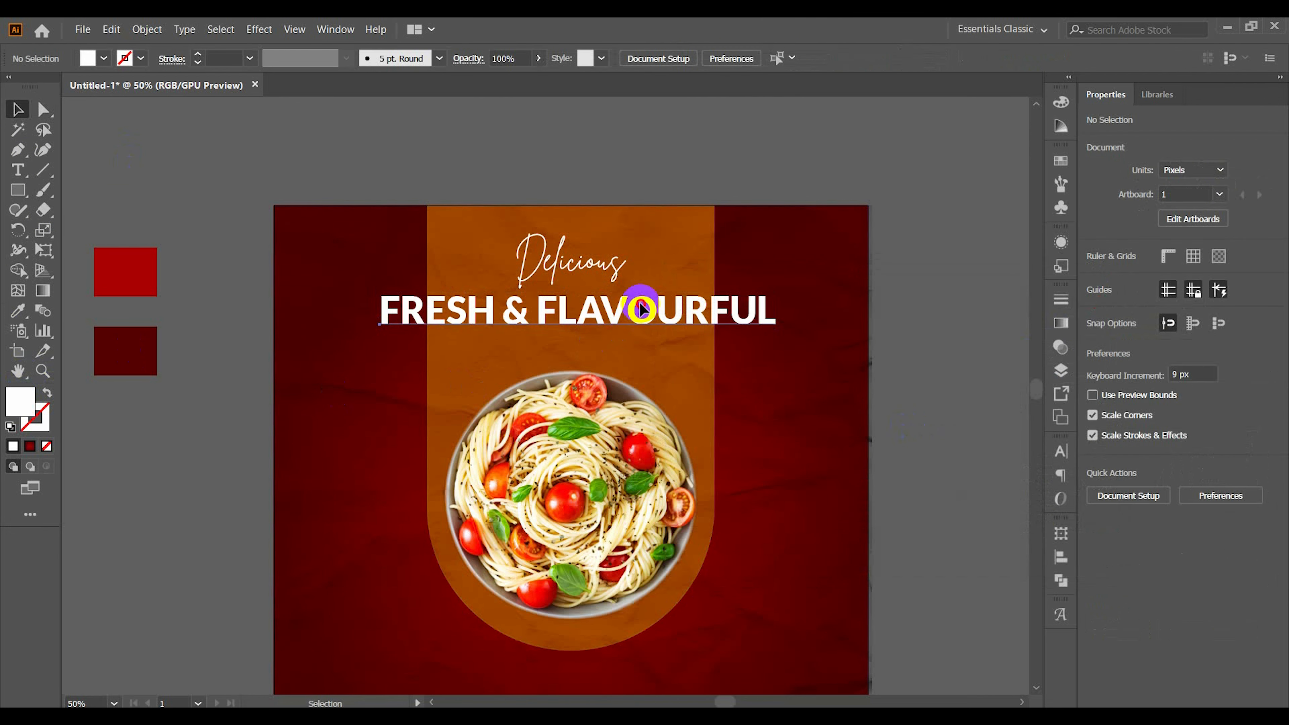
# Step: Scale the "FRESH & FLAVOURFUL" line up to about 93 pt and the "Delicious" heading down to about 43 pt
pyautogui.click(641, 300)
pyautogui.moveTo(581, 292); pyautogui.dragTo(579, 283)
pyautogui.click(928, 285)
pyautogui.click(567, 259)
pyautogui.moveTo(569, 234); pyautogui.dragTo(574, 246)
pyautogui.doubleClick(589, 303)
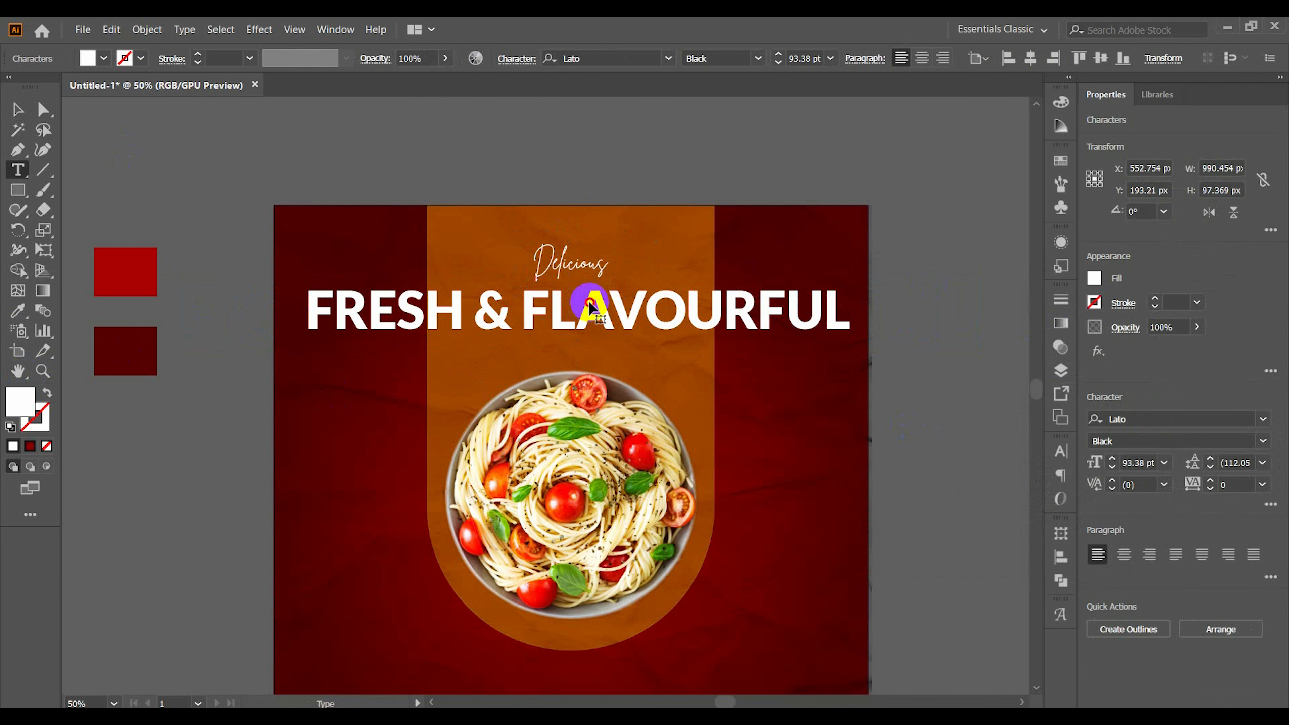
pyautogui.click(18, 109)
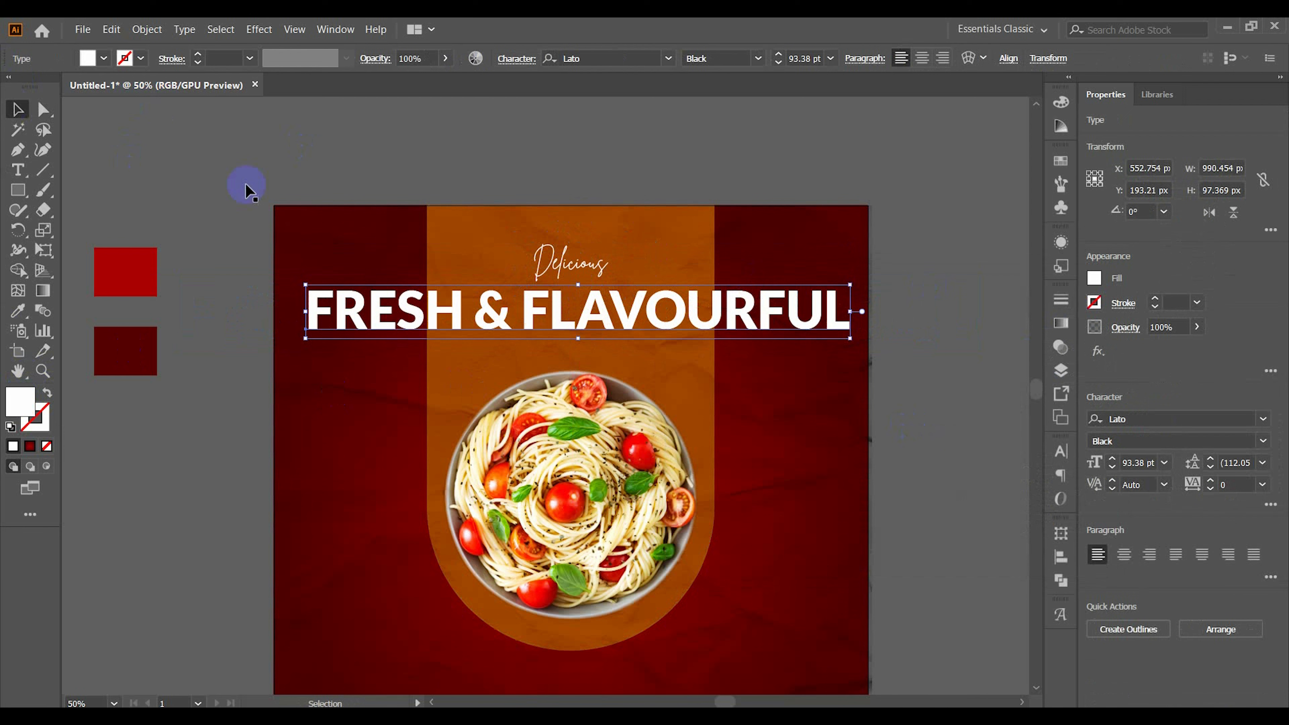
# Step: Move both heading lines slightly upward together and centre them horizontally on the artboard
pyautogui.keyDown('shift'); pyautogui.click(578, 270); pyautogui.keyUp('shift')
pyautogui.moveTo(605, 307); pyautogui.dragTo(605, 295)
pyautogui.click(507, 185)
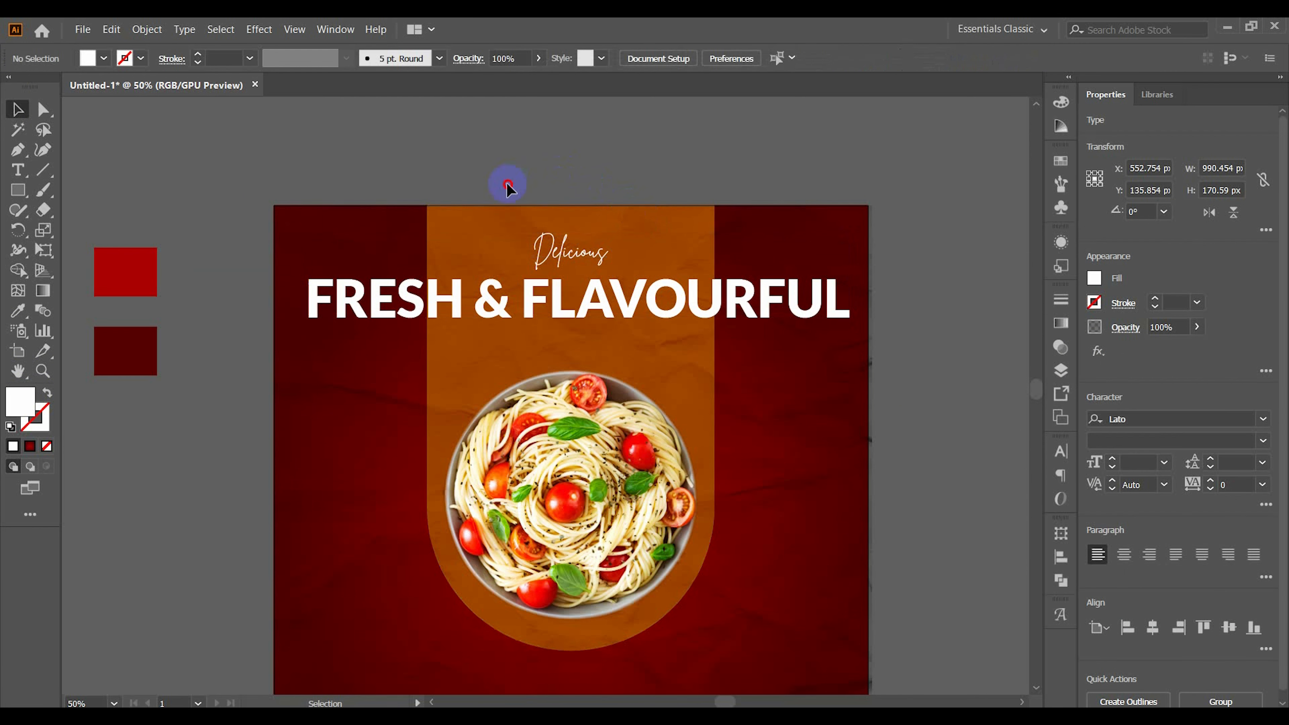
pyautogui.hotkey('ctrl', 'a')
pyautogui.click(564, 59)
pyautogui.click(584, 121)
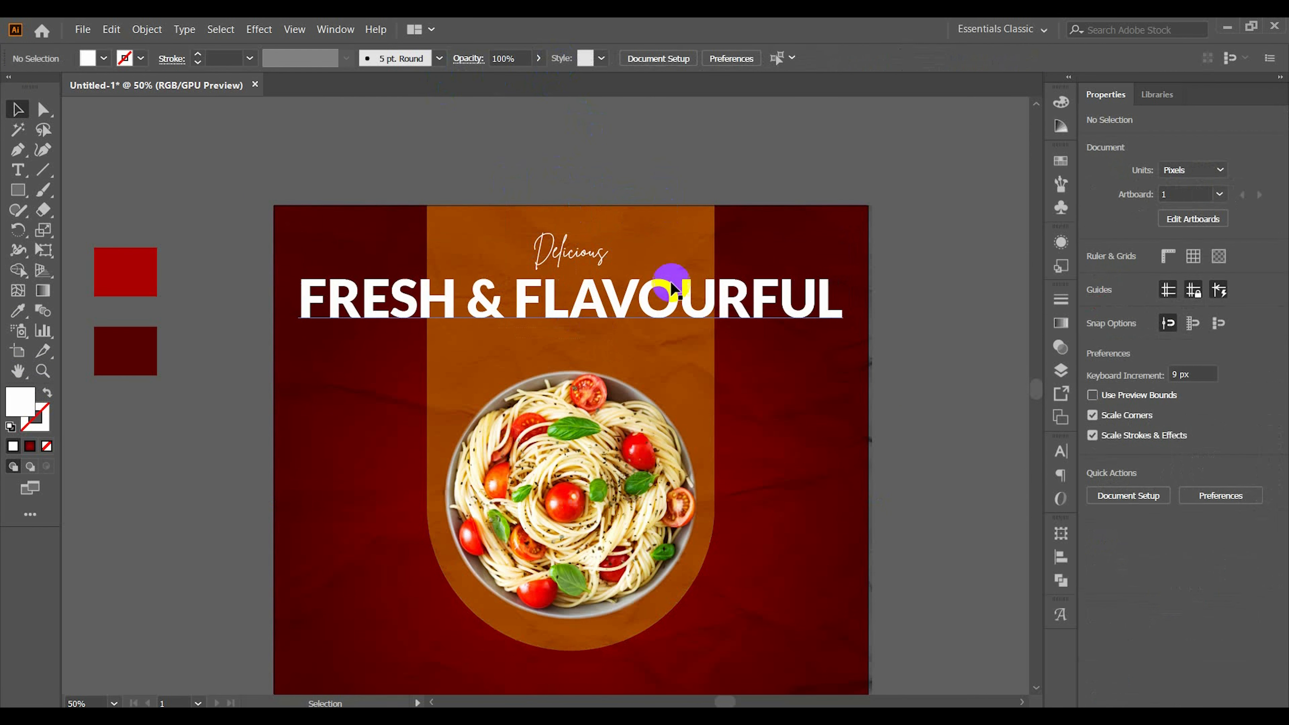
# Step: Reduce the "FRESH & FLAVOURFUL" line to 90 pt and centre it horizontally on the artboard again
pyautogui.click(668, 279)
pyautogui.click(779, 63)
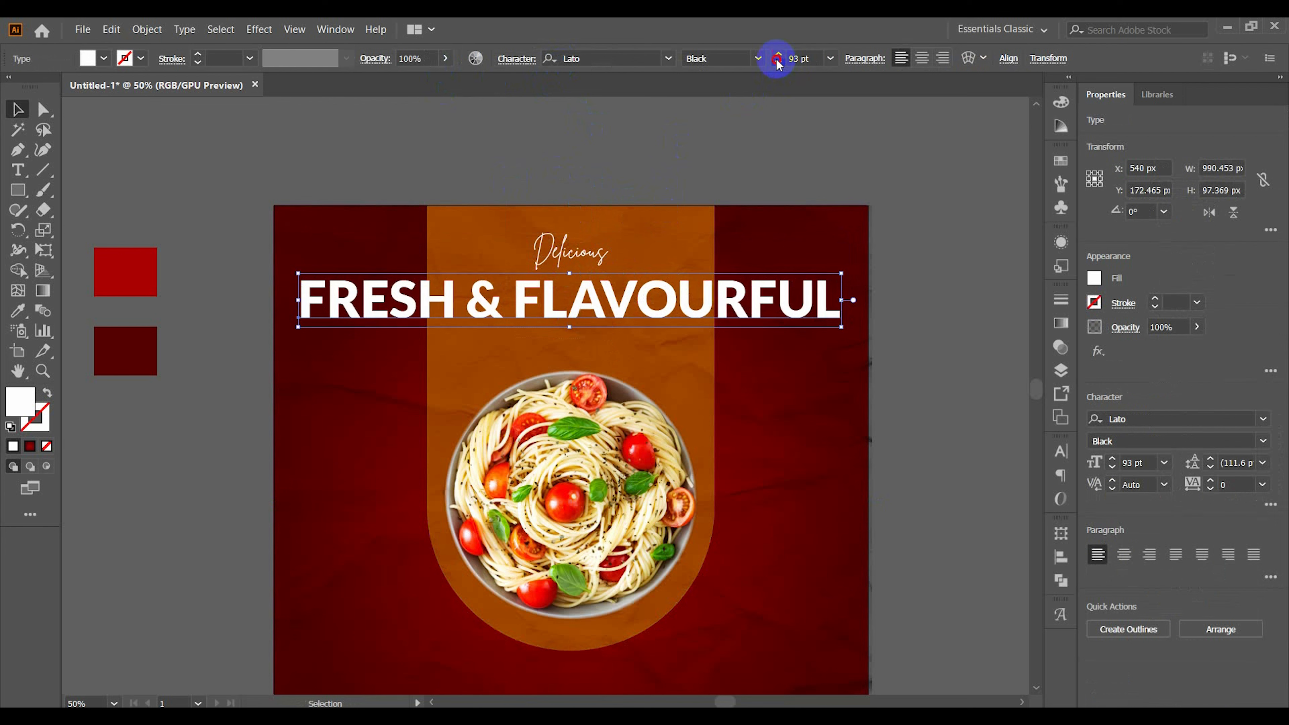
pyautogui.click(779, 63)
pyautogui.click(606, 325)
pyautogui.click(538, 60)
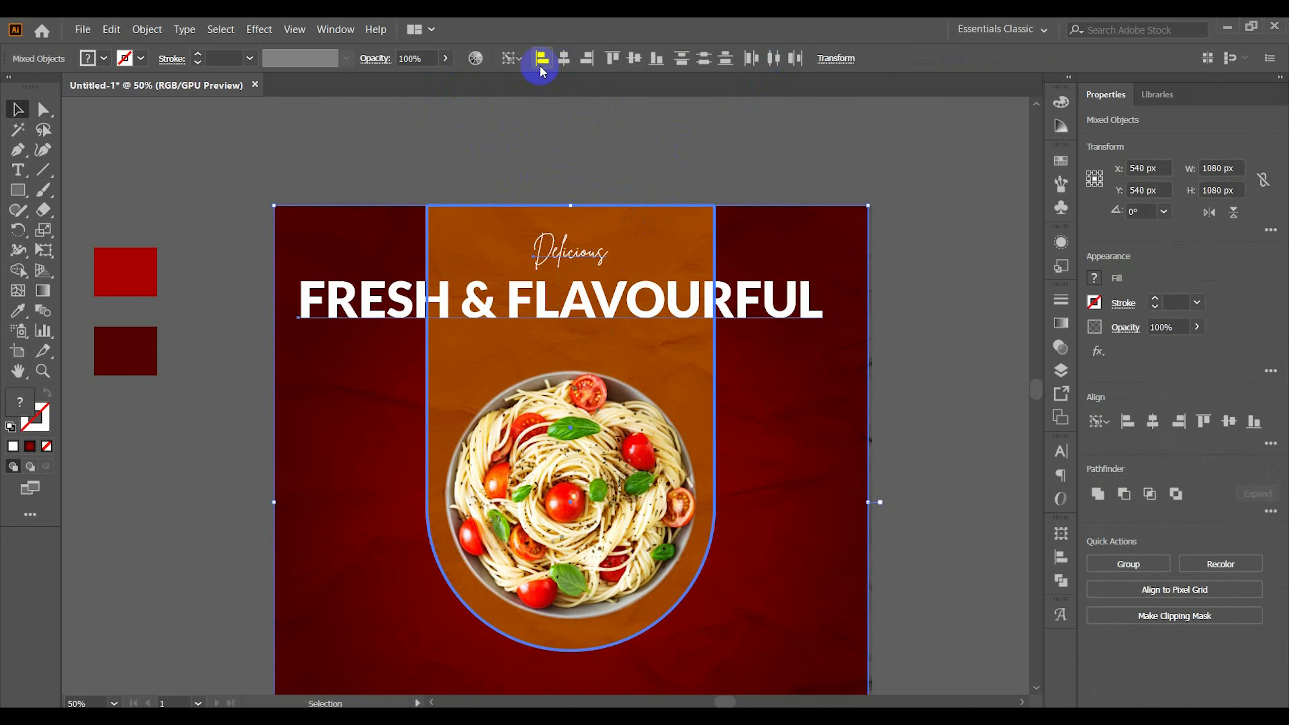
pyautogui.click(589, 113)
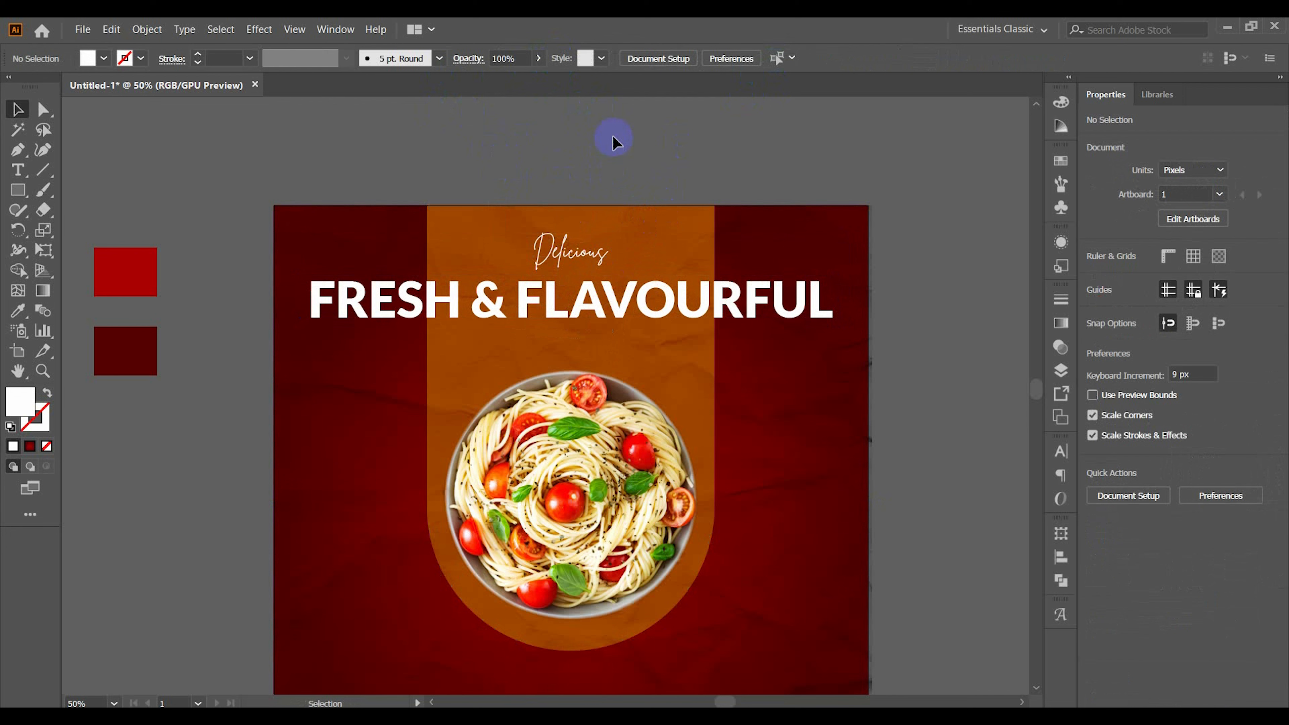
# Step: Add the text "LOGO HERE" above the artboard and set its size to 20 pt
pyautogui.click(17, 169)
pyautogui.click(406, 168)
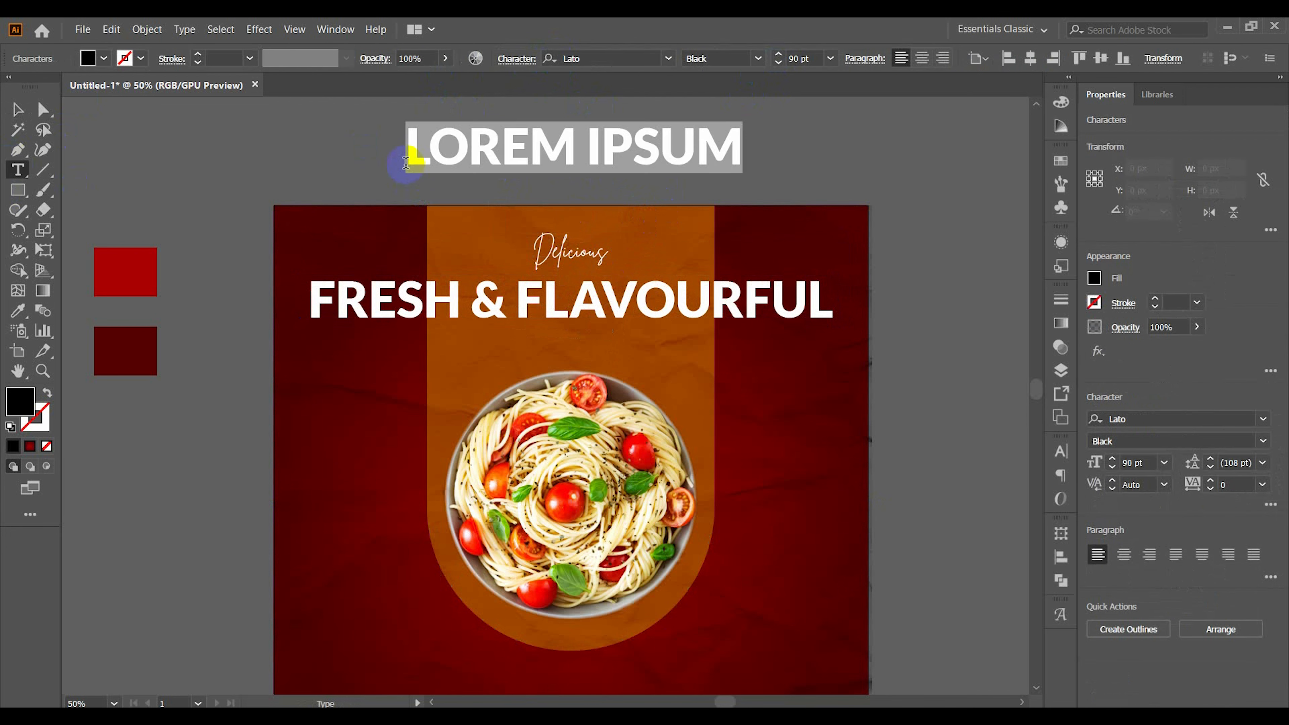
pyautogui.write('LOGO HEREW')
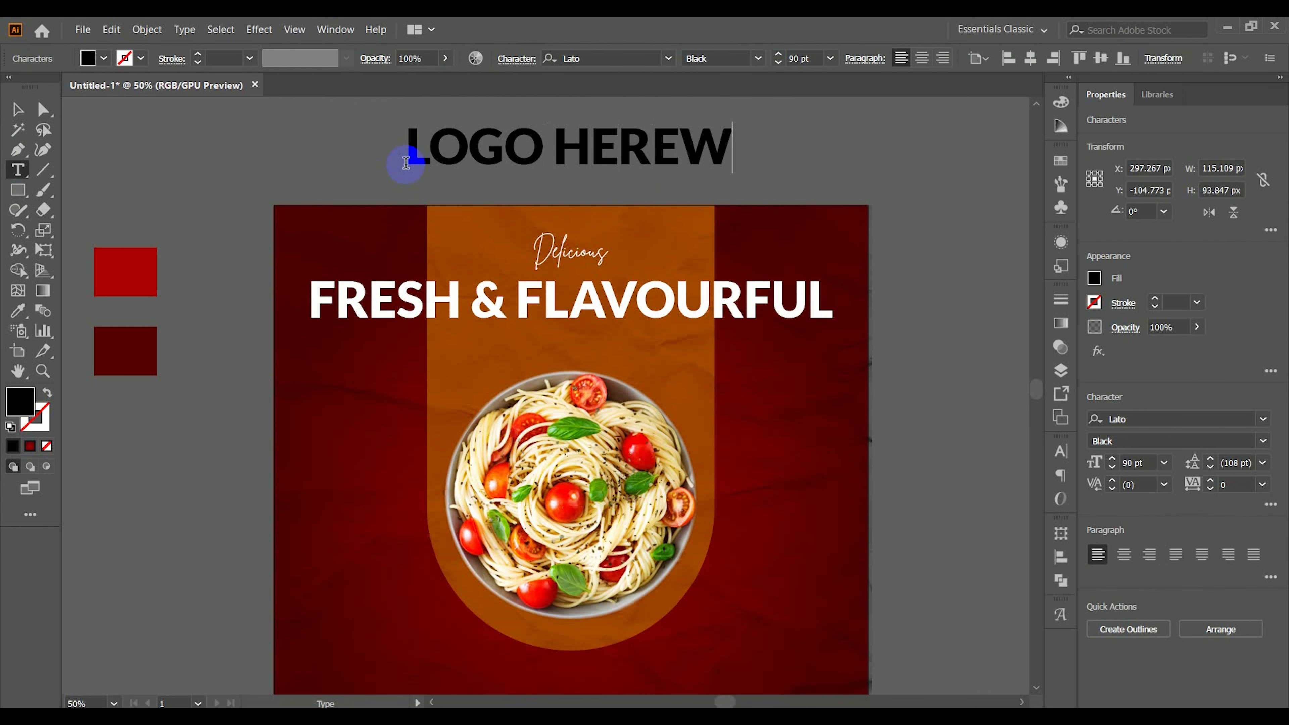
pyautogui.tripleClick(403, 162)
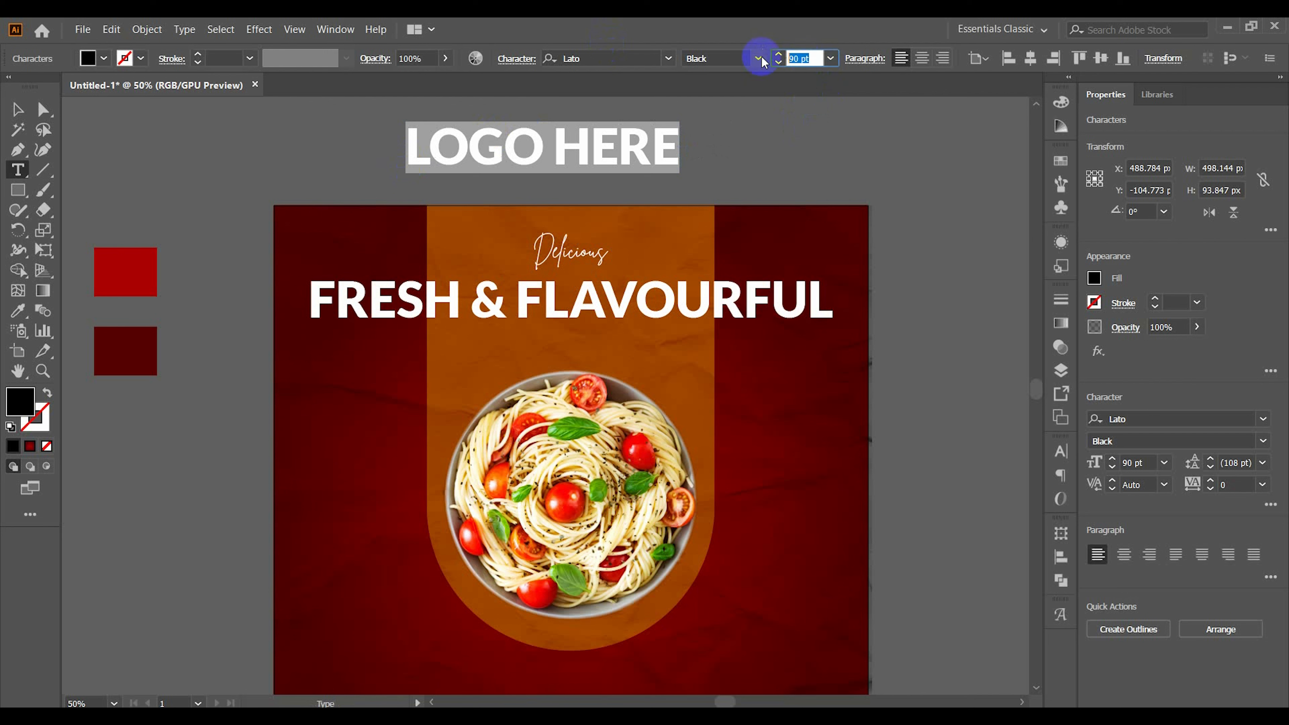
pyautogui.write('20')
pyautogui.press('Return')
pyautogui.click(18, 109)
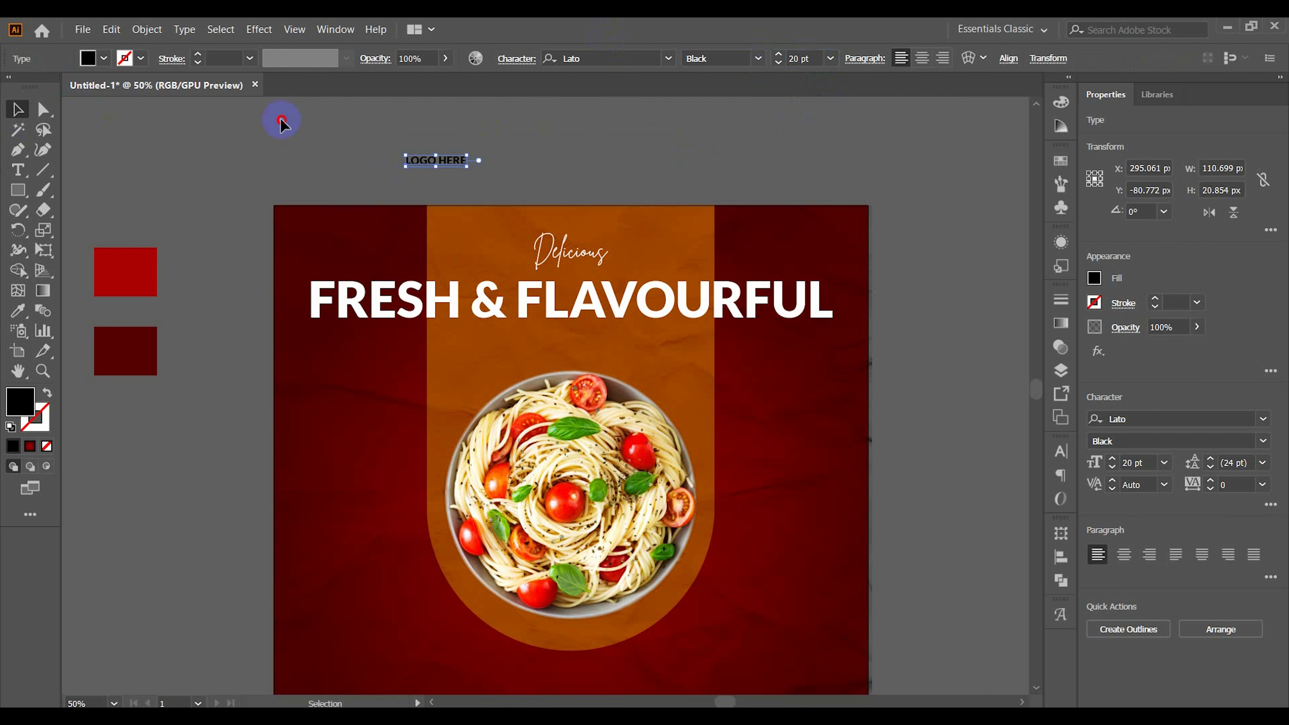
pyautogui.click(281, 115)
# Step: Move the "LOGO HERE" text into the poster's upper left corner and fill it with white
pyautogui.moveTo(450, 164); pyautogui.dragTo(356, 246)
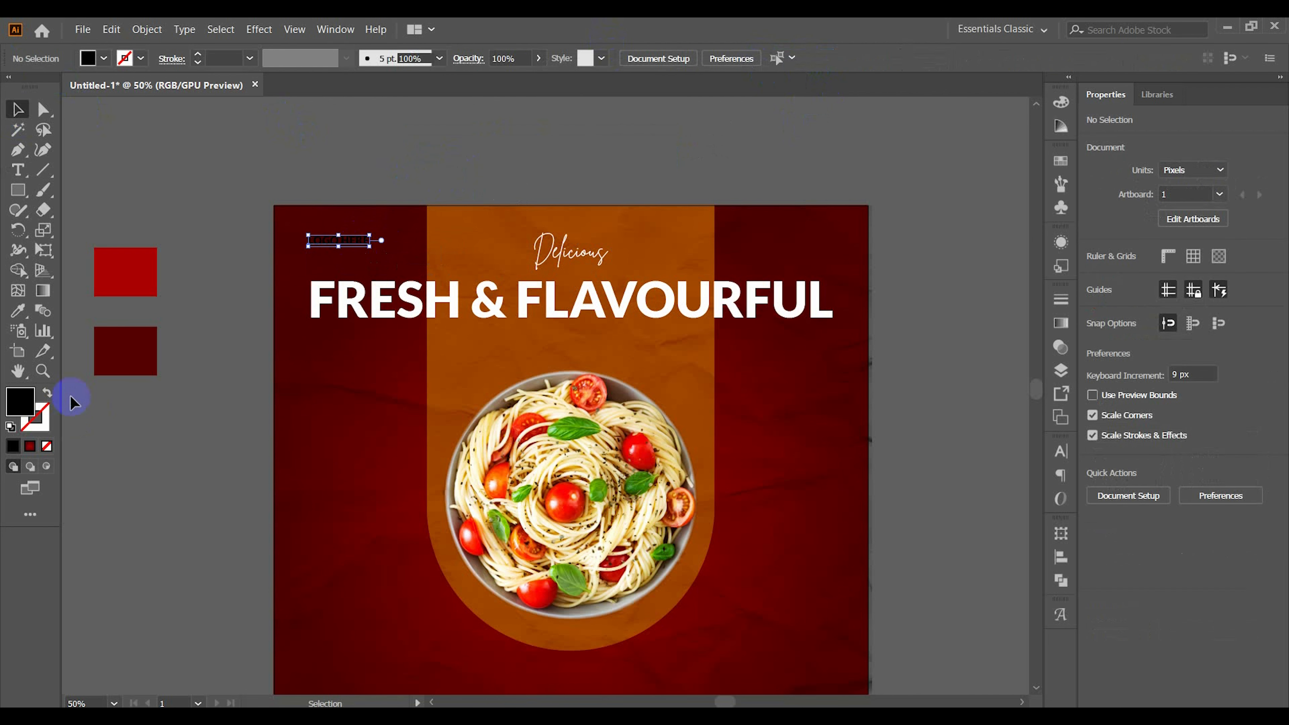
pyautogui.moveTo(682, 319); pyautogui.dragTo(679, 316)
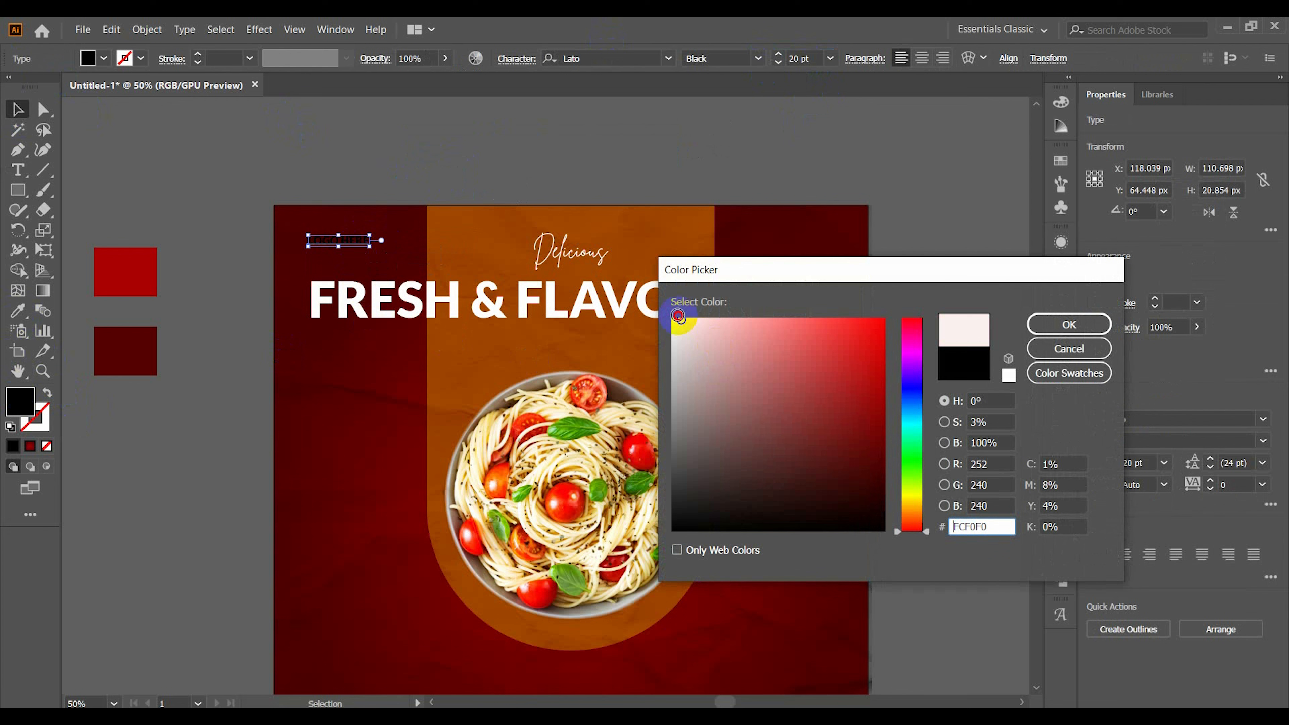
pyautogui.click(1109, 330)
pyautogui.click(757, 147)
# Step: Move the two heading lines down closer to the bowl and lower the "LOGO HERE" text slightly
pyautogui.moveTo(589, 300); pyautogui.dragTo(609, 333)
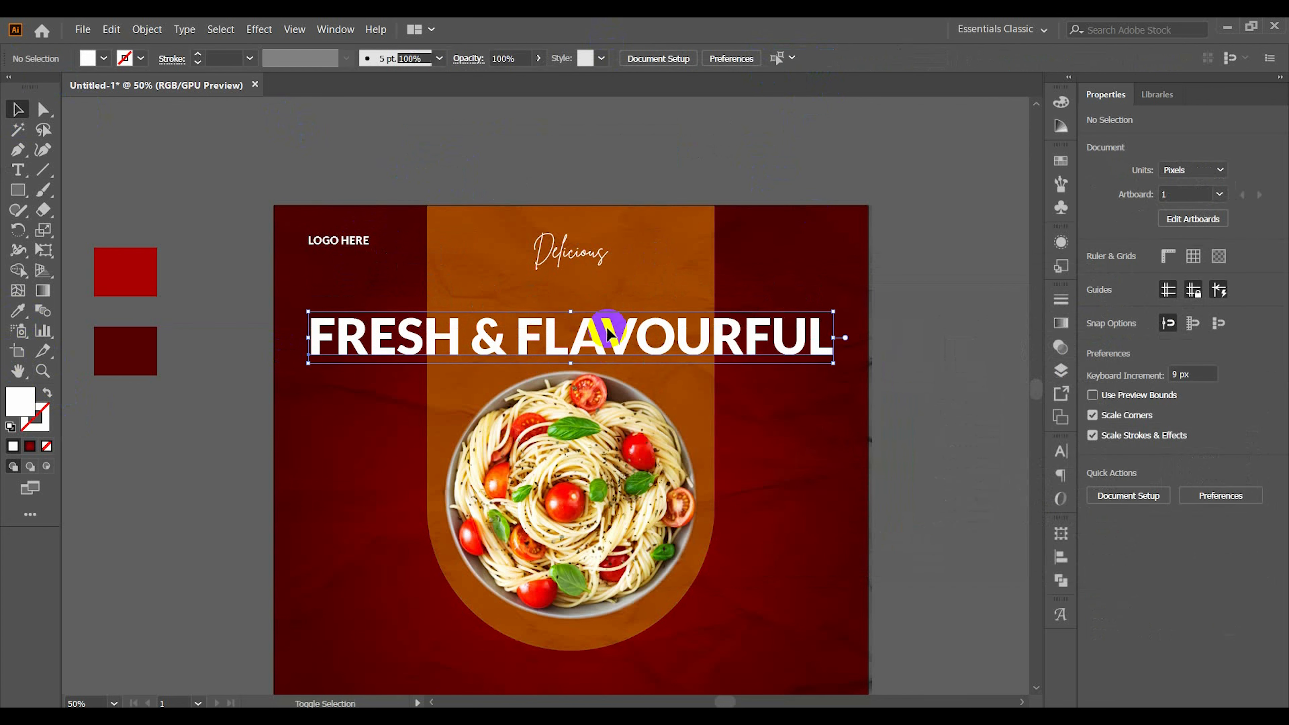
pyautogui.moveTo(584, 265); pyautogui.dragTo(584, 294)
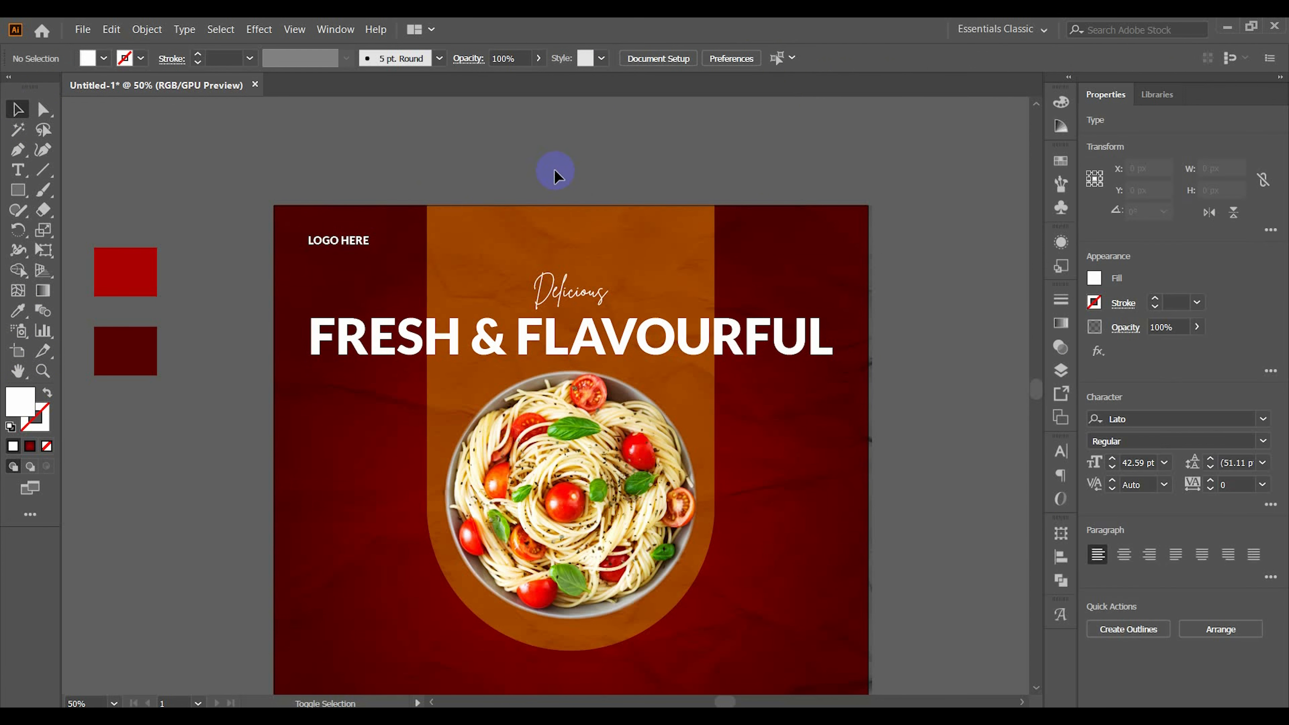
pyautogui.moveTo(374, 239); pyautogui.dragTo(348, 253)
pyautogui.click(394, 156)
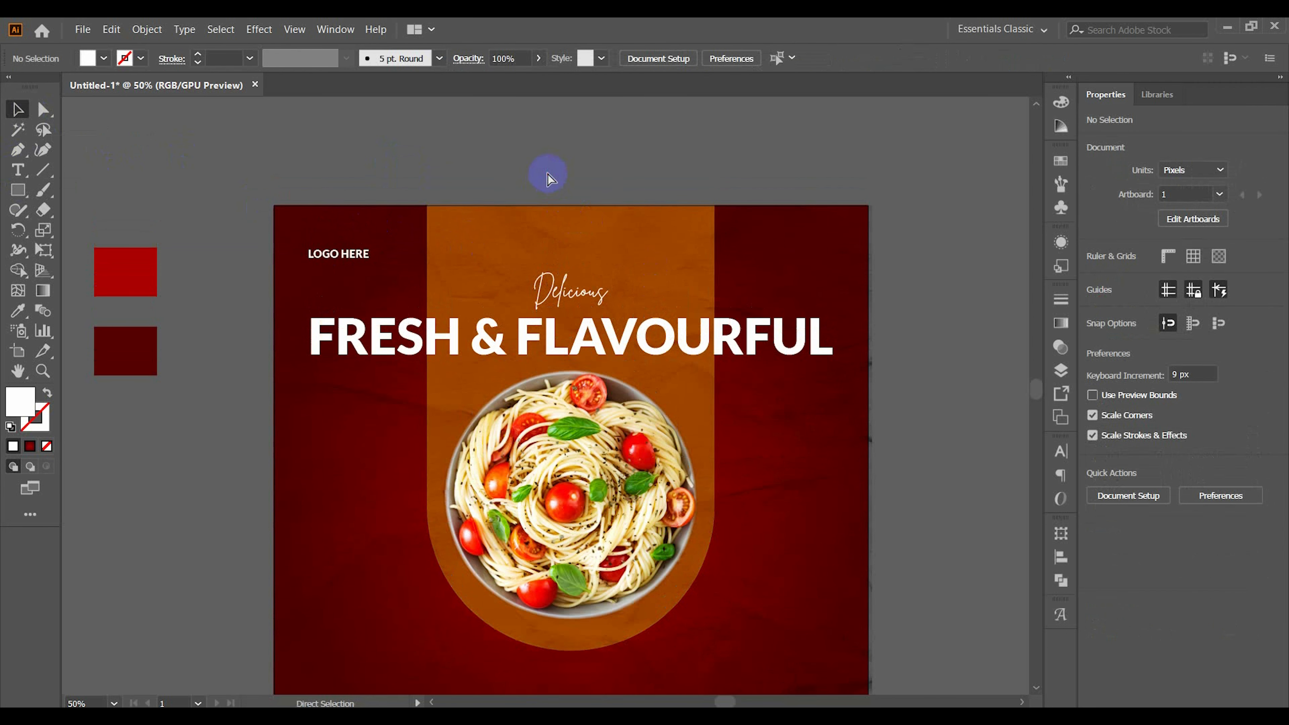
# Step: Open the EPS file named 1 from the Icon folder
pyautogui.scroll(-2, 547, 173)
pyautogui.click(82, 29)
pyautogui.click(99, 76)
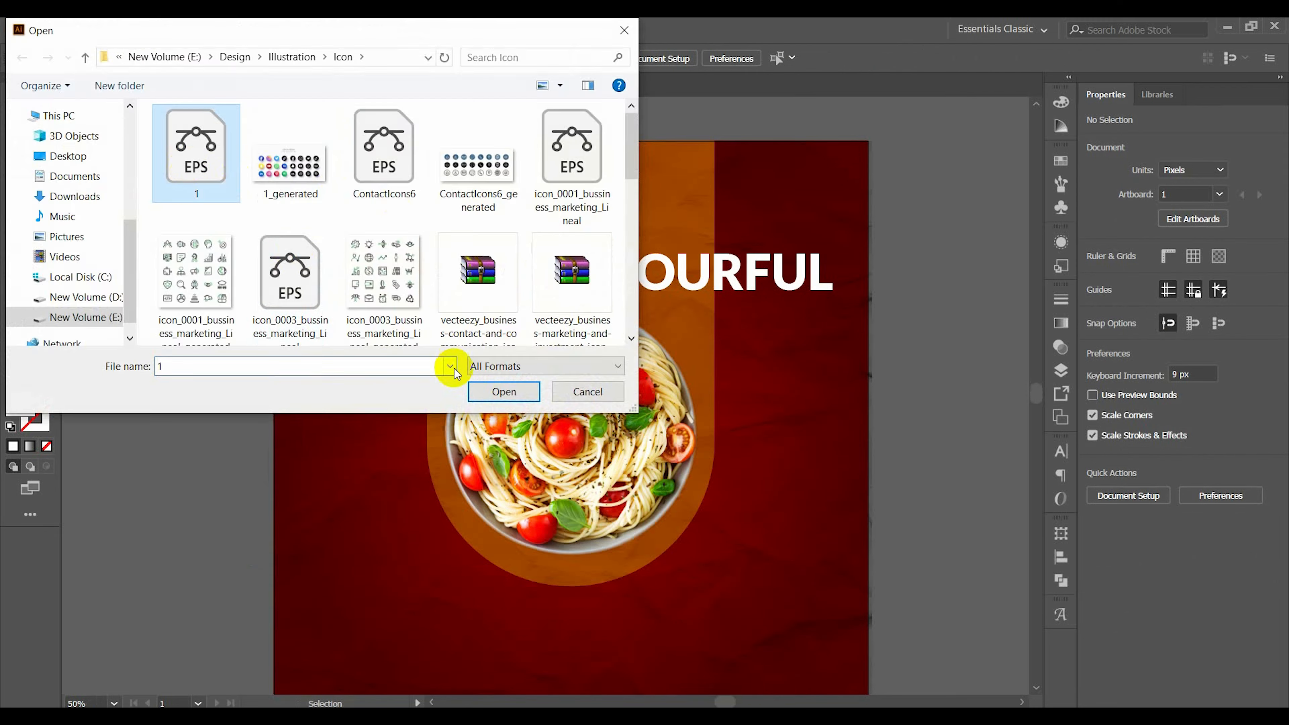
pyautogui.click(500, 389)
# Step: Ungroup the social media logo collection so its icons can be selected separately
pyautogui.click(736, 399)
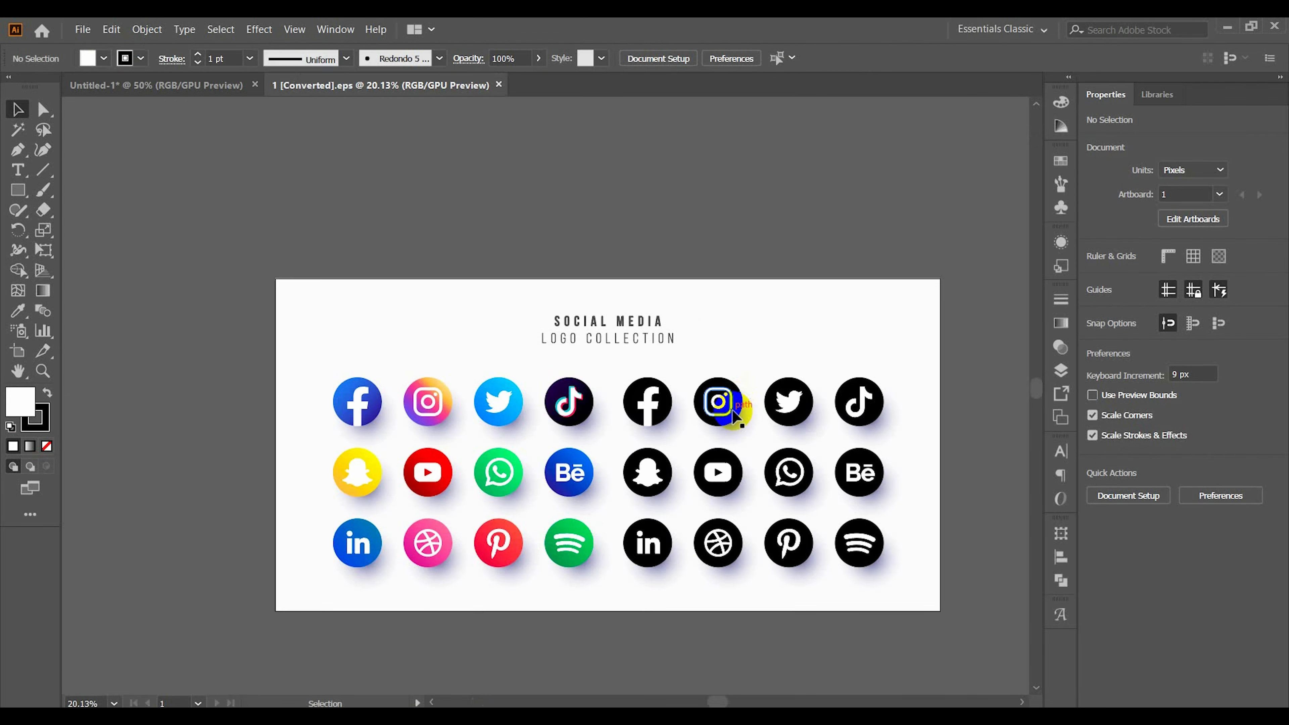
pyautogui.click(713, 351)
pyautogui.rightClick(713, 351)
pyautogui.click(767, 464)
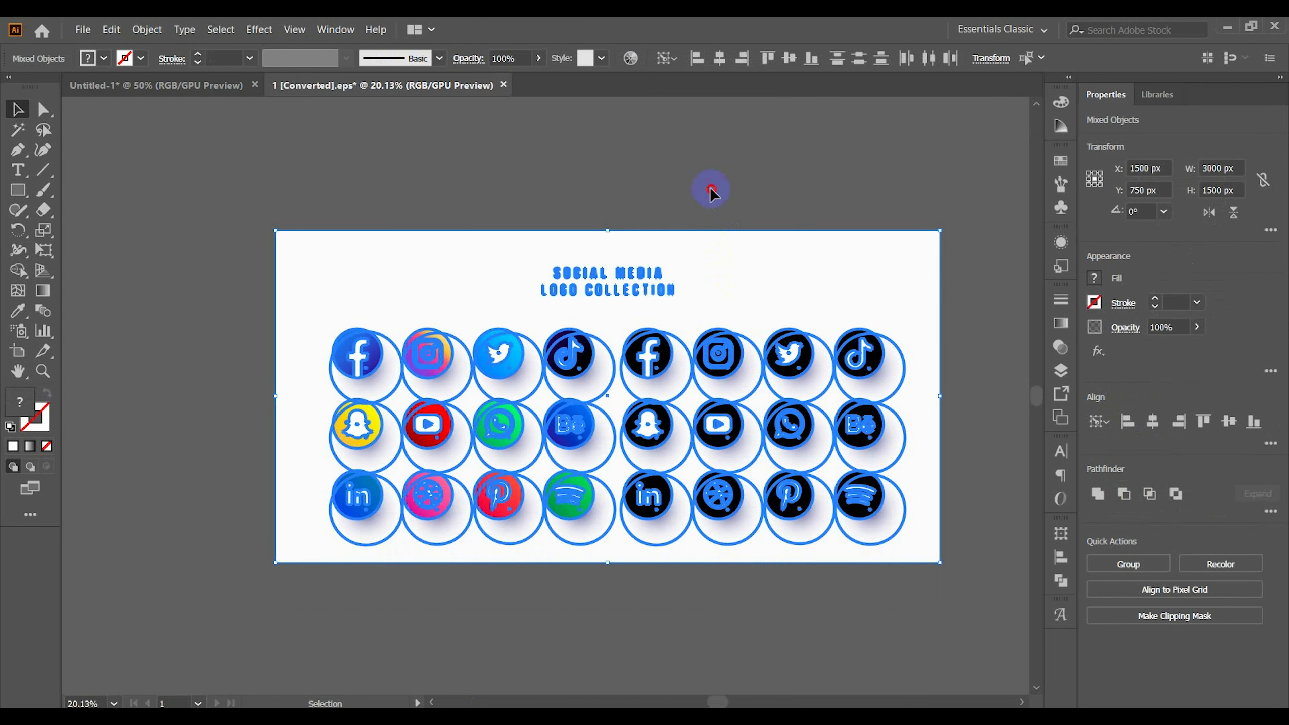
pyautogui.rightClick(729, 348)
pyautogui.click(768, 462)
# Step: Move the twelve black social media icons off the artboard into the empty area beside it and ungroup them
pyautogui.click(662, 403)
pyautogui.moveTo(650, 355); pyautogui.dragTo(250, 392)
pyautogui.moveTo(391, 404); pyautogui.dragTo(201, 412)
pyautogui.moveTo(371, 541); pyautogui.dragTo(835, 464)
pyautogui.moveTo(685, 336); pyautogui.dragTo(306, 376)
pyautogui.rightClick(287, 356)
pyautogui.click(352, 480)
pyautogui.click(432, 489)
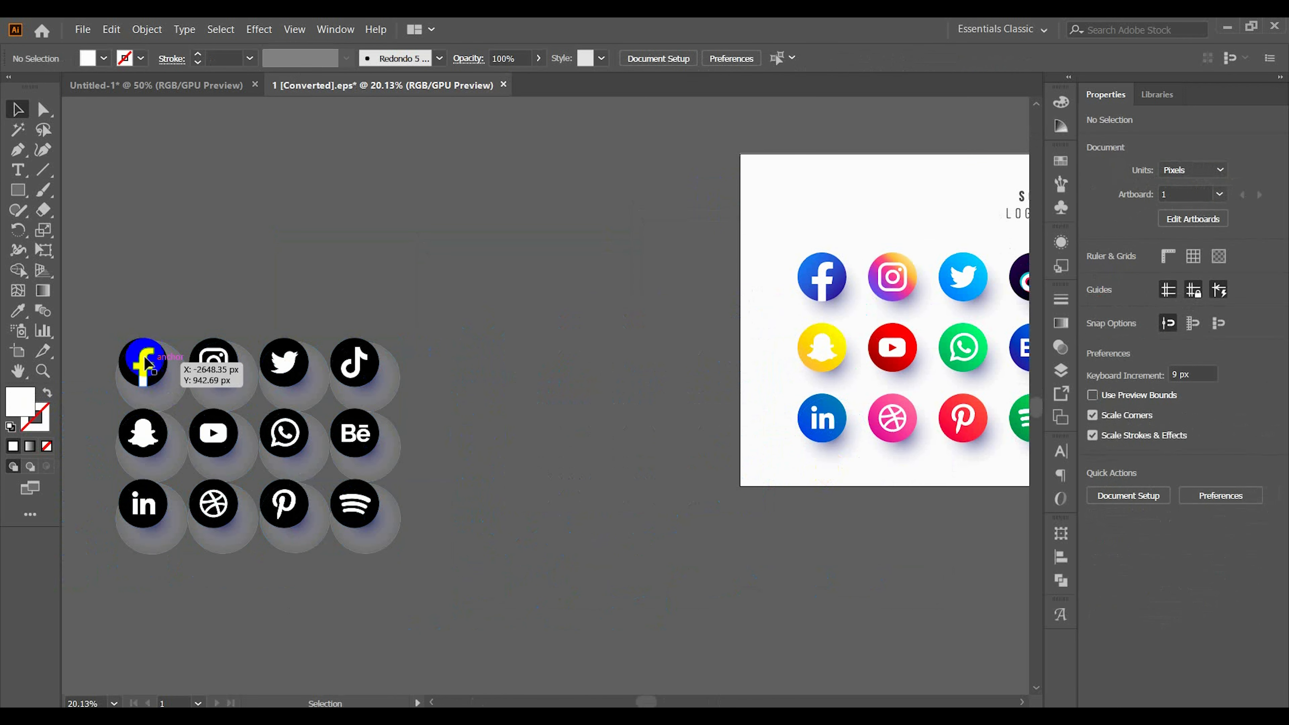
# Step: Move the black Facebook icon above the other black icons and delete the Instagram icon's shadow
pyautogui.moveTo(144, 363); pyautogui.dragTo(157, 219)
pyautogui.click(261, 280)
pyautogui.moveTo(213, 362); pyautogui.dragTo(224, 297)
pyautogui.hotkey('ctrl', 'z')
pyautogui.click(291, 281)
pyautogui.click(242, 395)
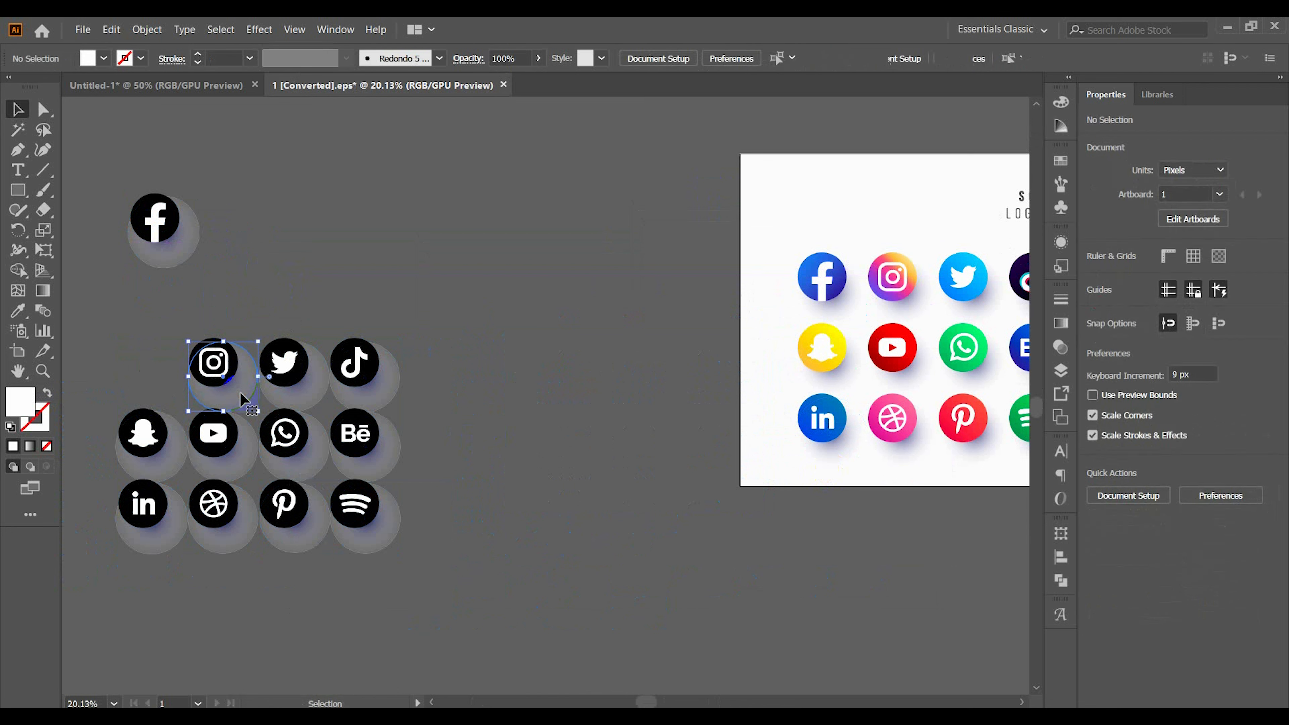
pyautogui.press('Delete')
# Step: Ungroup the black Twitter icon and move it up beside the separated Facebook icon
pyautogui.rightClick(296, 392)
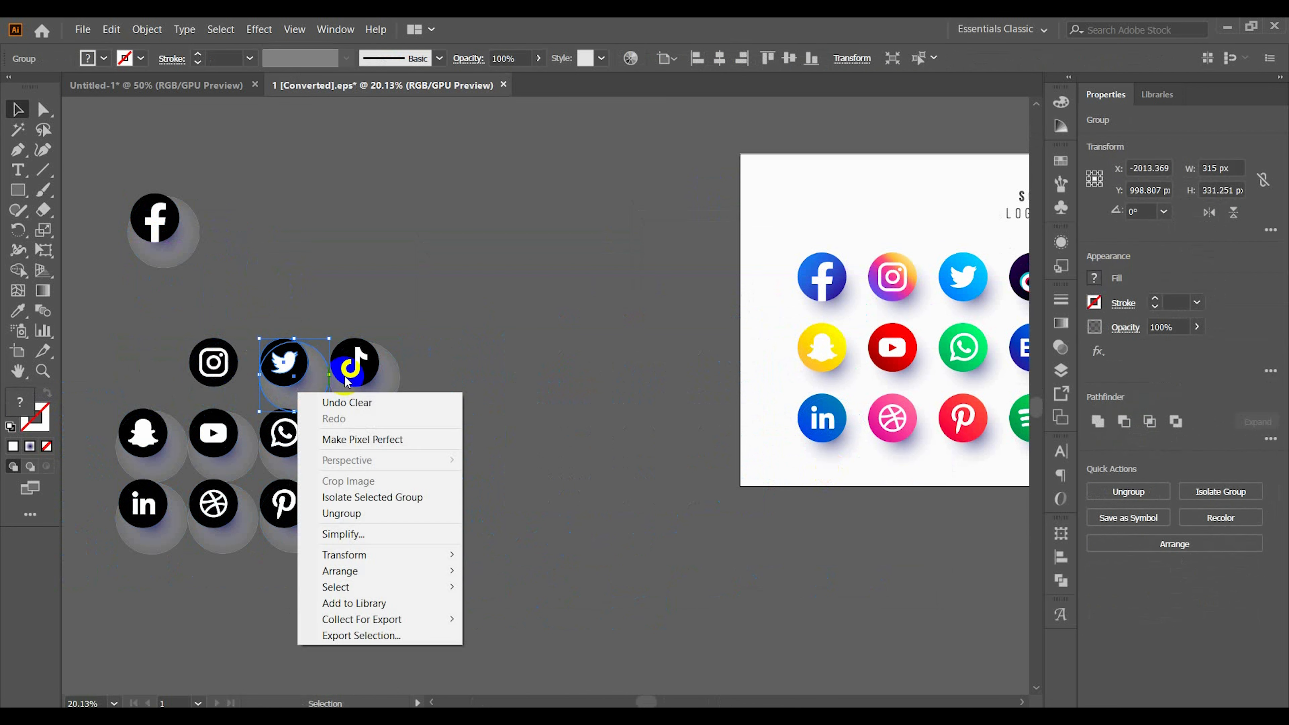
pyautogui.click(342, 513)
pyautogui.click(432, 483)
pyautogui.moveTo(282, 365); pyautogui.dragTo(269, 228)
pyautogui.rightClick(270, 236)
pyautogui.click(456, 283)
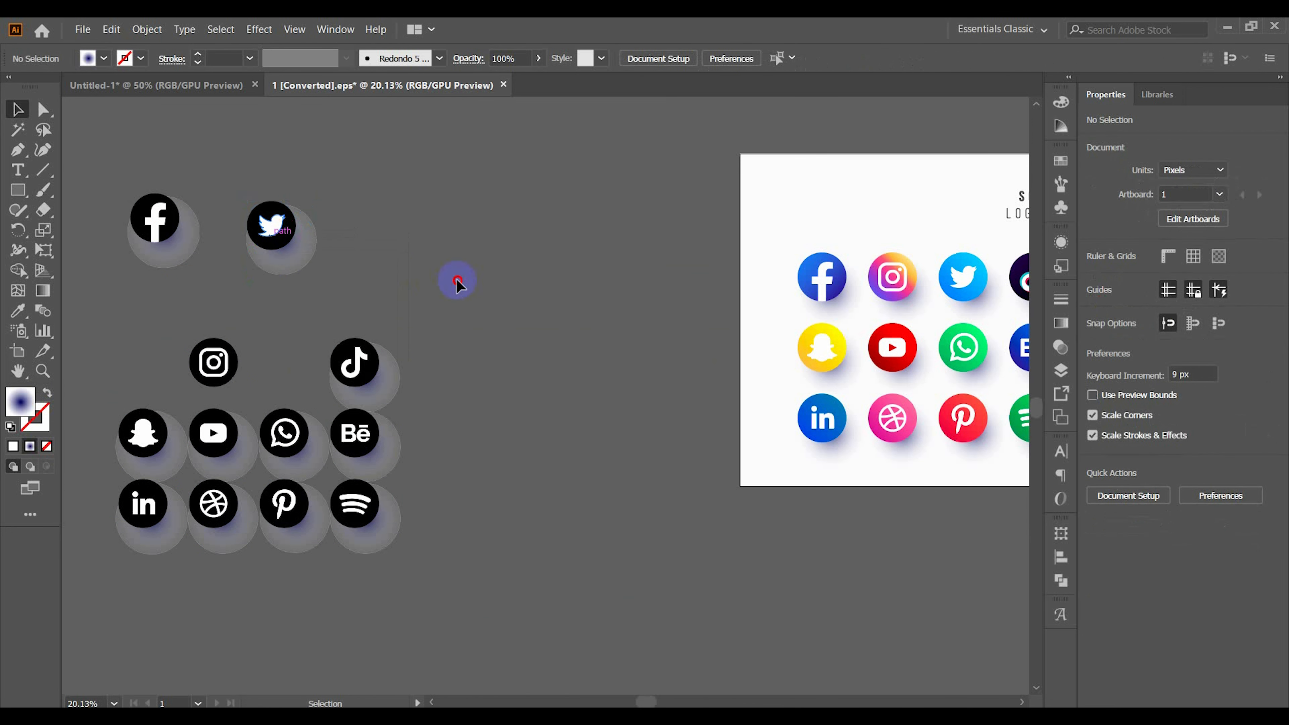
# Step: Ungroup the separated Facebook and Twitter icons and delete the shadow circles behind both
pyautogui.click(270, 223)
pyautogui.moveTo(97, 170); pyautogui.dragTo(316, 268)
pyautogui.rightClick(248, 227)
pyautogui.click(327, 353)
pyautogui.click(376, 303)
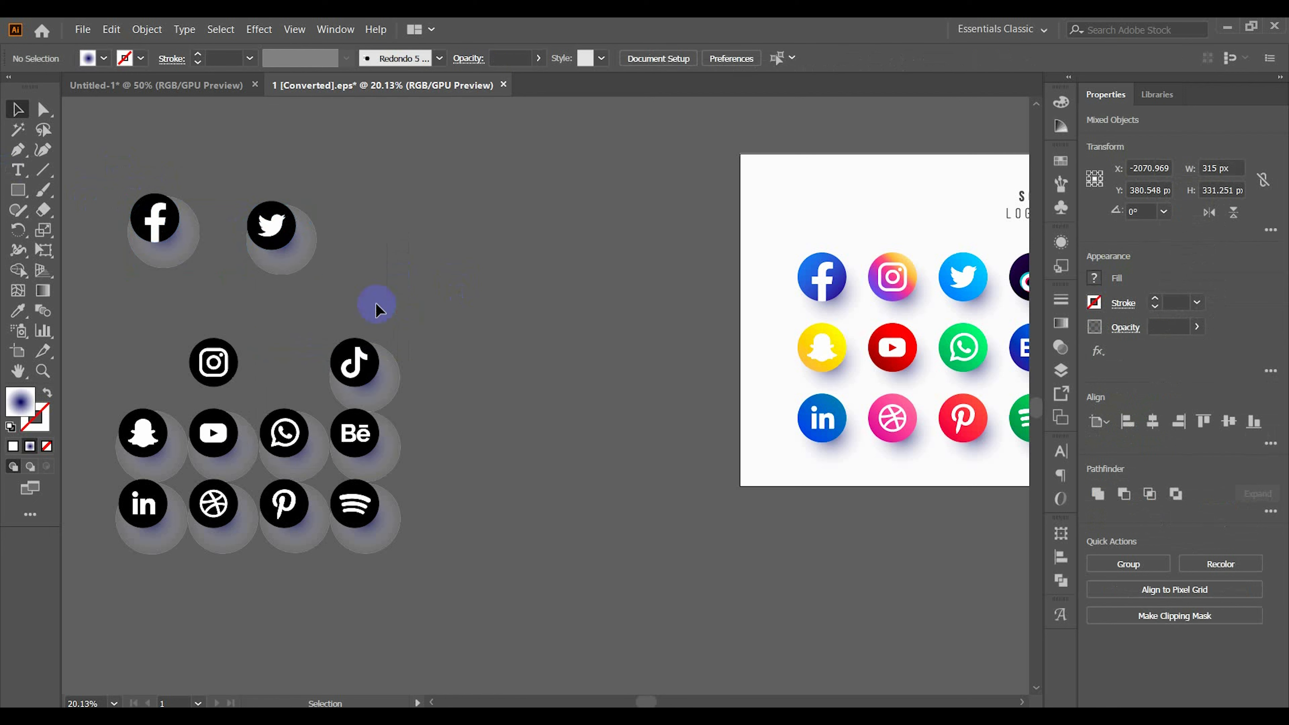
pyautogui.click(307, 262)
pyautogui.press('Delete')
pyautogui.click(158, 264)
pyautogui.press('Delete')
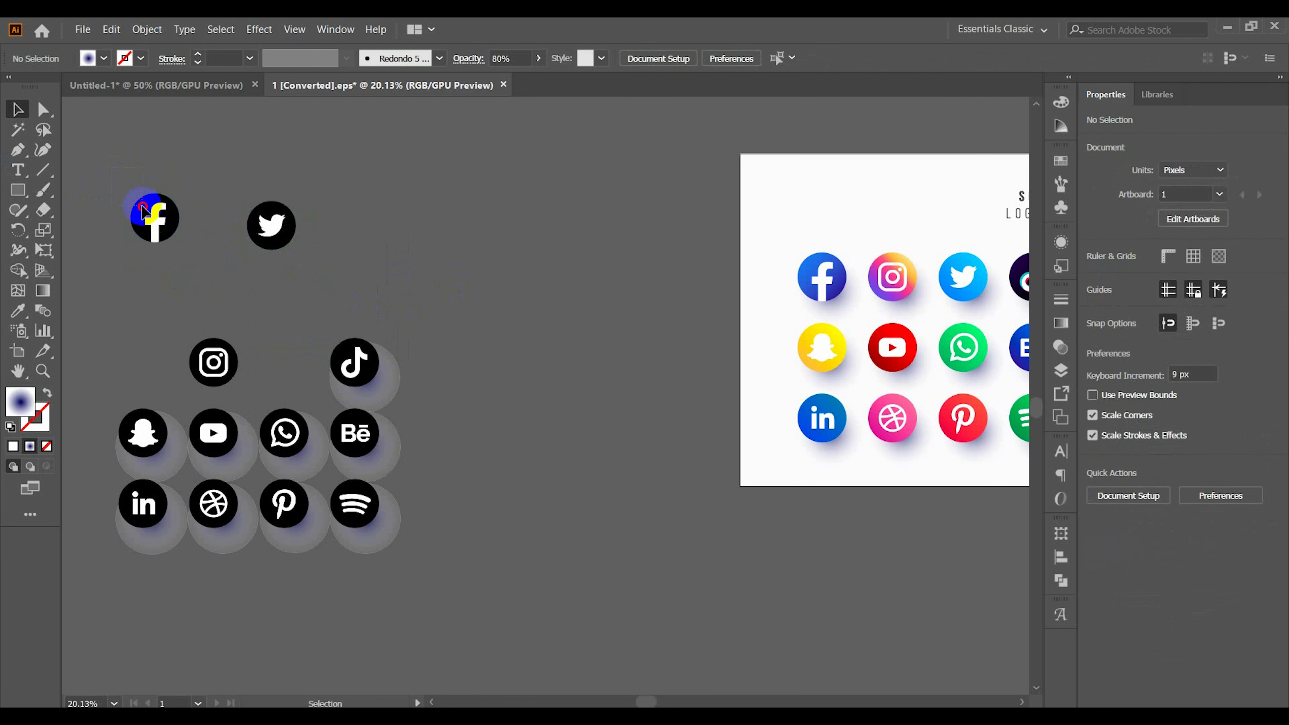
# Step: Group the parts of the shadowless Facebook, Twitter and Instagram icons
pyautogui.click(152, 218)
pyautogui.moveTo(285, 246); pyautogui.dragTo(308, 263)
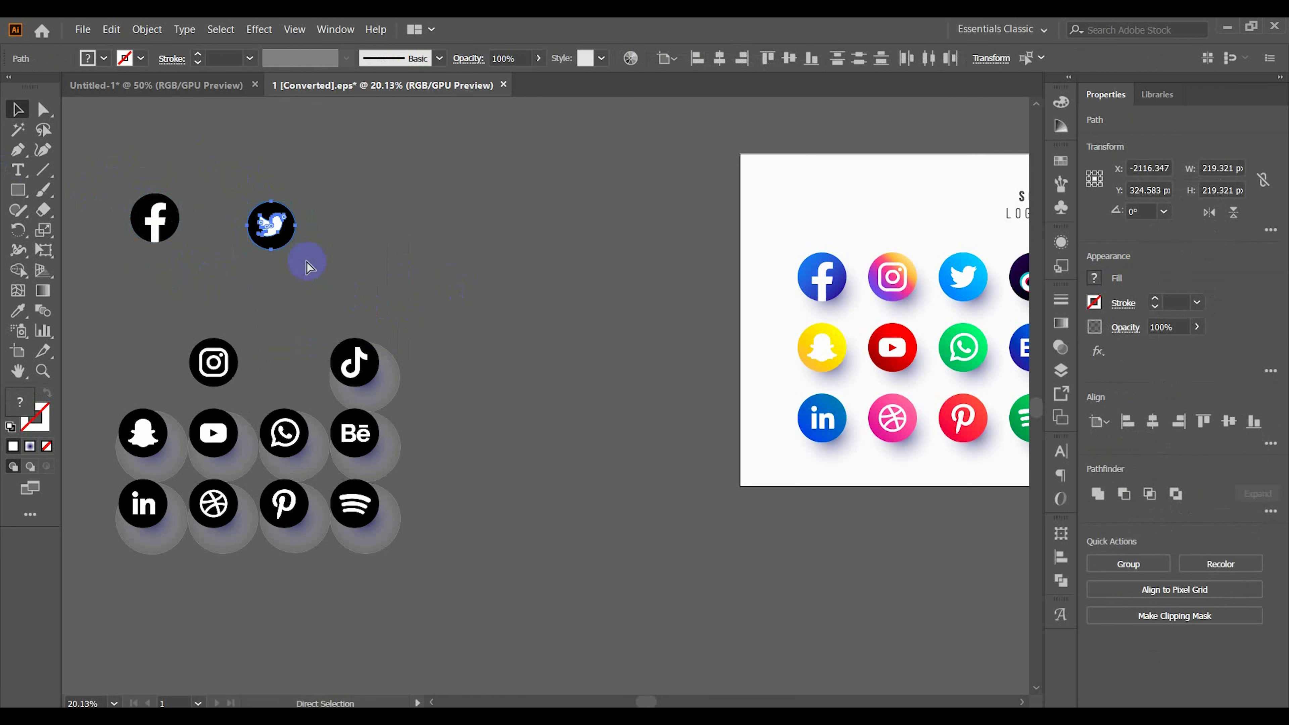
pyautogui.hotkey('ctrl', 'g')
pyautogui.click(223, 314)
pyautogui.moveTo(216, 316); pyautogui.dragTo(282, 373)
pyautogui.hotkey('ctrl', 'g')
pyautogui.click(364, 321)
# Step: Copy the three grouped icons into the food poster document and move them to the poster's upper right corner
pyautogui.hotkey('ctrl', 'c')
pyautogui.click(159, 86)
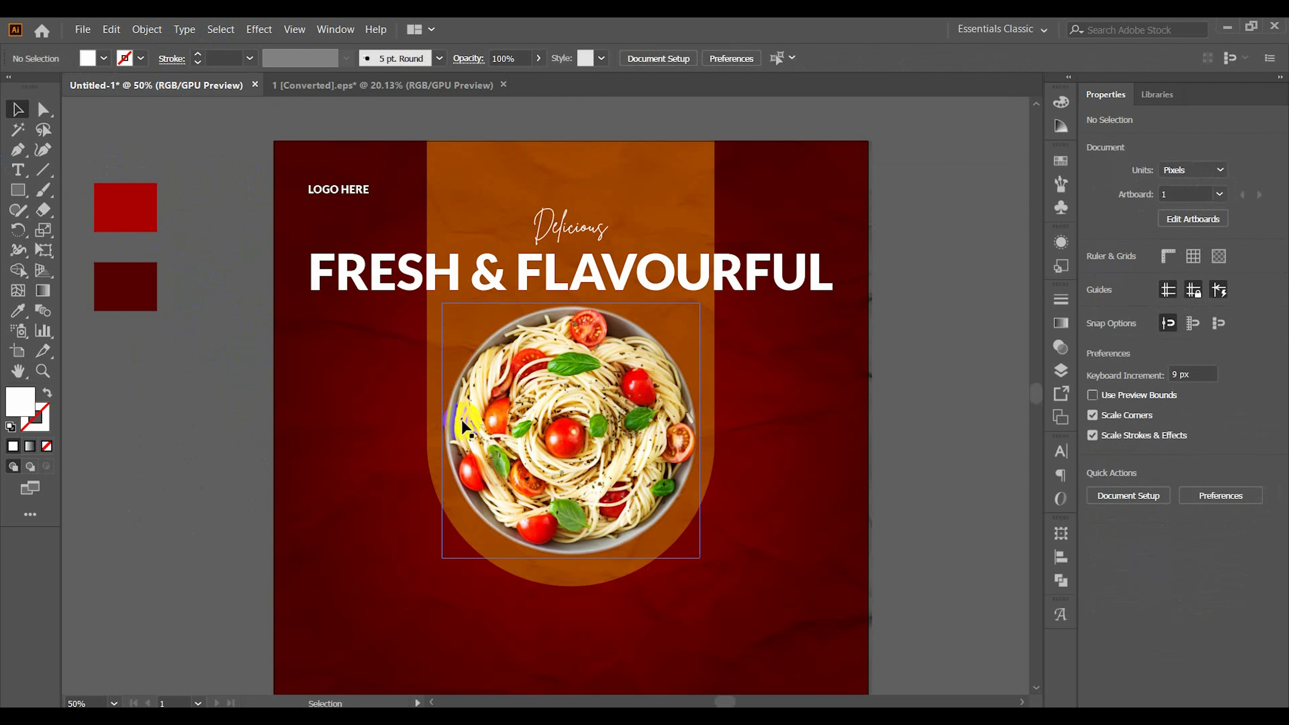
pyautogui.scroll(-1, 477, 442)
pyautogui.hotkey('ctrl', 'v')
pyautogui.moveTo(744, 402); pyautogui.dragTo(831, 135)
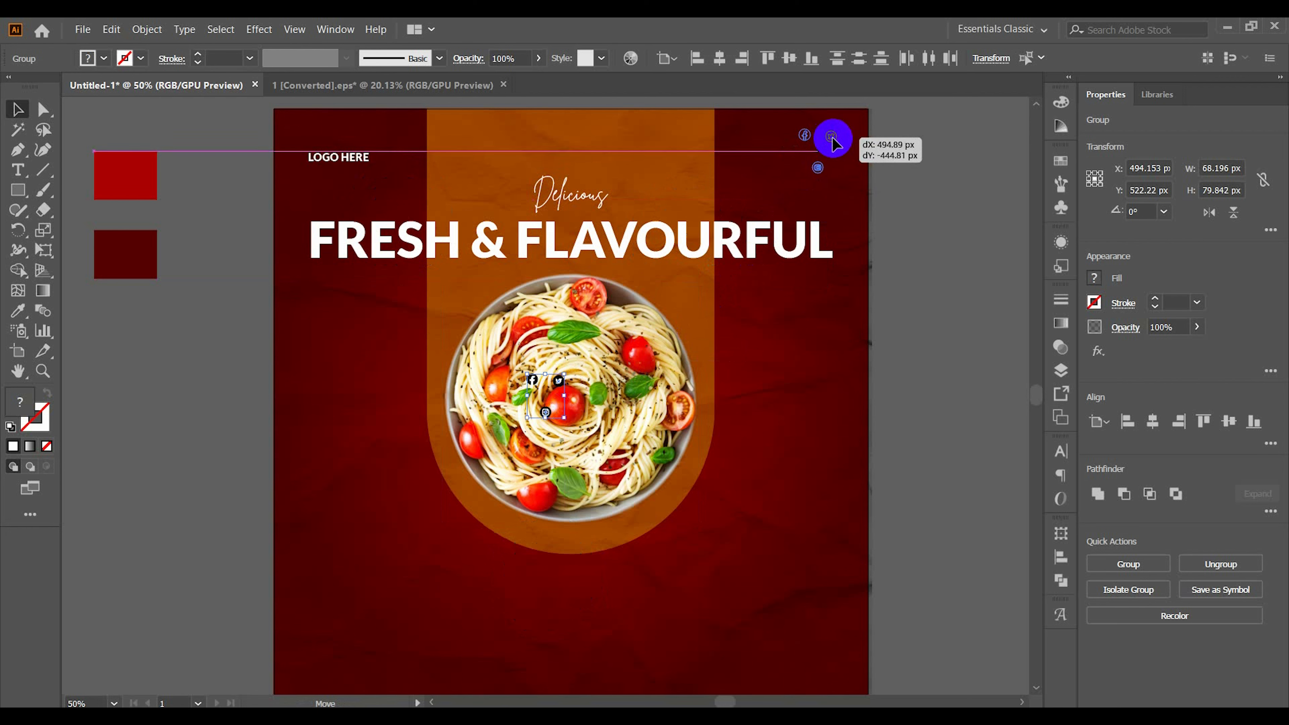
# Step: Undo the last move of the social icons and enlarge all three to about 358 × 419 px overall
pyautogui.click(908, 162)
pyautogui.scroll(1, 908, 162)
pyautogui.scroll(-1, 869, 197)
pyautogui.hotkey('ctrl', 'z')
pyautogui.hotkey('ctrl', 'z')
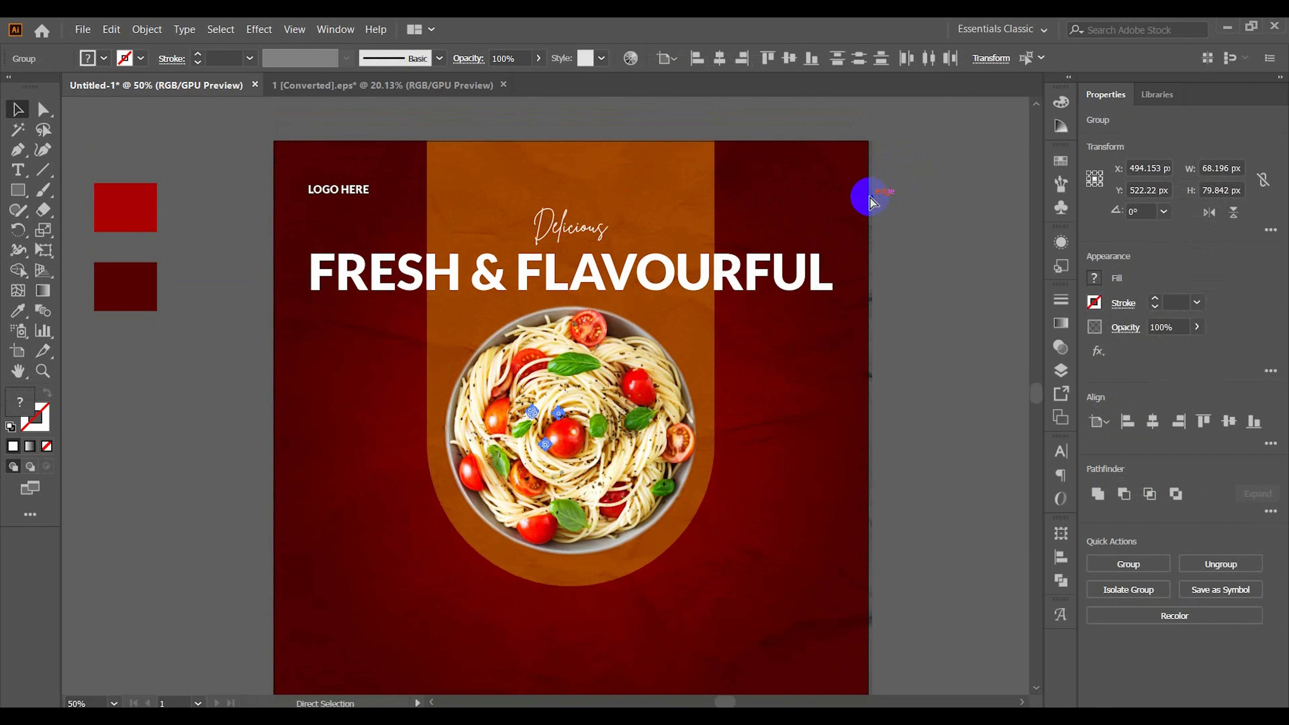
pyautogui.moveTo(751, 428); pyautogui.dragTo(643, 428)
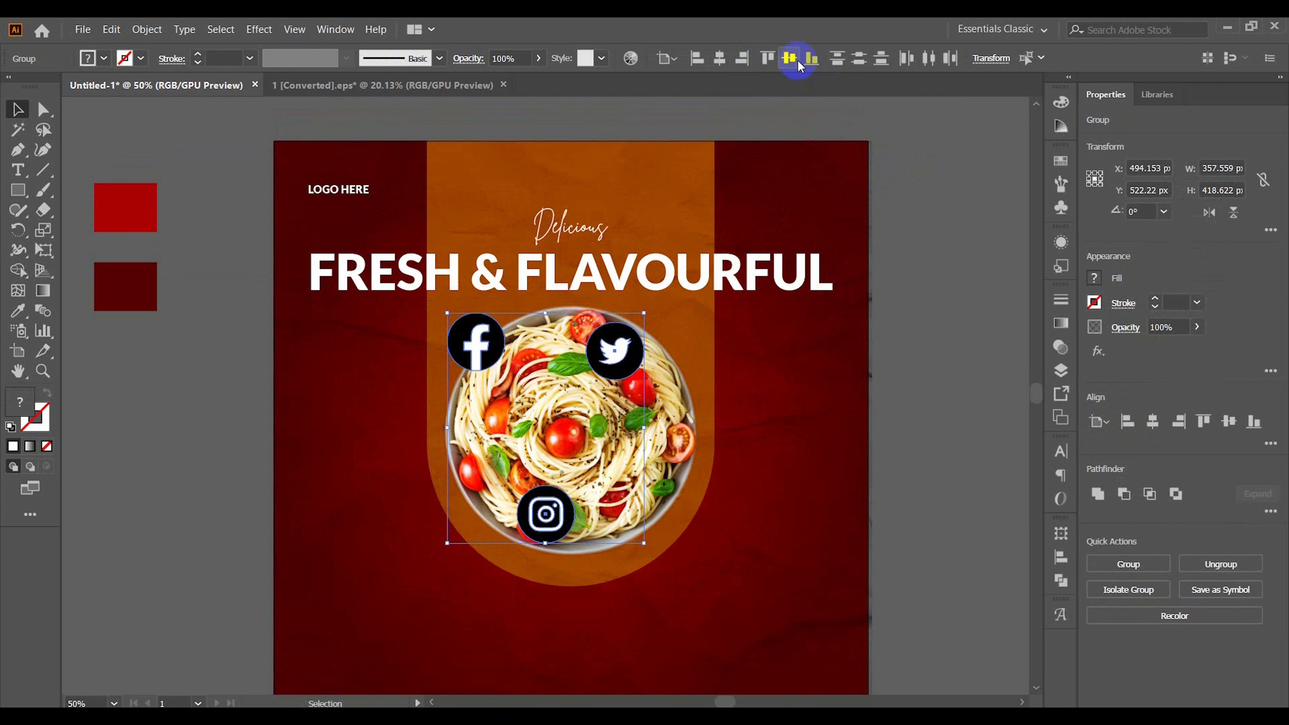
# Step: Line up the three social icons on one horizontal row and distribute them evenly relative to the selection
pyautogui.click(789, 58)
pyautogui.click(929, 57)
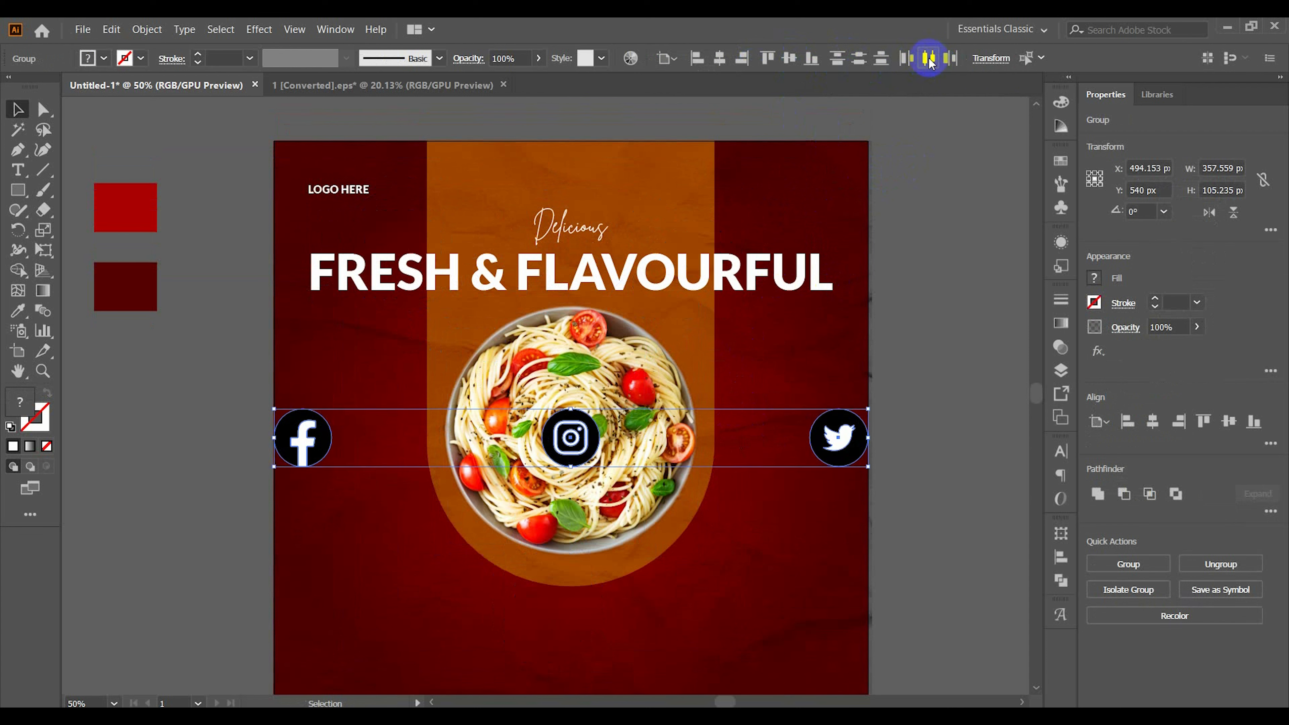
pyautogui.hotkey('ctrl', 'z')
pyautogui.click(666, 65)
pyautogui.click(711, 78)
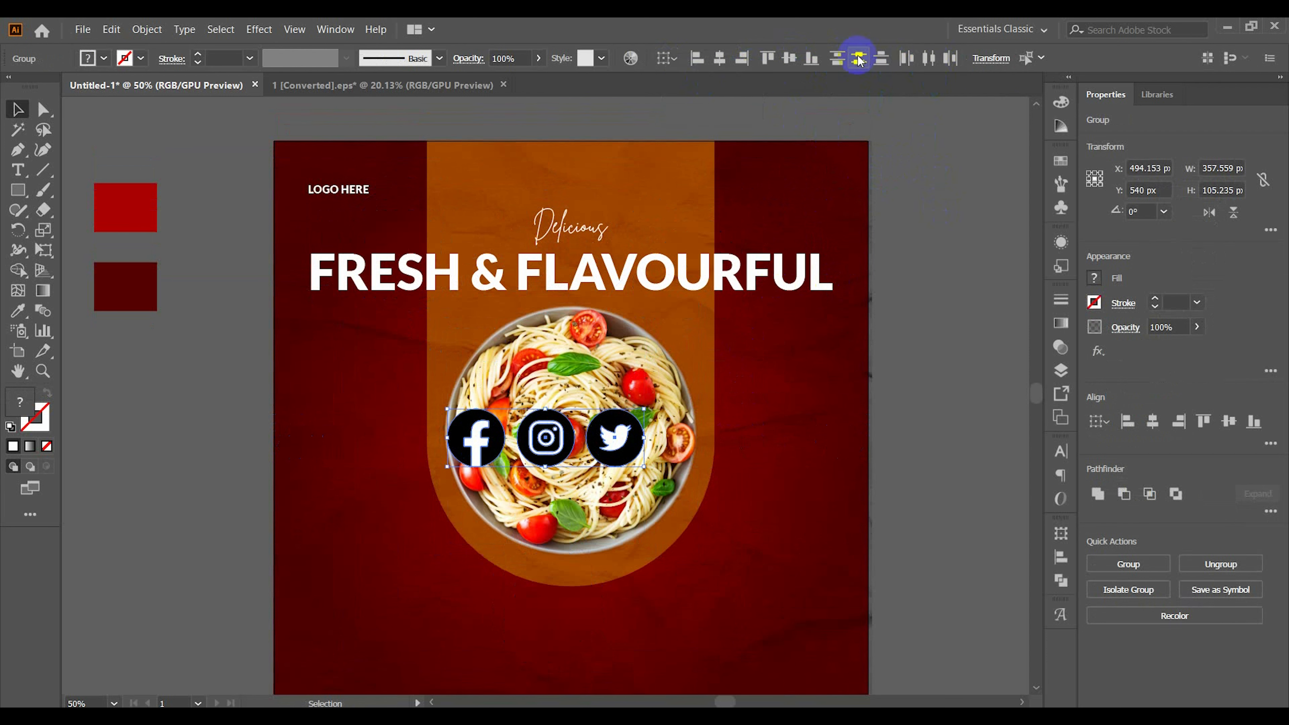
# Step: Place the icon row in the poster's upper right corner, scaled to about 218 px wide and right-aligned with the FRESH & FLAVOURFUL heading
pyautogui.moveTo(549, 451); pyautogui.dragTo(772, 197)
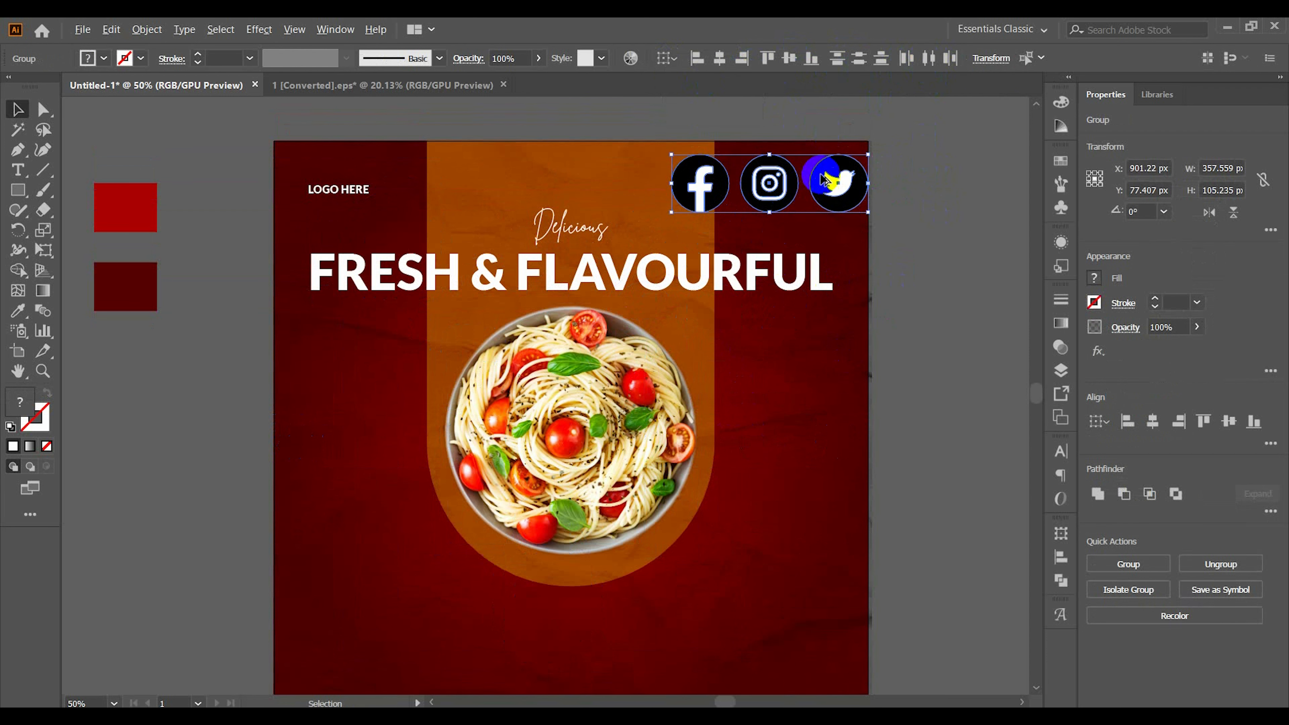
pyautogui.moveTo(867, 155); pyautogui.dragTo(852, 164)
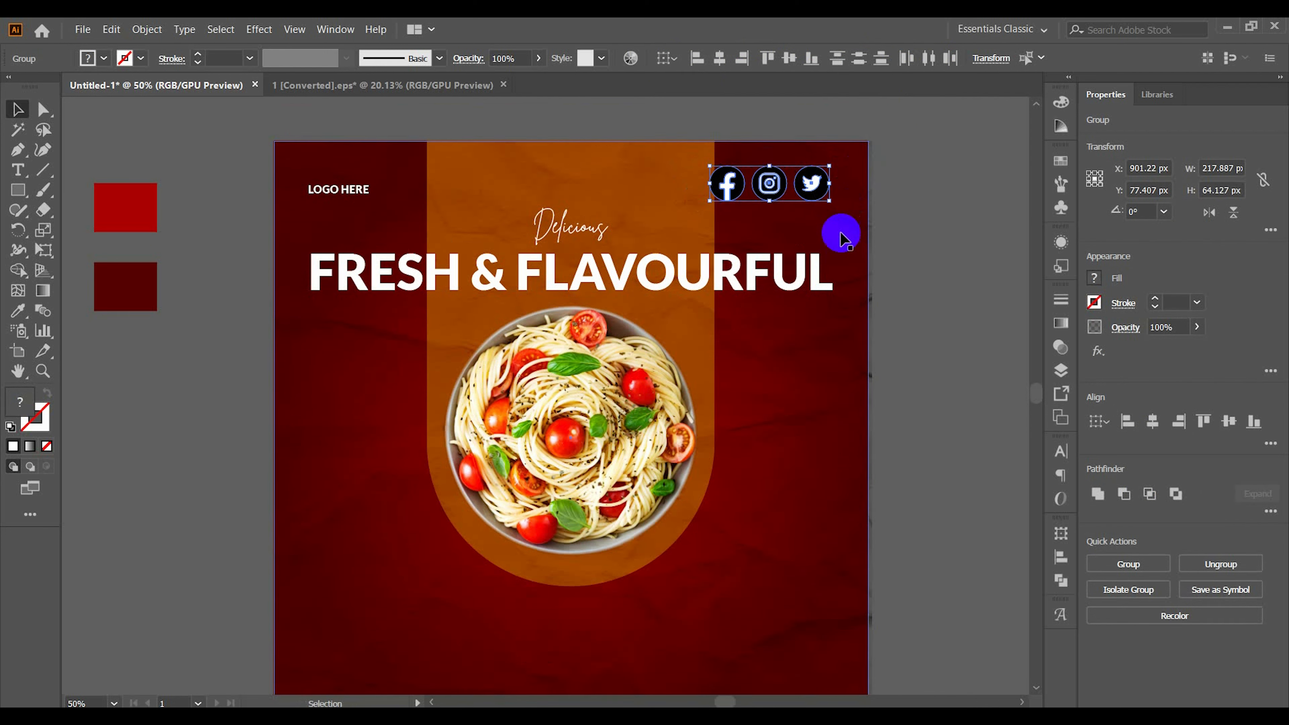
pyautogui.click(815, 273)
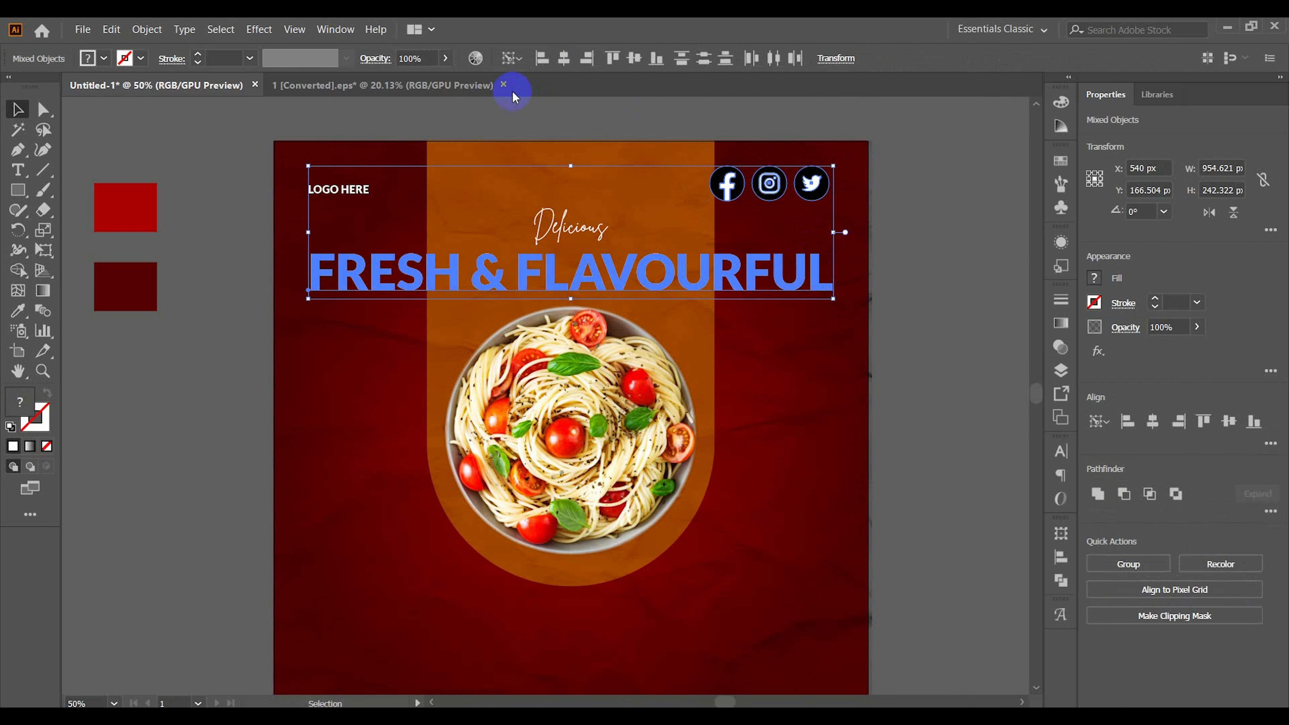
pyautogui.click(589, 59)
pyautogui.click(872, 135)
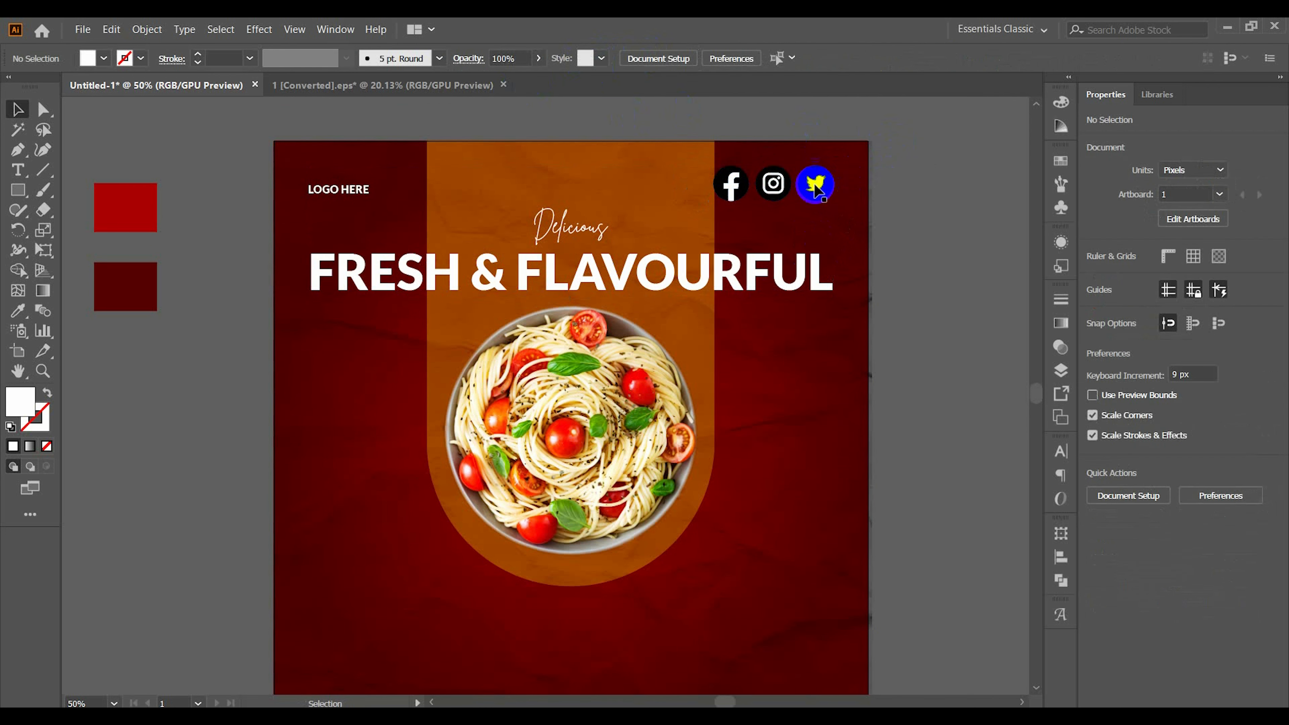
# Step: Scale the social icon row down to about 133 px wide and right-align it with the heading again
pyautogui.click(816, 182)
pyautogui.moveTo(833, 165); pyautogui.dragTo(810, 174)
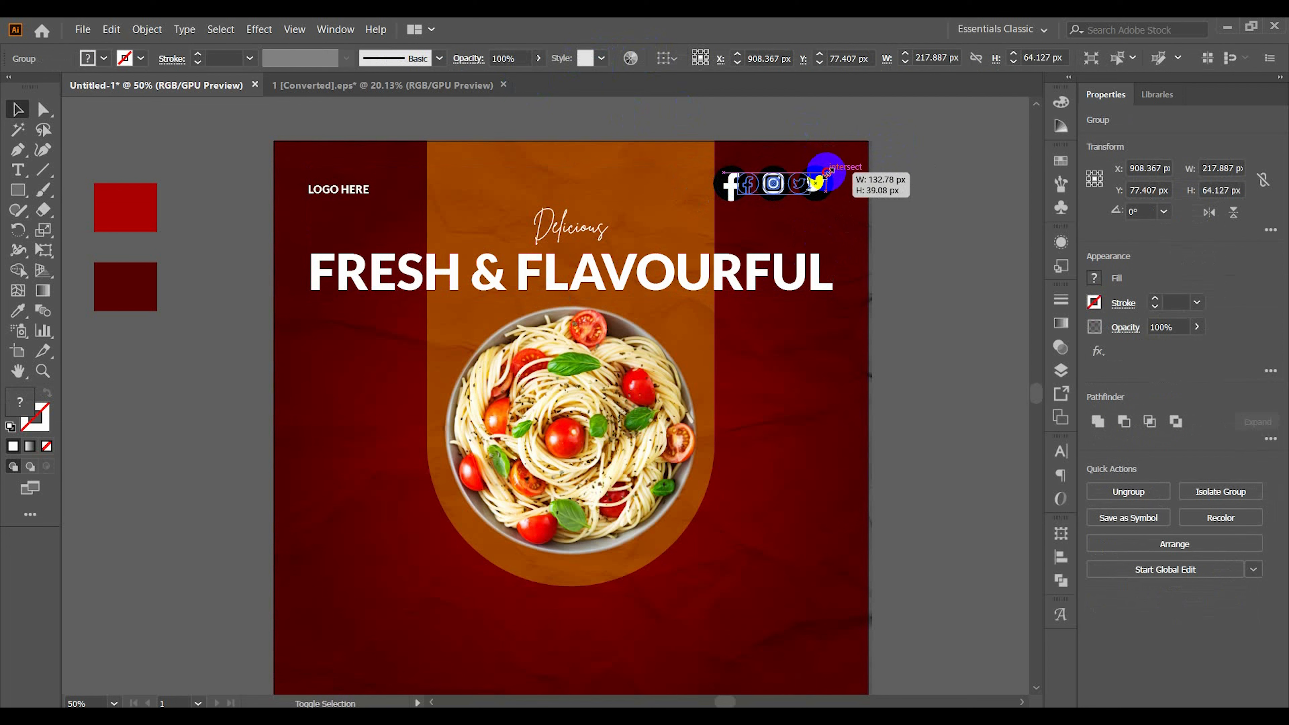
pyautogui.keyDown('shift'); pyautogui.click(815, 269); pyautogui.keyUp('shift')
pyautogui.click(587, 58)
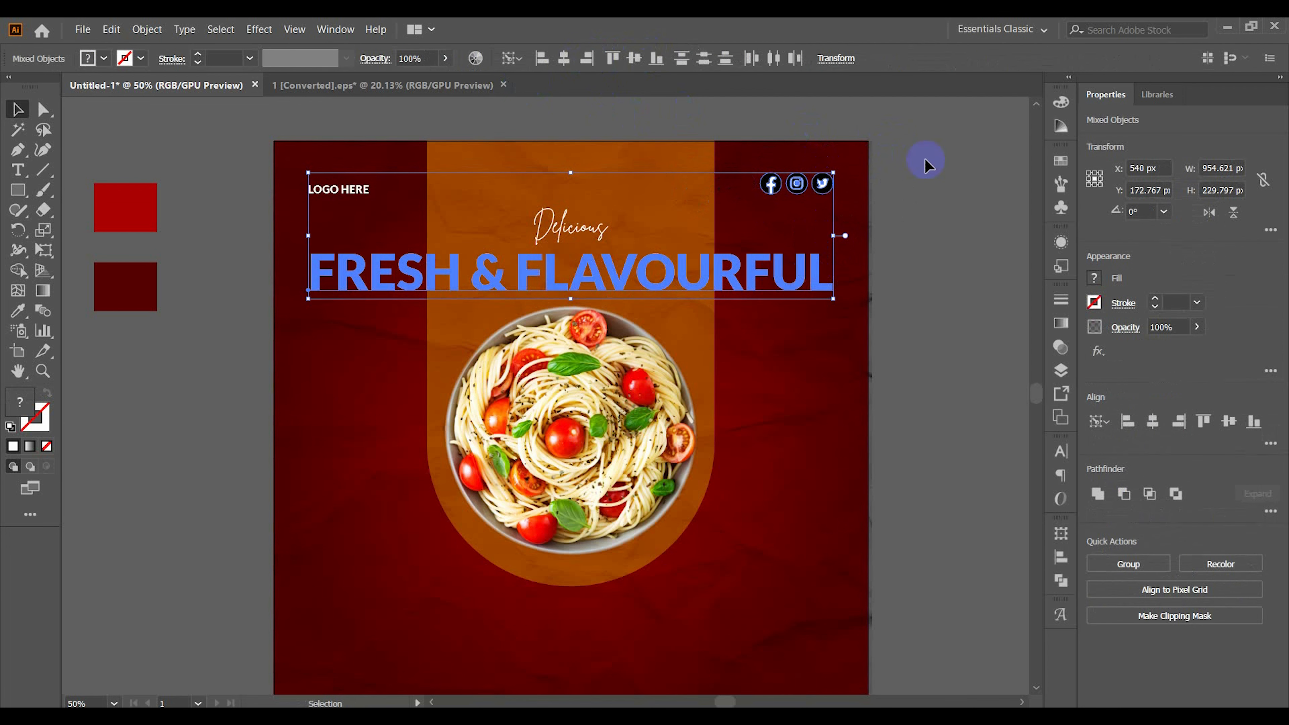
pyautogui.click(859, 170)
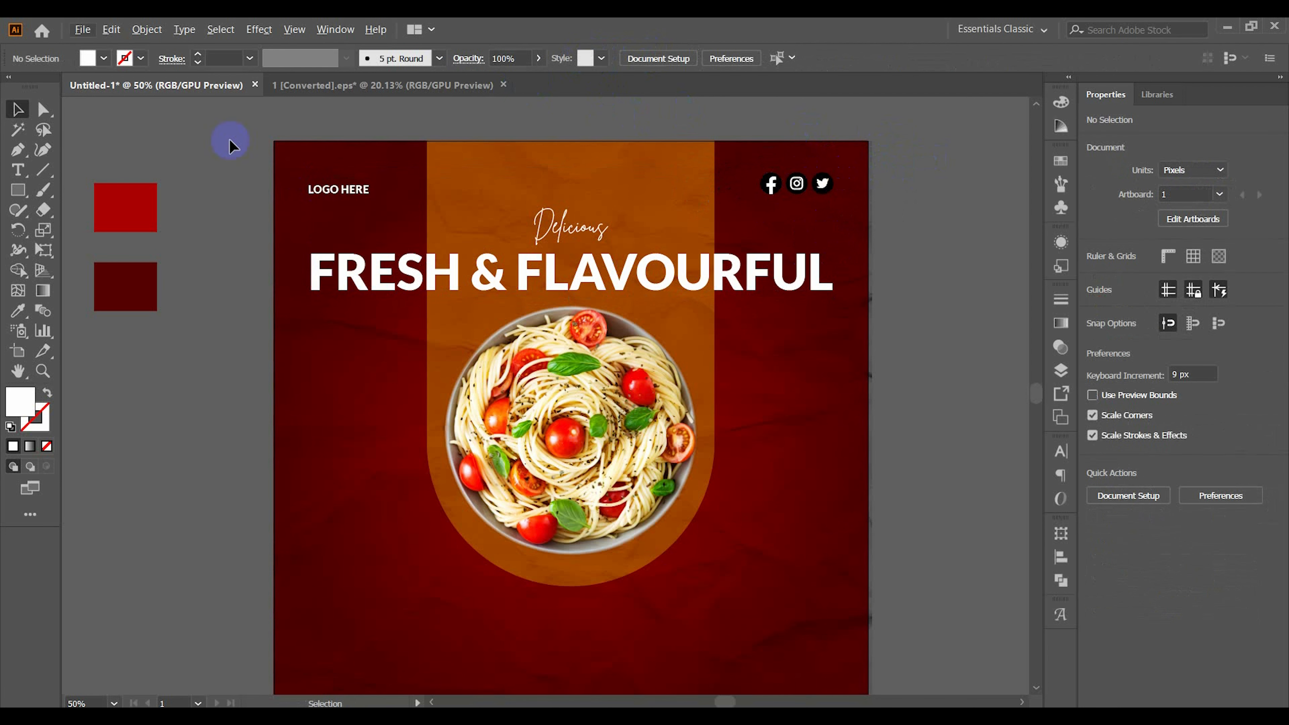
# Step: Enlarge the LOGO HERE text to 25 pt and vertically centre the social icons on it
pyautogui.click(348, 190)
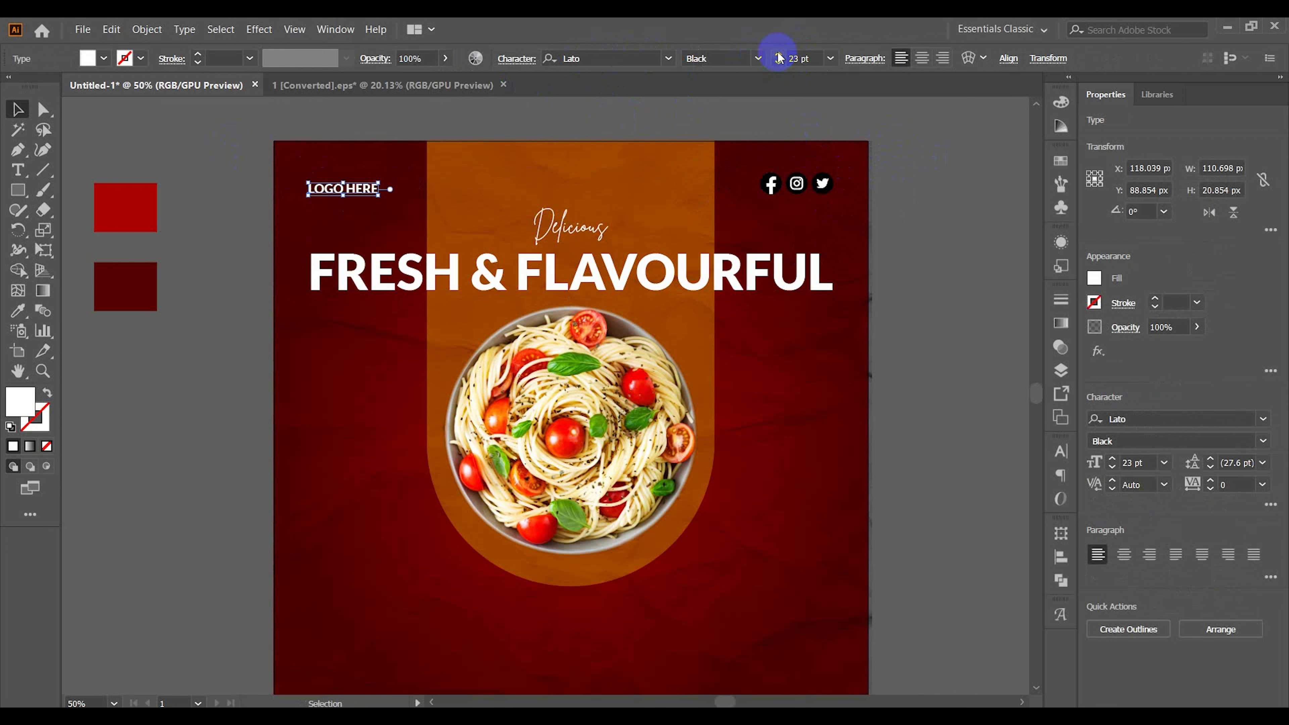
pyautogui.click(822, 184)
pyautogui.keyDown('shift'); pyautogui.click(371, 187); pyautogui.keyUp('shift')
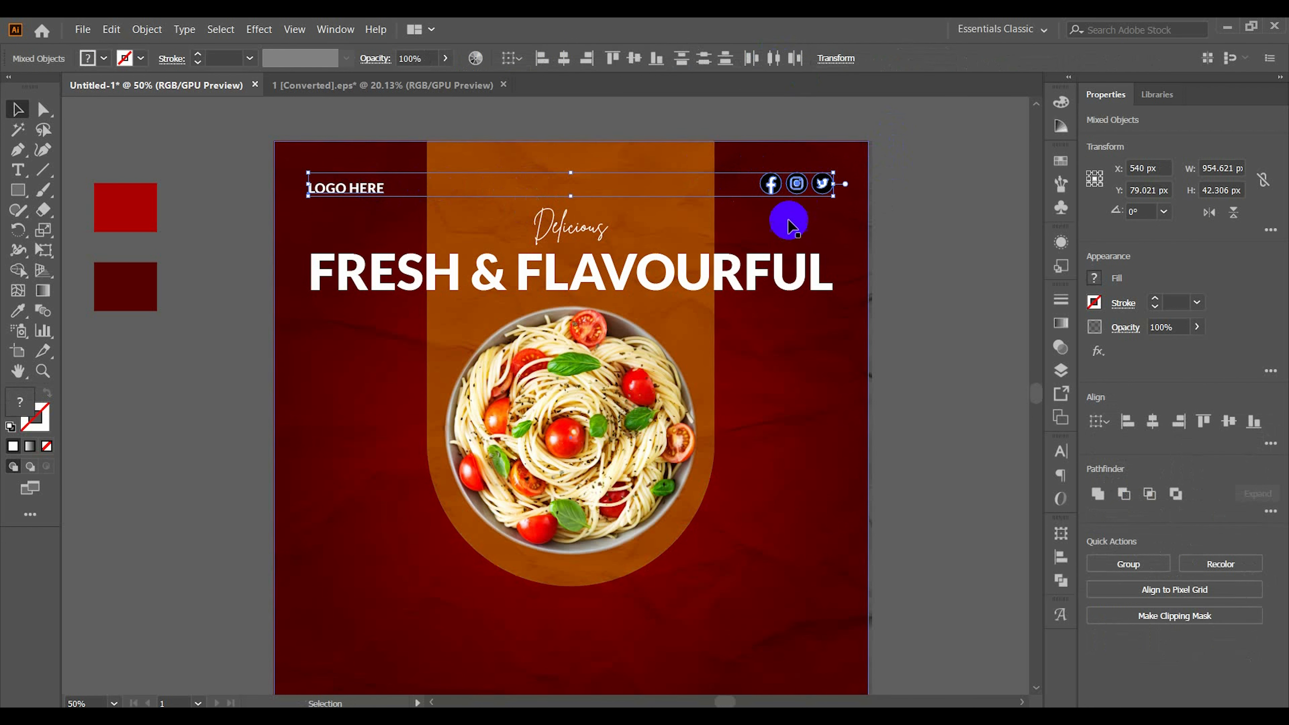
pyautogui.click(368, 189)
pyautogui.click(634, 58)
pyautogui.click(984, 246)
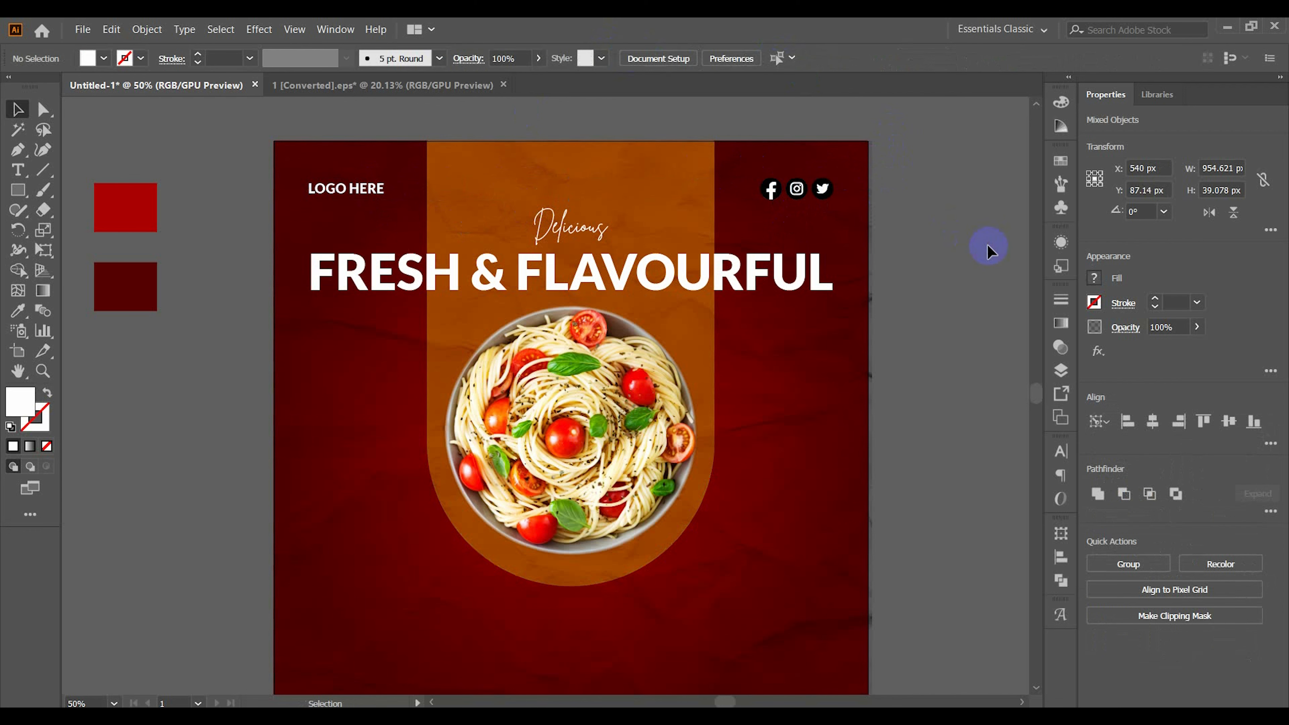
pyautogui.scroll(2, 822, 191)
pyautogui.click(821, 183)
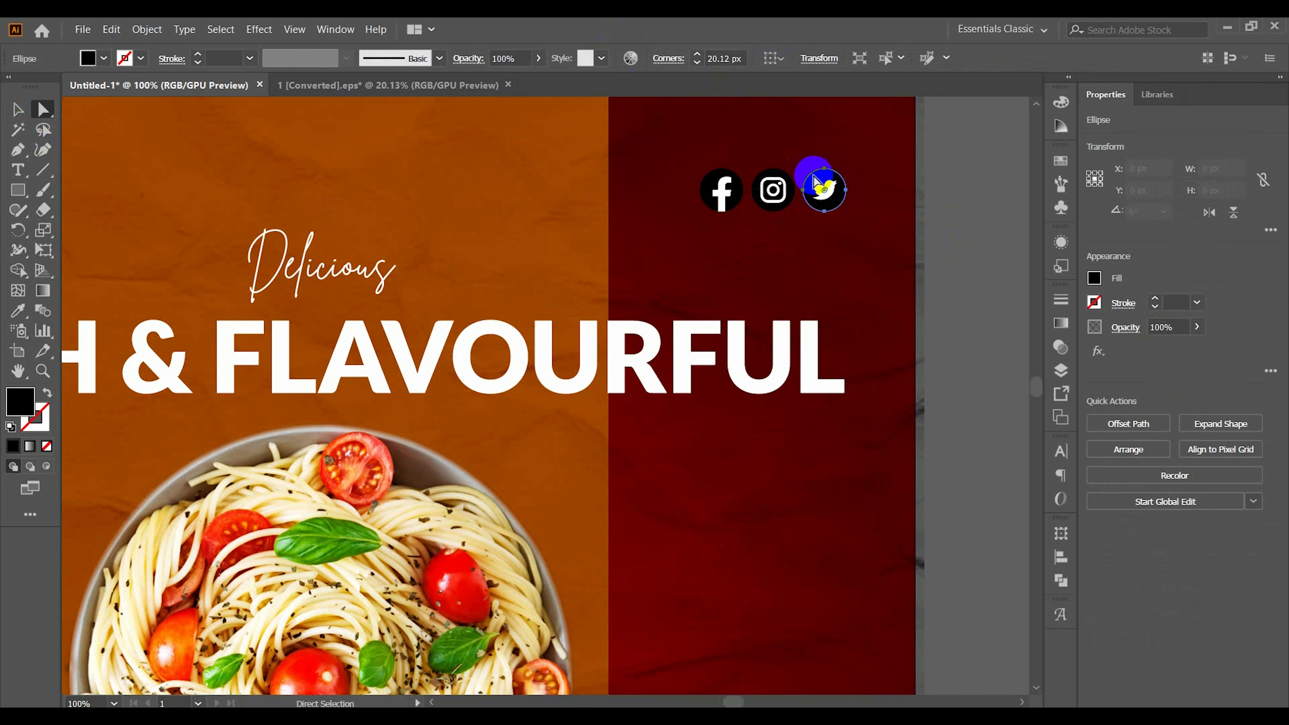
pyautogui.keyDown('shift'); pyautogui.click(777, 184); pyautogui.keyUp('shift')
pyautogui.keyDown('shift'); pyautogui.click(725, 178); pyautogui.keyUp('shift')
pyautogui.click(17, 109)
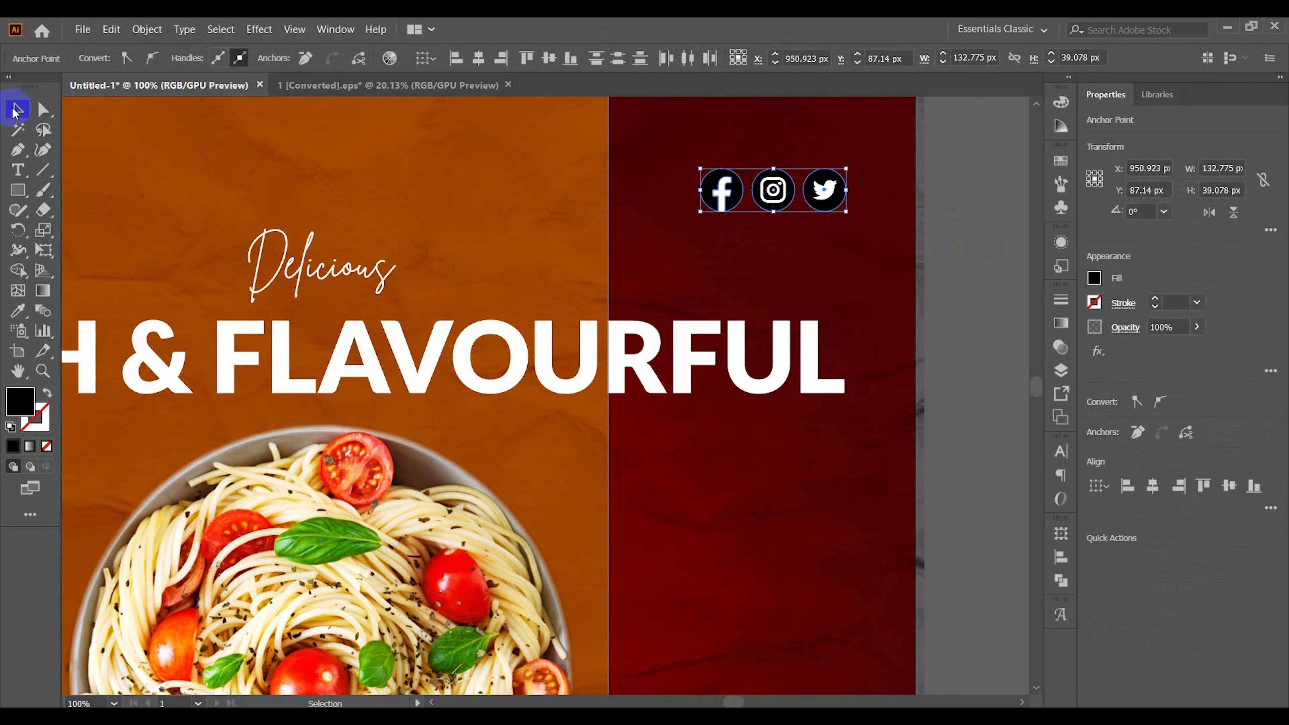
pyautogui.click(944, 209)
# Step: Move the social icon row off the poster onto the empty canvas beside it
pyautogui.moveTo(944, 208); pyautogui.dragTo(728, 269)
pyautogui.moveTo(557, 253); pyautogui.dragTo(870, 353)
pyautogui.click(906, 394)
pyautogui.scroll(2, 936, 391)
pyautogui.moveTo(937, 392); pyautogui.dragTo(844, 421)
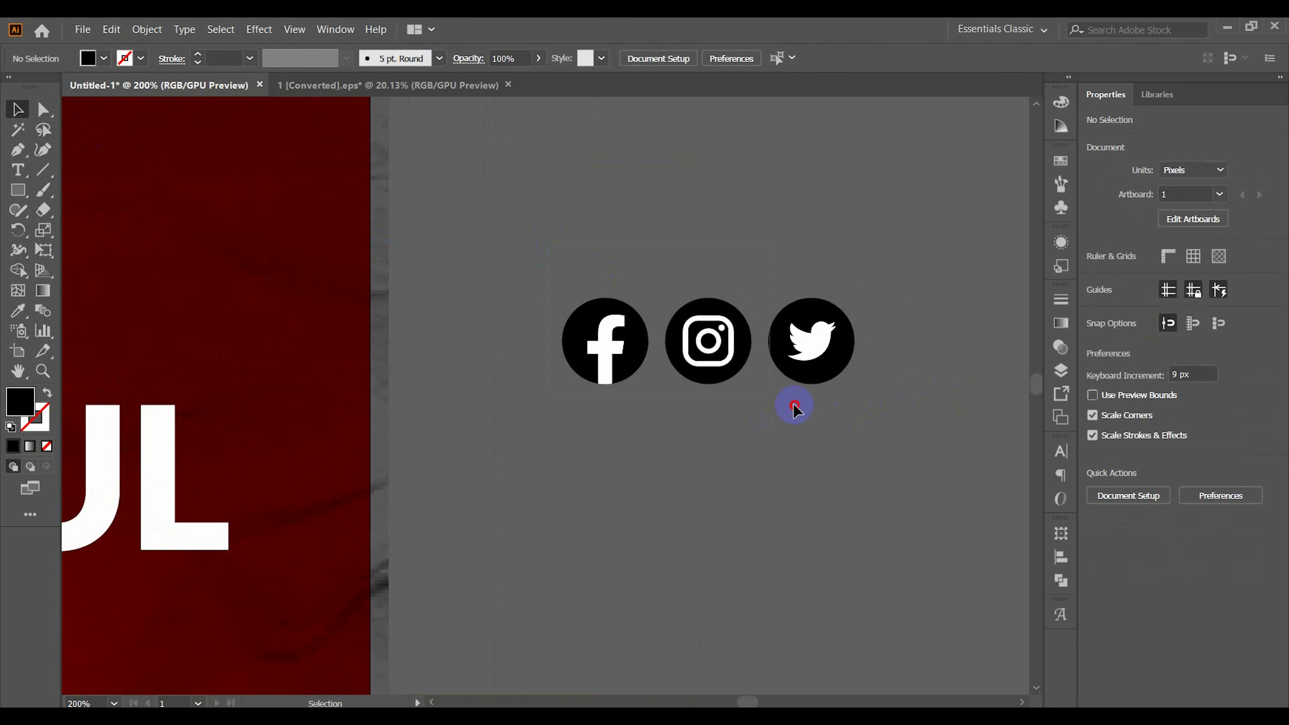
# Step: Ungroup the icon row and the Facebook, Instagram and Twitter icons into separate shapes
pyautogui.rightClick(745, 344)
pyautogui.click(832, 465)
pyautogui.click(551, 249)
pyautogui.moveTo(615, 318); pyautogui.dragTo(575, 308)
pyautogui.click(567, 347)
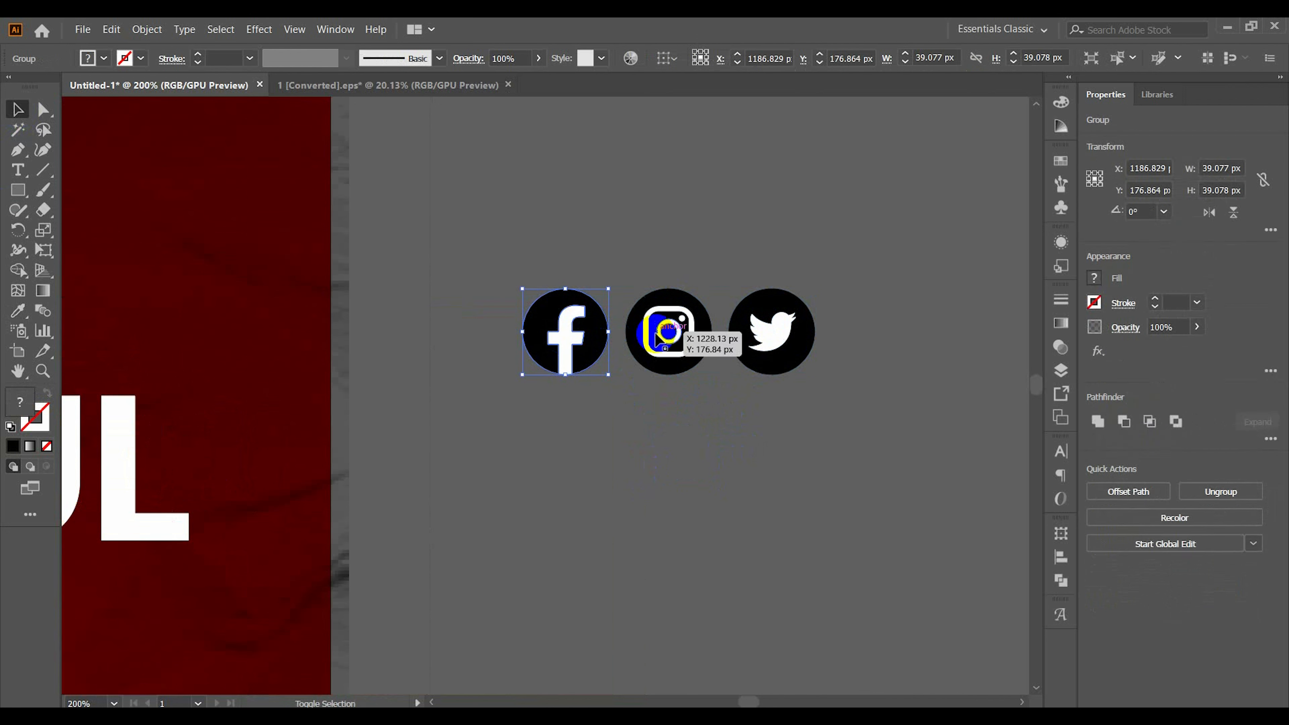
pyautogui.keyDown('shift'); pyautogui.click(666, 334); pyautogui.keyUp('shift')
pyautogui.keyDown('shift'); pyautogui.click(775, 327); pyautogui.keyUp('shift')
pyautogui.rightClick(777, 328)
pyautogui.click(843, 454)
pyautogui.click(760, 465)
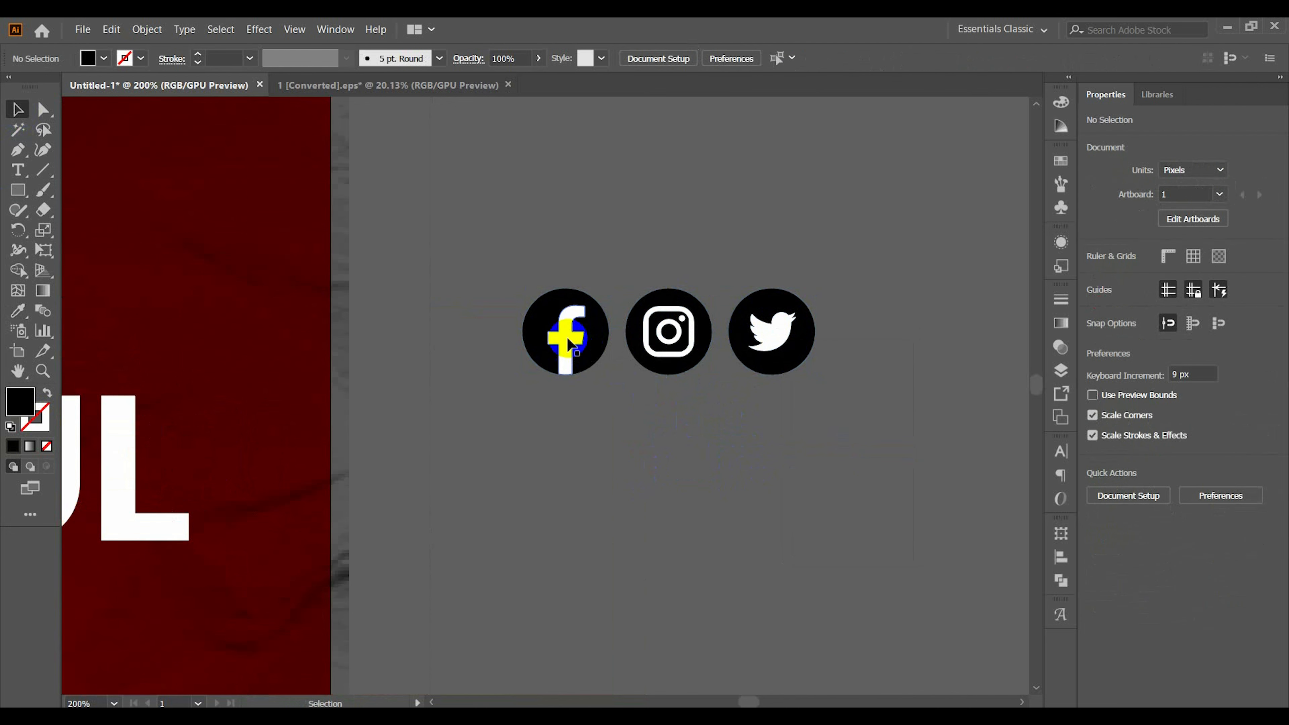
# Step: Fill the Facebook, Instagram and Twitter symbols with the colour sampled from the dark red swatch beside the poster
pyautogui.click(568, 337)
pyautogui.keyDown('shift'); pyautogui.click(677, 331); pyautogui.keyUp('shift')
pyautogui.click(720, 335)
pyautogui.scroll(2, 690, 347)
pyautogui.moveTo(692, 330); pyautogui.dragTo(697, 442)
pyautogui.hotkey('ctrl', 'z')
pyautogui.keyDown('shift'); pyautogui.click(831, 344); pyautogui.keyUp('shift')
pyautogui.keyDown('shift'); pyautogui.click(447, 331); pyautogui.keyUp('shift')
pyautogui.scroll(-1, 554, 450)
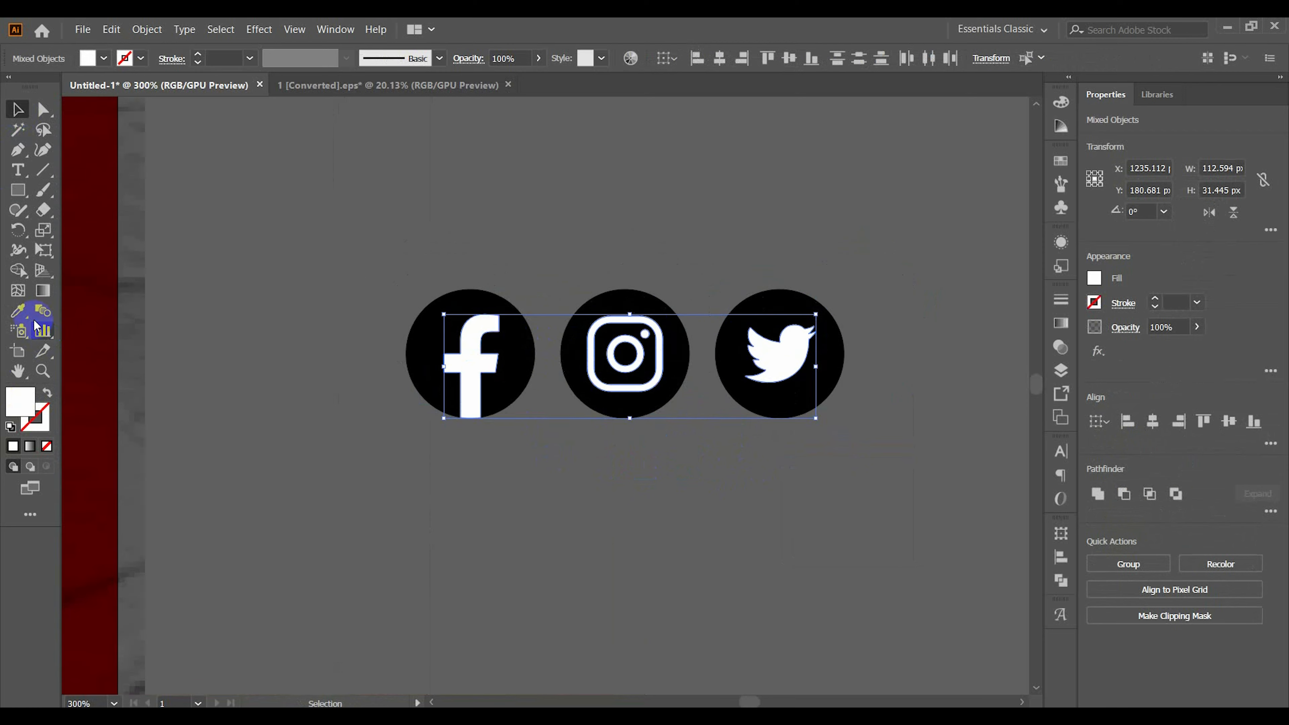
pyautogui.click(18, 311)
pyautogui.moveTo(432, 469); pyautogui.dragTo(868, 386)
pyautogui.moveTo(191, 432); pyautogui.dragTo(625, 428)
pyautogui.scroll(-4, 626, 428)
pyautogui.moveTo(289, 446); pyautogui.dragTo(195, 407)
pyautogui.click(284, 417)
# Step: Fill the three circles behind the social symbols with white (FFFFFF)
pyautogui.scroll(2, 453, 382)
pyautogui.click(18, 109)
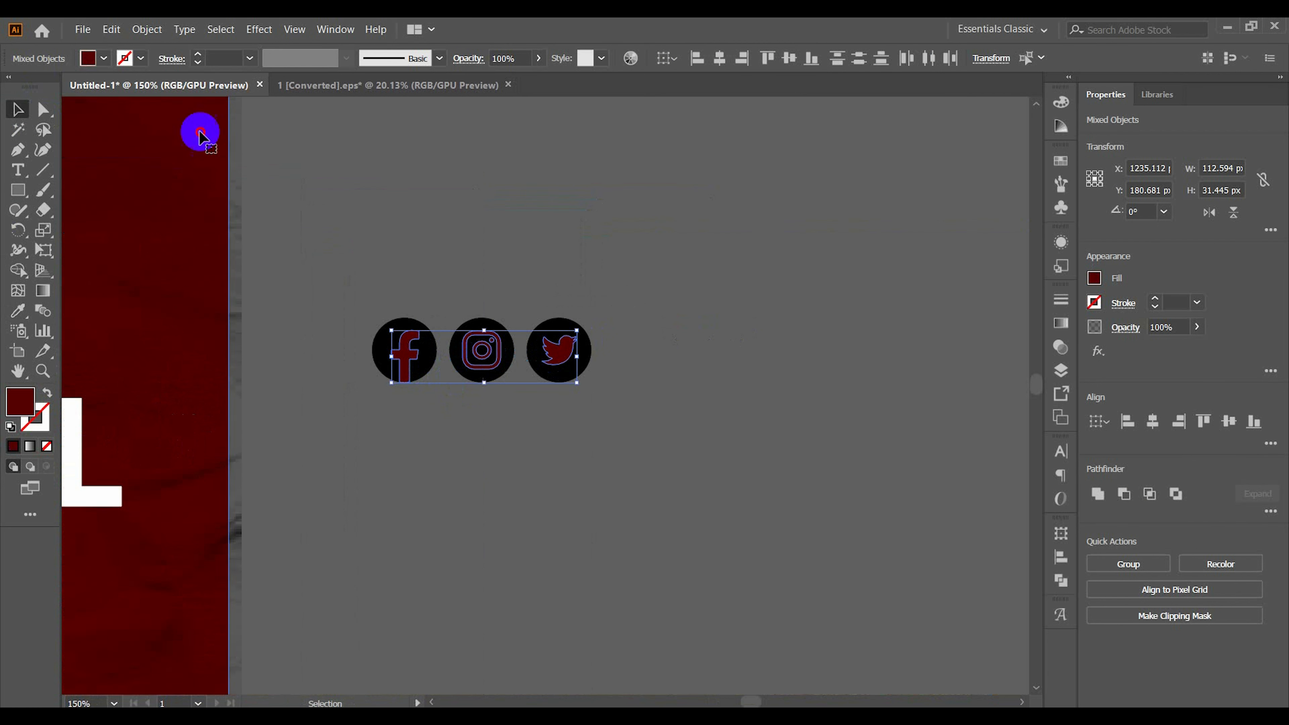
pyautogui.click(201, 134)
pyautogui.click(388, 330)
pyautogui.keyDown('shift'); pyautogui.click(495, 321); pyautogui.keyUp('shift')
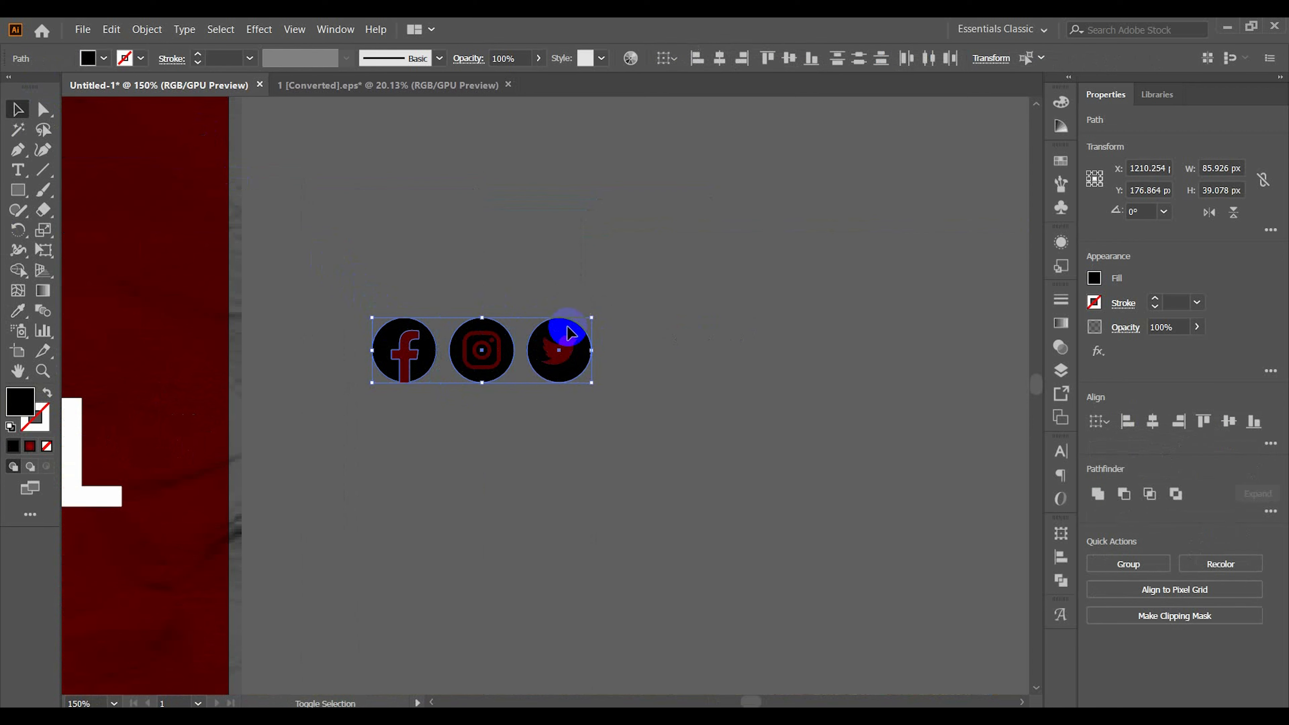
pyautogui.doubleClick(24, 396)
pyautogui.click(676, 336)
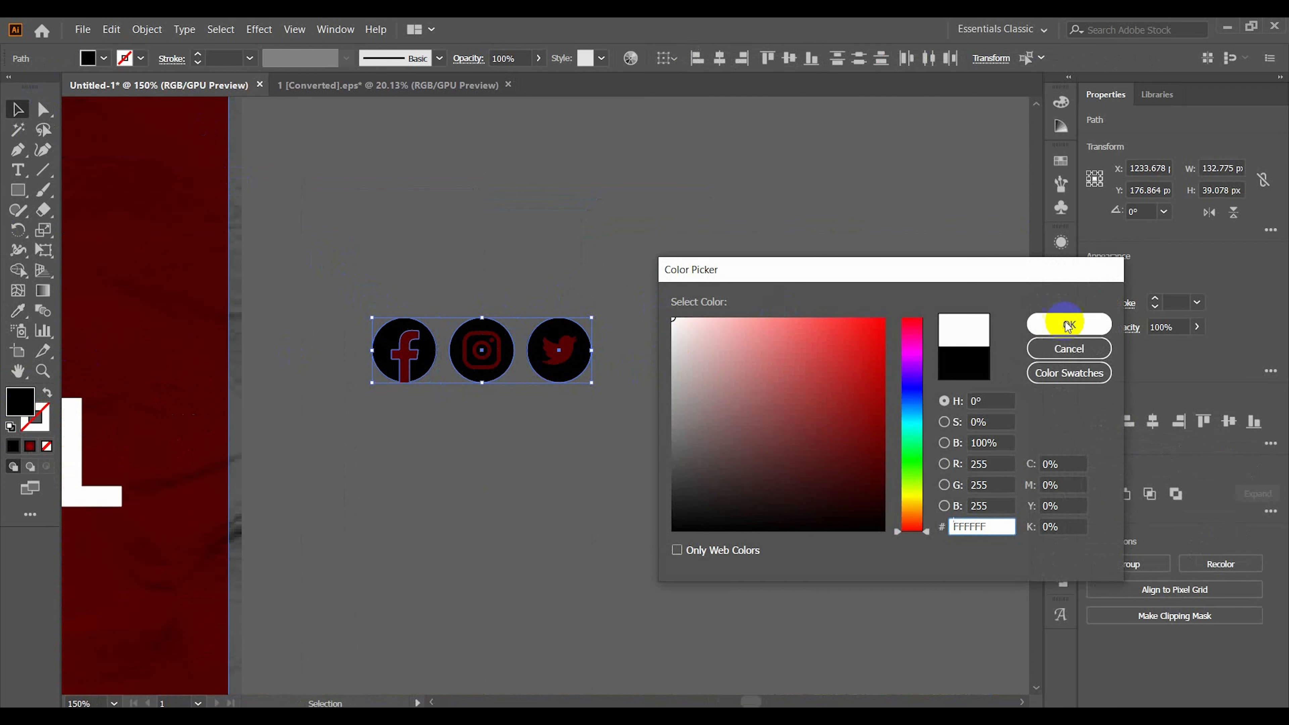
pyautogui.click(1065, 325)
pyautogui.click(693, 328)
# Step: Move the recoloured icon group back to the poster's upper right corner and right-align it with the heading
pyautogui.scroll(-3, 693, 328)
pyautogui.click(651, 360)
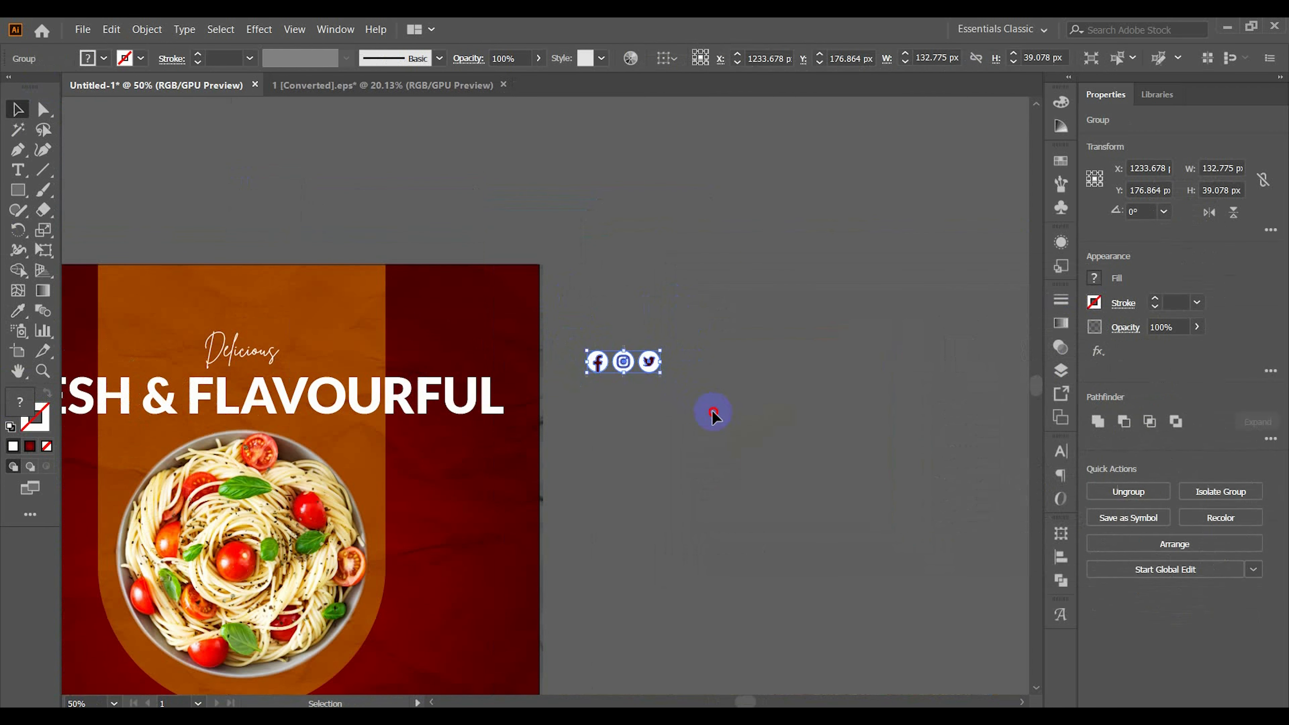
pyautogui.click(713, 412)
pyautogui.moveTo(651, 366); pyautogui.dragTo(488, 321)
pyautogui.keyDown('shift'); pyautogui.click(490, 384); pyautogui.keyUp('shift')
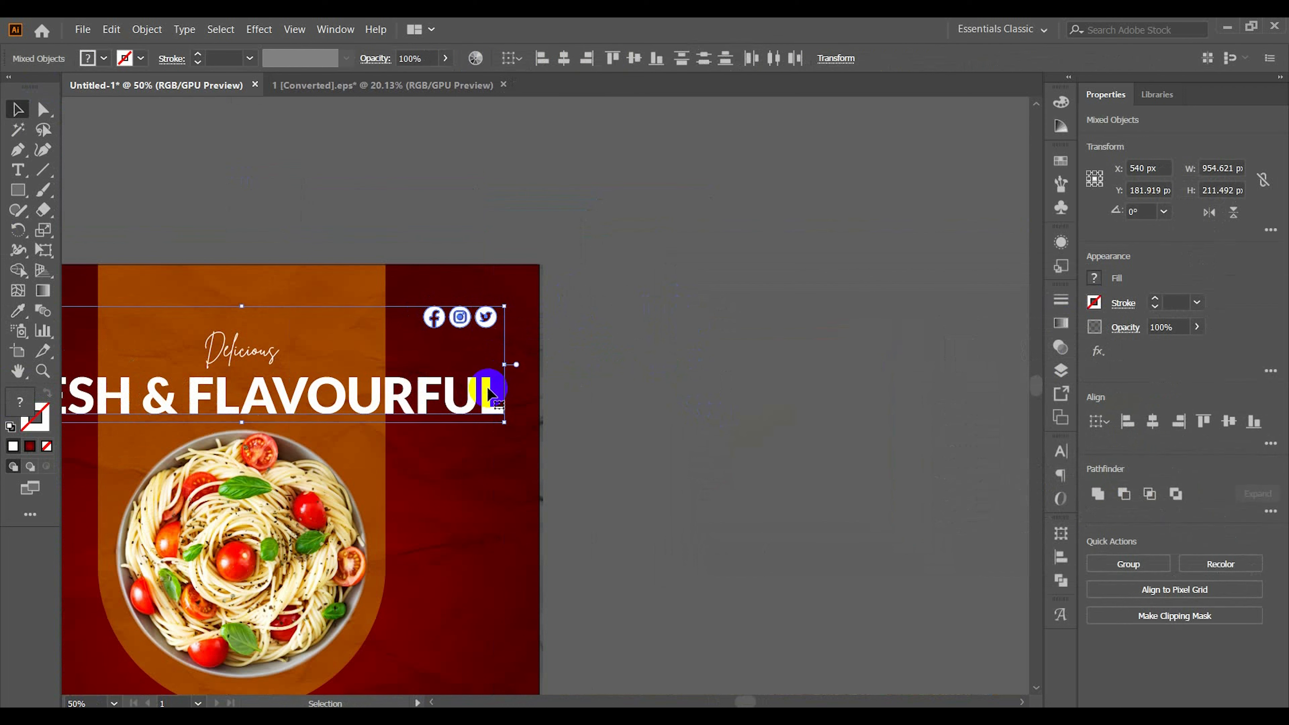
pyautogui.moveTo(503, 513); pyautogui.dragTo(790, 442)
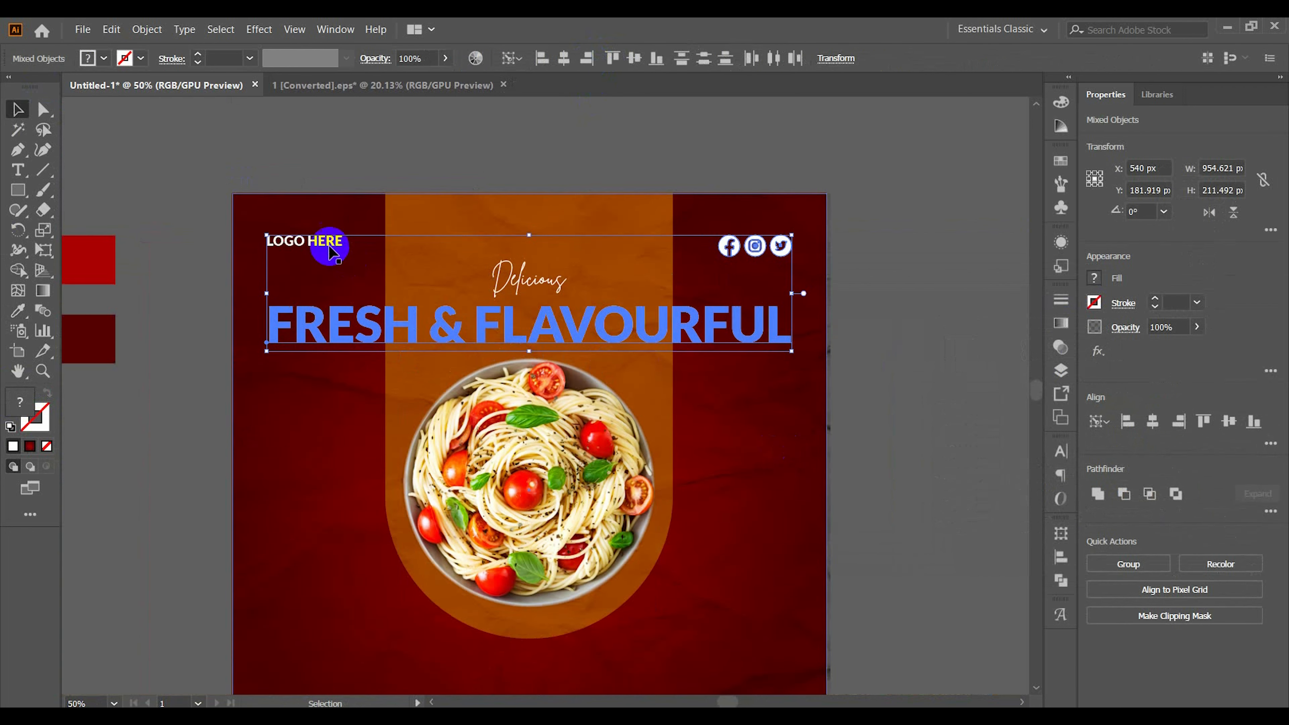
pyautogui.keyDown('shift'); pyautogui.click(323, 243); pyautogui.keyUp('shift')
pyautogui.click(321, 242)
pyautogui.click(632, 62)
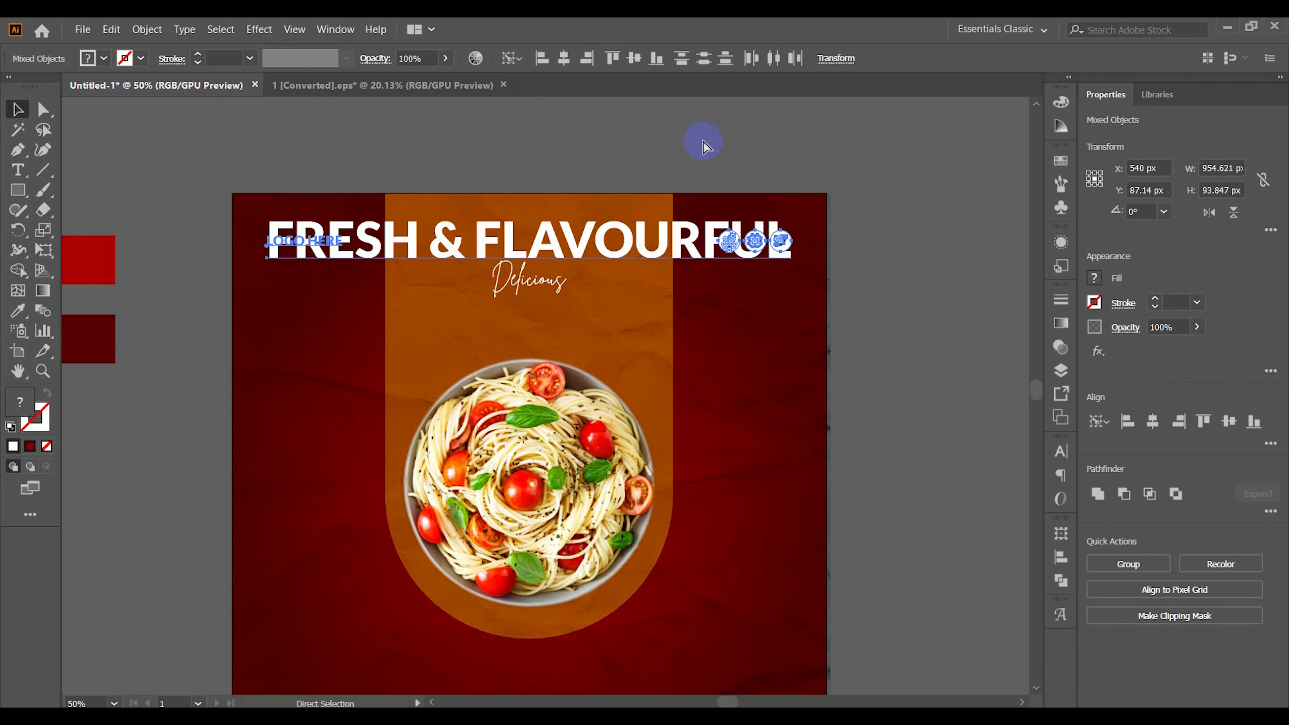
pyautogui.hotkey('ctrl', 'z')
pyautogui.click(724, 176)
# Step: Vertically centre only the social icon group and the LOGO HERE text with each other
pyautogui.click(782, 246)
pyautogui.keyDown('shift'); pyautogui.click(321, 242); pyautogui.keyUp('shift')
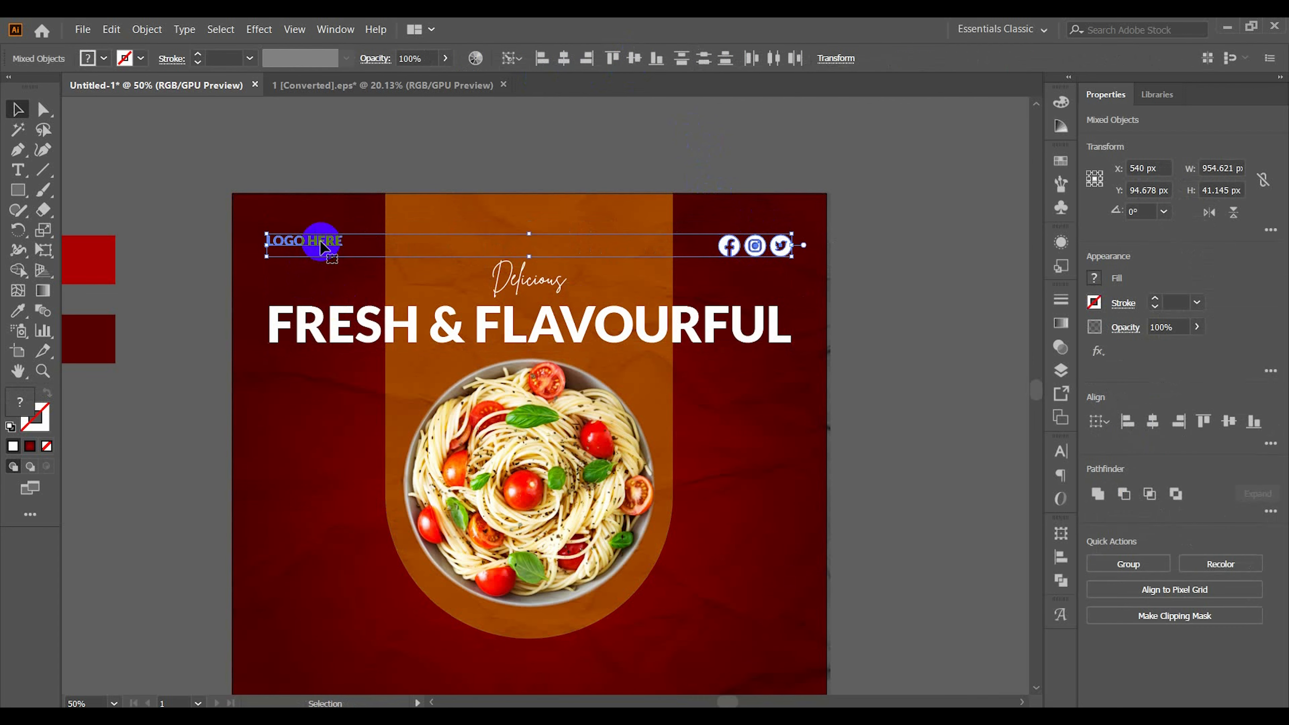
pyautogui.click(632, 62)
pyautogui.click(682, 127)
# Step: Add a placeholder paragraph text box about 837 × 99 px below the pasta bowl
pyautogui.scroll(-3, 814, 397)
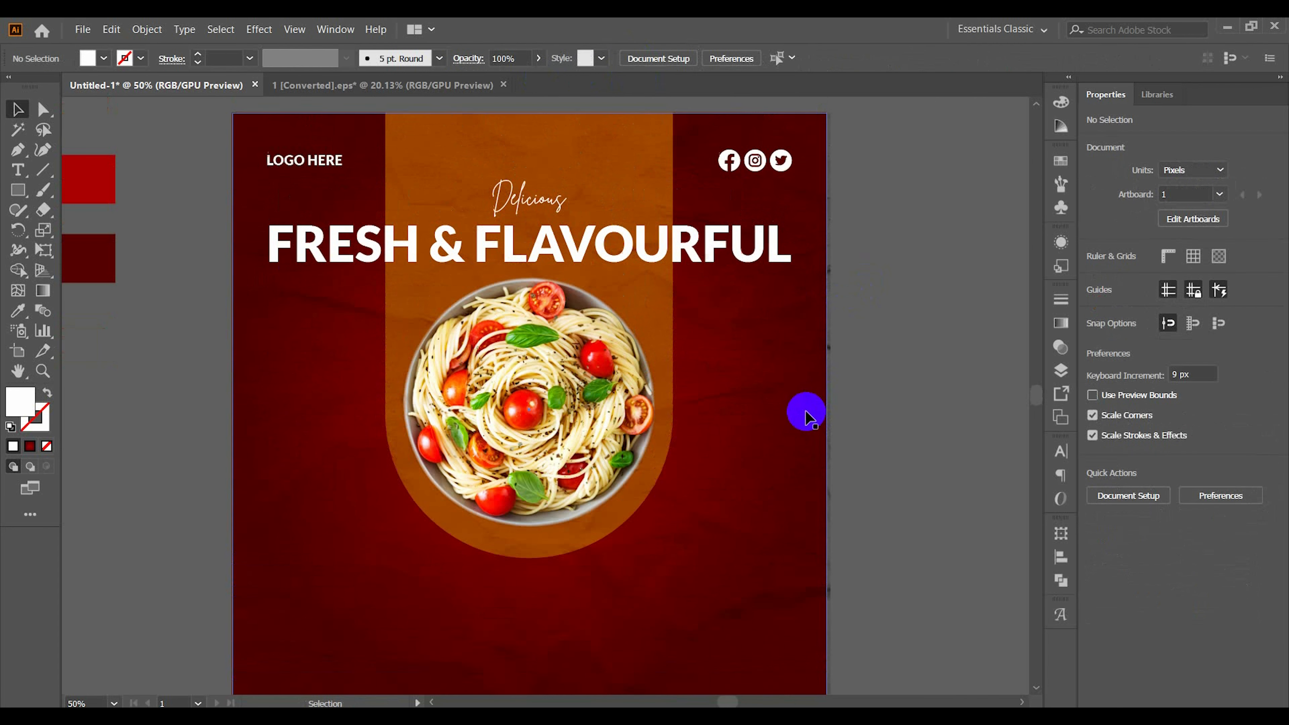
pyautogui.click(26, 173)
pyautogui.scroll(-5, 386, 371)
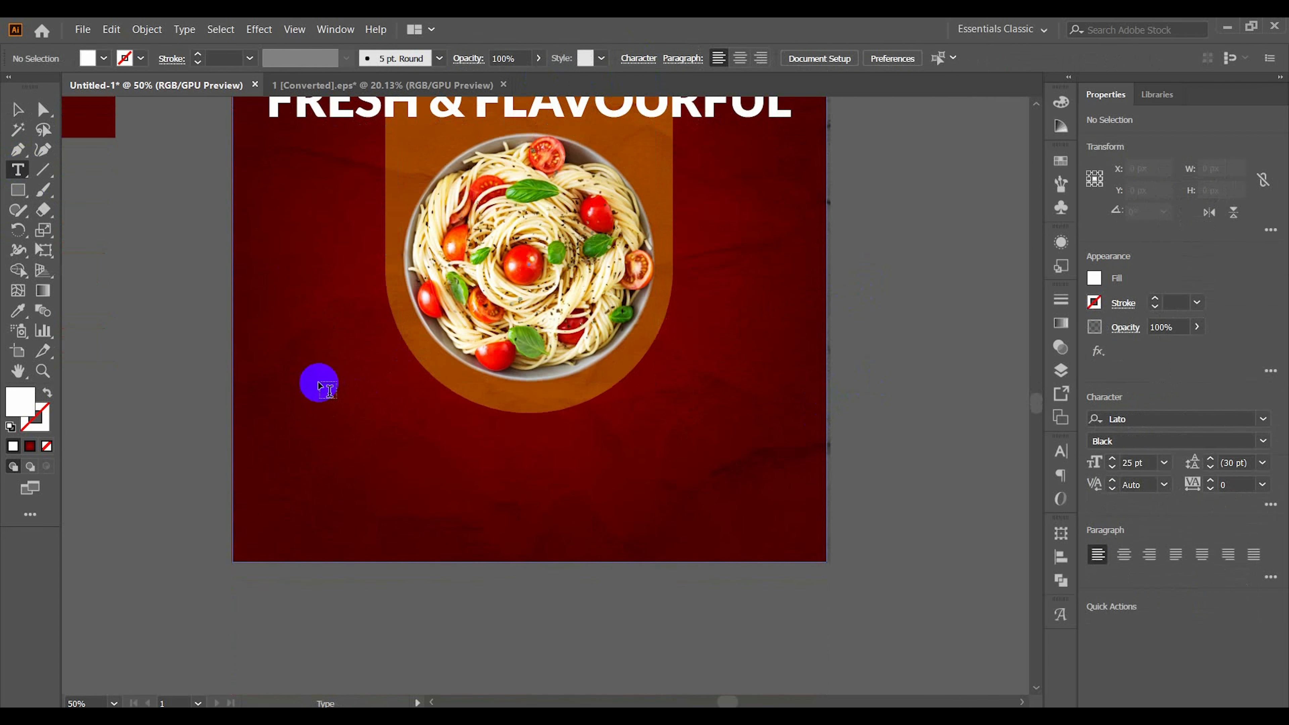
pyautogui.moveTo(313, 380)
pyautogui.mouseDown()
pyautogui.moveTo(584, 460)
pyautogui.moveTo(773, 434)
pyautogui.mouseUp()
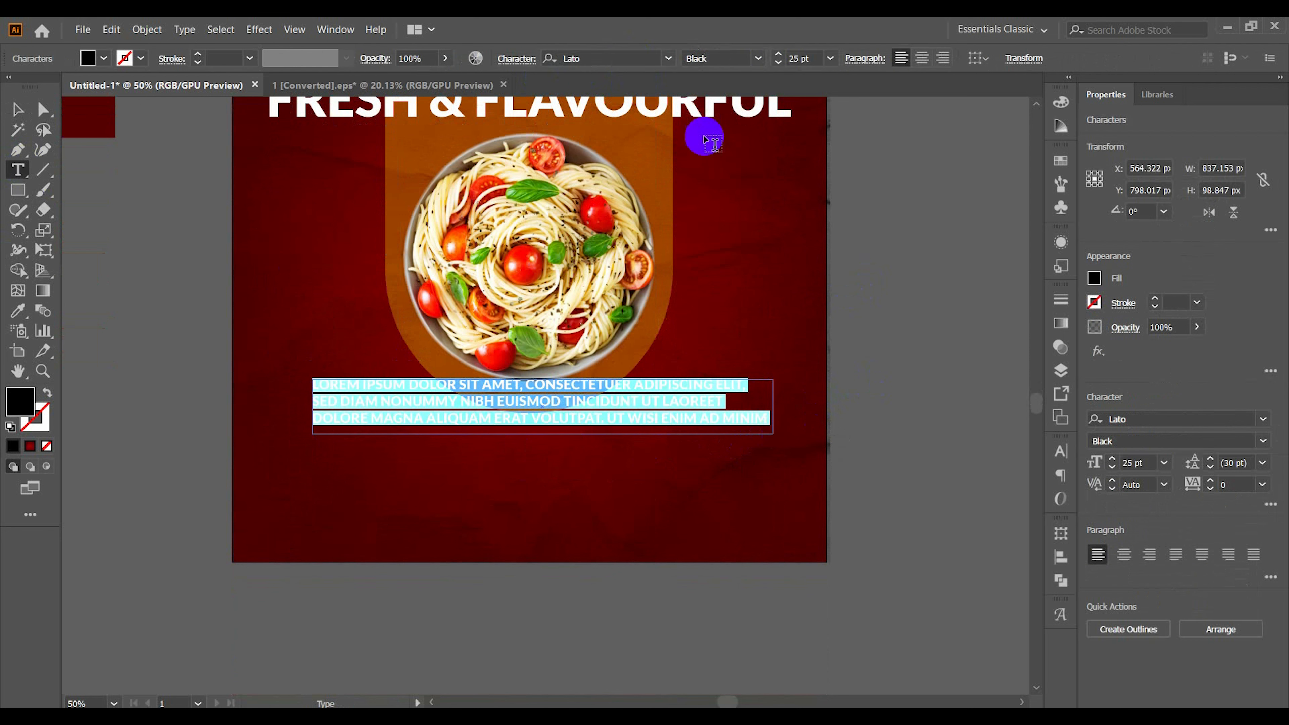
# Step: Set the placeholder paragraph to the Lato Light style and centre its text
pyautogui.click(758, 59)
pyautogui.click(711, 114)
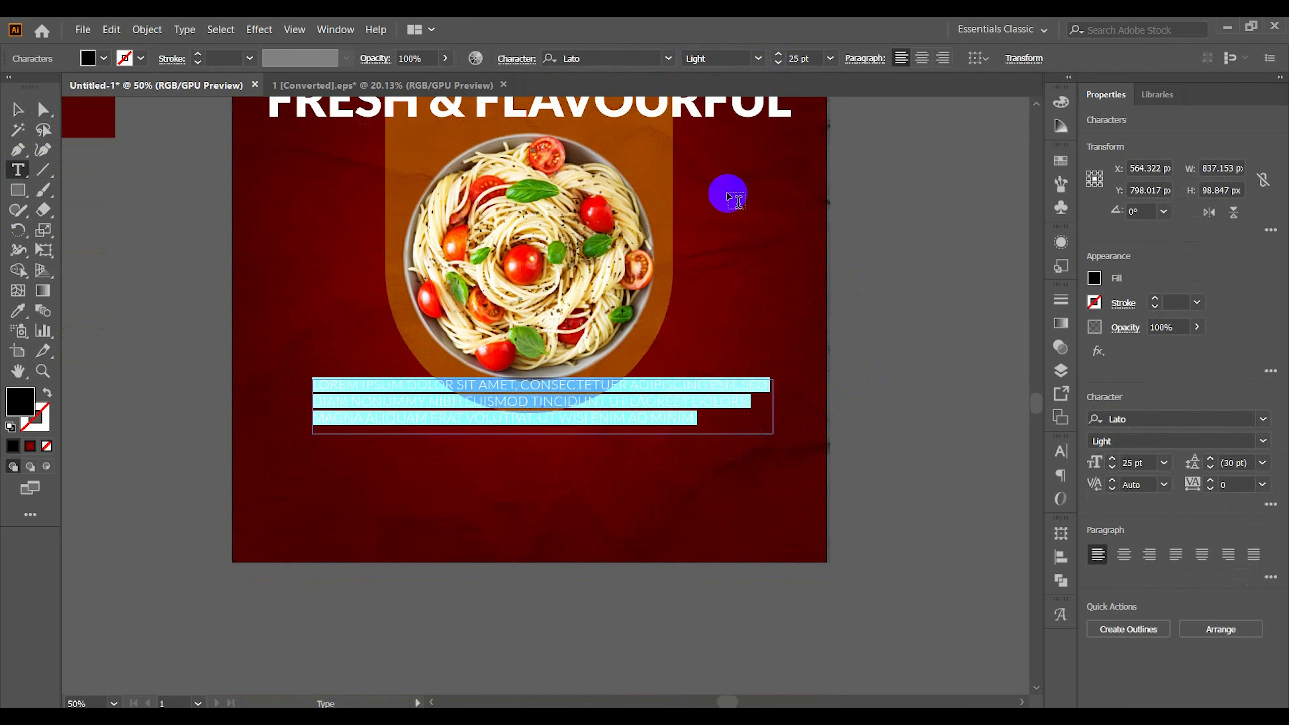
pyautogui.click(923, 58)
pyautogui.scroll(1, 607, 368)
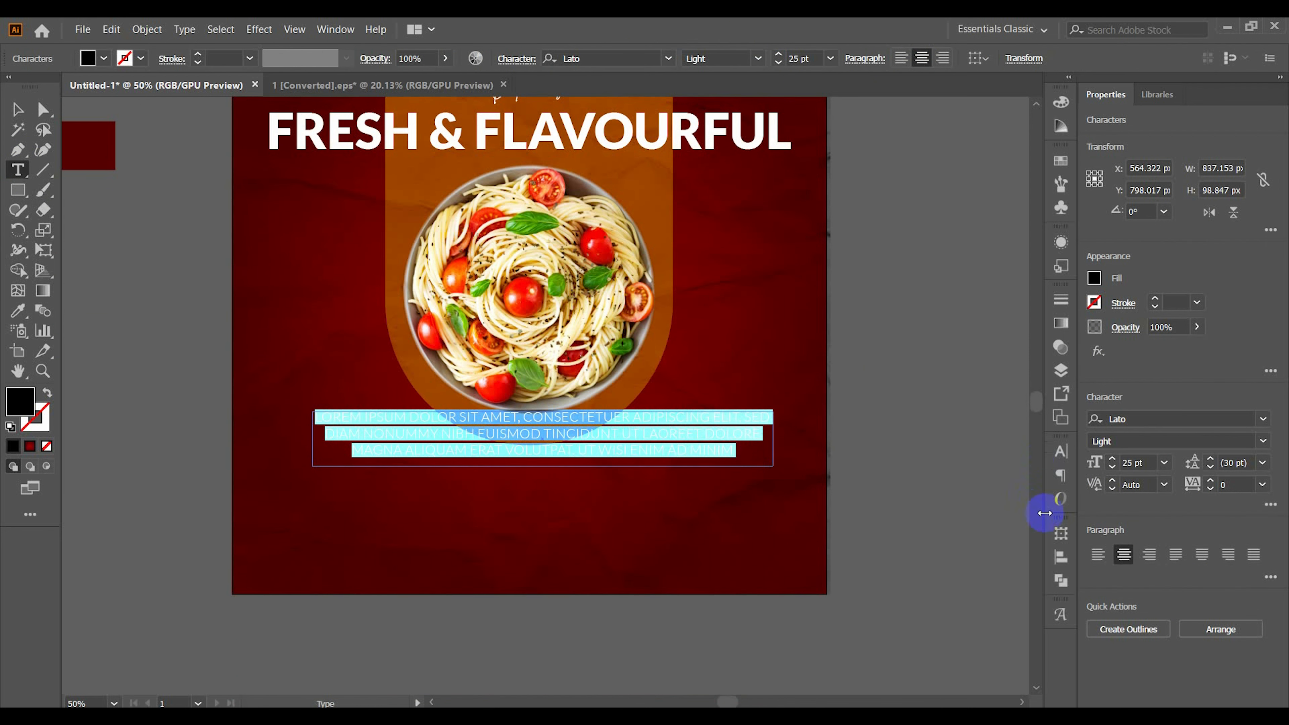
# Step: Turn off All Caps for the placeholder paragraph and move it slightly down below the orange arch
pyautogui.click(1060, 452)
pyautogui.click(866, 615)
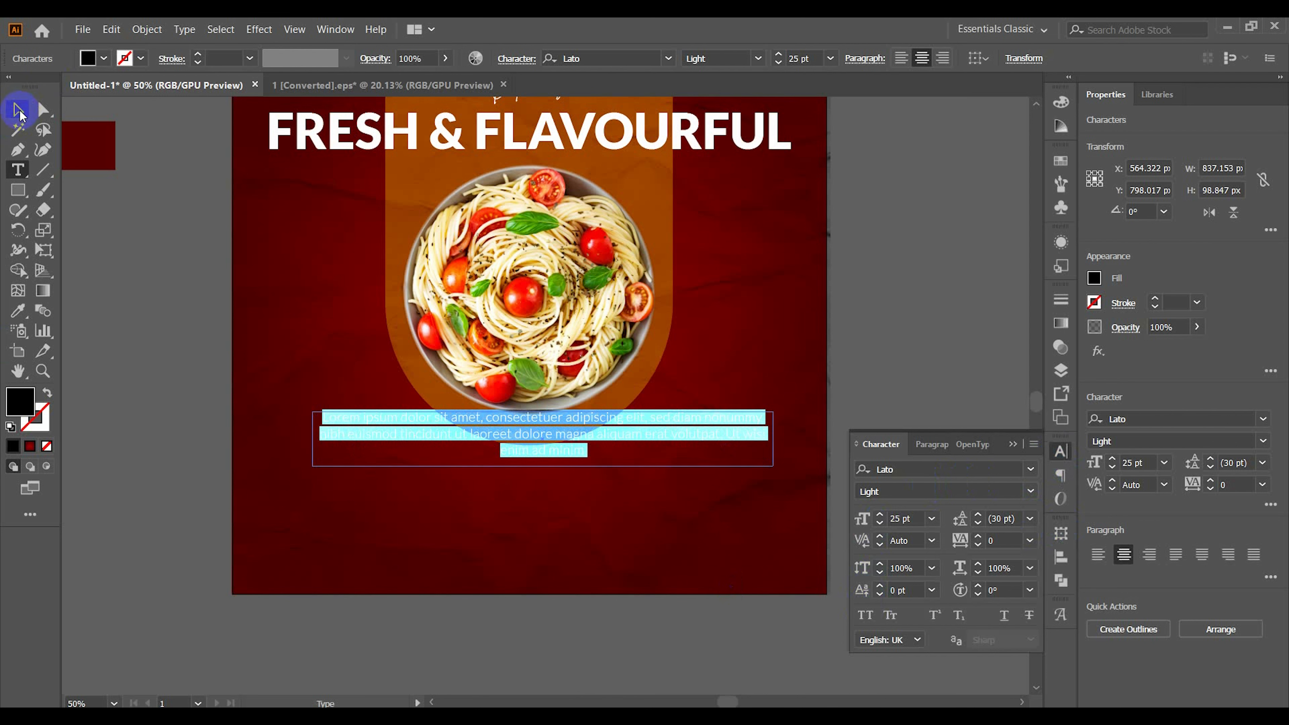
pyautogui.moveTo(561, 441); pyautogui.dragTo(562, 462)
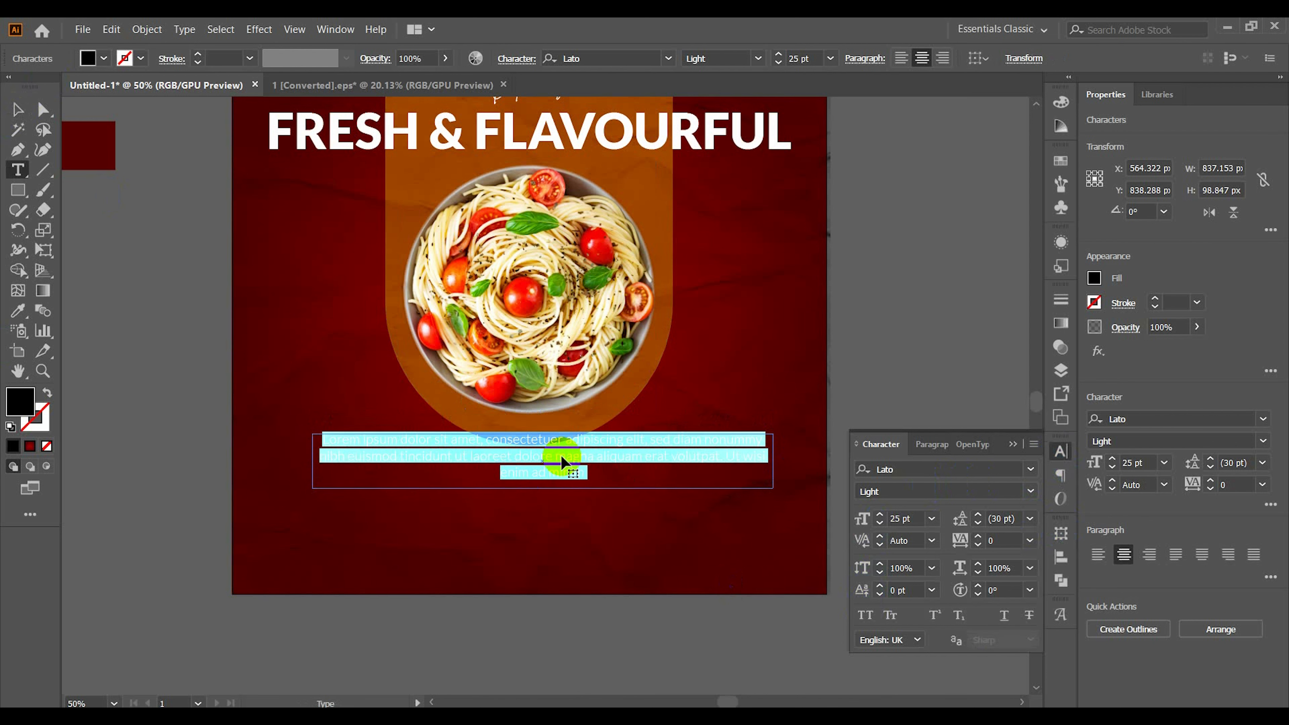
# Step: Set the placeholder paragraph's fill colour to white, FFFFFF
pyautogui.doubleClick(28, 405)
pyautogui.click(680, 319)
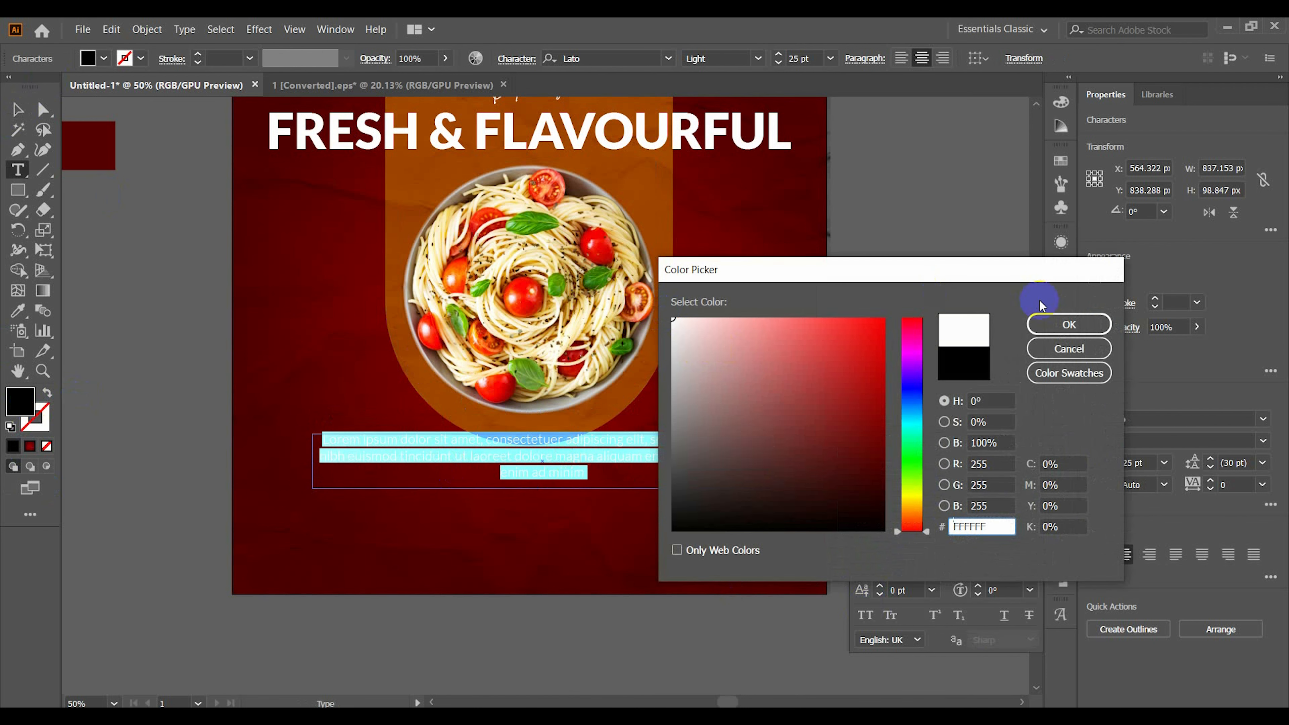
pyautogui.click(1051, 327)
pyautogui.click(17, 112)
pyautogui.click(261, 348)
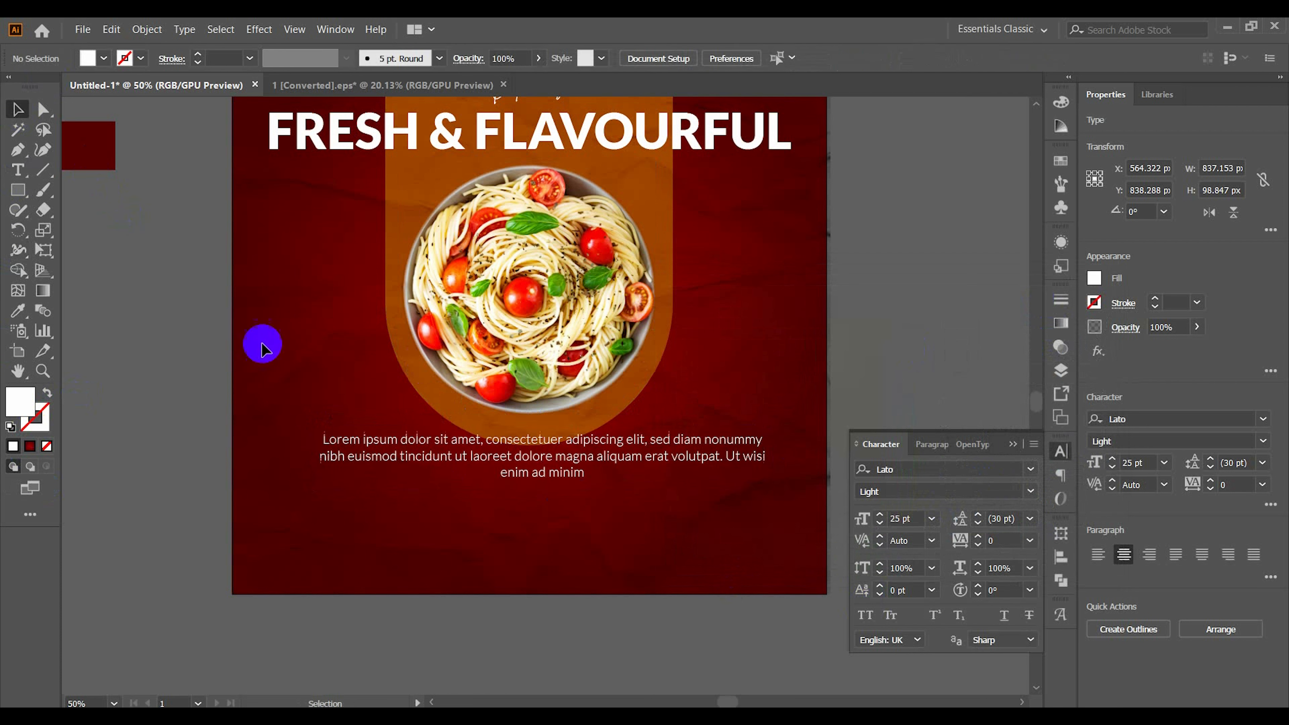
# Step: Widen the placeholder paragraph's text box on both sides to about 992 px so the text fits on two lines
pyautogui.doubleClick(567, 460)
pyautogui.hotkey('ctrl', 'a')
pyautogui.click(17, 110)
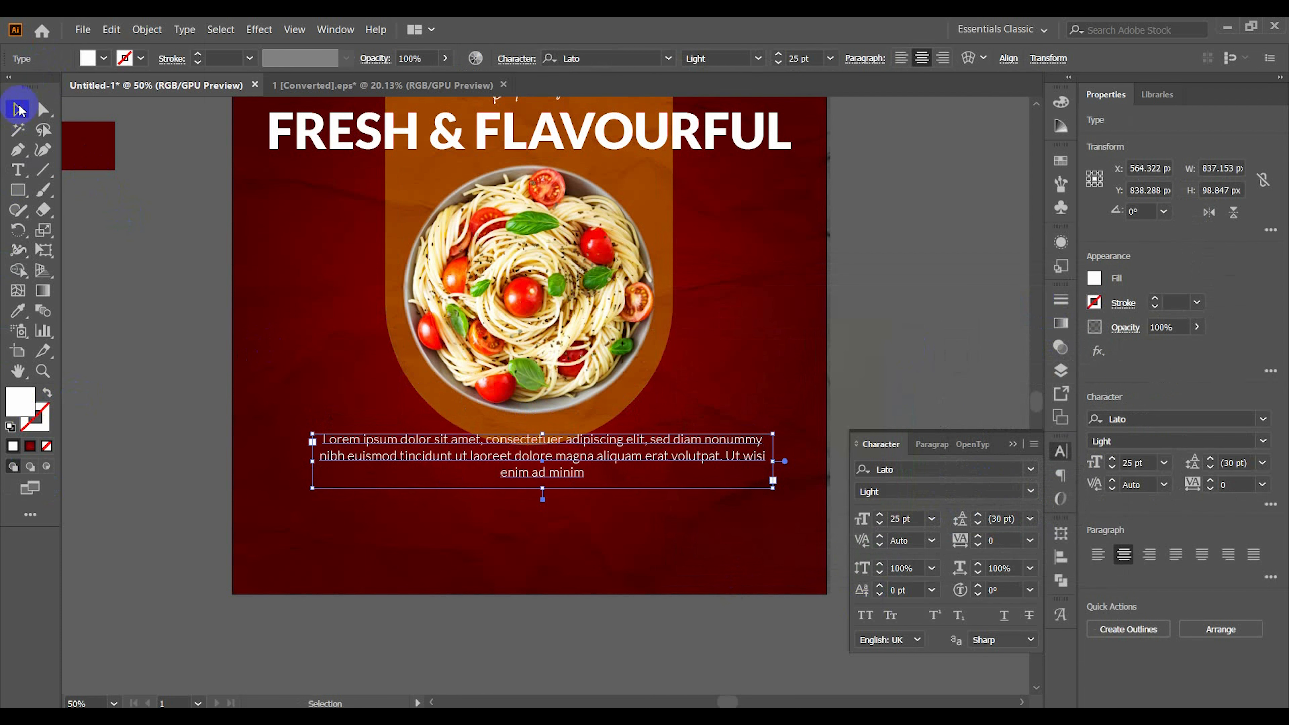
pyautogui.click(931, 445)
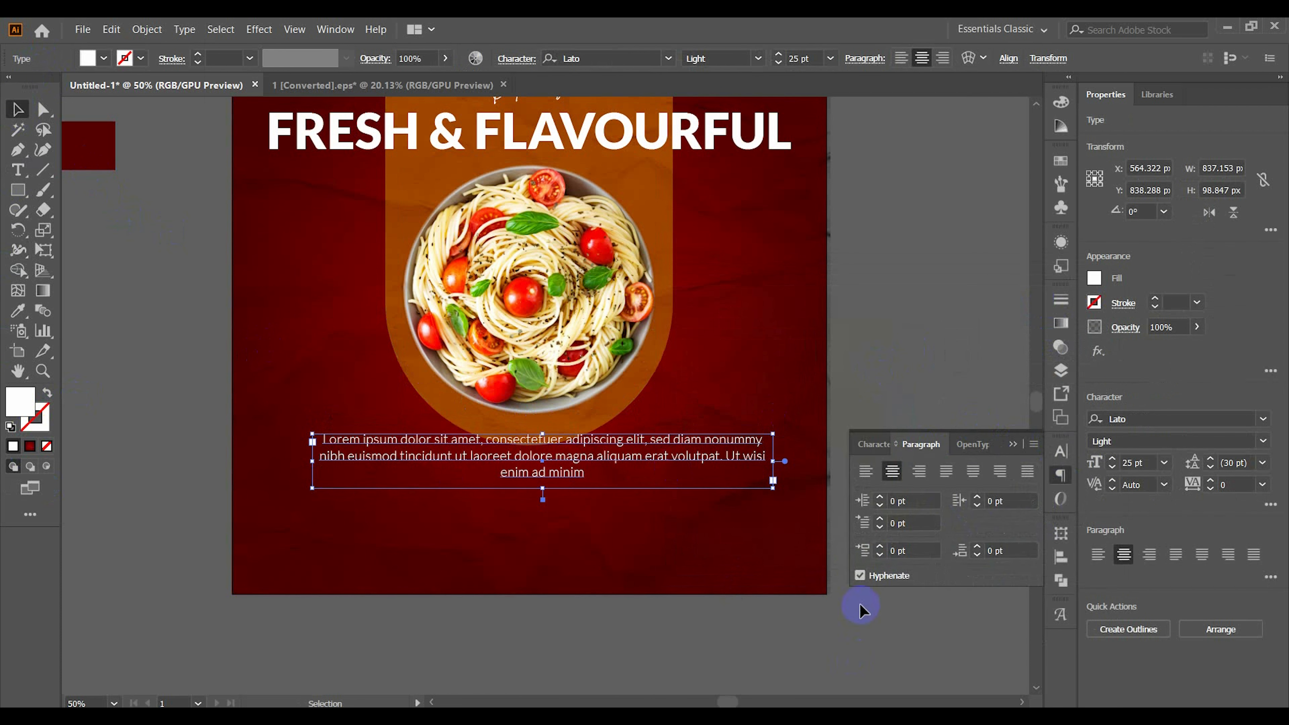
pyautogui.click(1017, 445)
pyautogui.moveTo(773, 461); pyautogui.dragTo(812, 461)
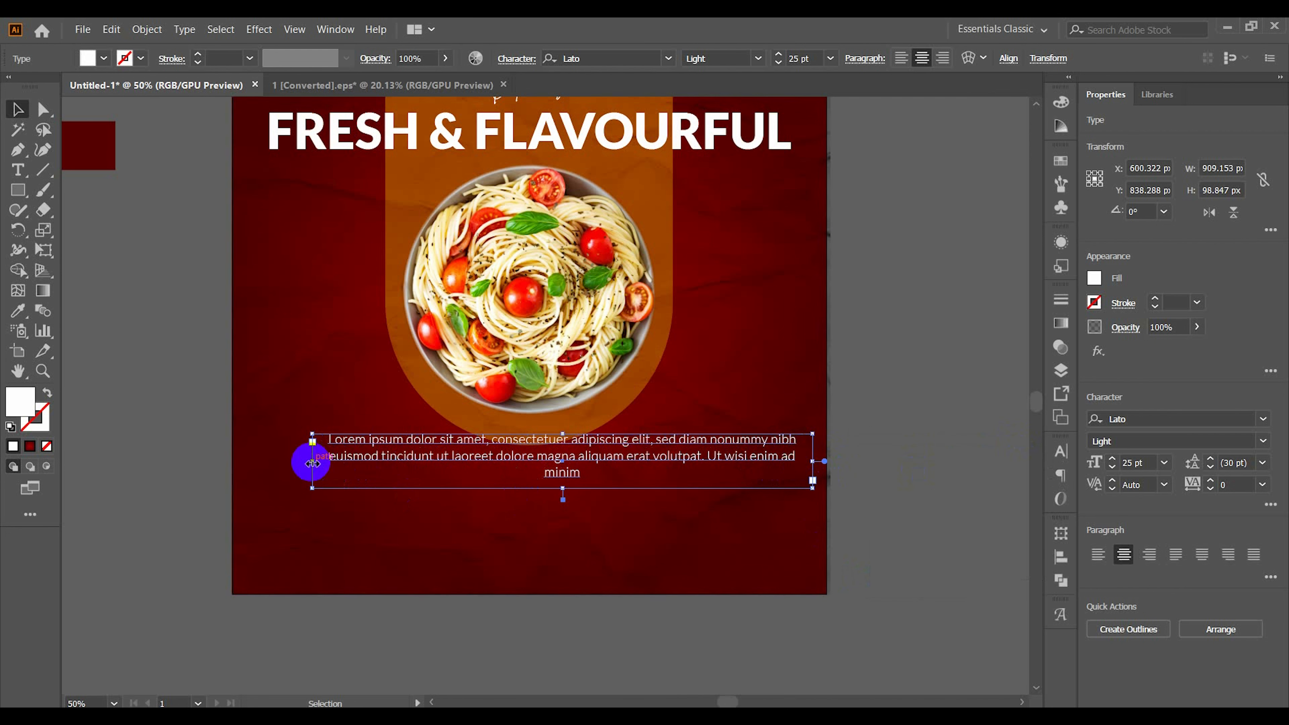
pyautogui.moveTo(312, 463); pyautogui.dragTo(267, 461)
# Step: Centre the paragraph horizontally with the FRESH & FLAVOURFUL heading and move it slightly down, clear of the orange arch
pyautogui.keyDown('shift'); pyautogui.click(558, 140); pyautogui.keyUp('shift')
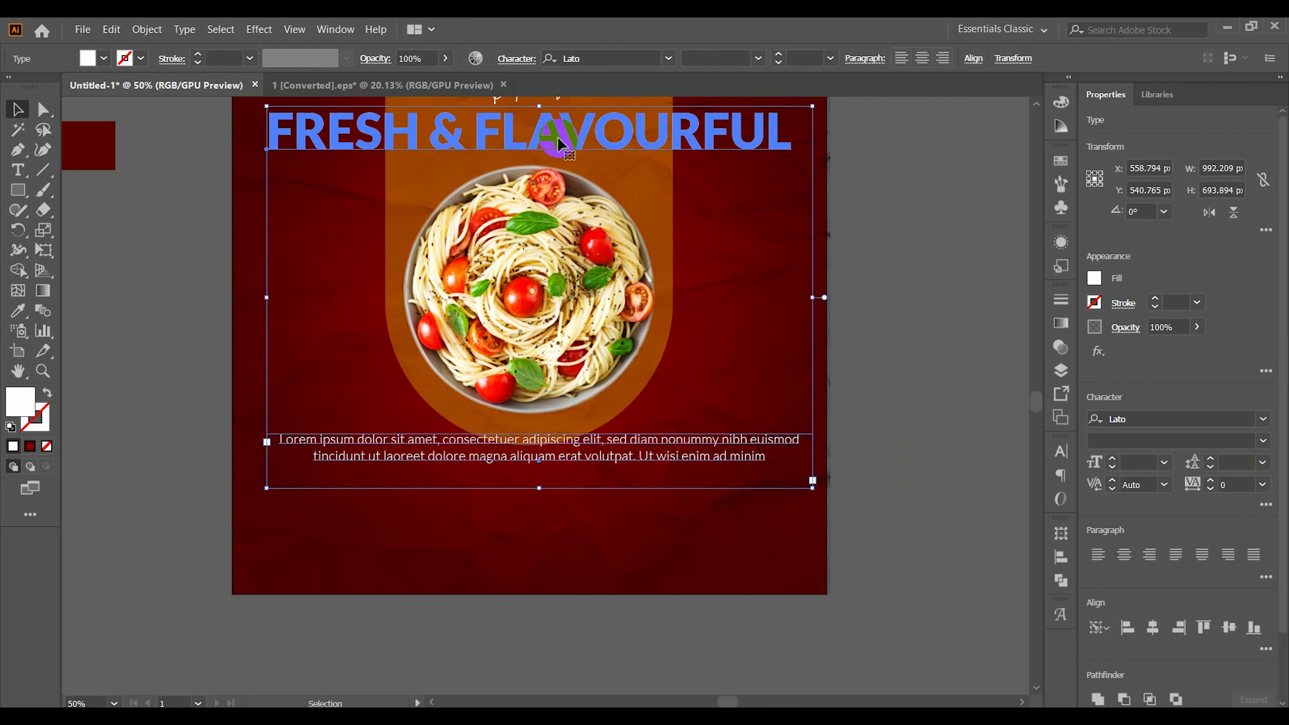
pyautogui.click(1068, 567)
pyautogui.click(896, 570)
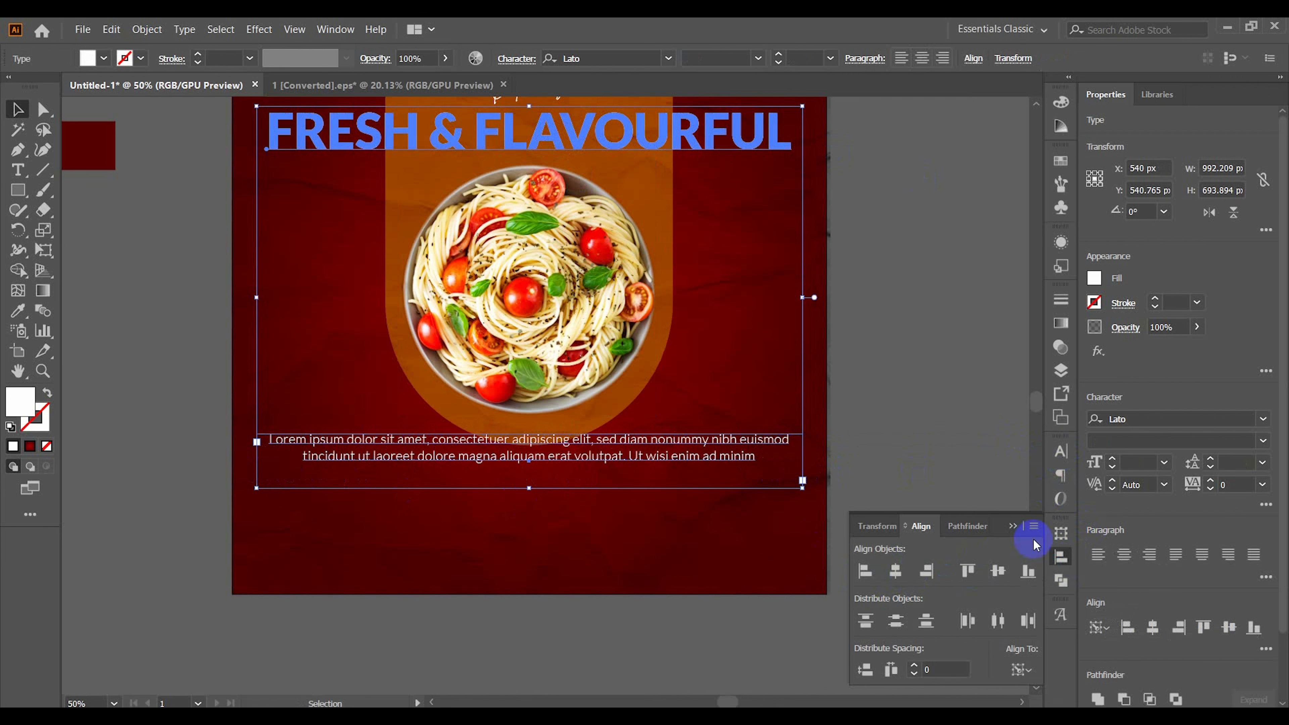
pyautogui.click(1011, 527)
pyautogui.click(909, 488)
pyautogui.moveTo(631, 462); pyautogui.dragTo(631, 478)
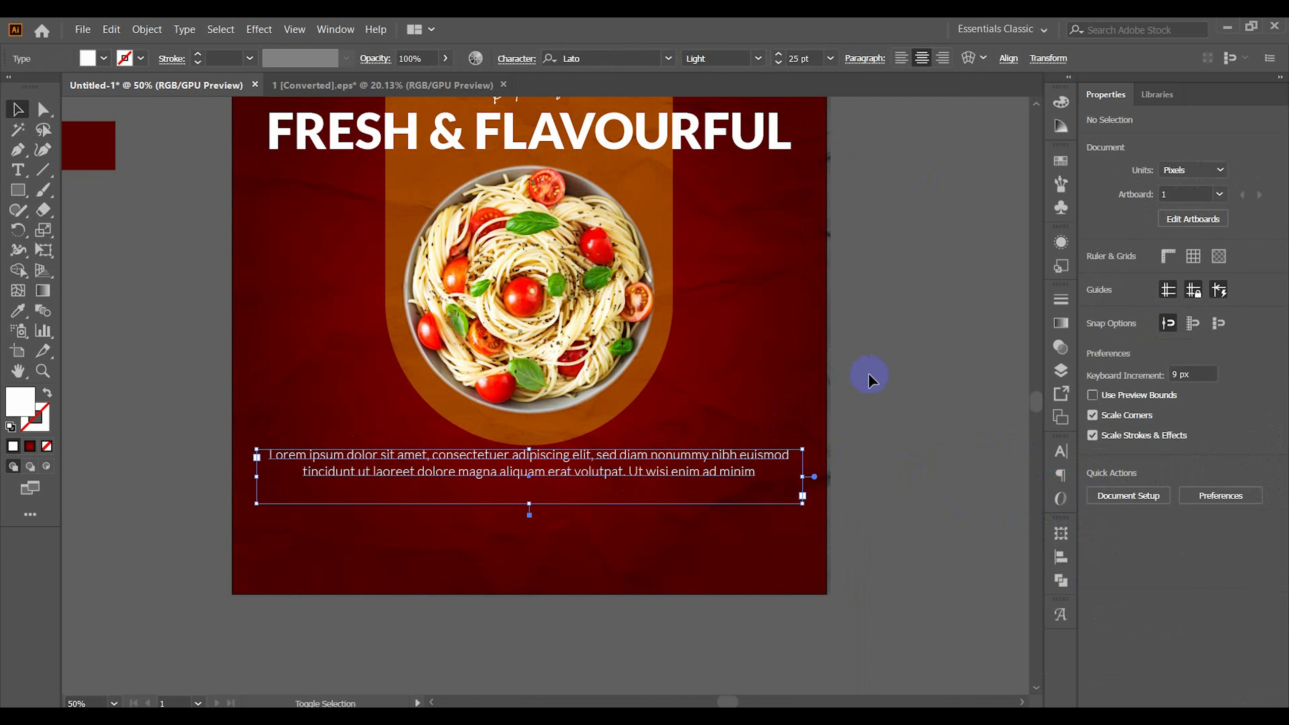
pyautogui.click(870, 377)
# Step: Move the pasta bowl down inside the orange arch and centre it horizontally with the arch
pyautogui.moveTo(548, 368); pyautogui.dragTo(550, 391)
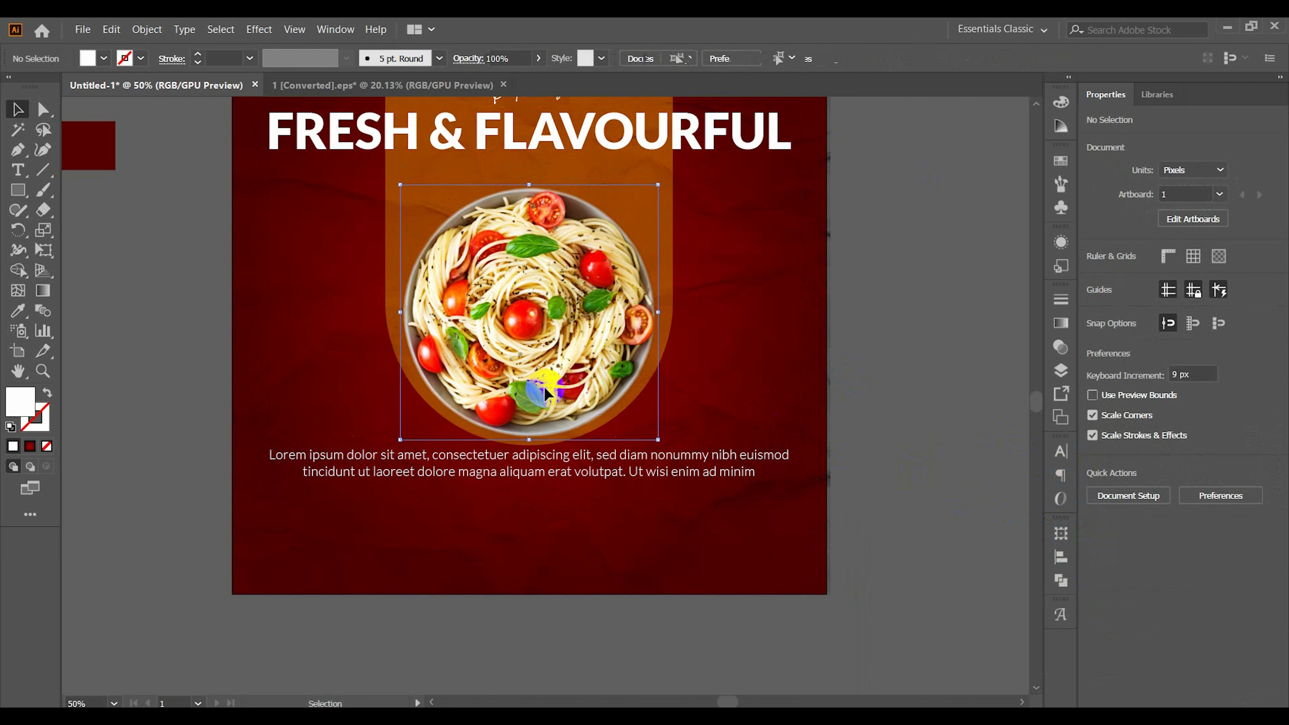
pyautogui.keyDown('shift'); pyautogui.click(645, 163); pyautogui.keyUp('shift')
pyautogui.click(643, 161)
pyautogui.click(932, 228)
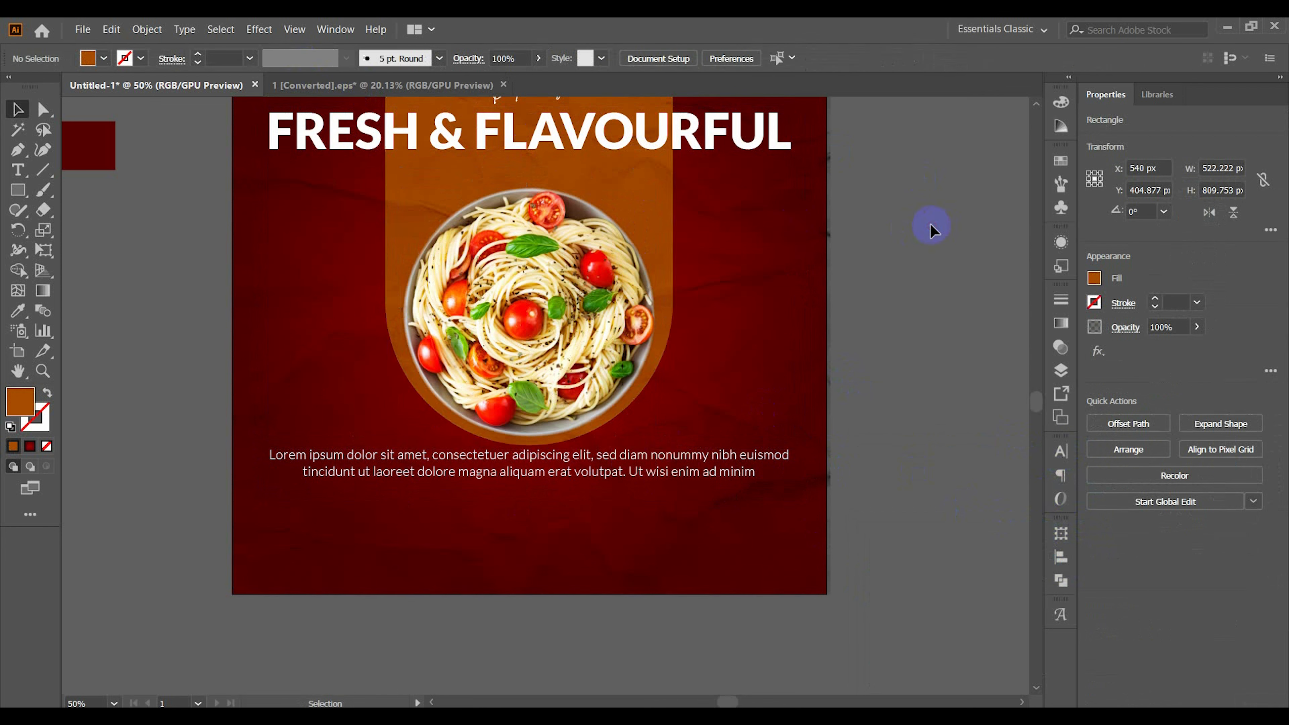
pyautogui.click(641, 181)
pyautogui.keyDown('shift'); pyautogui.click(637, 189); pyautogui.keyUp('shift')
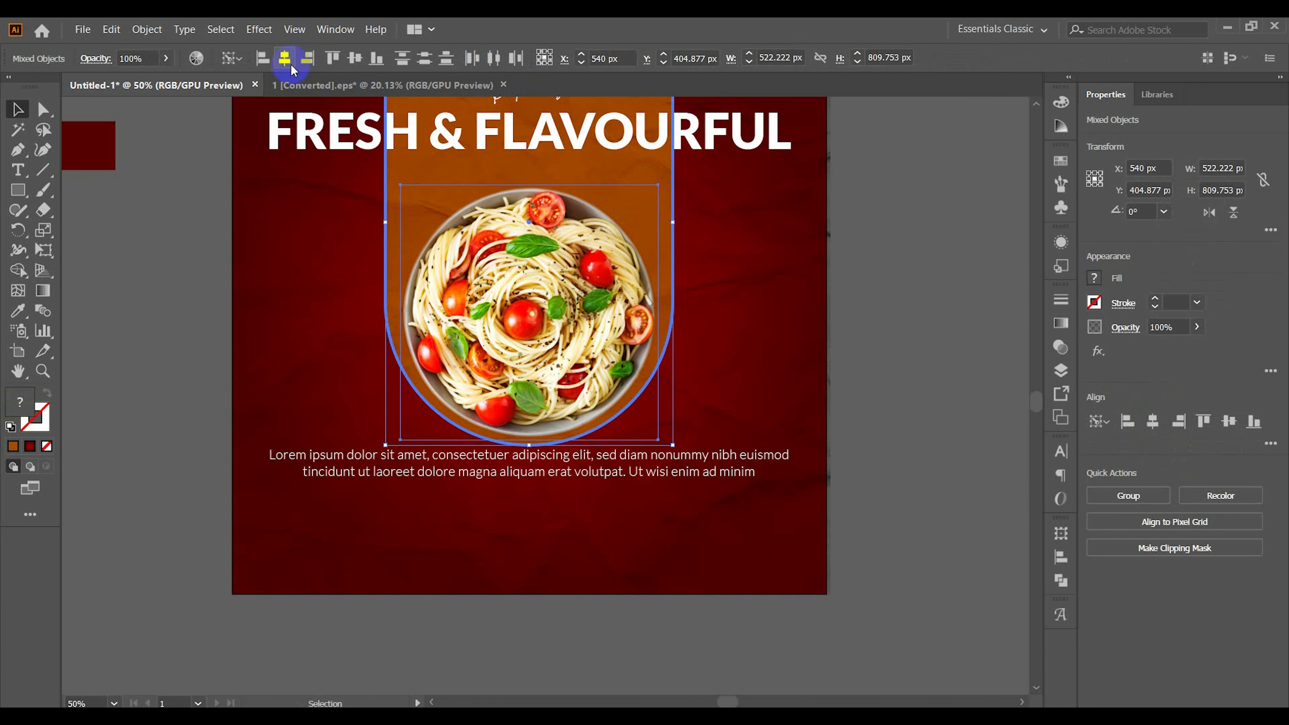
pyautogui.click(867, 248)
# Step: Nudge the pasta bowl slightly up from the arch's curved lower edge
pyautogui.click(547, 406)
pyautogui.press('Up')
pyautogui.press('Up')
pyautogui.press('Up')
pyautogui.press('Up')
pyautogui.press('Up')
pyautogui.press('Up')
pyautogui.press('Up')
pyautogui.press('Up')
pyautogui.press('Up')
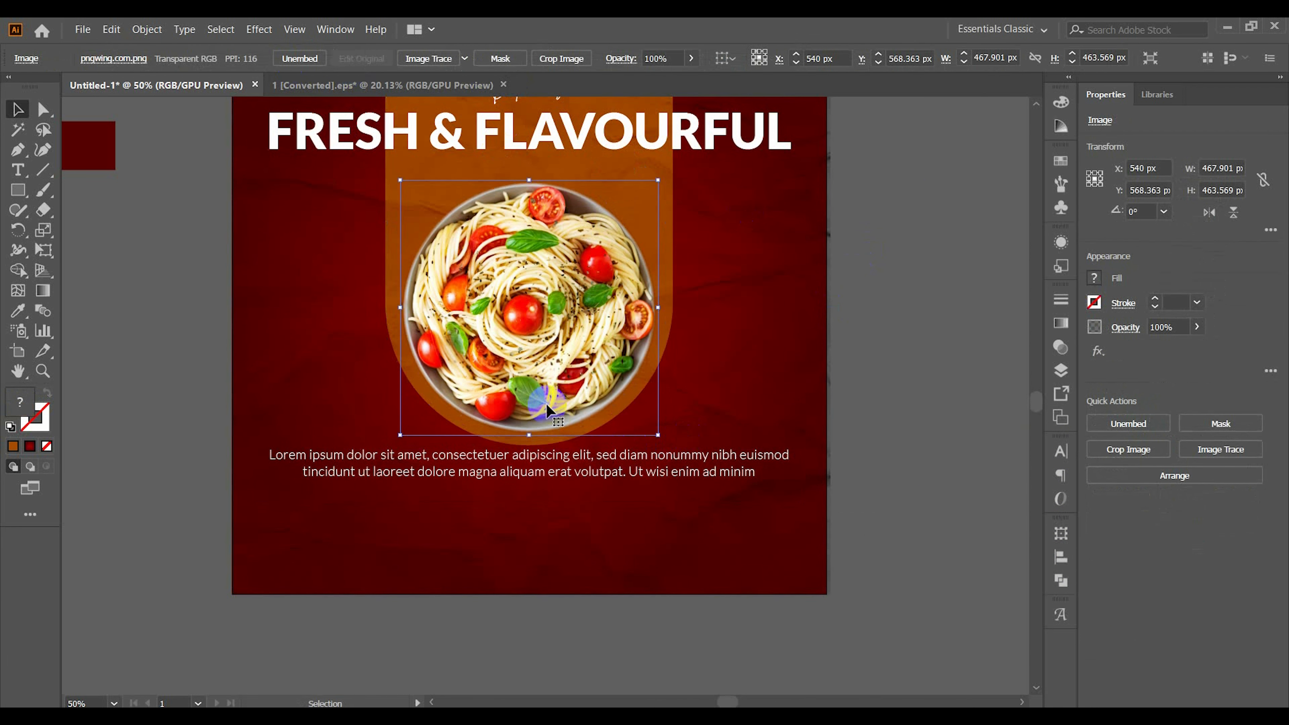
pyautogui.click(815, 370)
# Step: Shorten the paragraph's text box from below to fit its two lines
pyautogui.click(637, 454)
pyautogui.keyDown('shift'); pyautogui.click(569, 386); pyautogui.keyUp('shift')
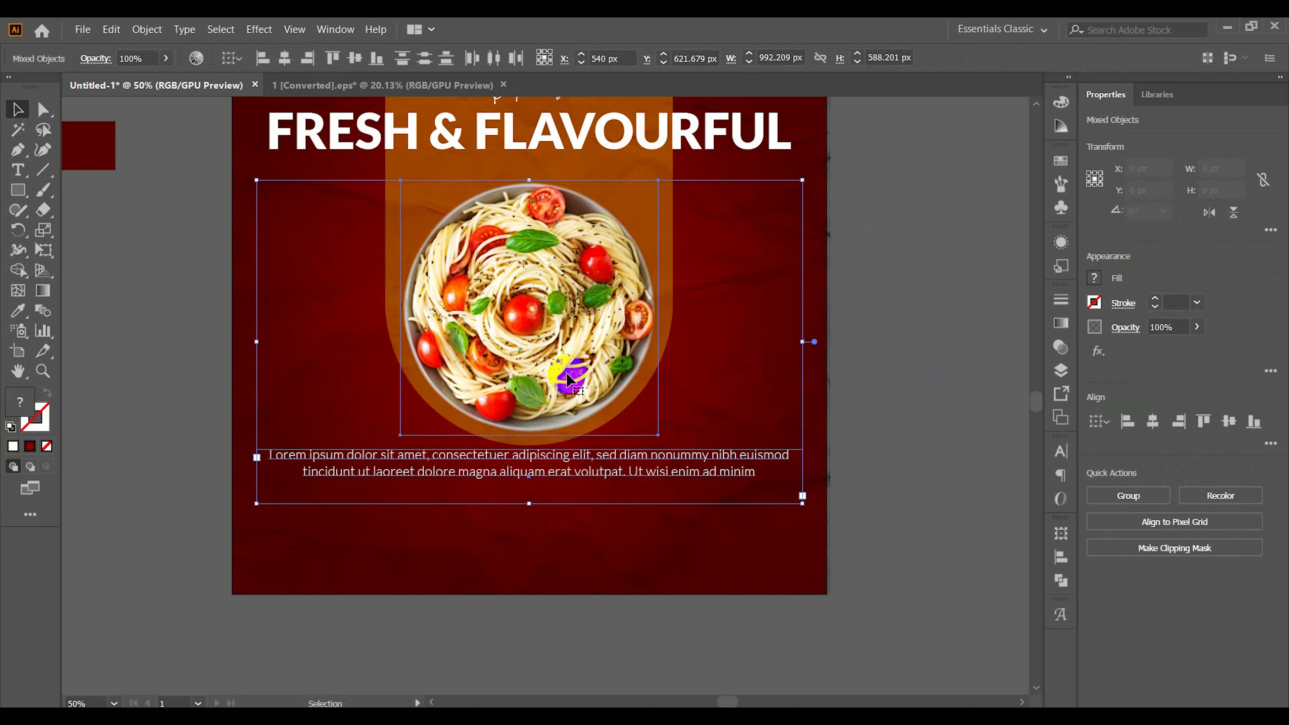
pyautogui.click(573, 385)
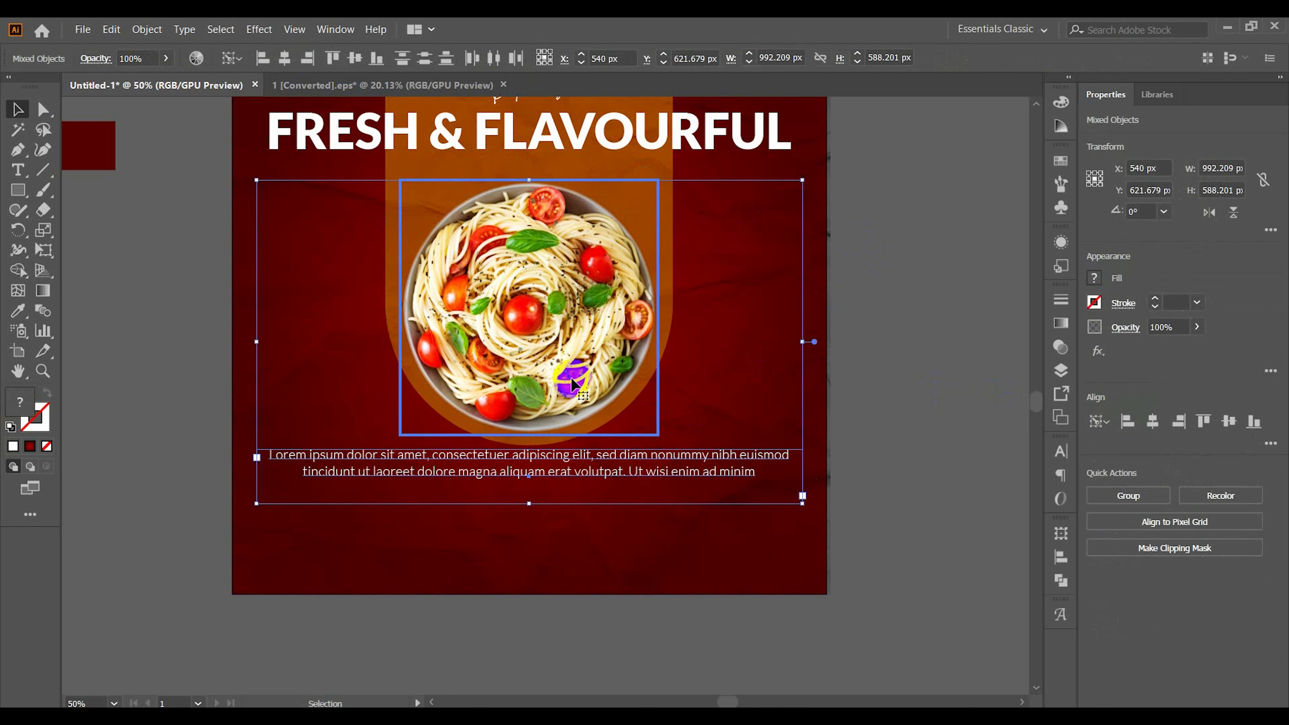
pyautogui.click(883, 265)
pyautogui.click(570, 476)
pyautogui.moveTo(528, 503); pyautogui.dragTo(527, 482)
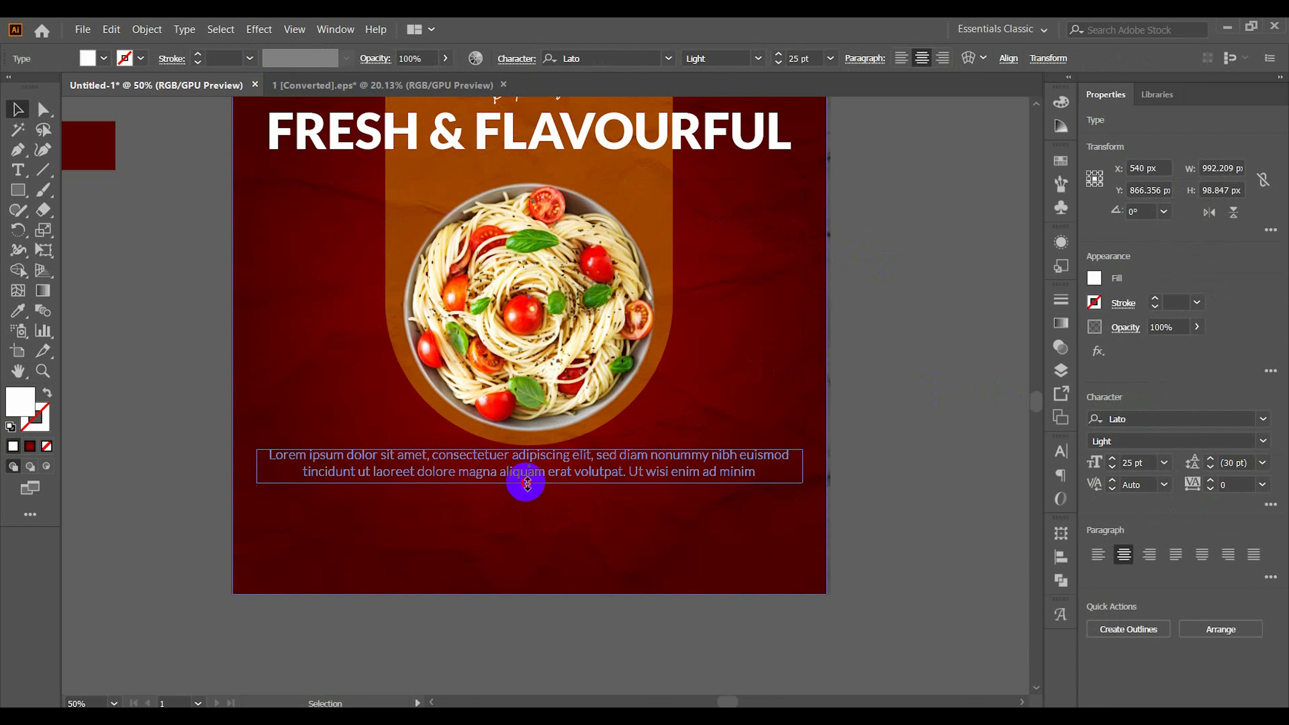
pyautogui.click(936, 429)
# Step: Draw a rectangle about 1088 × 81 px along the artboard's lower edge and sample the orange arch's appearance onto it
pyautogui.hotkey('ctrl', '0')
pyautogui.click(18, 192)
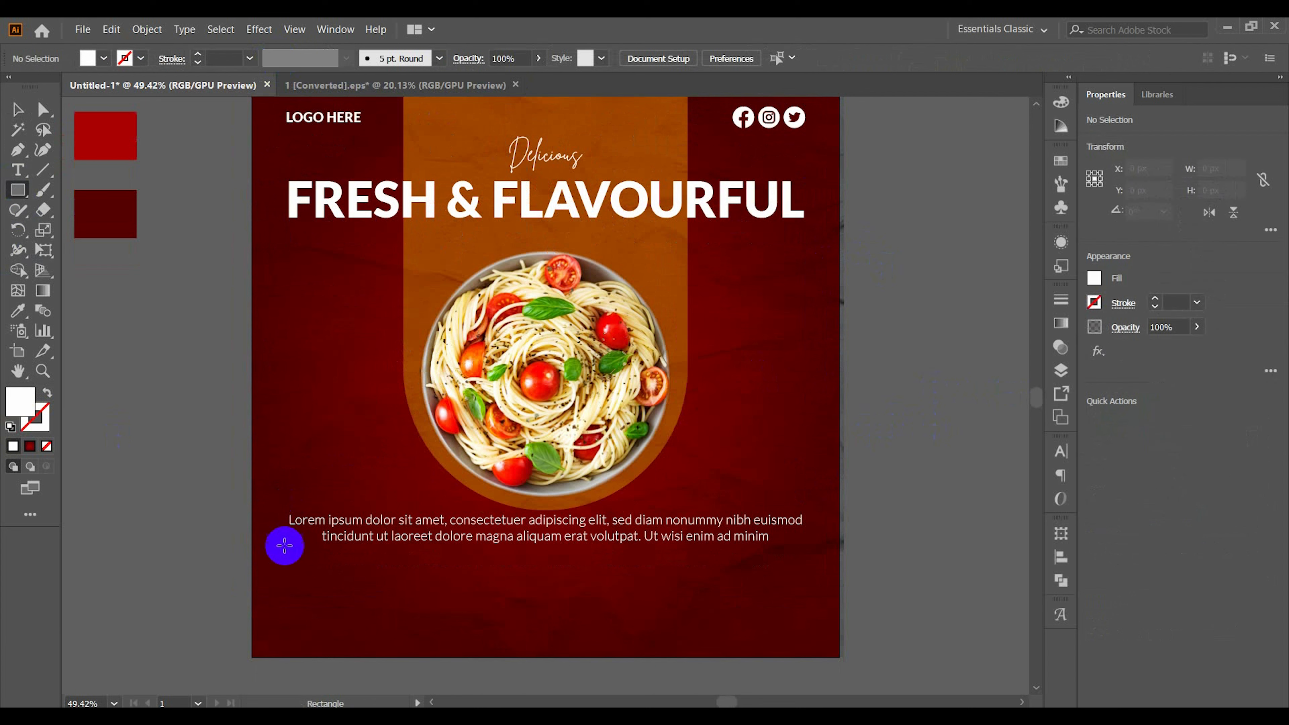
pyautogui.moveTo(250, 616); pyautogui.dragTo(842, 655)
pyautogui.click(18, 311)
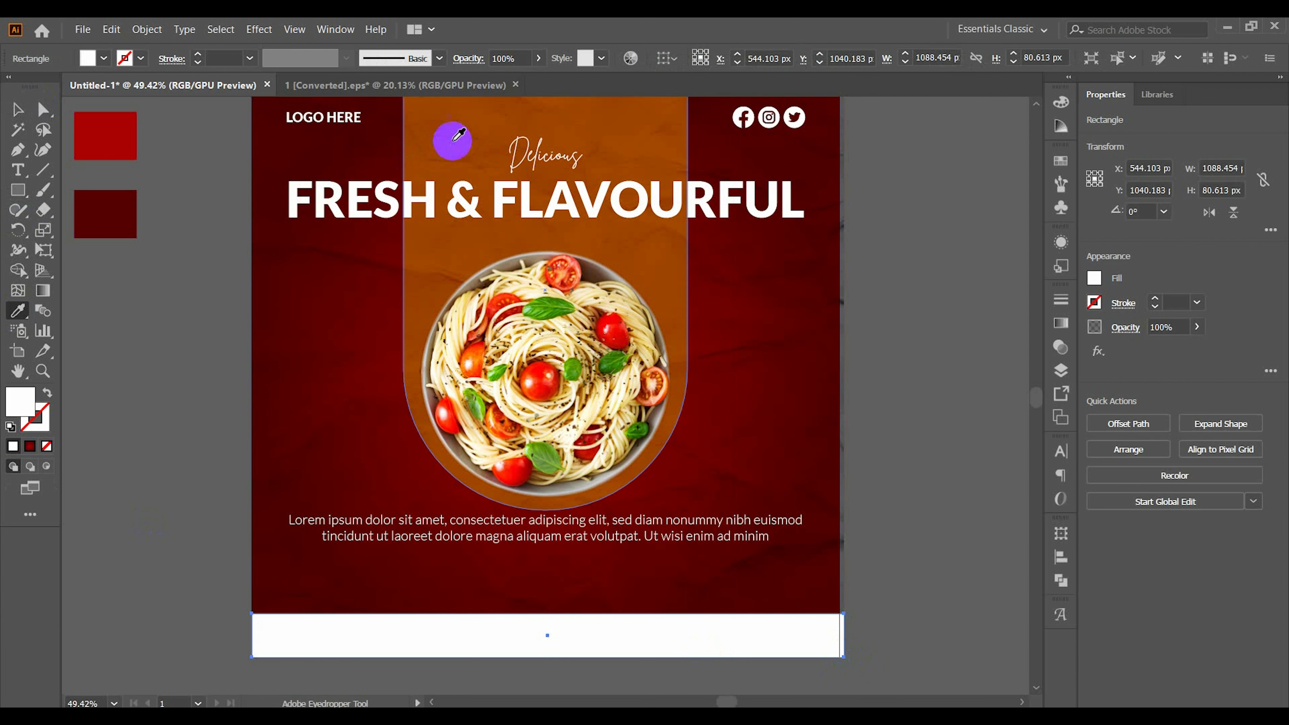
pyautogui.click(476, 125)
# Step: Set the lower rectangle's fill colour to A84C00
pyautogui.press('v')
pyautogui.scroll(1, 472, 661)
pyautogui.doubleClick(25, 409)
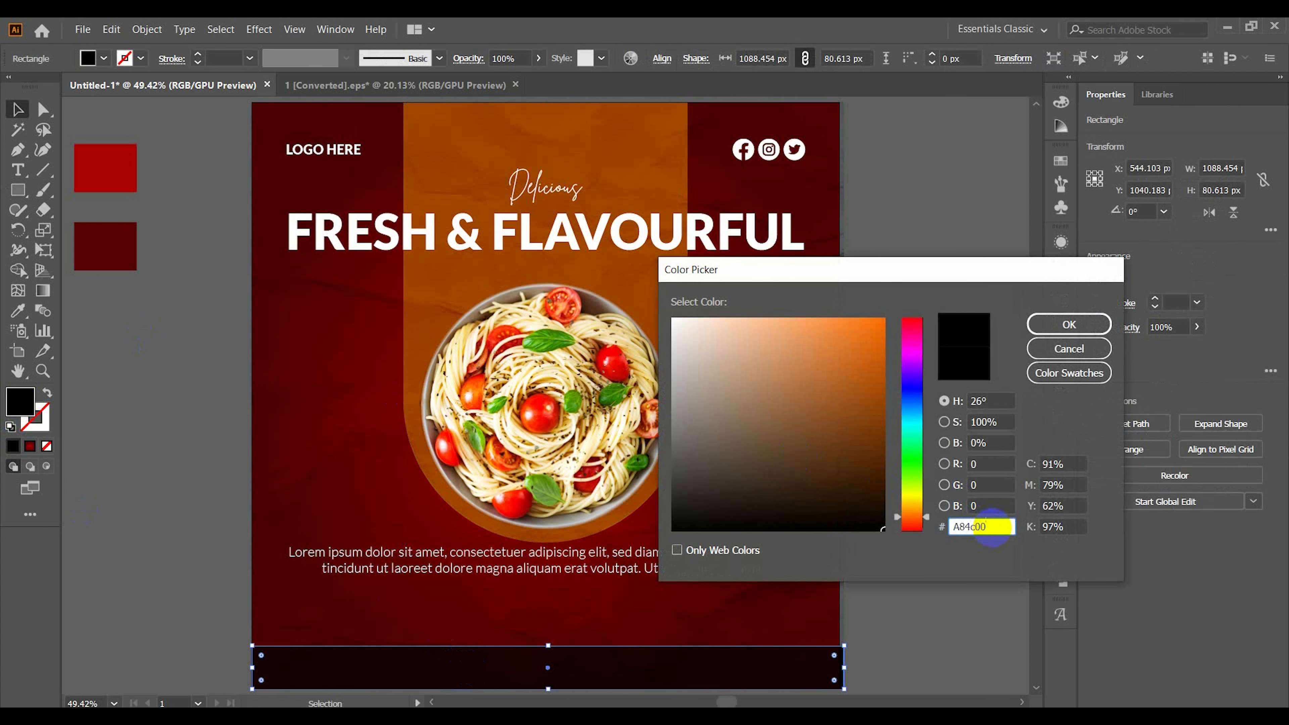
pyautogui.click(1047, 320)
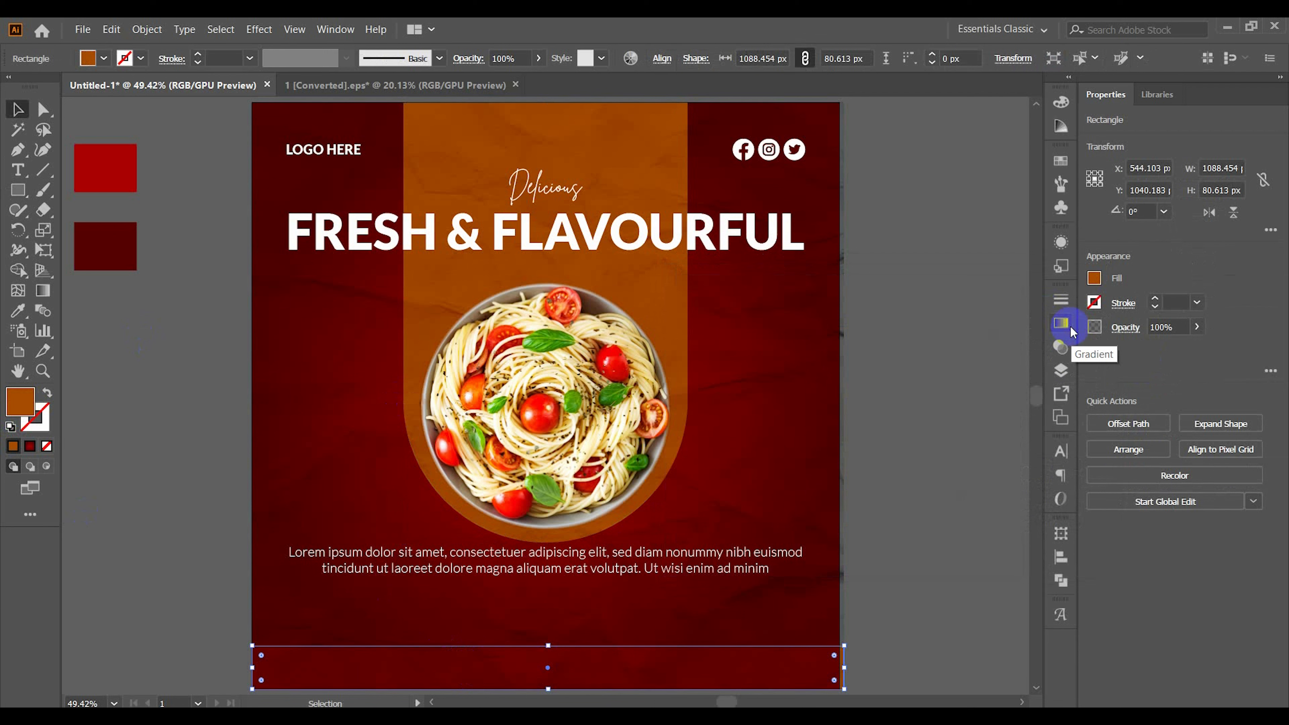
pyautogui.click(583, 678)
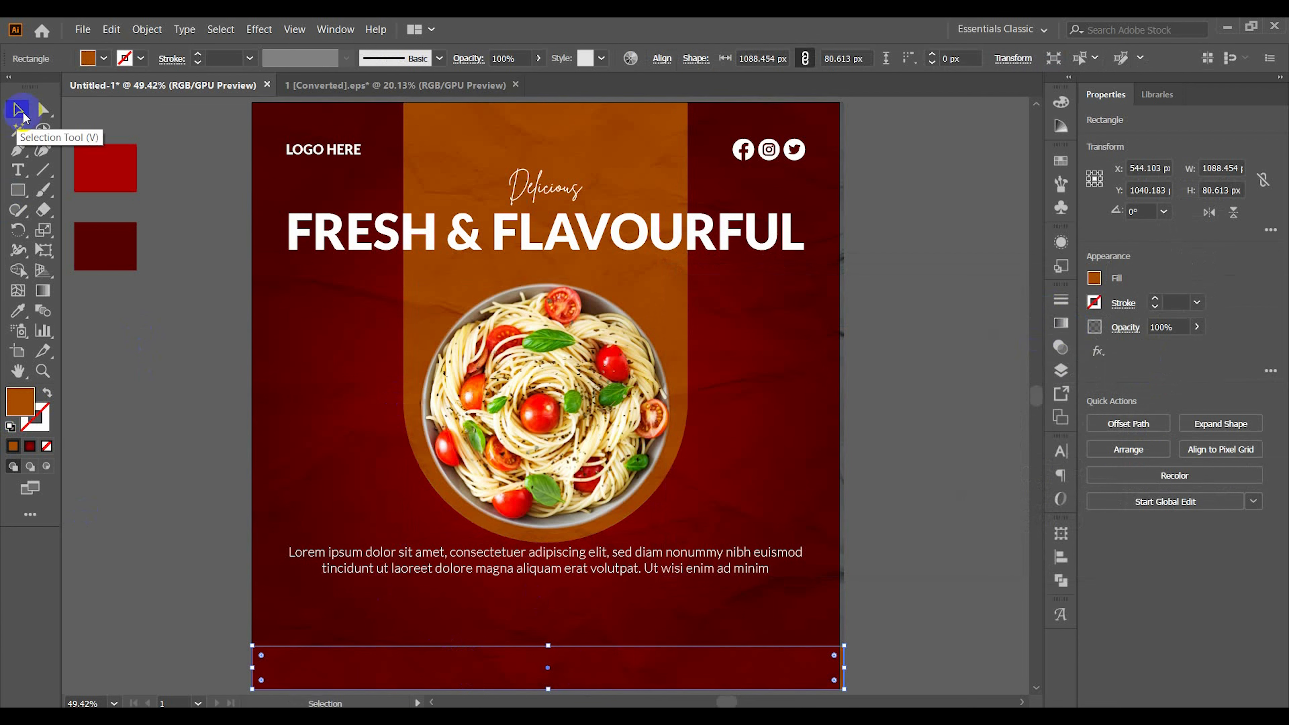
pyautogui.click(178, 384)
pyautogui.moveTo(570, 659); pyautogui.dragTo(406, 654)
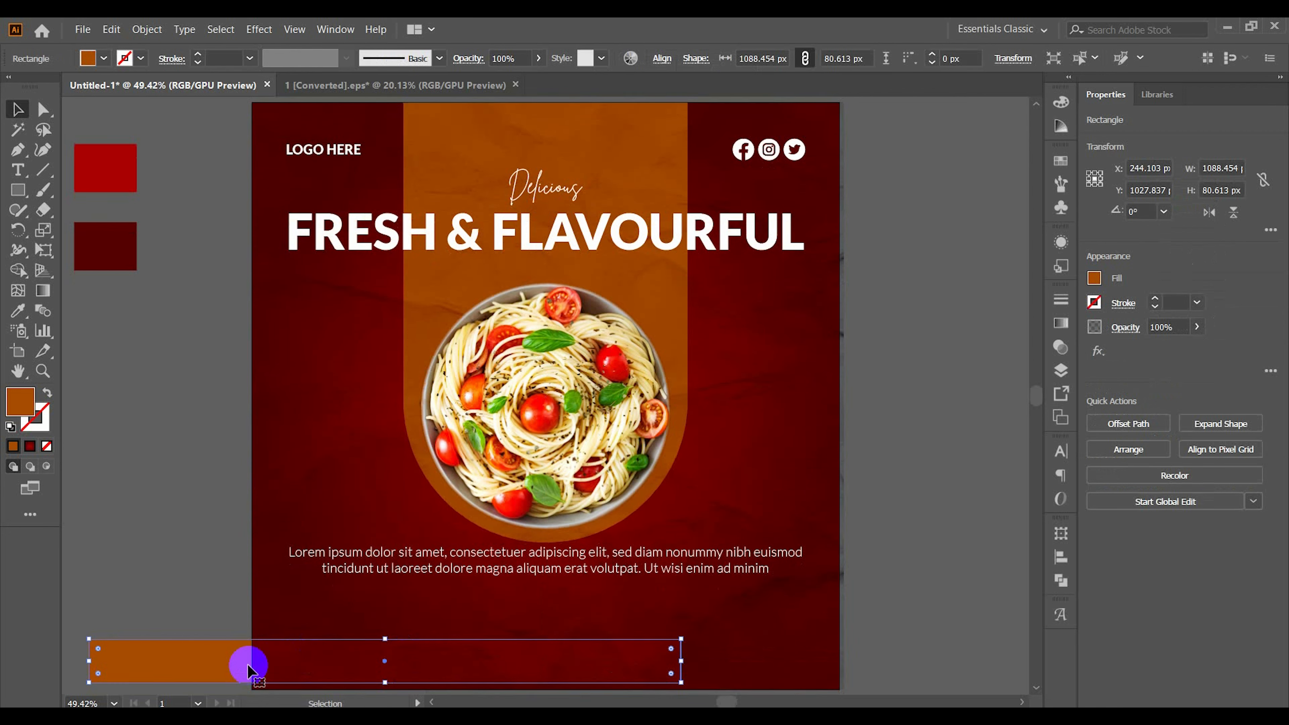
pyautogui.scroll(-2, 214, 592)
pyautogui.press('ctrl')
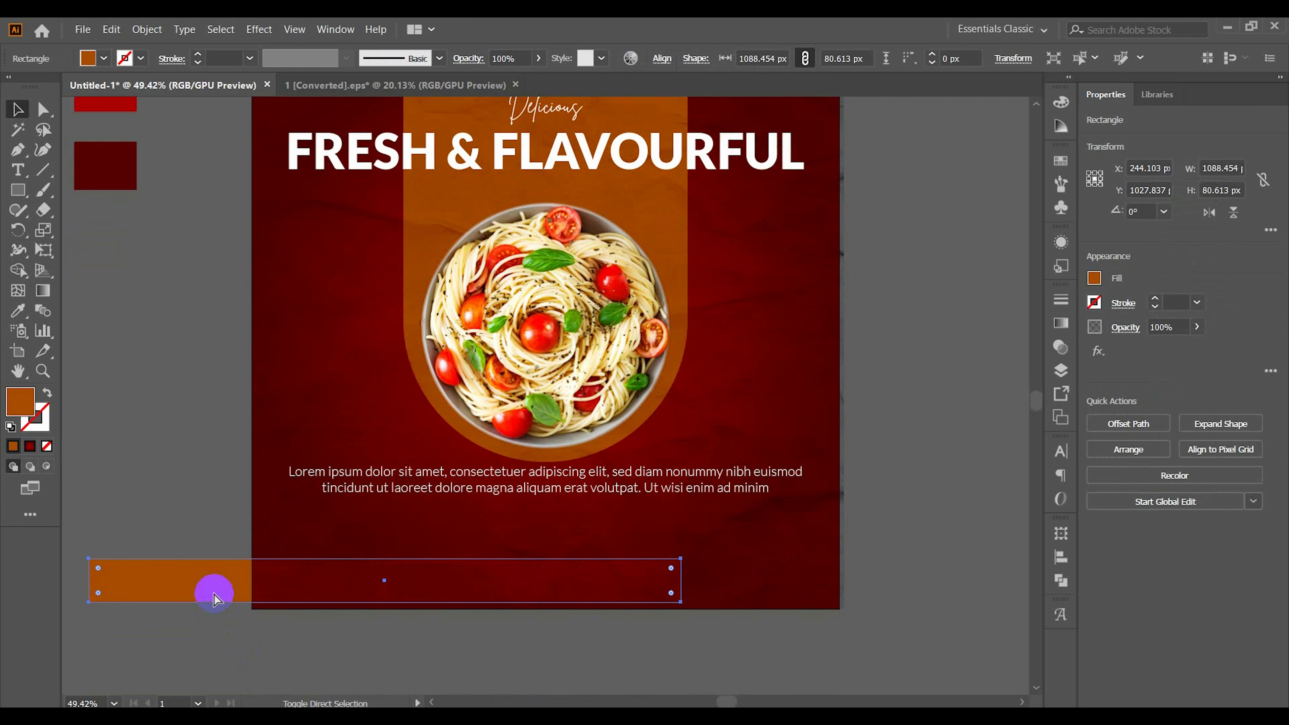
pyautogui.hotkey('ctrl', 'z')
# Step: Shift the lower rectangle slightly and set its blending mode to Normal
pyautogui.click(198, 558)
pyautogui.moveTo(397, 663); pyautogui.dragTo(401, 597)
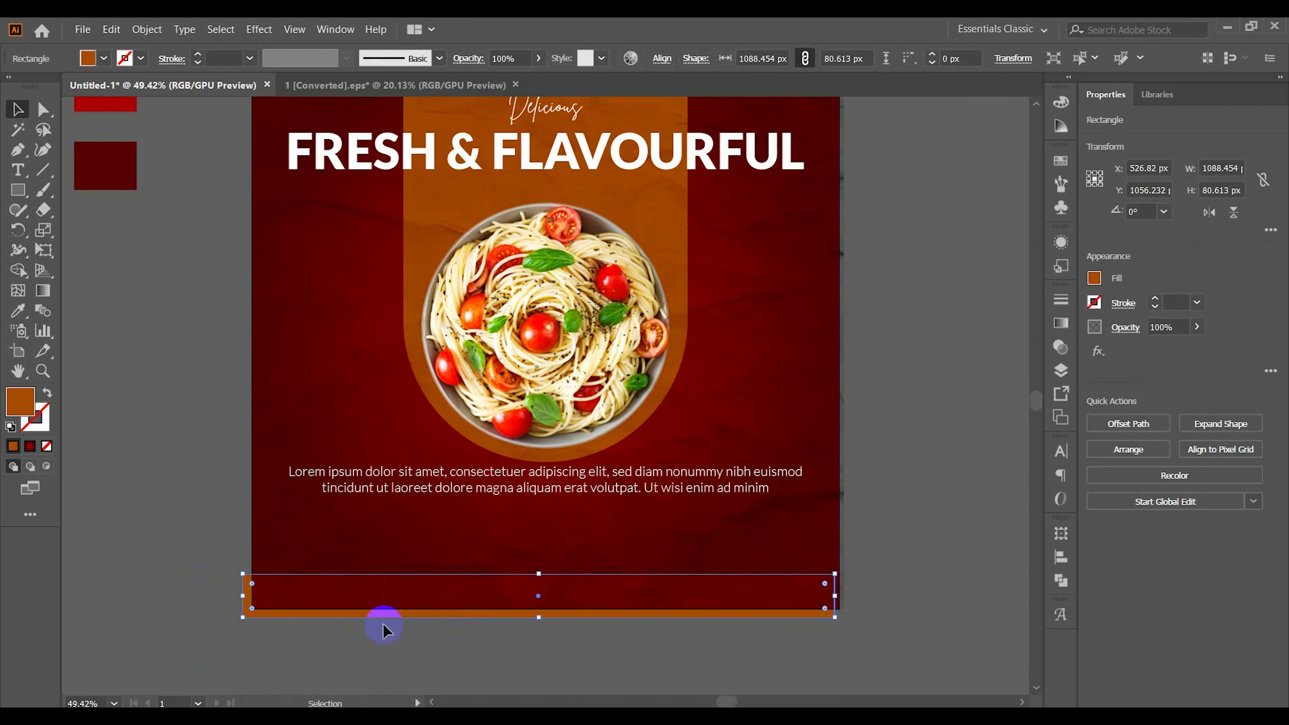
pyautogui.click(383, 625)
pyautogui.click(394, 589)
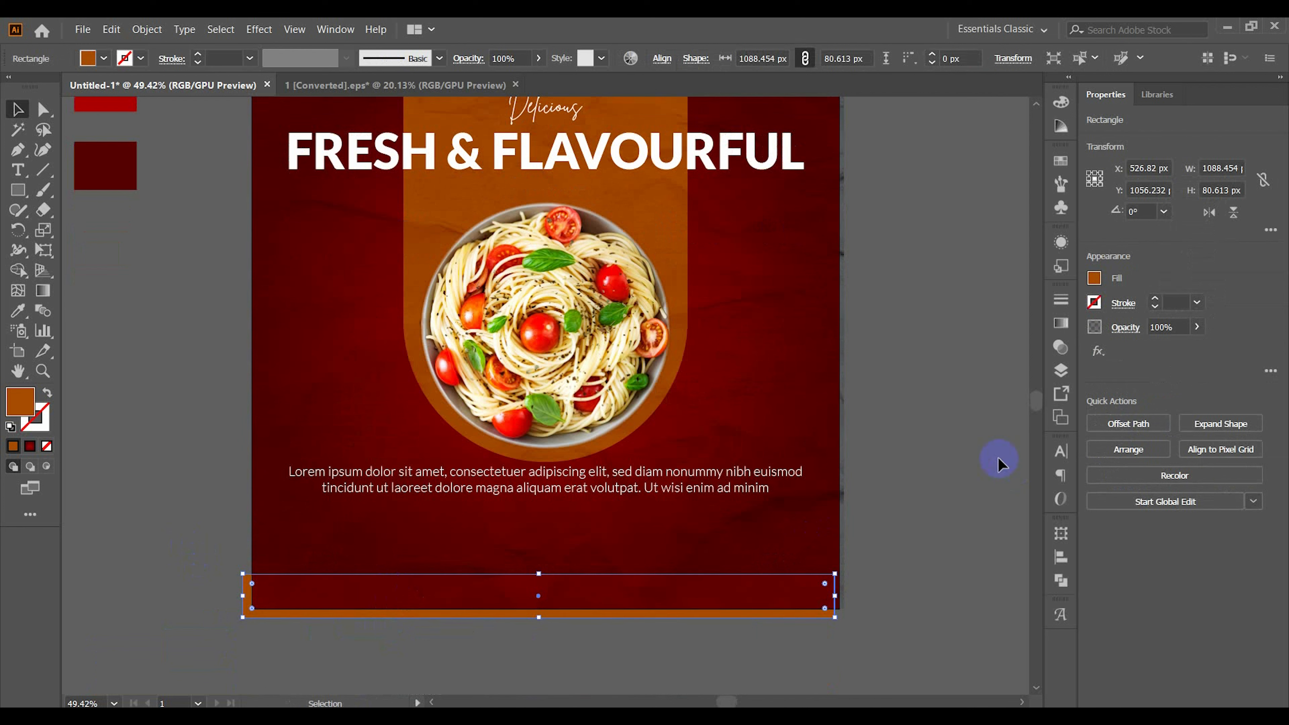
pyautogui.click(1061, 347)
pyautogui.click(892, 318)
pyautogui.click(886, 337)
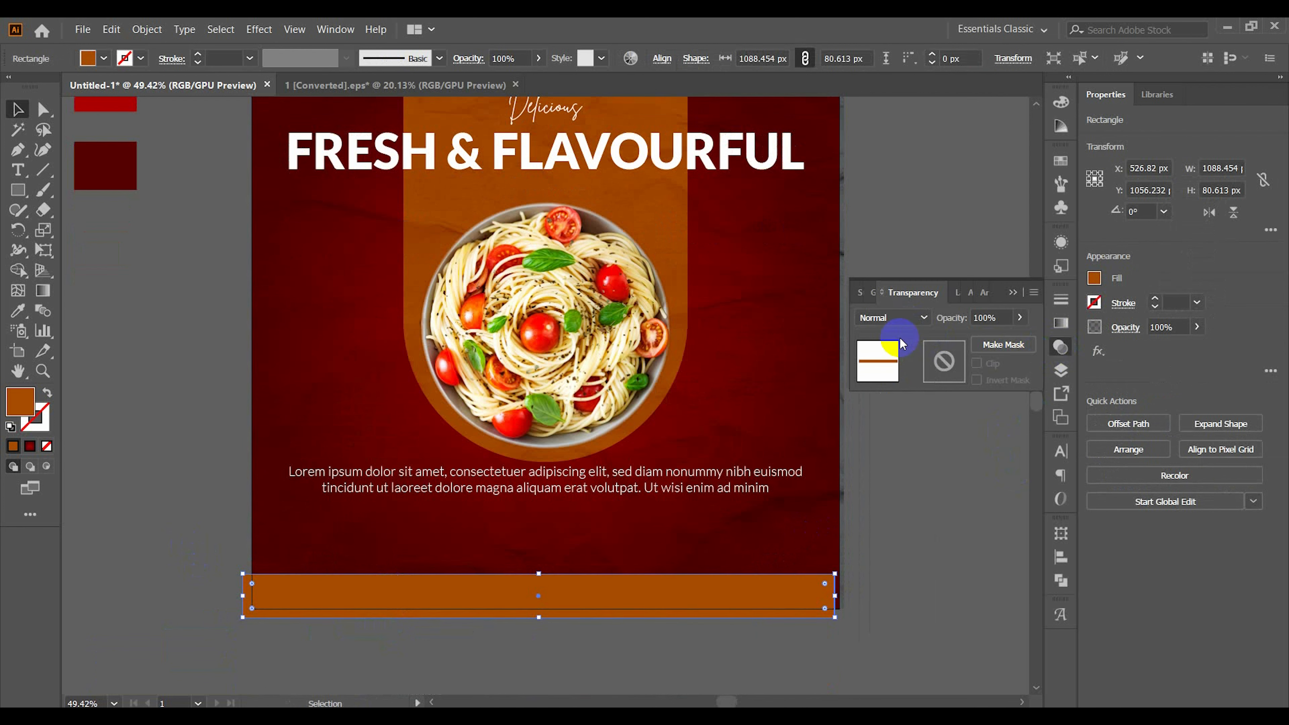
# Step: Centre the orange bar on the artboard's lower edge and stretch it upward to a height of about 162 px
pyautogui.moveTo(766, 600); pyautogui.dragTo(771, 594)
pyautogui.click(951, 577)
pyautogui.click(537, 570)
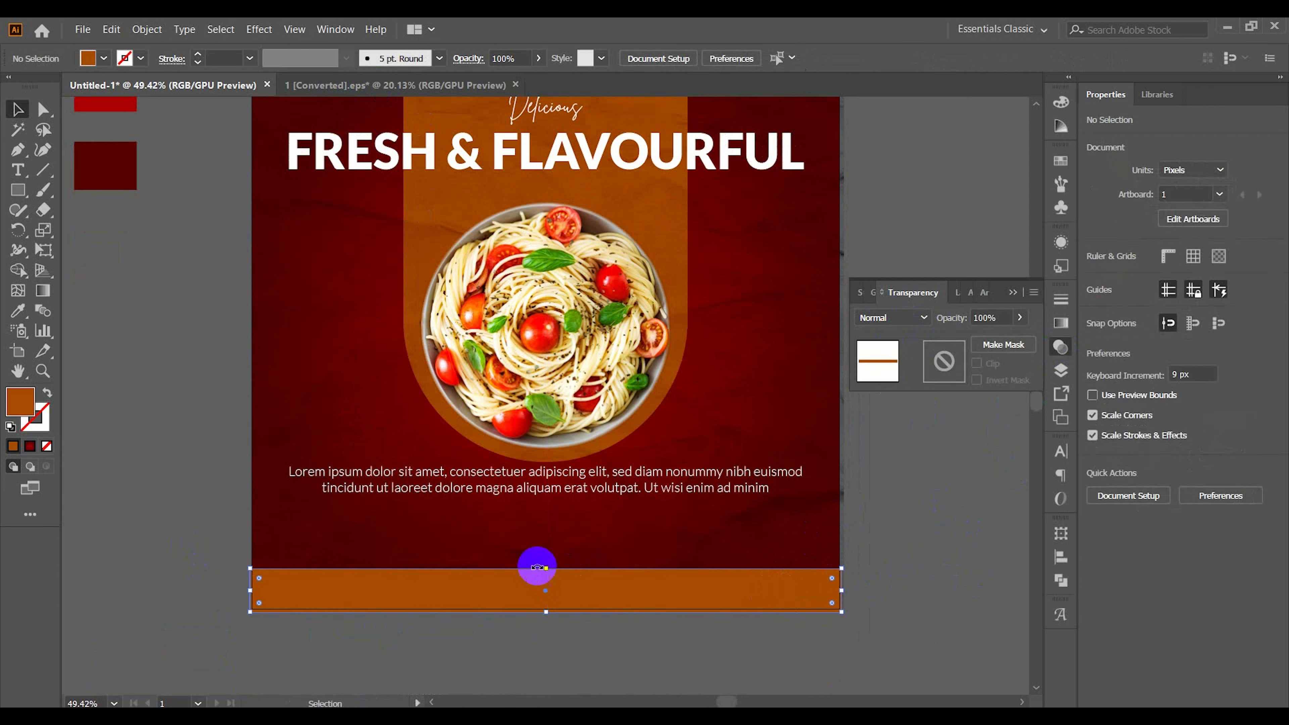
pyautogui.moveTo(547, 569); pyautogui.dragTo(550, 545)
pyautogui.moveTo(547, 613); pyautogui.dragTo(547, 609)
pyautogui.click(567, 655)
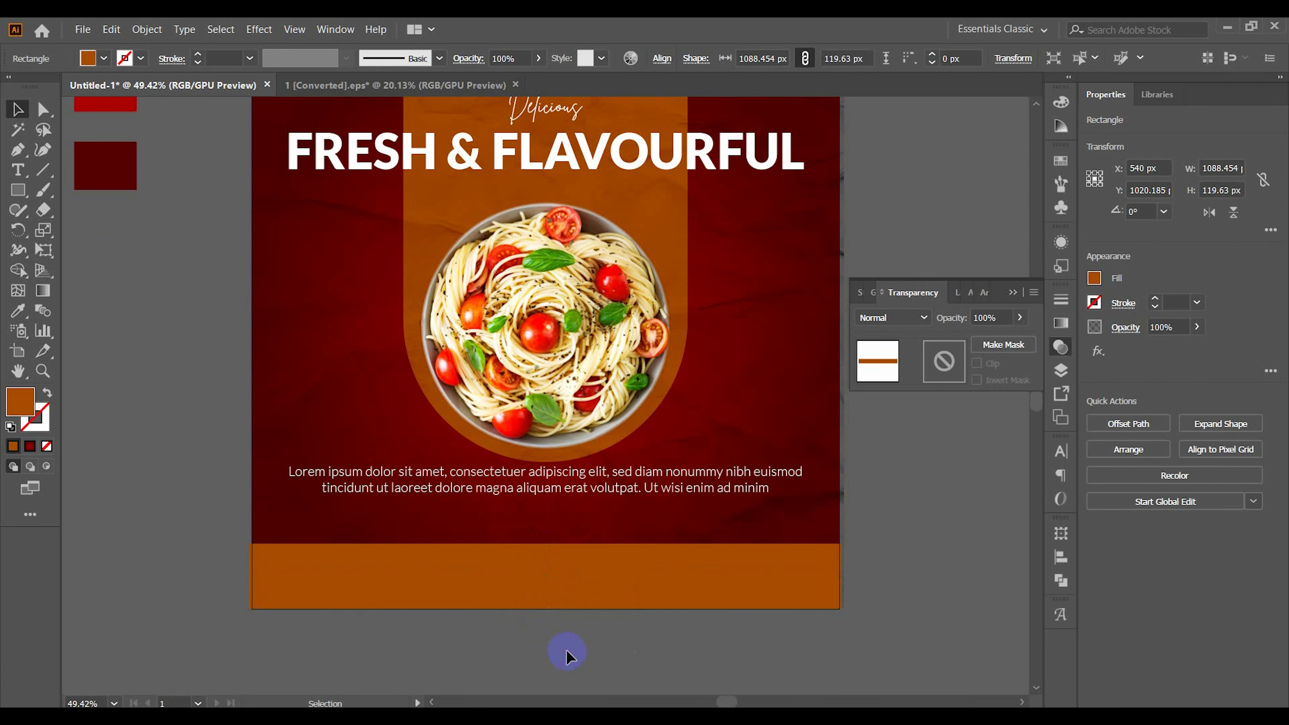
pyautogui.click(623, 564)
pyautogui.moveTo(547, 543); pyautogui.dragTo(541, 523)
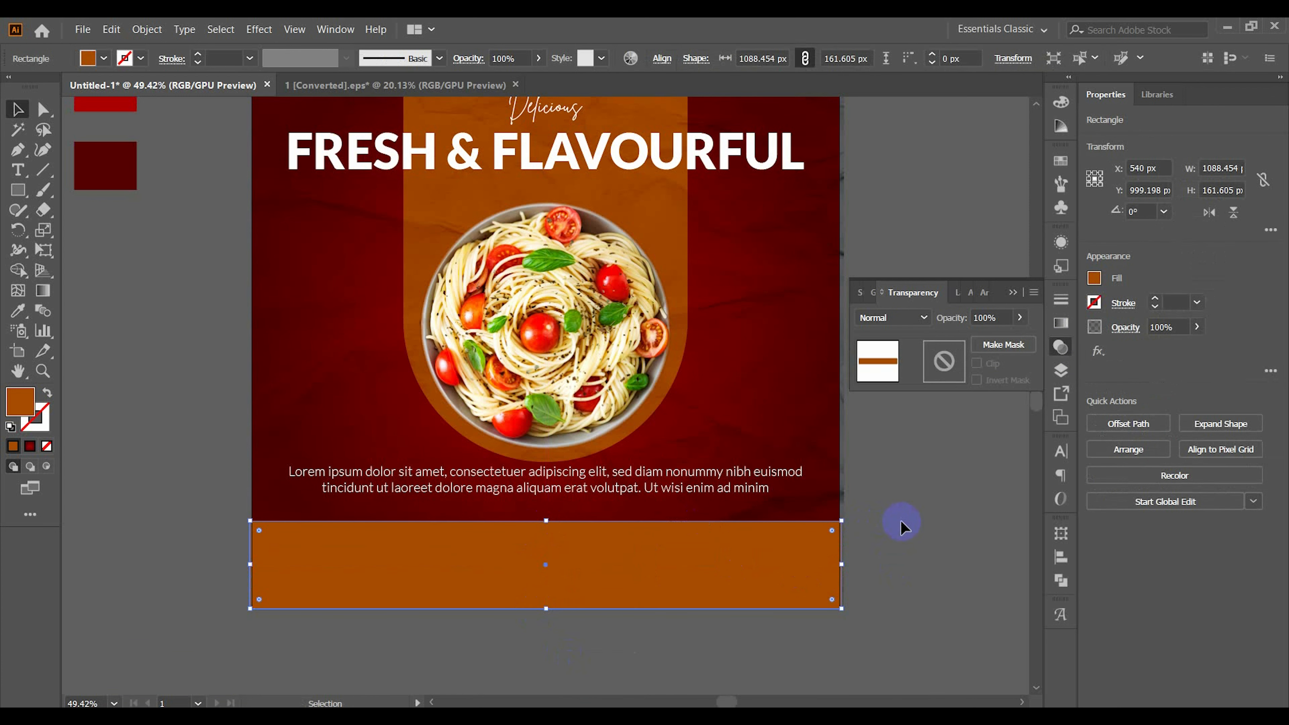
pyautogui.click(901, 521)
# Step: Move the LOGO HERE text, social icons, Delicious text and FRESH & FLAVOURFUL heading slightly up together
pyautogui.scroll(2, 898, 520)
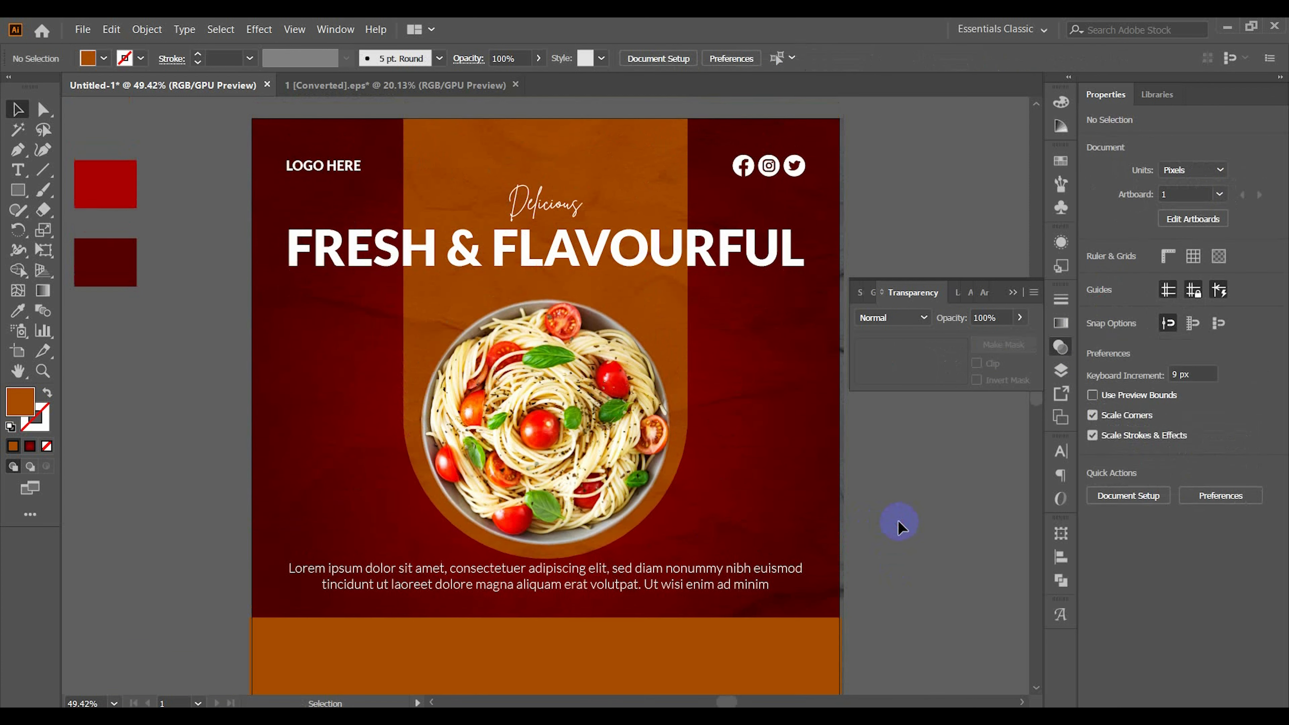
pyautogui.click(302, 165)
pyautogui.keyDown('shift'); pyautogui.click(743, 165); pyautogui.keyUp('shift')
pyautogui.keyDown('shift'); pyautogui.click(541, 208); pyautogui.keyUp('shift')
pyautogui.keyDown('shift'); pyautogui.click(575, 253); pyautogui.keyUp('shift')
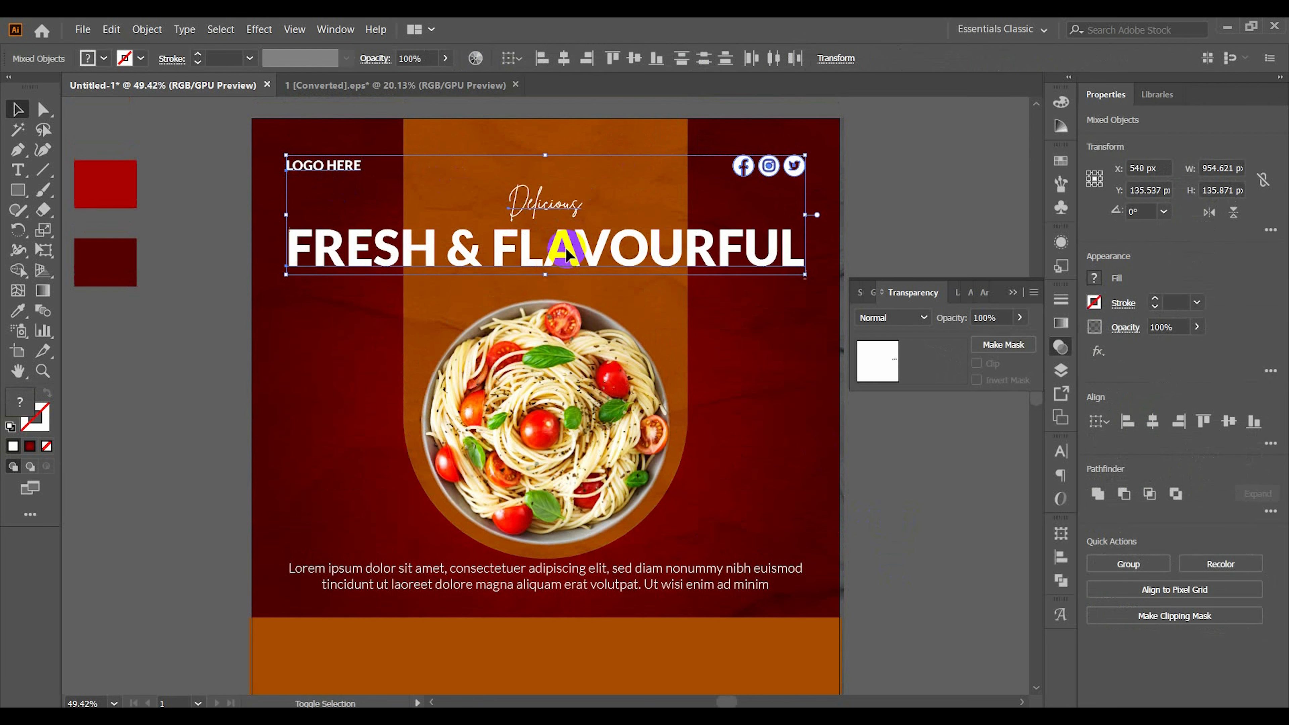
pyautogui.moveTo(571, 262); pyautogui.dragTo(569, 248)
pyautogui.click(909, 236)
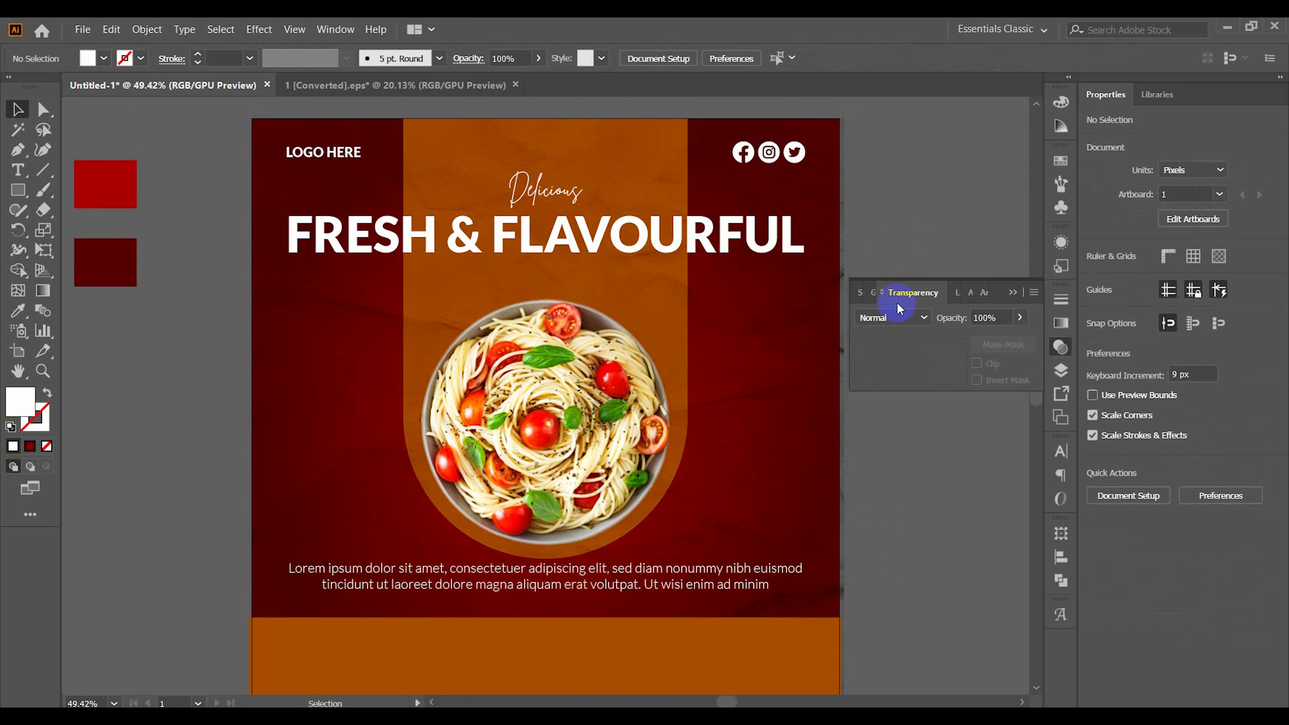
# Step: Move the pasta bowl up closer to the FRESH & FLAVOURFUL heading
pyautogui.click(1011, 292)
pyautogui.scroll(-5, 872, 523)
pyautogui.scroll(3, 615, 389)
pyautogui.moveTo(583, 429); pyautogui.dragTo(586, 400)
pyautogui.scroll(3, 723, 400)
# Step: Nudge the orange arch up beyond the artboard's upper edge so its curve follows the bowl
pyautogui.click(603, 198)
pyautogui.press('Up')
pyautogui.press('Up')
pyautogui.press('Up')
pyautogui.press('Up')
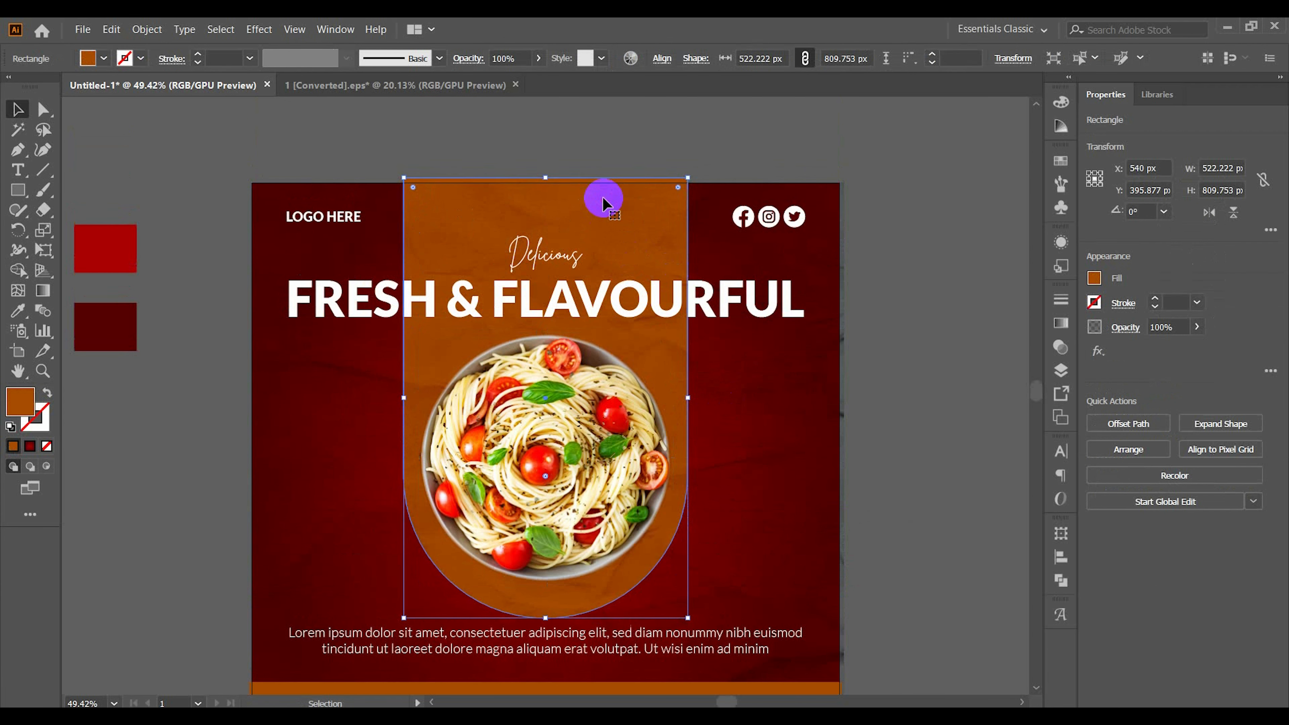
pyautogui.press('Up')
pyautogui.press('Up')
pyautogui.scroll(-1, 604, 196)
pyautogui.click(886, 268)
# Step: Move the paragraph up beneath the arch and extend the orange bar upward to a height of about 181 px
pyautogui.scroll(-3, 613, 589)
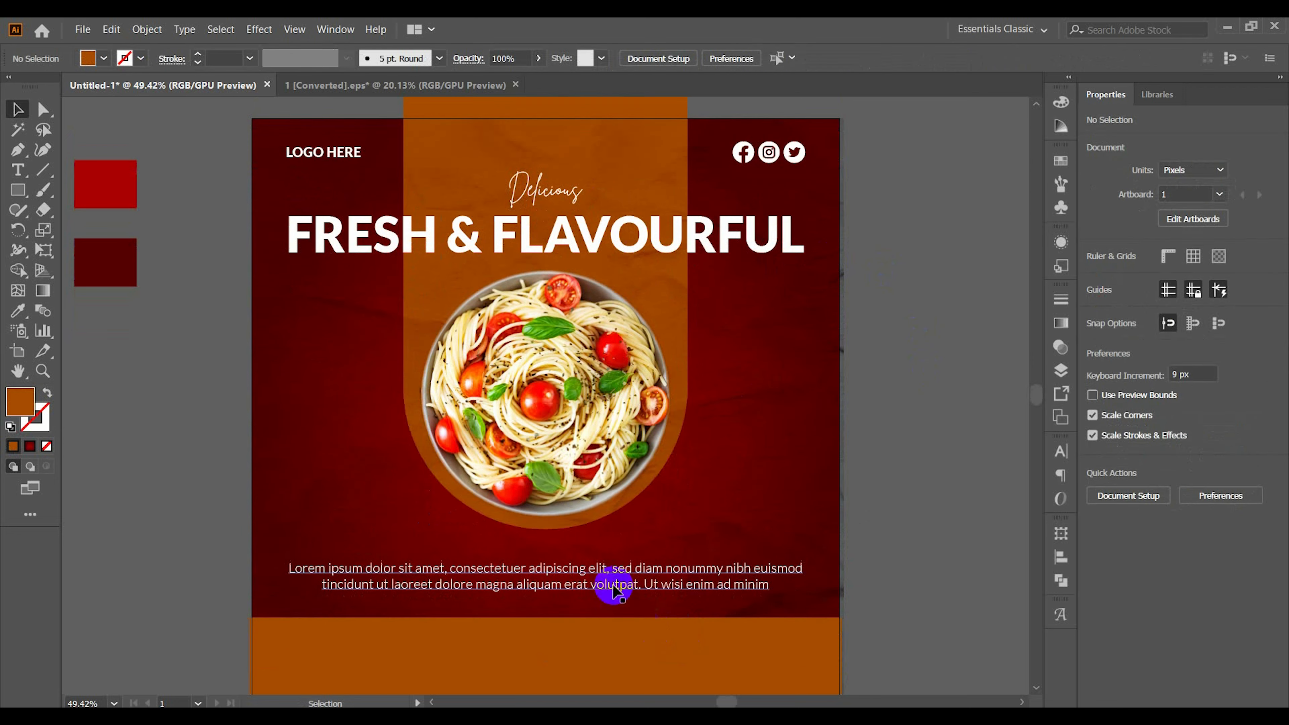
pyautogui.moveTo(600, 572); pyautogui.dragTo(547, 511)
pyautogui.click(864, 538)
pyautogui.scroll(-2, 689, 584)
pyautogui.click(689, 584)
pyautogui.click(936, 478)
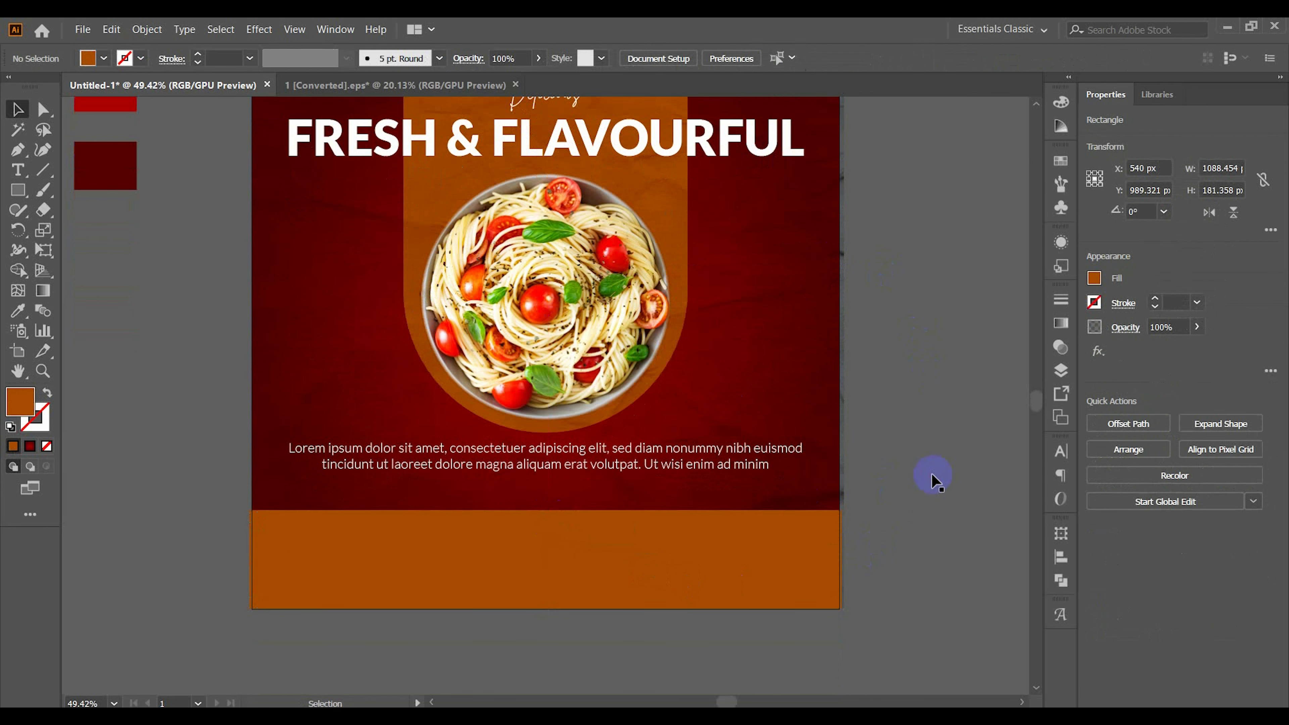
# Step: Add two lines of text on the orange bar reading "Opens Hour" and "Fri- Mon At 9 am to 10pm"
pyautogui.click(18, 170)
pyautogui.click(477, 546)
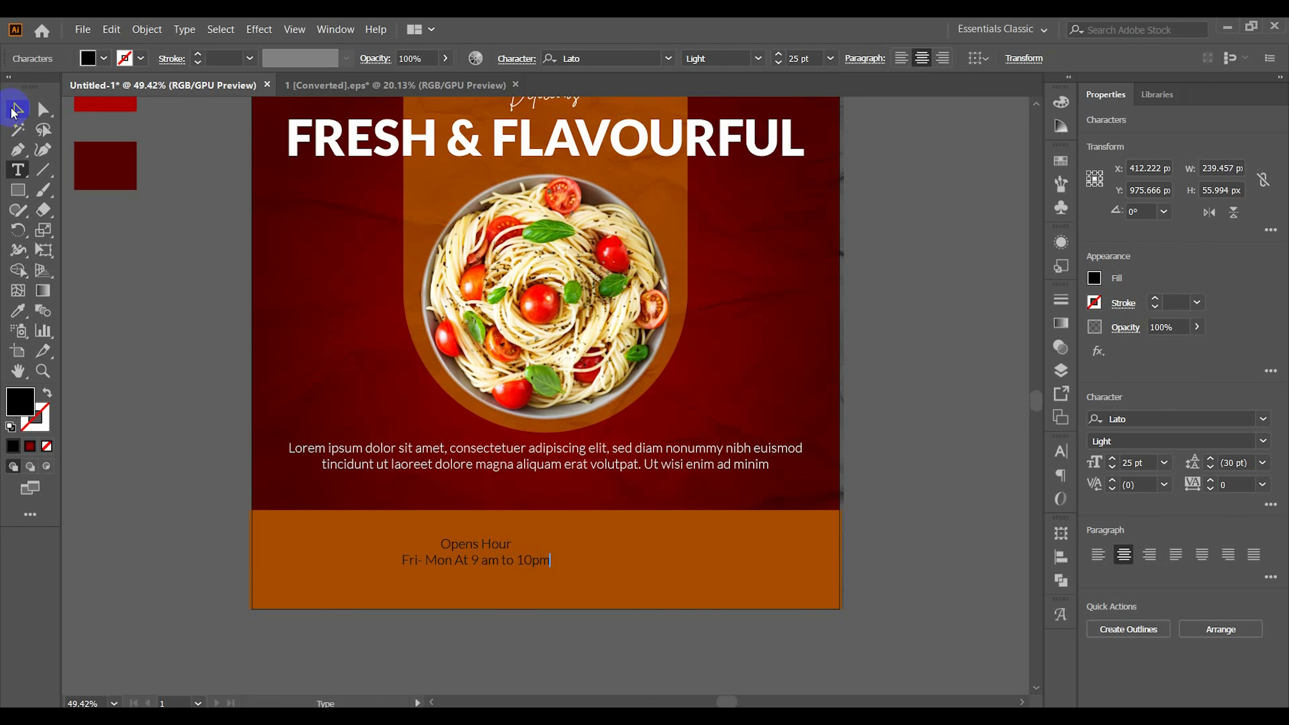
# Step: Set the opening-hours text on the orange bar to Lato Bold in all caps and scale it to about 33 pt
pyautogui.hotkey('ctrl', 'a')
pyautogui.click(758, 59)
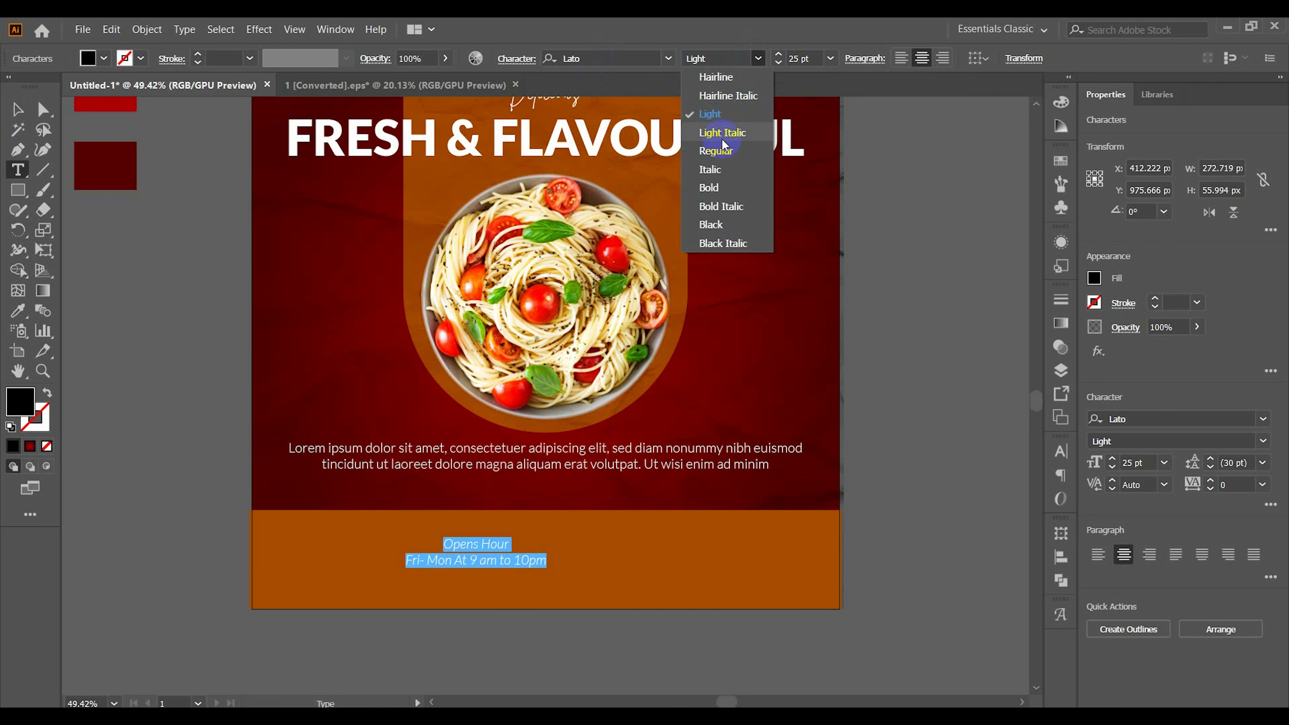
pyautogui.click(719, 185)
pyautogui.click(1062, 450)
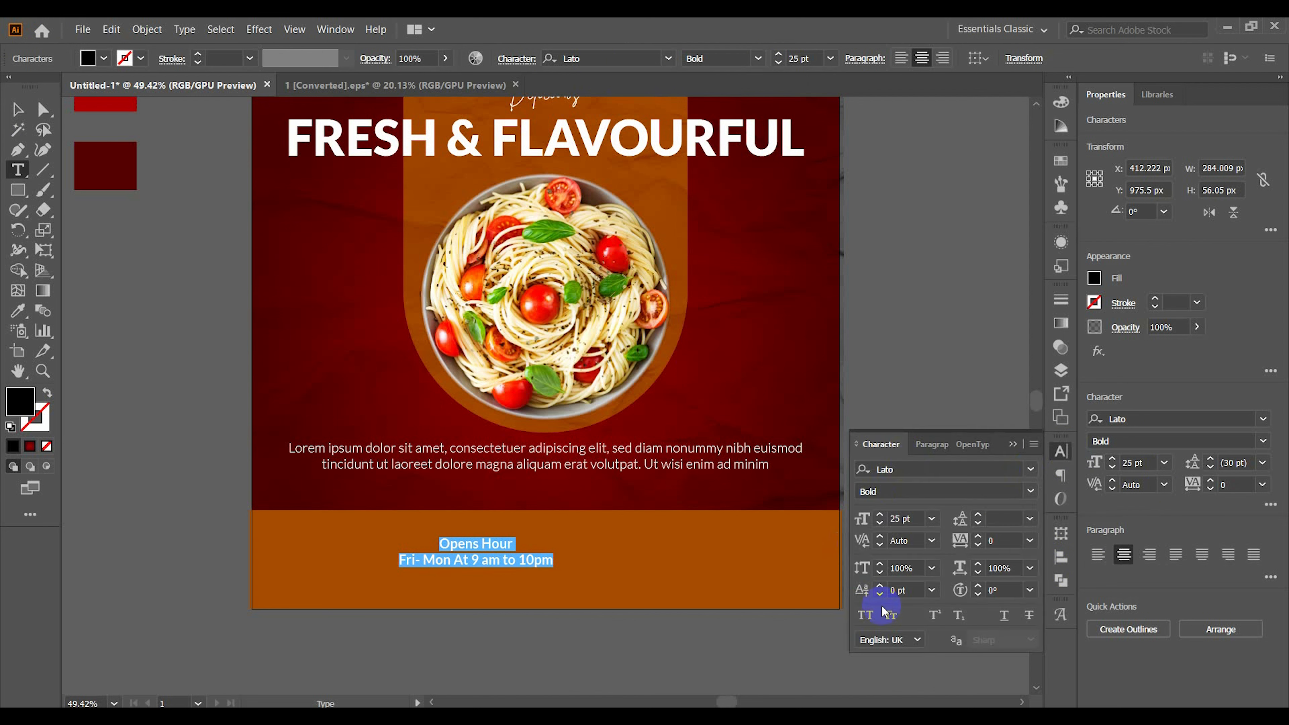
pyautogui.click(859, 615)
pyautogui.click(19, 109)
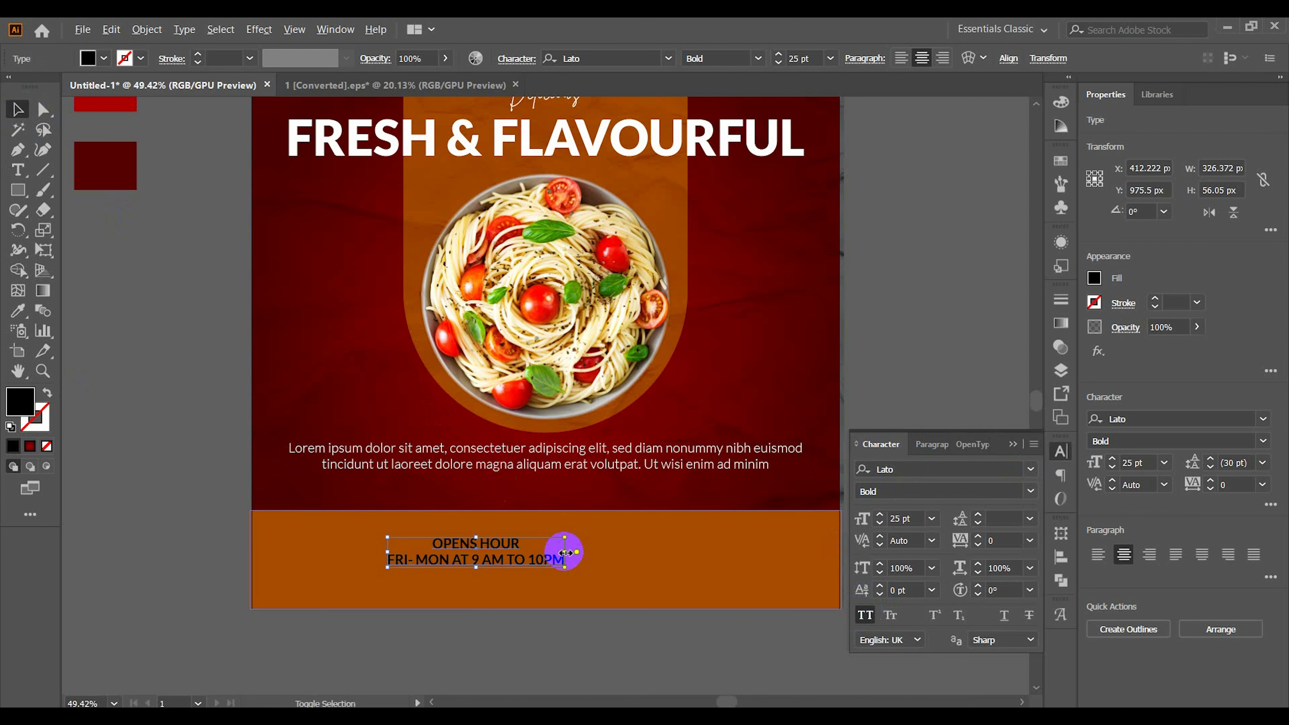
pyautogui.moveTo(565, 553); pyautogui.dragTo(613, 562)
# Step: Fill the opening-hours text with white
pyautogui.doubleClick(20, 401)
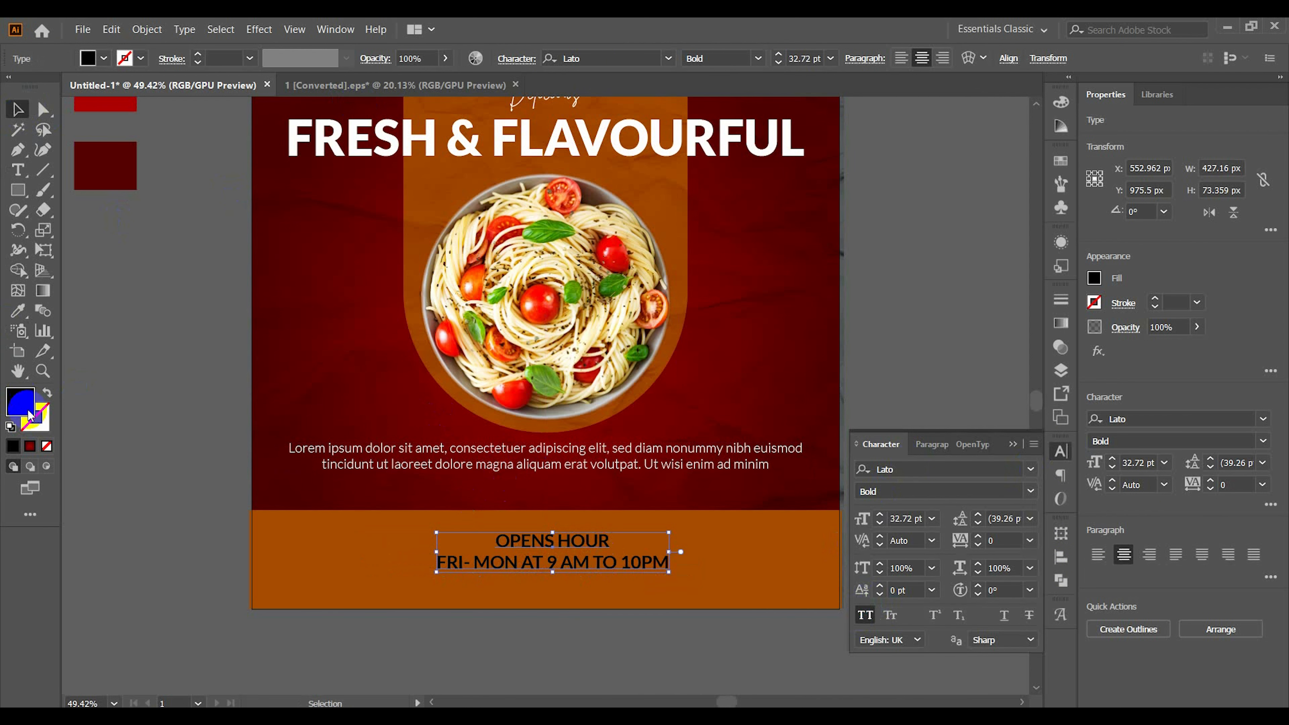
pyautogui.click(691, 337)
pyautogui.click(1062, 326)
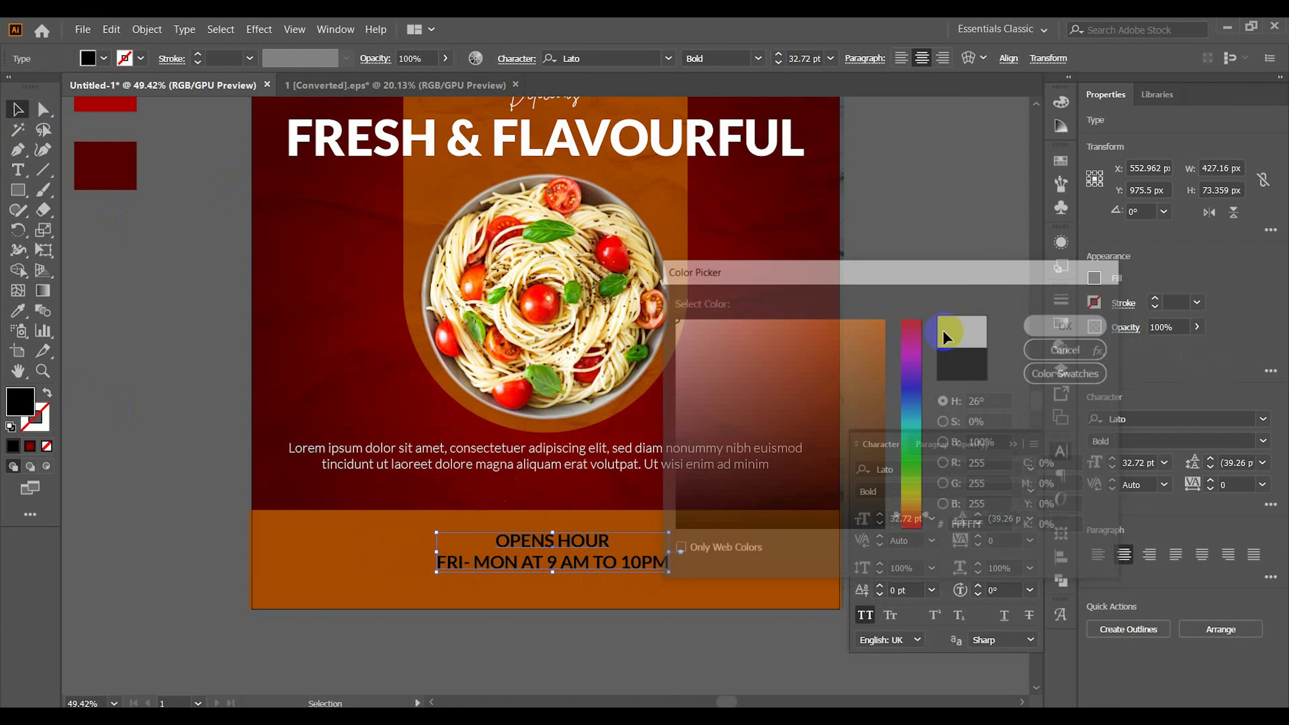
pyautogui.click(943, 430)
pyautogui.click(1013, 444)
# Step: Set both lines of the opening-hours text to 35 pt
pyautogui.tripleClick(580, 565)
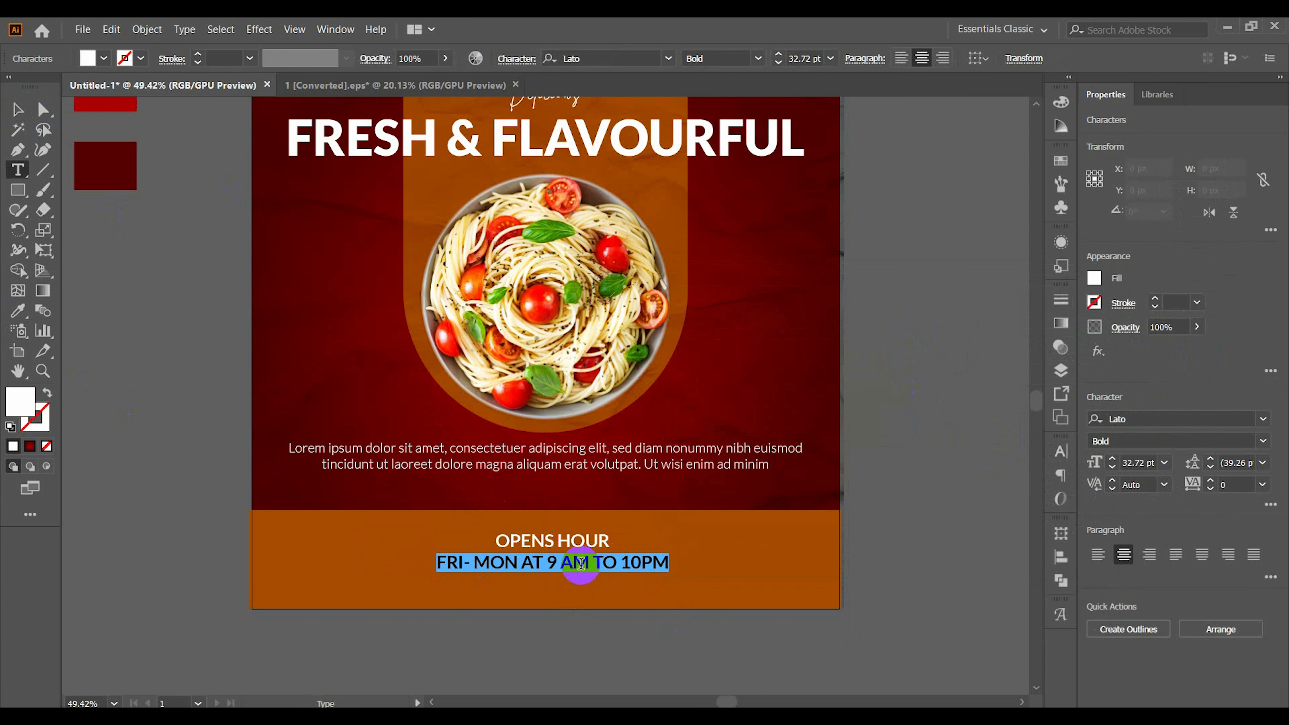
pyautogui.hotkey('ctrl', 'a')
pyautogui.click(778, 53)
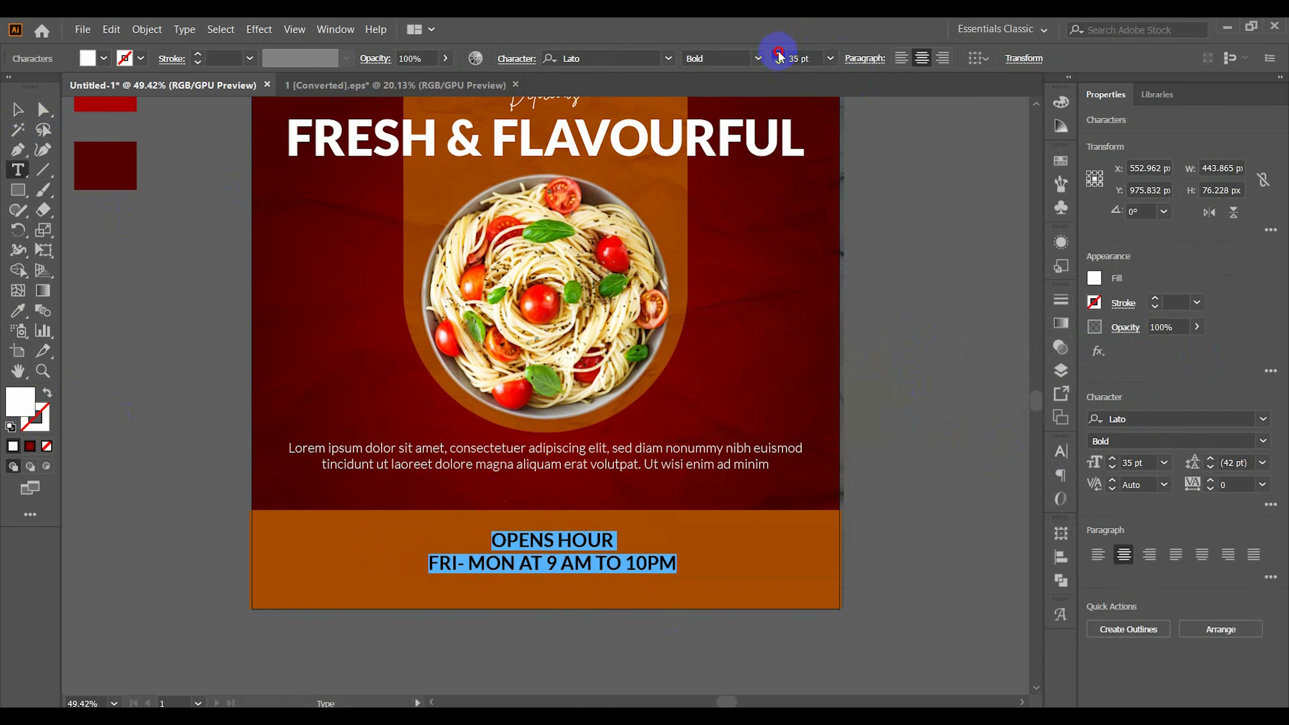
pyautogui.click(778, 54)
pyautogui.click(778, 54)
pyautogui.click(17, 109)
pyautogui.click(137, 371)
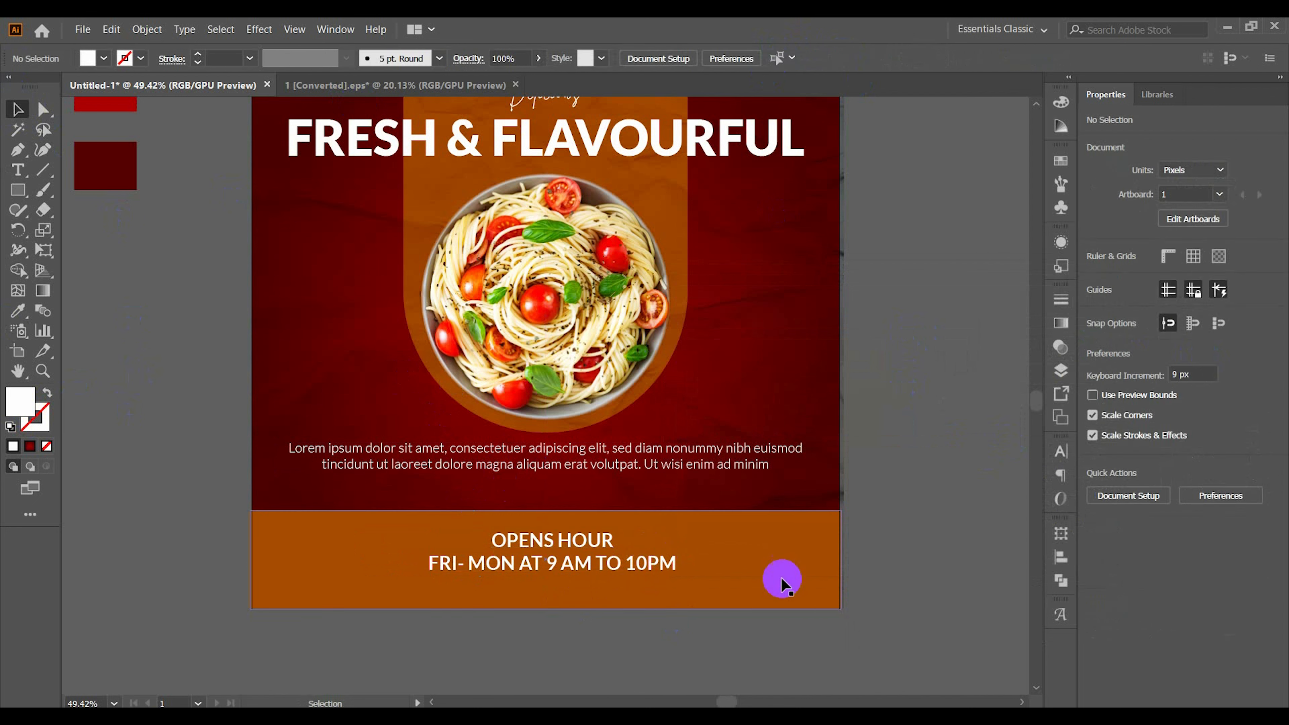
# Step: Center the opening-hours text horizontally and vertically on the orange bar and set its weight to Black
pyautogui.click(779, 581)
pyautogui.keyDown('shift'); pyautogui.click(613, 561); pyautogui.keyUp('shift')
pyautogui.click(563, 58)
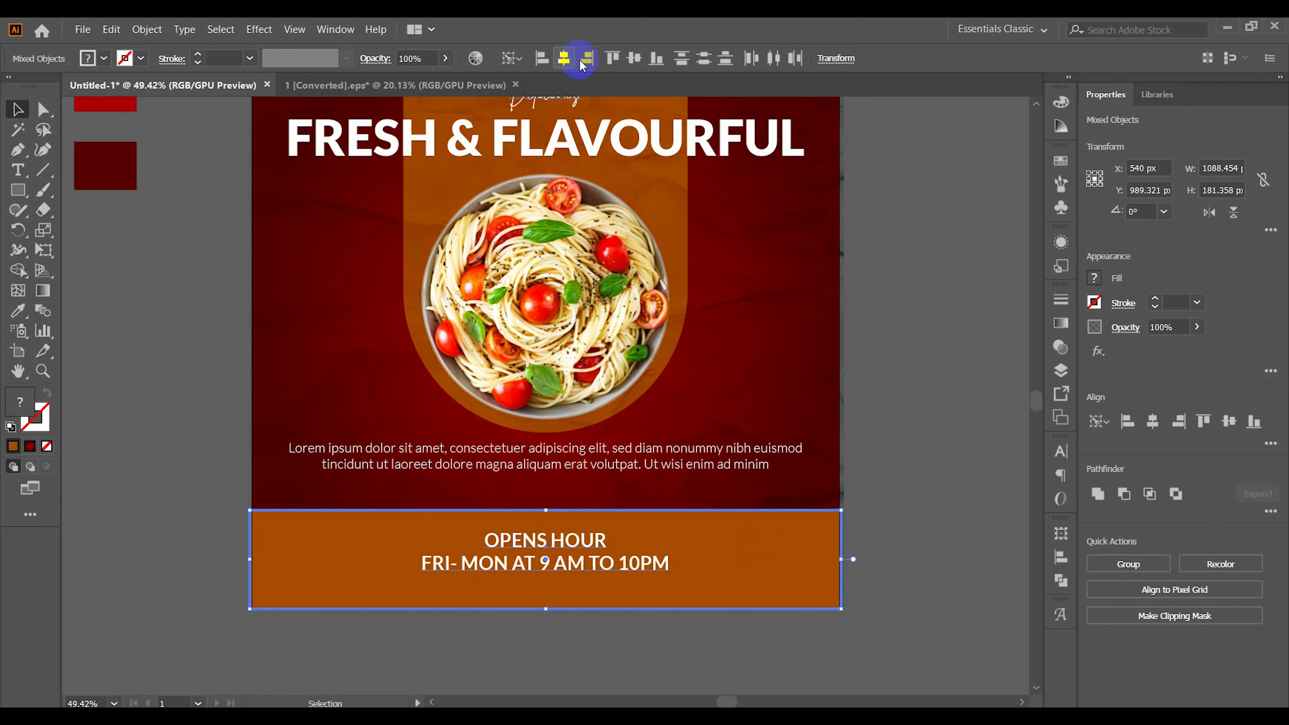
pyautogui.click(634, 58)
pyautogui.click(893, 347)
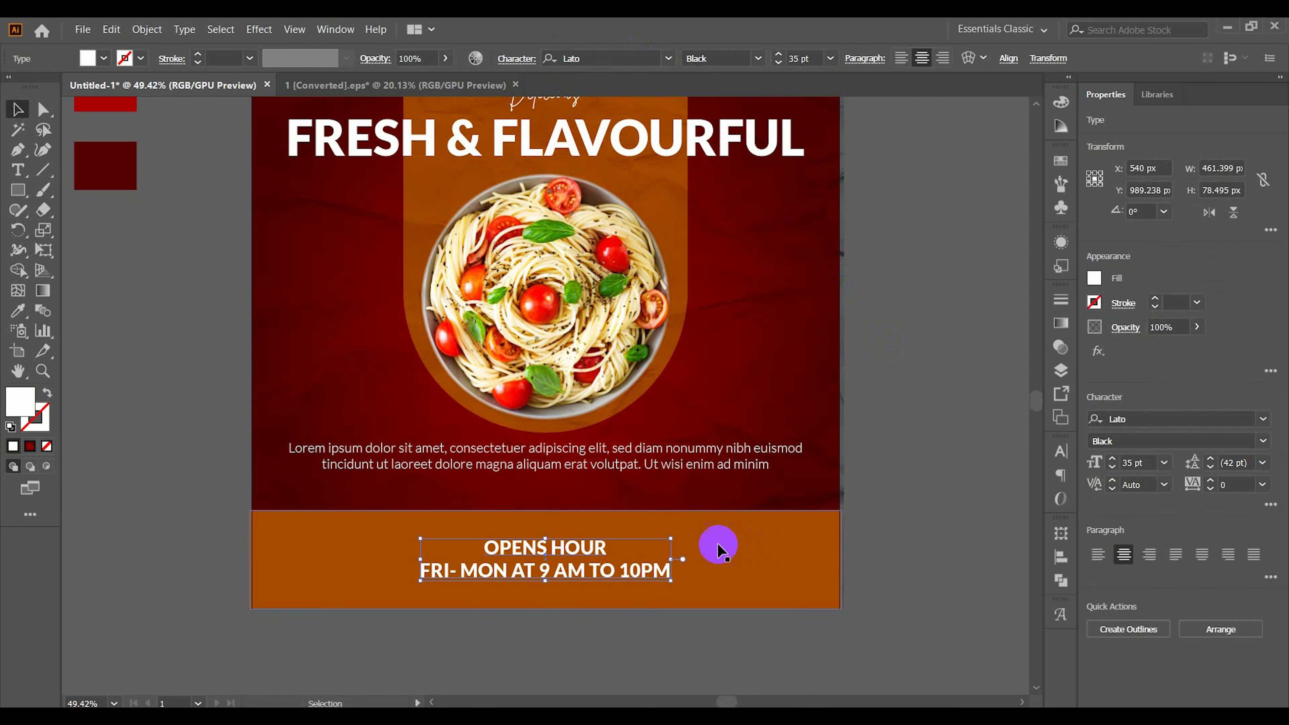
# Step: Enlarge only the OPENS HOUR line to 72 pt so it spans the width of the line beneath it
pyautogui.doubleClick(581, 540)
pyautogui.tripleClick(582, 541)
pyautogui.moveTo(777, 55); pyautogui.dragTo(778, 54)
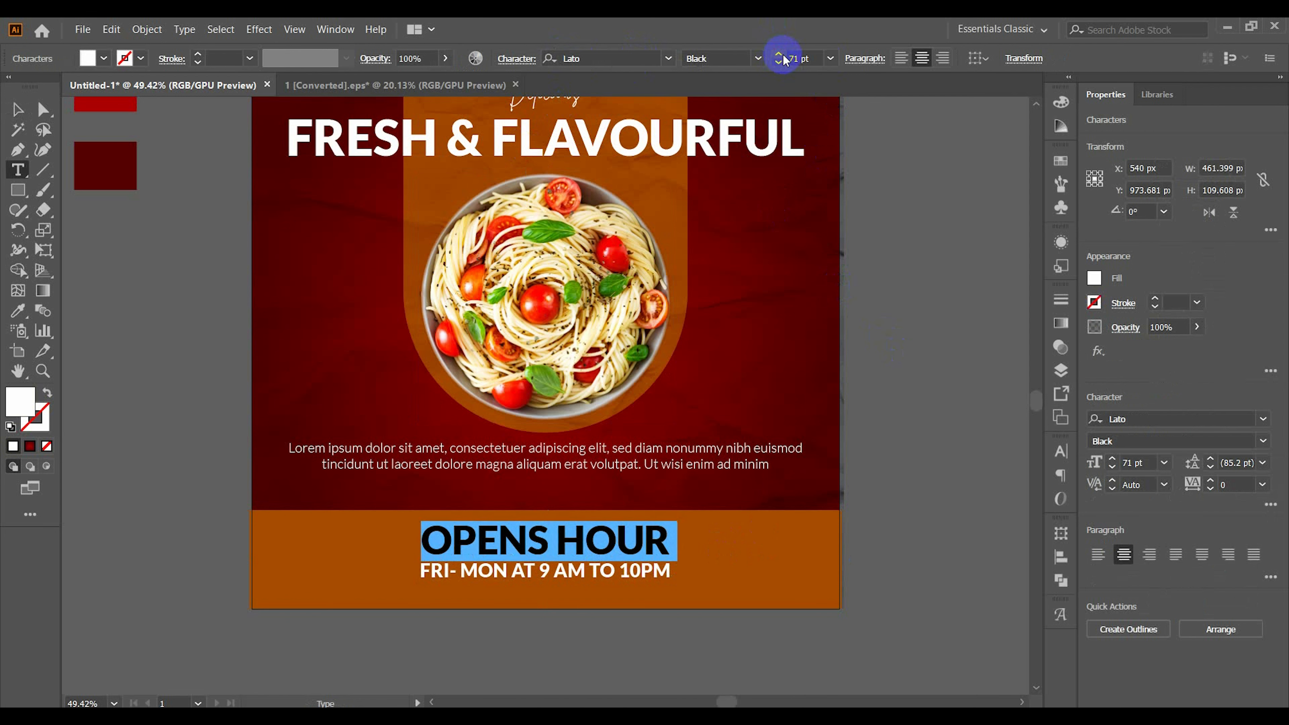
pyautogui.click(780, 54)
pyautogui.click(377, 409)
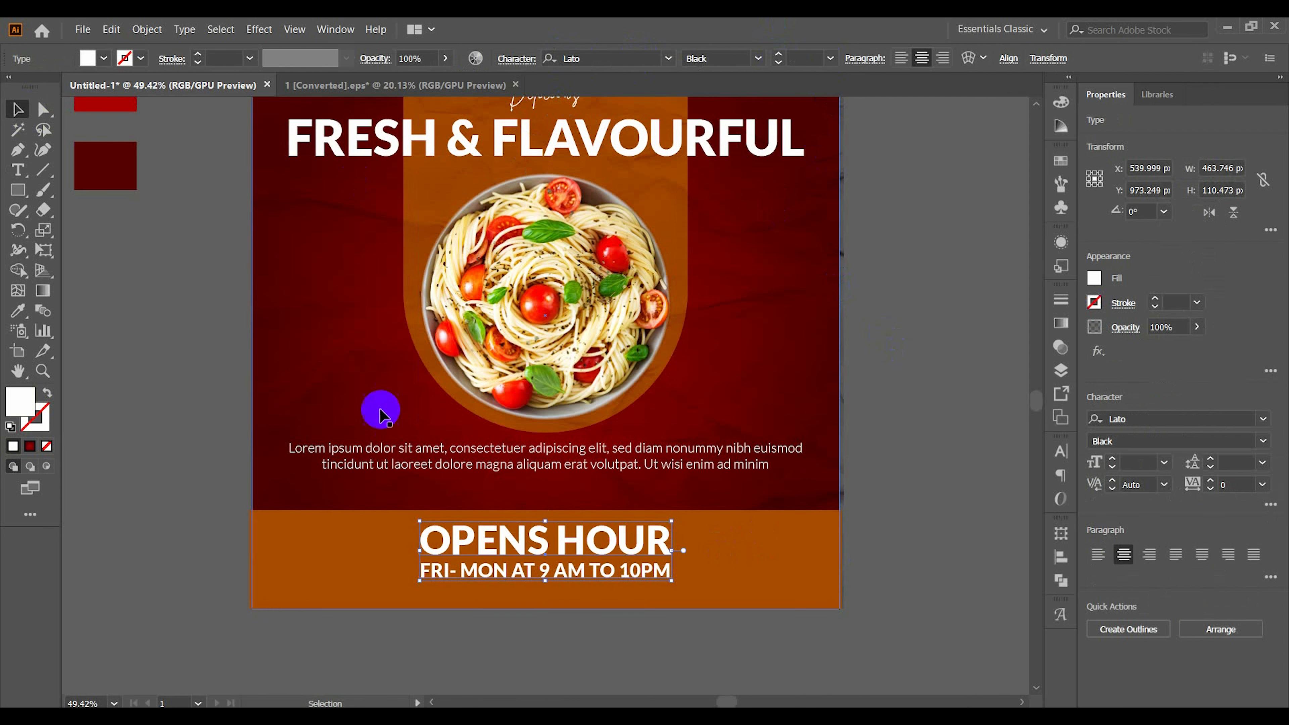
# Step: Set the leading of the FRI- MON AT 9 AM TO 10PM line to 45 pt
pyautogui.tripleClick(604, 575)
pyautogui.click(1063, 453)
pyautogui.click(977, 515)
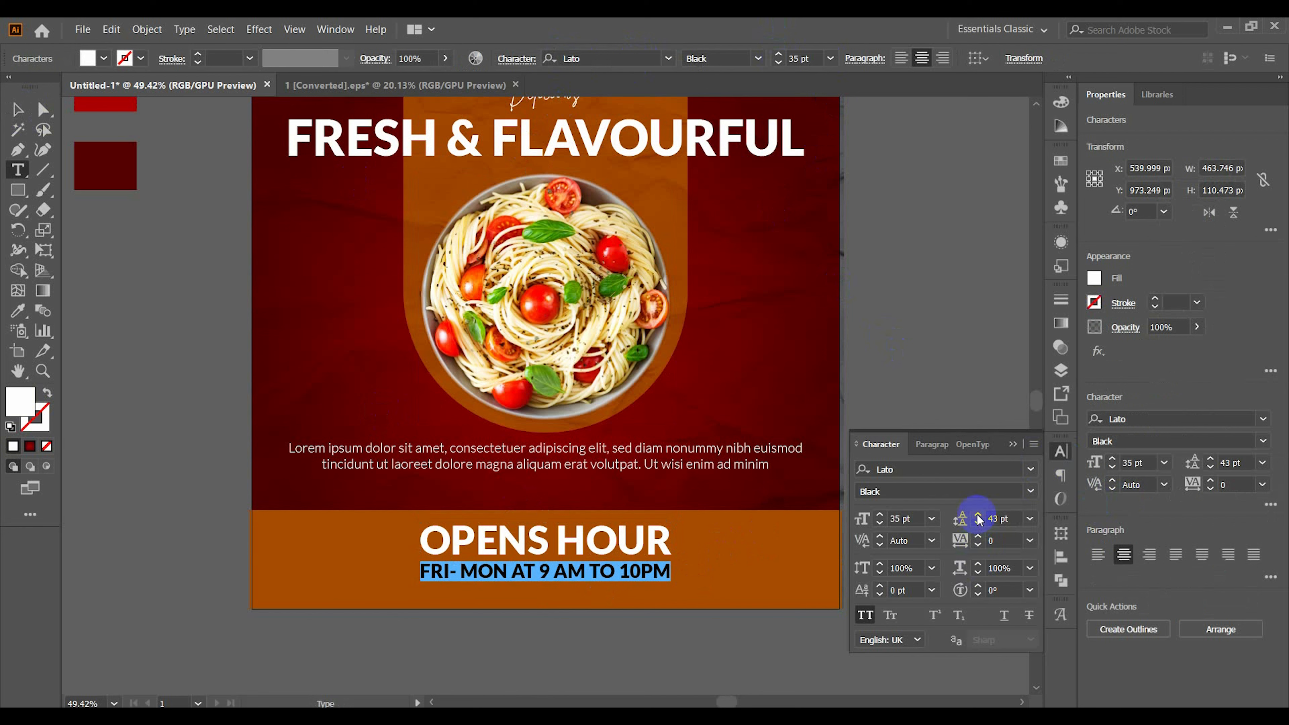
pyautogui.click(978, 514)
pyautogui.click(977, 515)
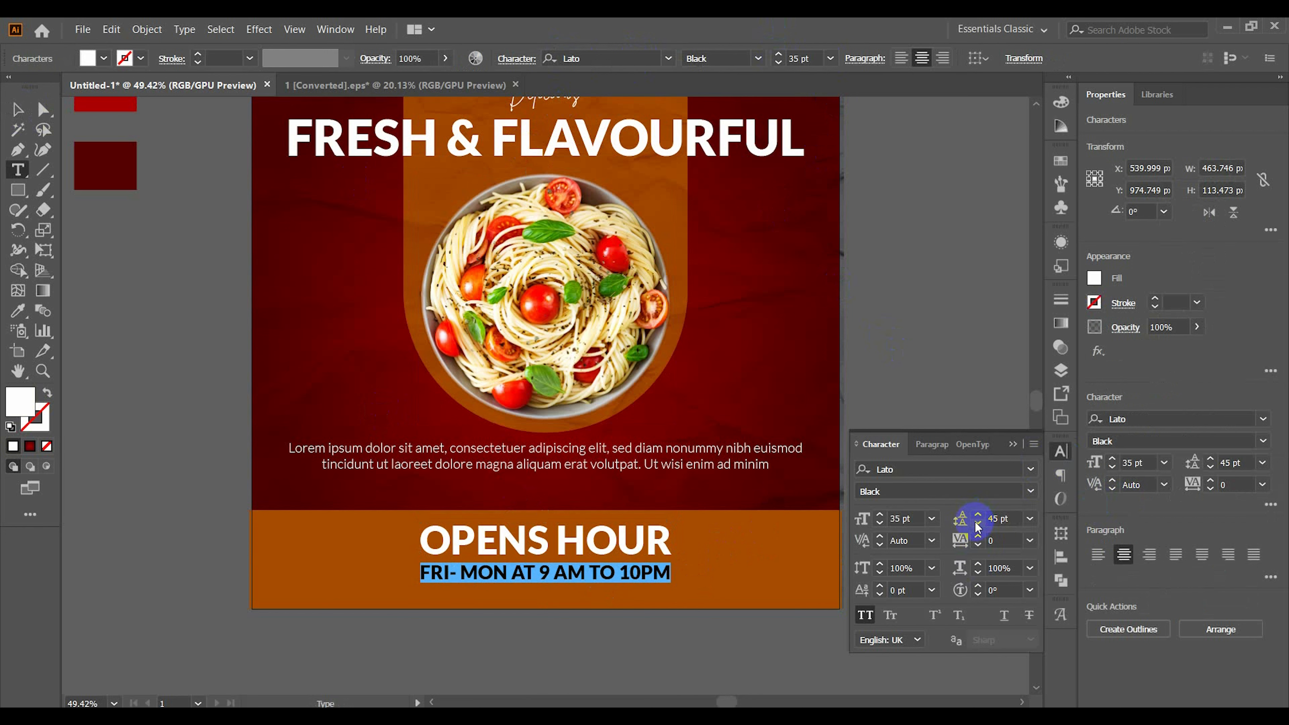
pyautogui.click(16, 114)
# Step: Center the opening-hours text block horizontally on the orange bar again
pyautogui.click(117, 301)
pyautogui.click(542, 574)
pyautogui.keyDown('shift'); pyautogui.click(392, 561); pyautogui.keyUp('shift')
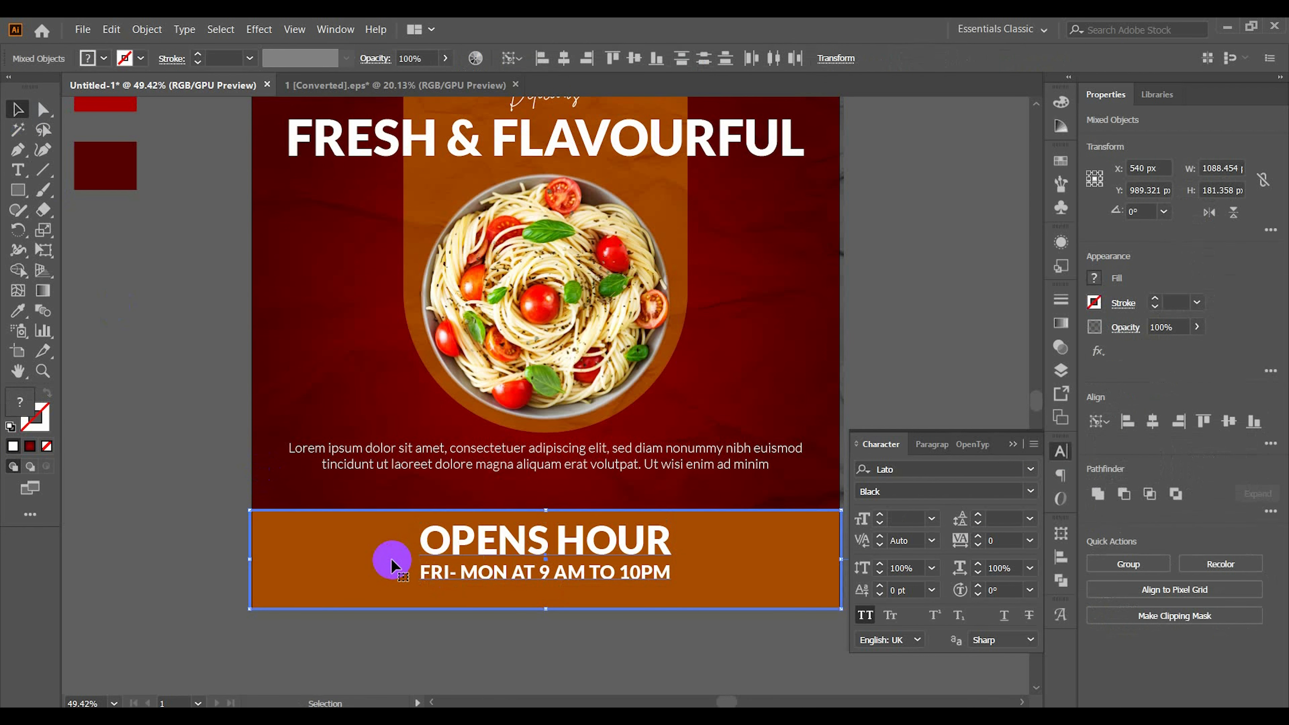
pyautogui.click(564, 60)
pyautogui.click(1015, 444)
pyautogui.click(983, 445)
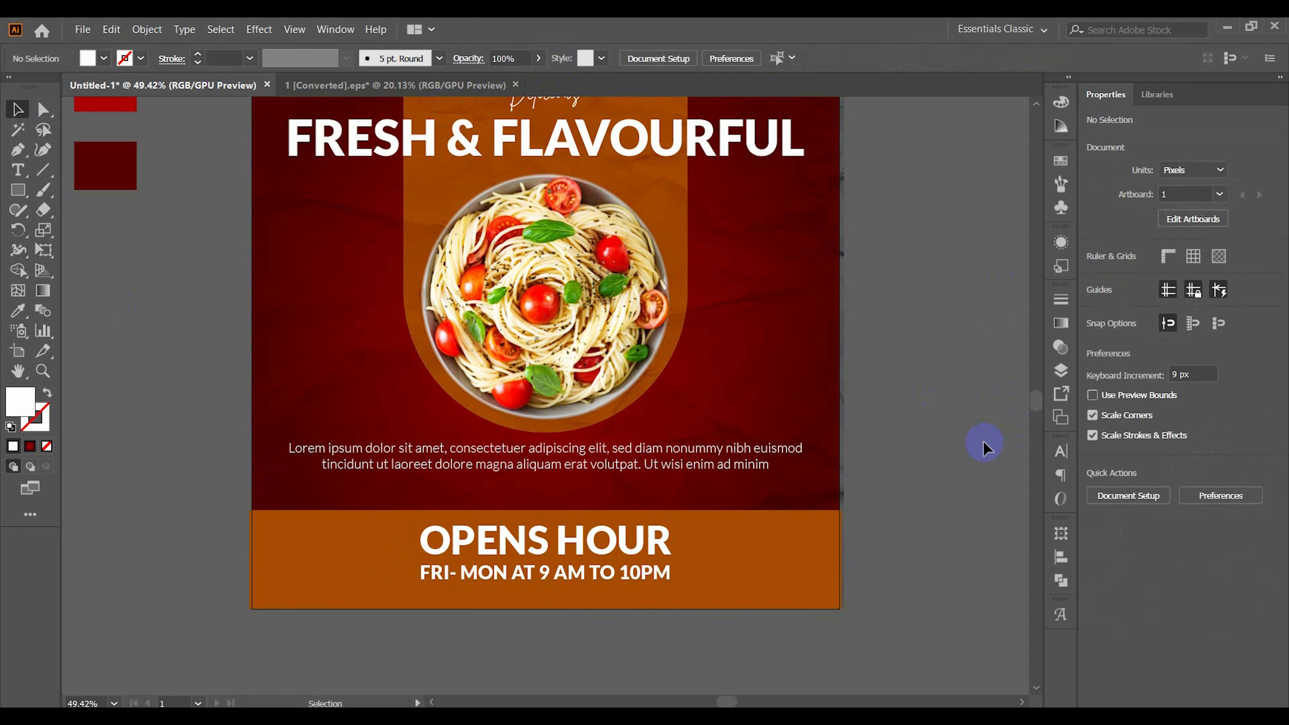
# Step: Scale the opening-hours text block down slightly to leave more margin inside the orange bar
pyautogui.click(639, 530)
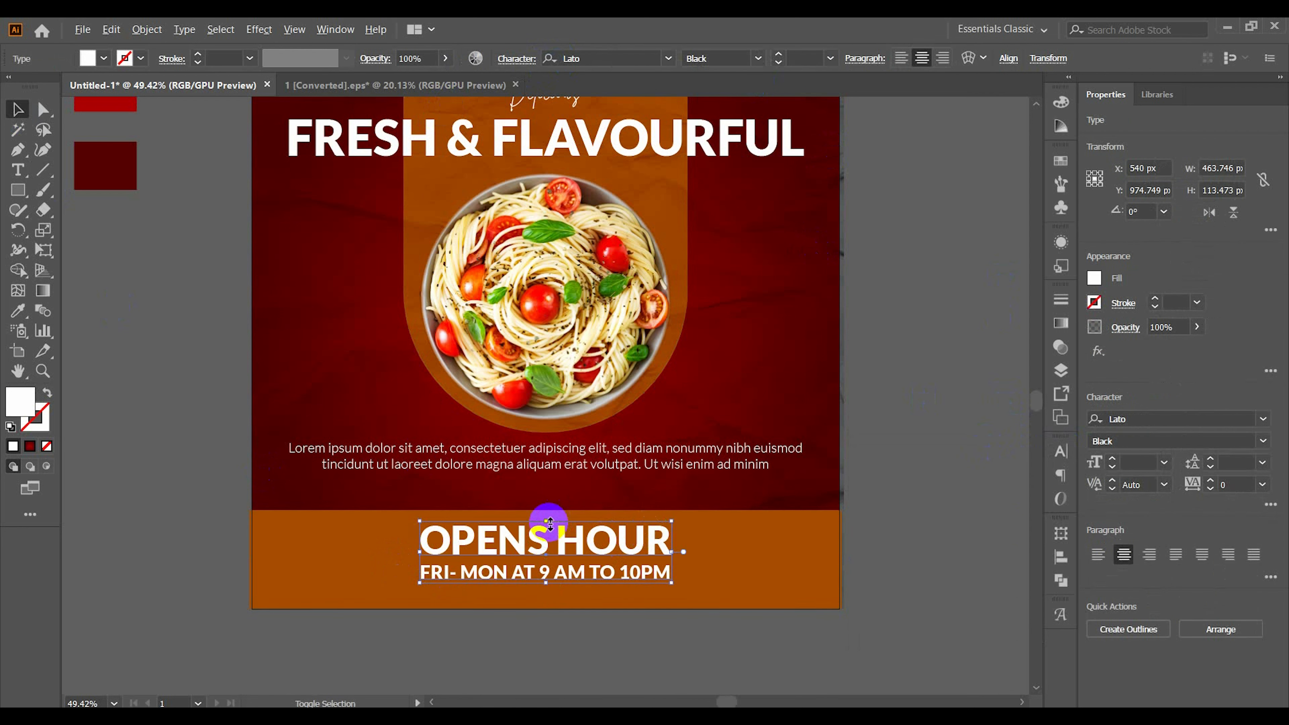
pyautogui.moveTo(547, 528); pyautogui.dragTo(548, 531)
pyautogui.click(864, 452)
# Step: Add a separate two-line placeholder address beside the artboard, with the street on one line and city and country on the next
pyautogui.press('t')
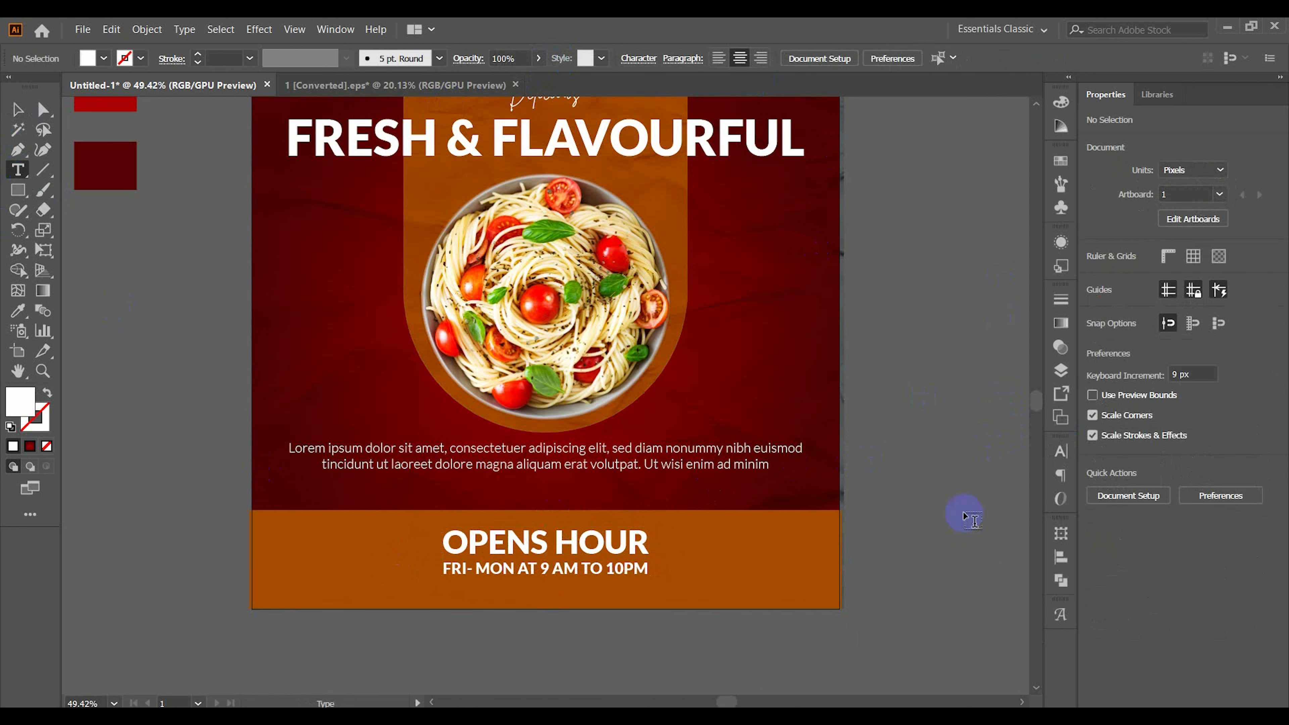
pyautogui.click(906, 499)
pyautogui.write('12')
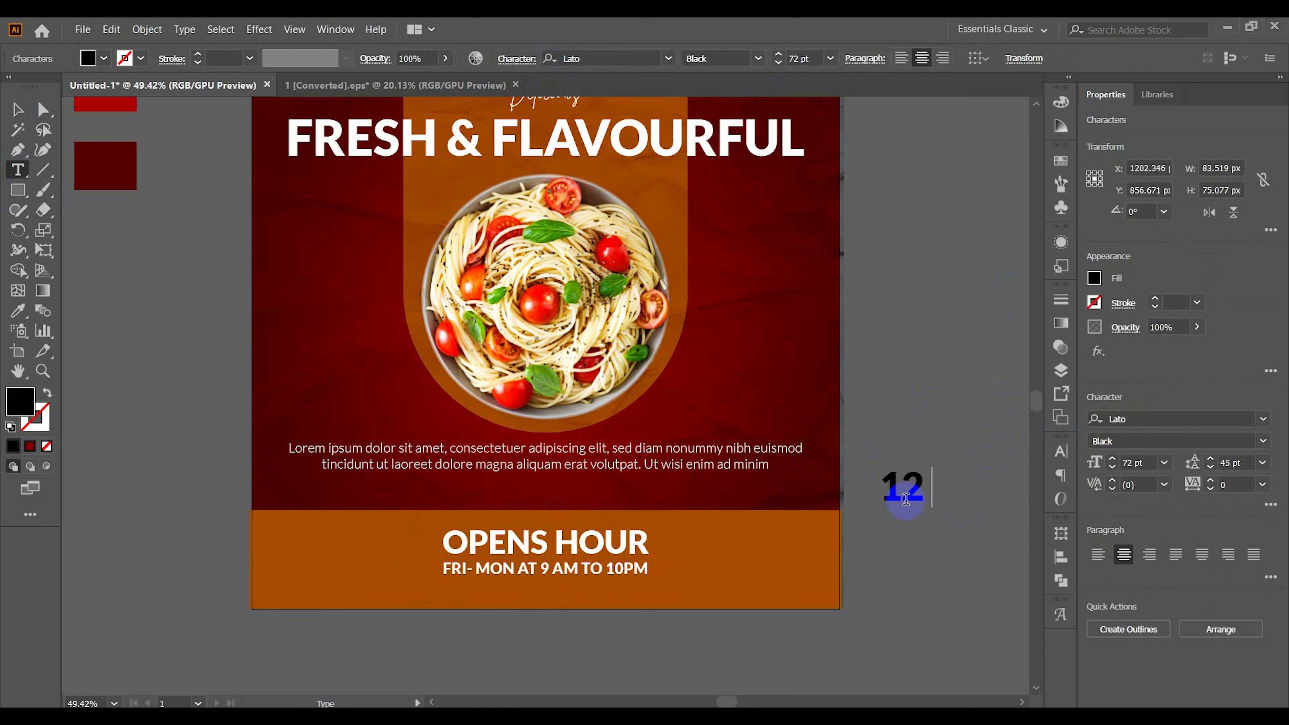
pyautogui.write(' STREET')
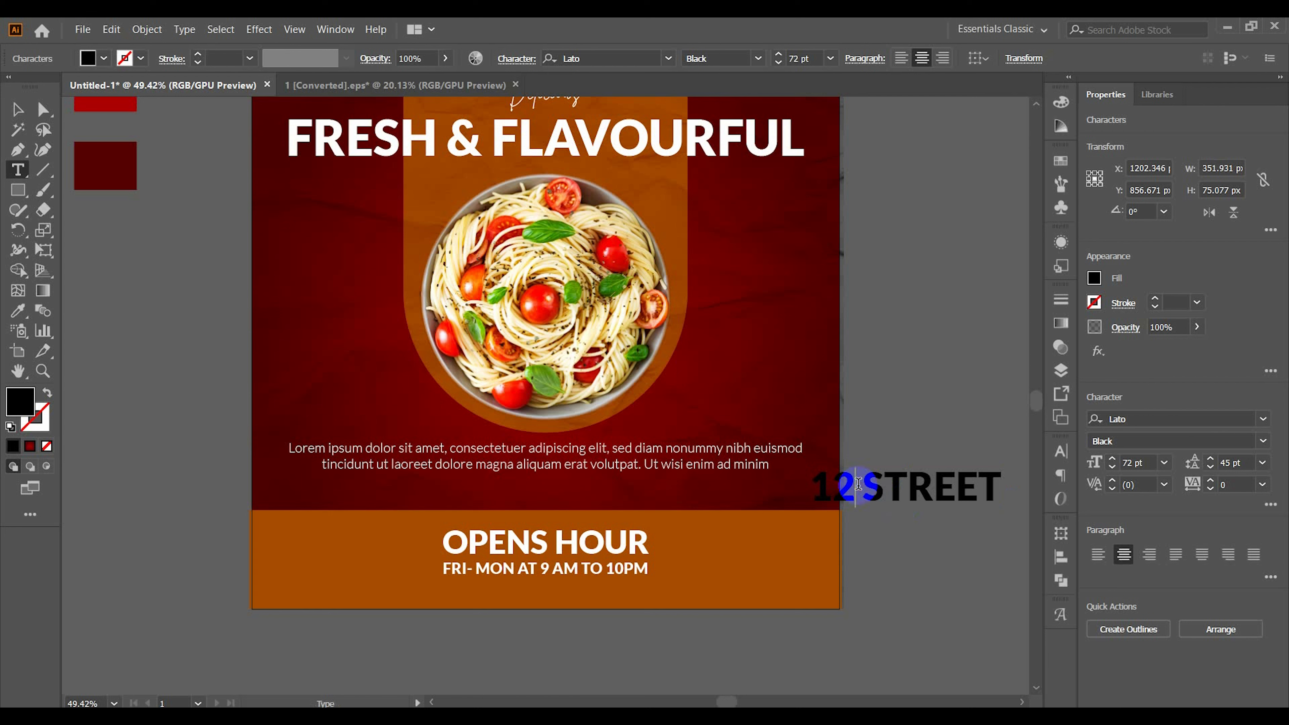
pyautogui.write('3')
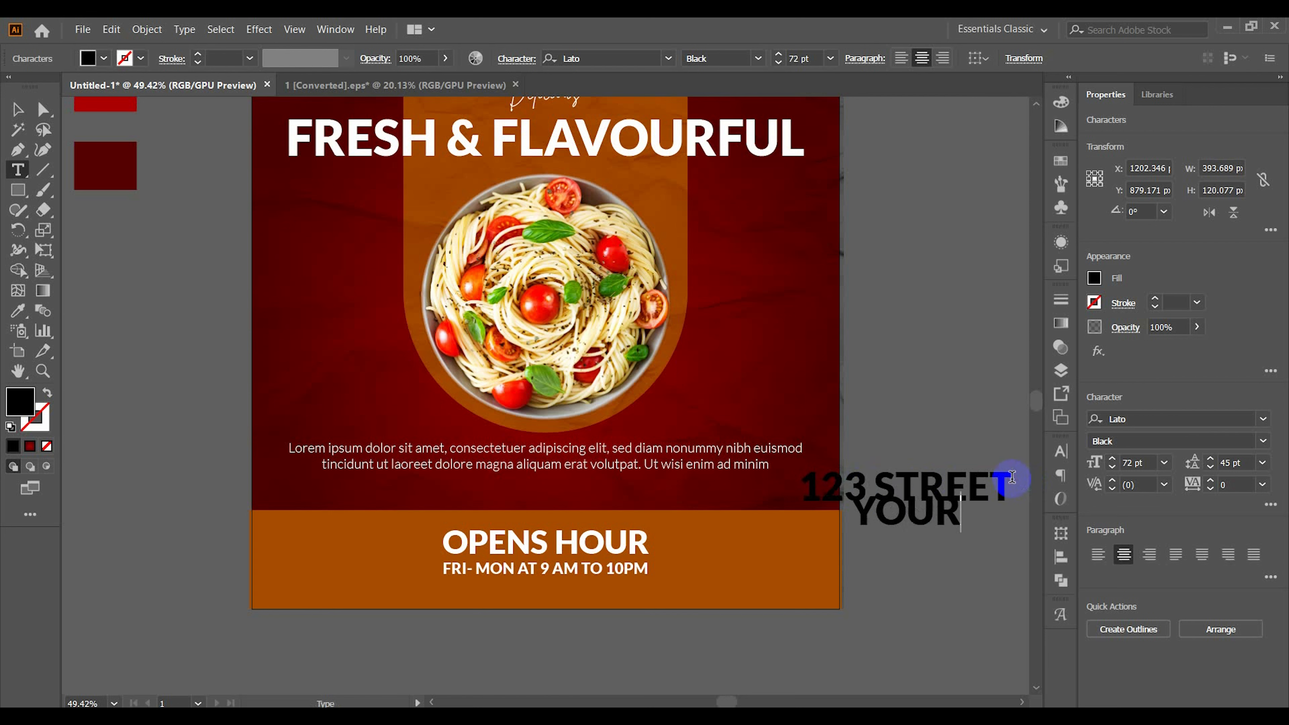
pyautogui.write(' CITY, C')
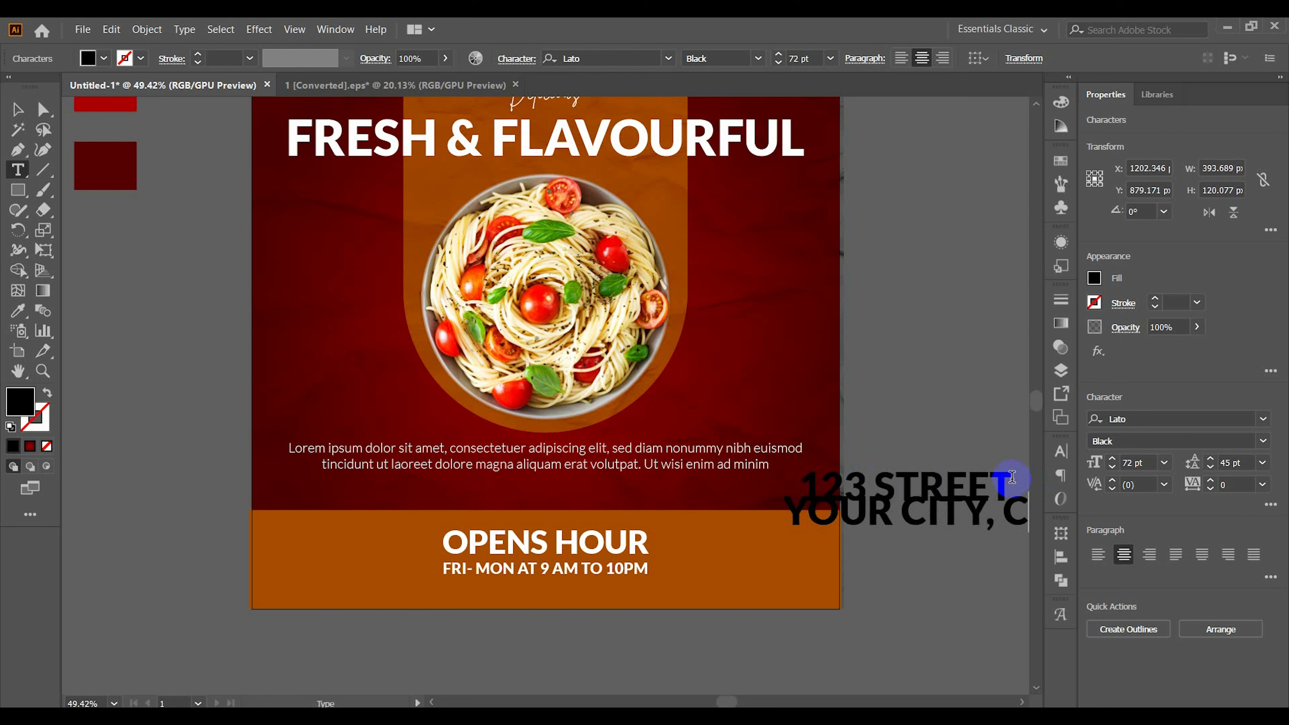
pyautogui.write('OUNTRY')
# Step: Set the whole address text to 24 pt in Lato Regular
pyautogui.hotkey('ctrl', 'a')
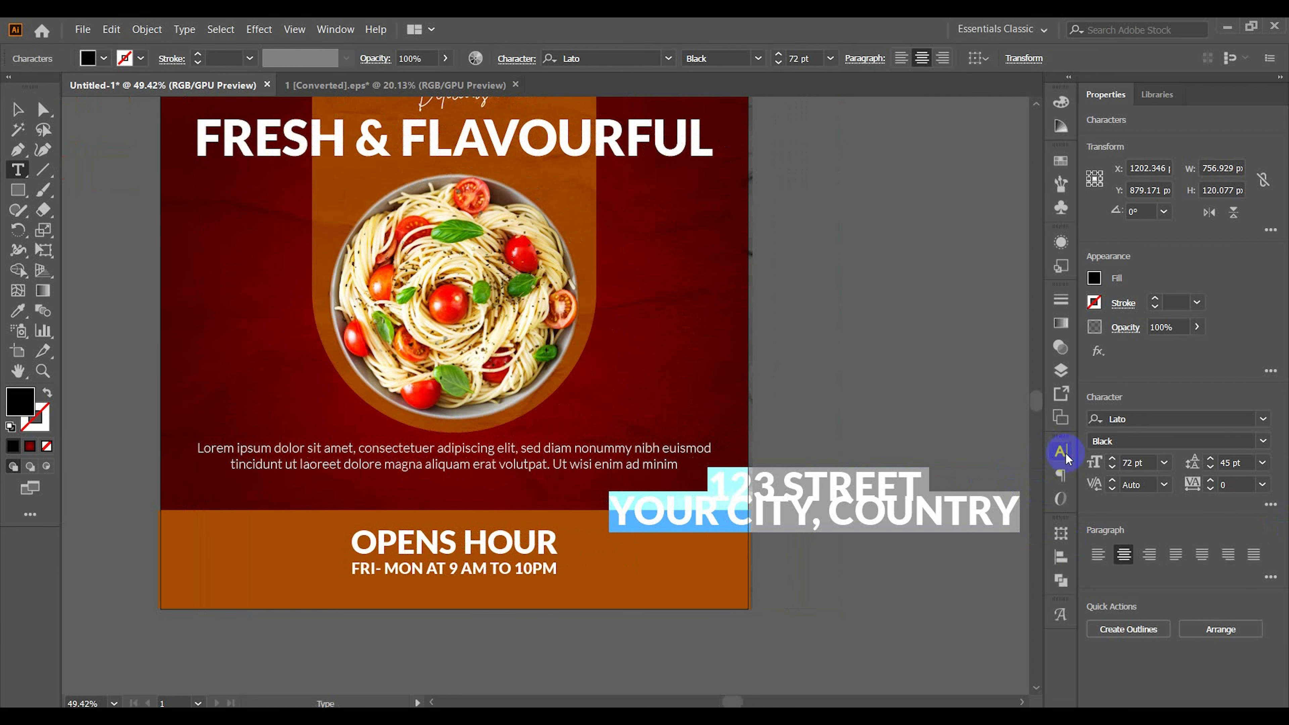
pyautogui.moveTo(779, 61); pyautogui.dragTo(779, 62)
pyautogui.click(758, 60)
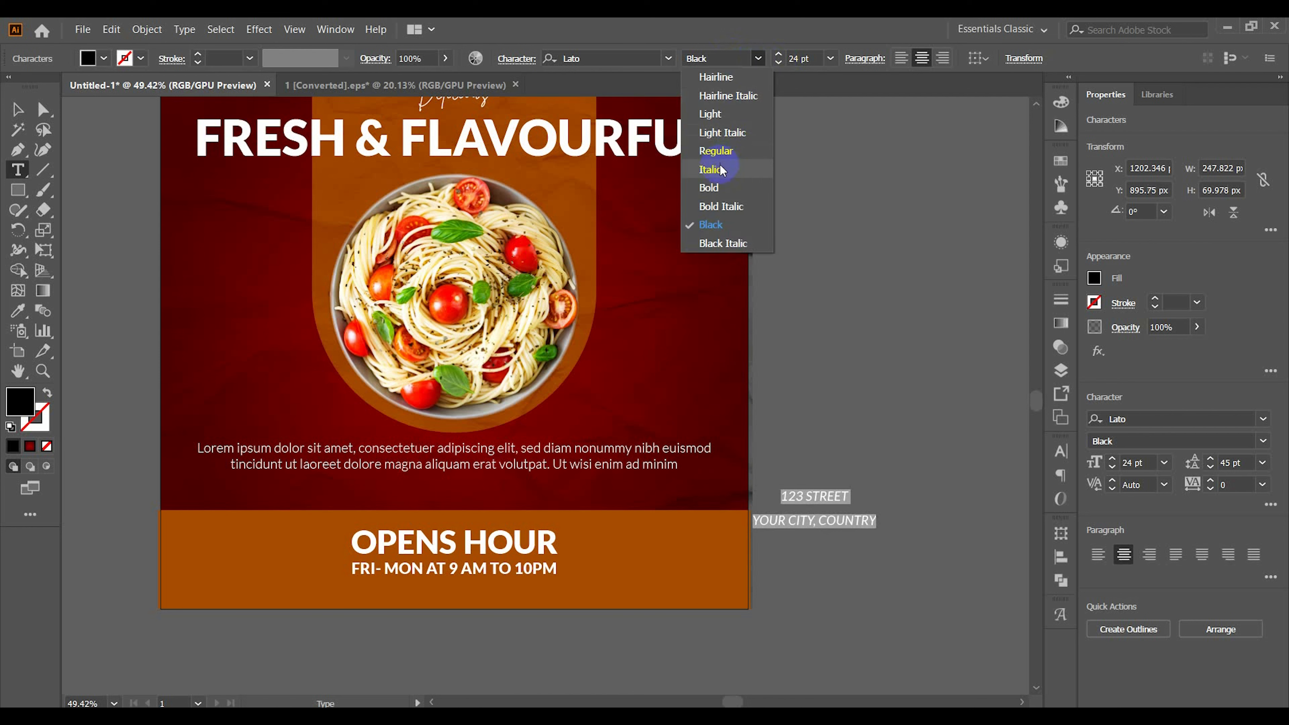
pyautogui.click(720, 147)
pyautogui.click(19, 110)
# Step: Move the address onto the orange bar before OPENS HOUR and align its left edge with the FRESH & FLAVOURFUL heading
pyautogui.moveTo(850, 520); pyautogui.dragTo(302, 564)
pyautogui.keyDown('shift'); pyautogui.click(208, 137); pyautogui.keyUp('shift')
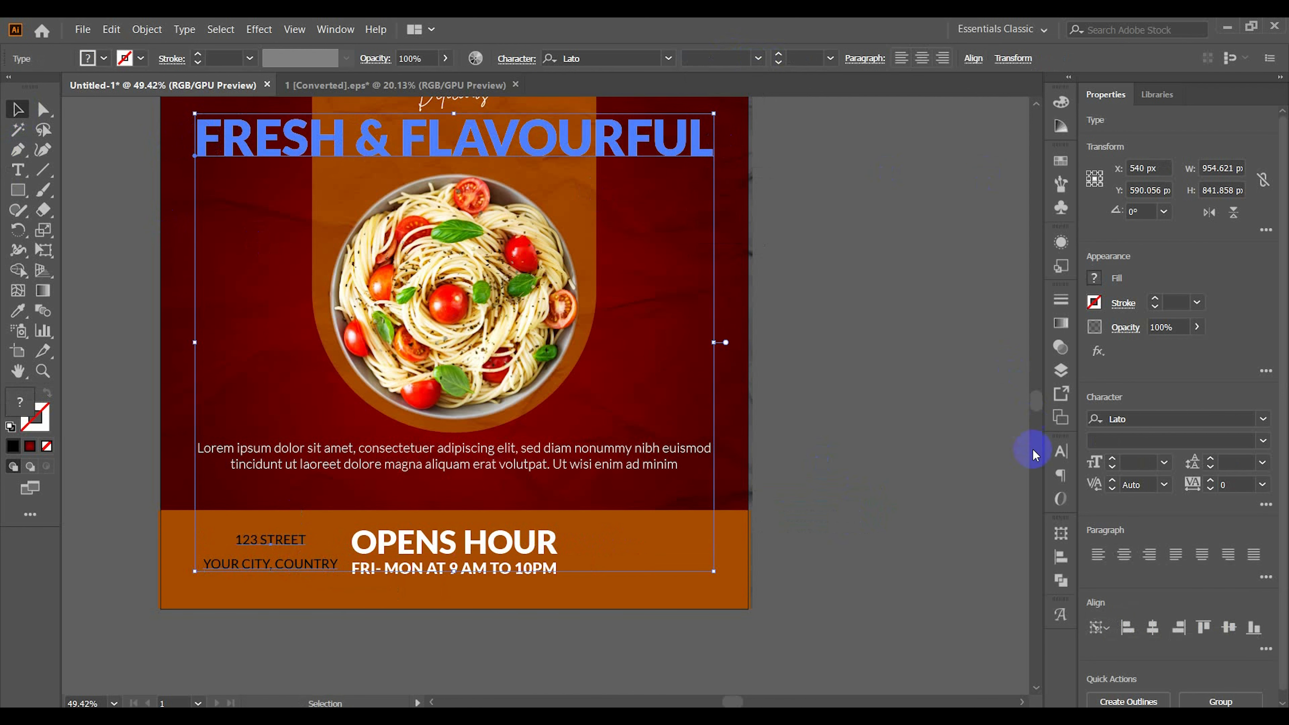
pyautogui.click(1061, 557)
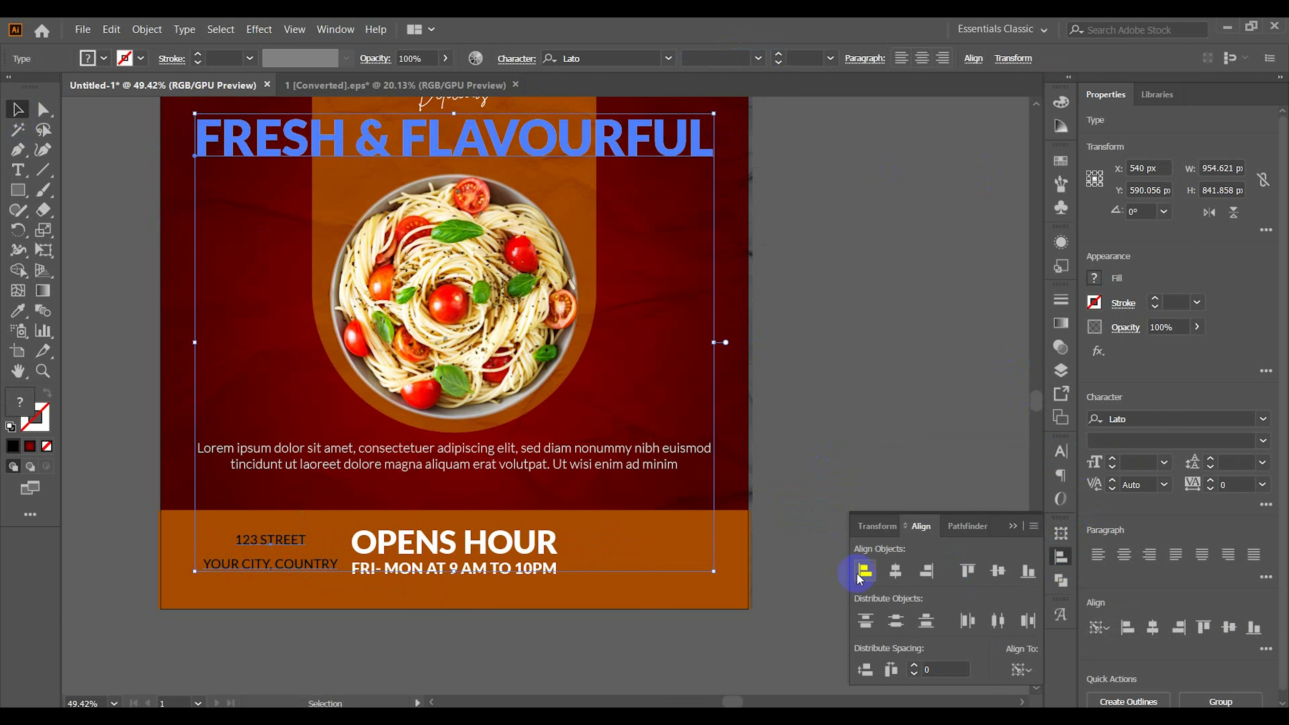
pyautogui.click(862, 569)
# Step: Tighten the leading of both address lines to 28 pt
pyautogui.click(285, 570)
pyautogui.doubleClick(285, 567)
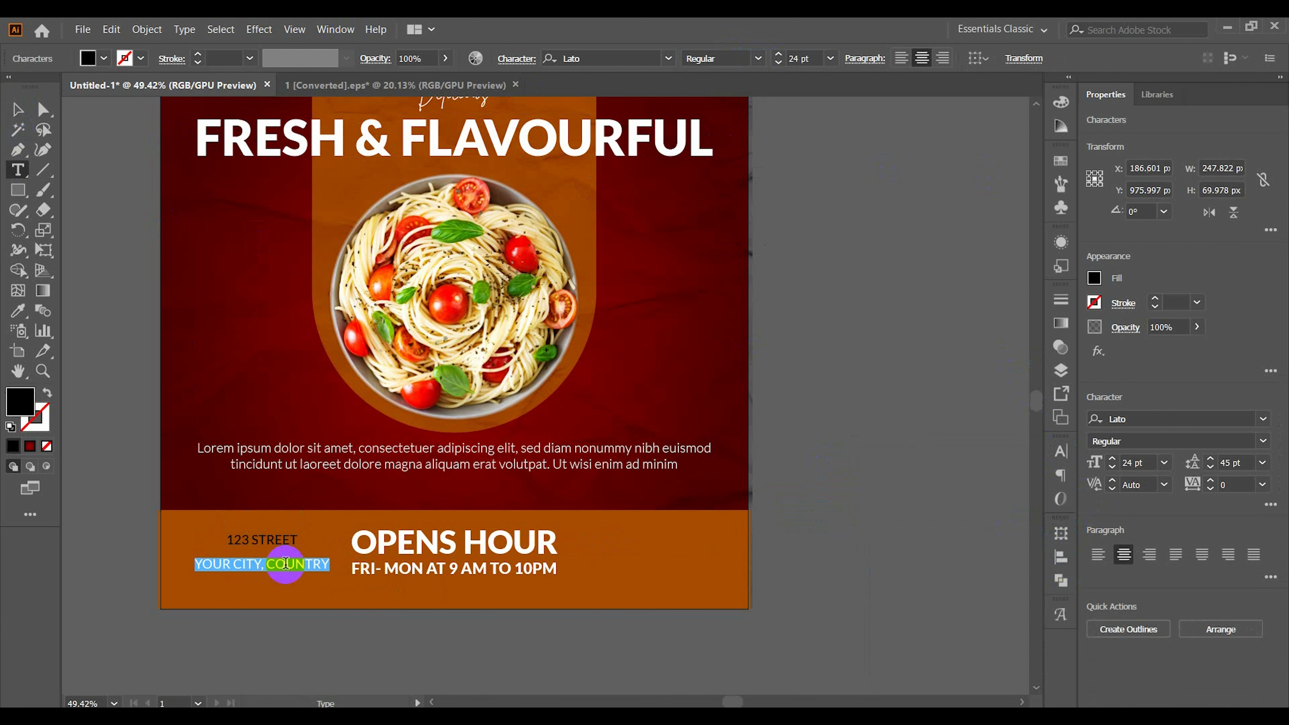
pyautogui.click(1062, 467)
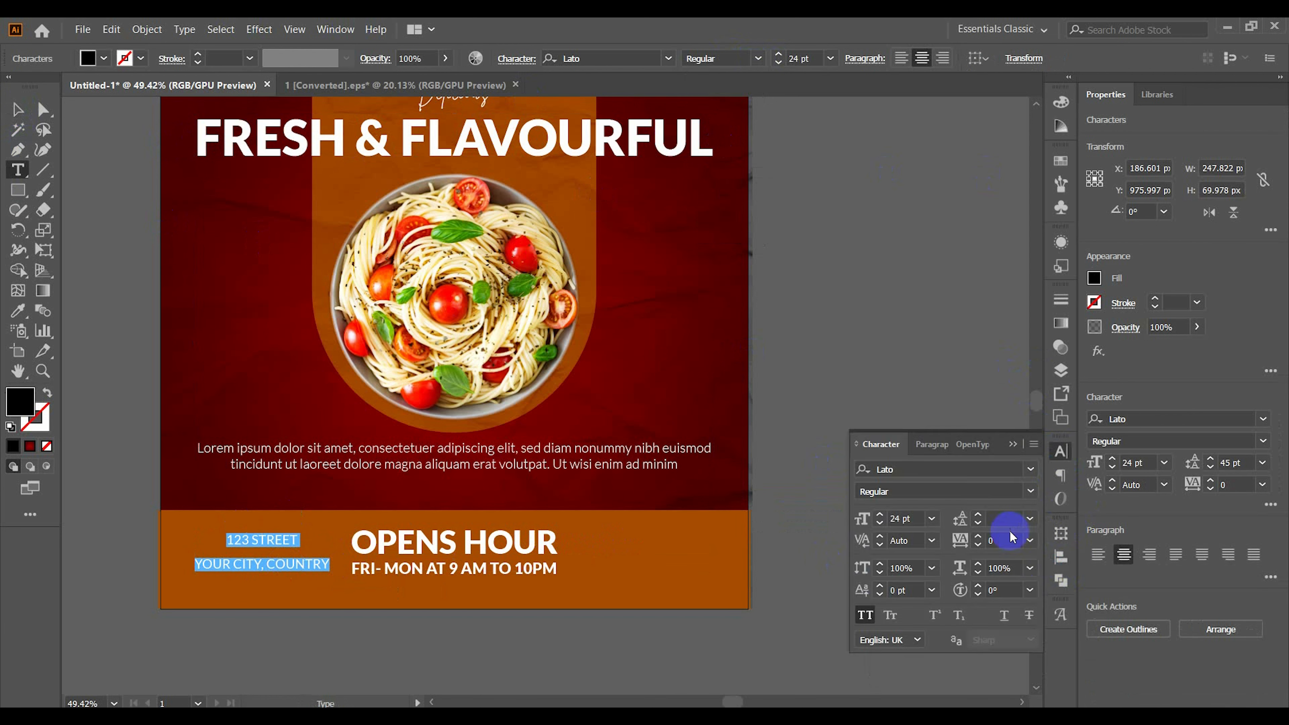
pyautogui.click(978, 523)
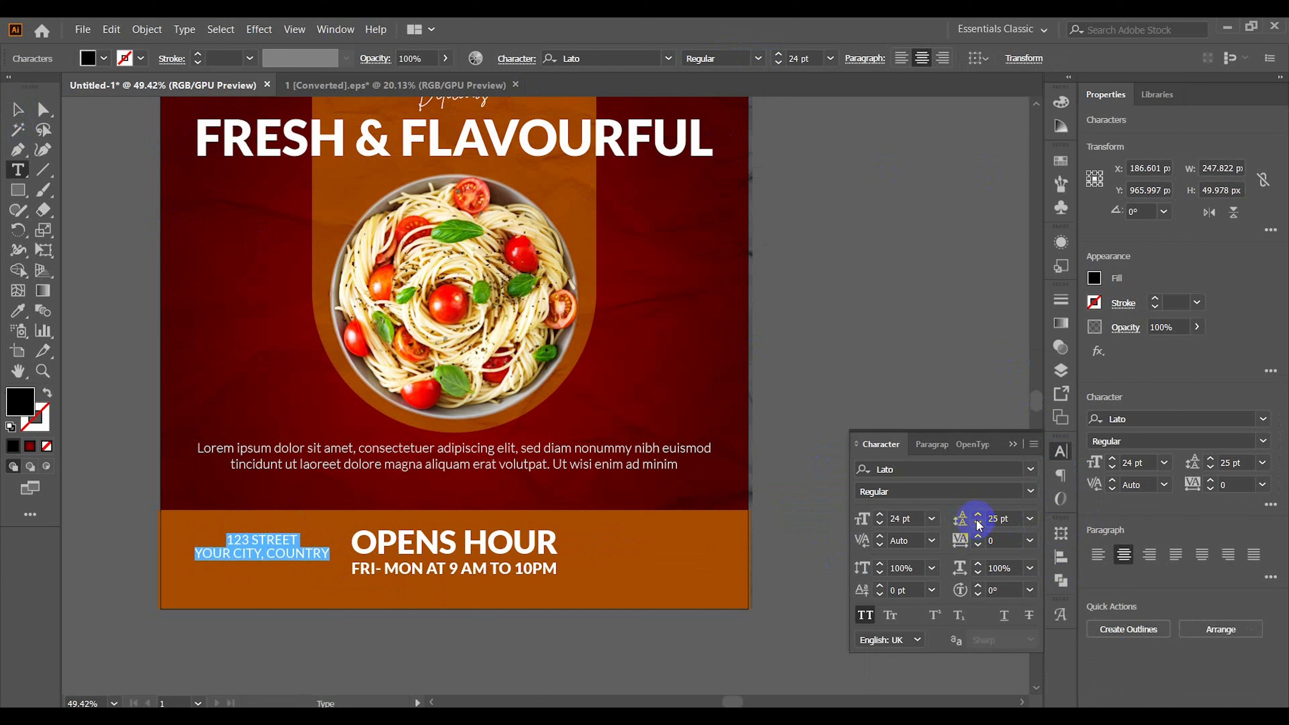
pyautogui.click(979, 514)
pyautogui.click(978, 514)
pyautogui.click(978, 514)
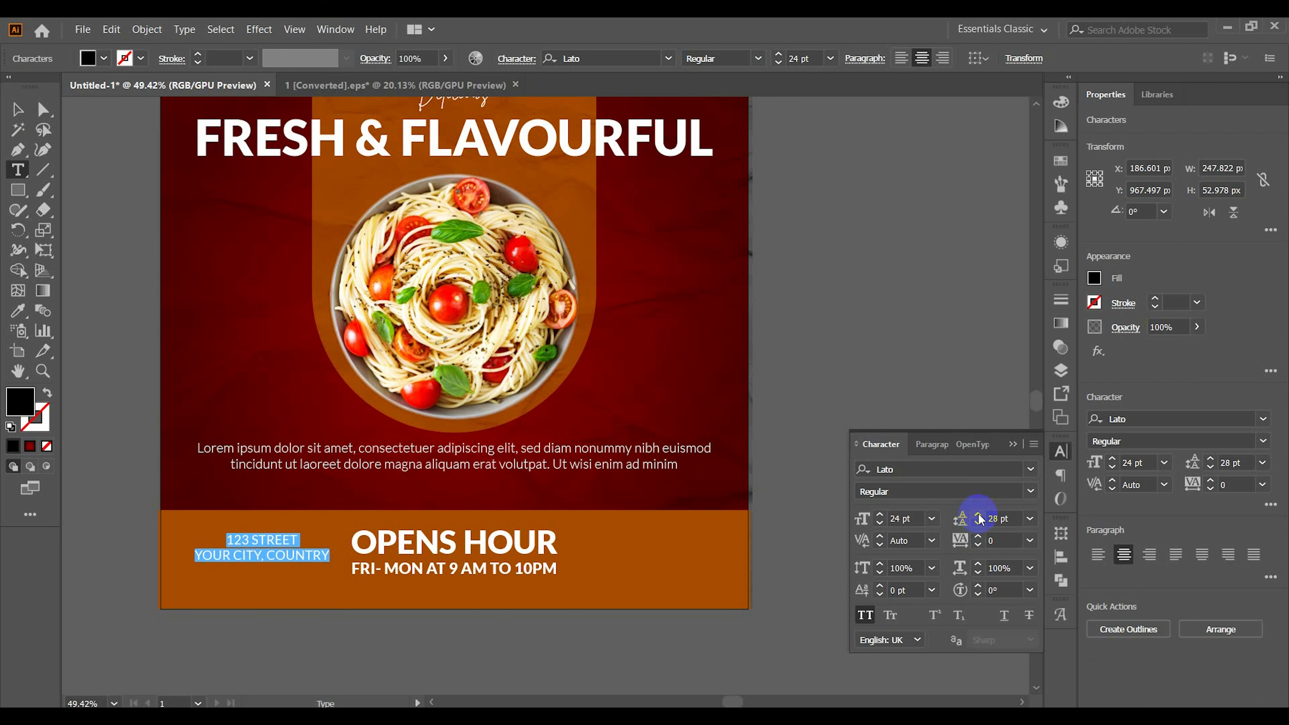
# Step: Fill the address text with white (ffffff)
pyautogui.click(19, 109)
pyautogui.doubleClick(11, 410)
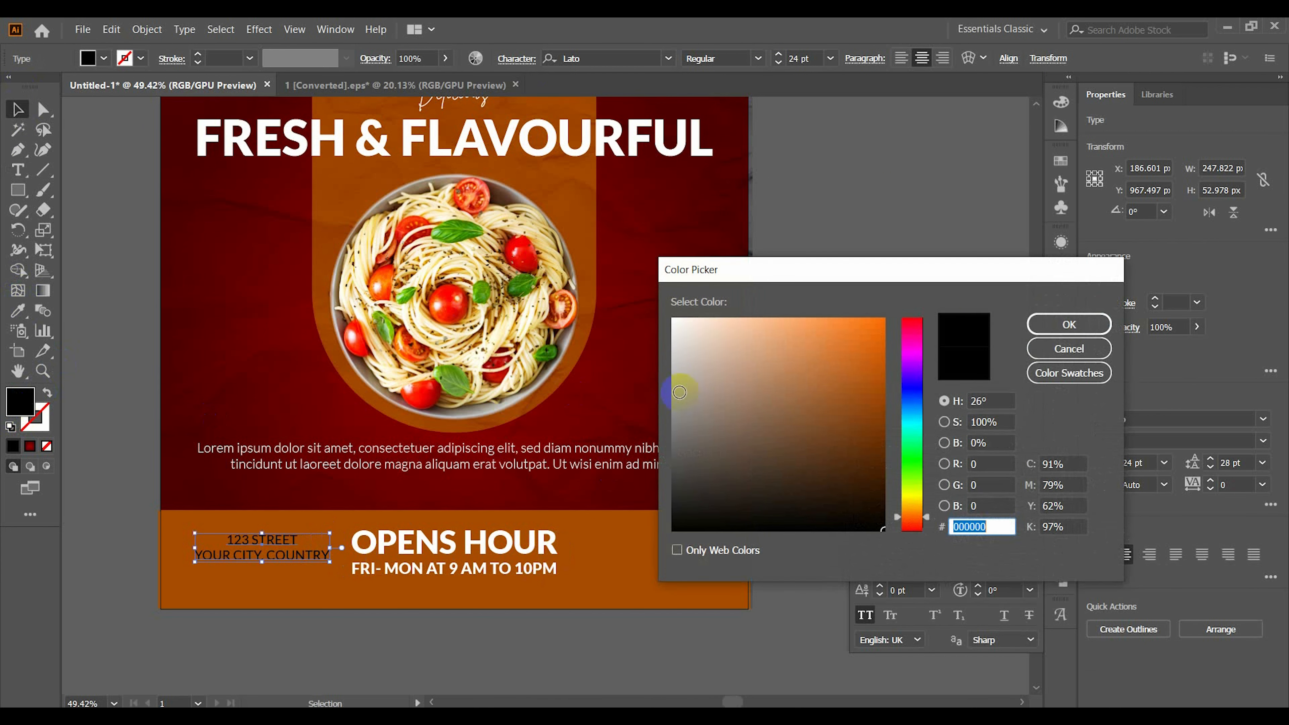
pyautogui.write('ffffff')
pyautogui.click(1064, 323)
pyautogui.click(850, 341)
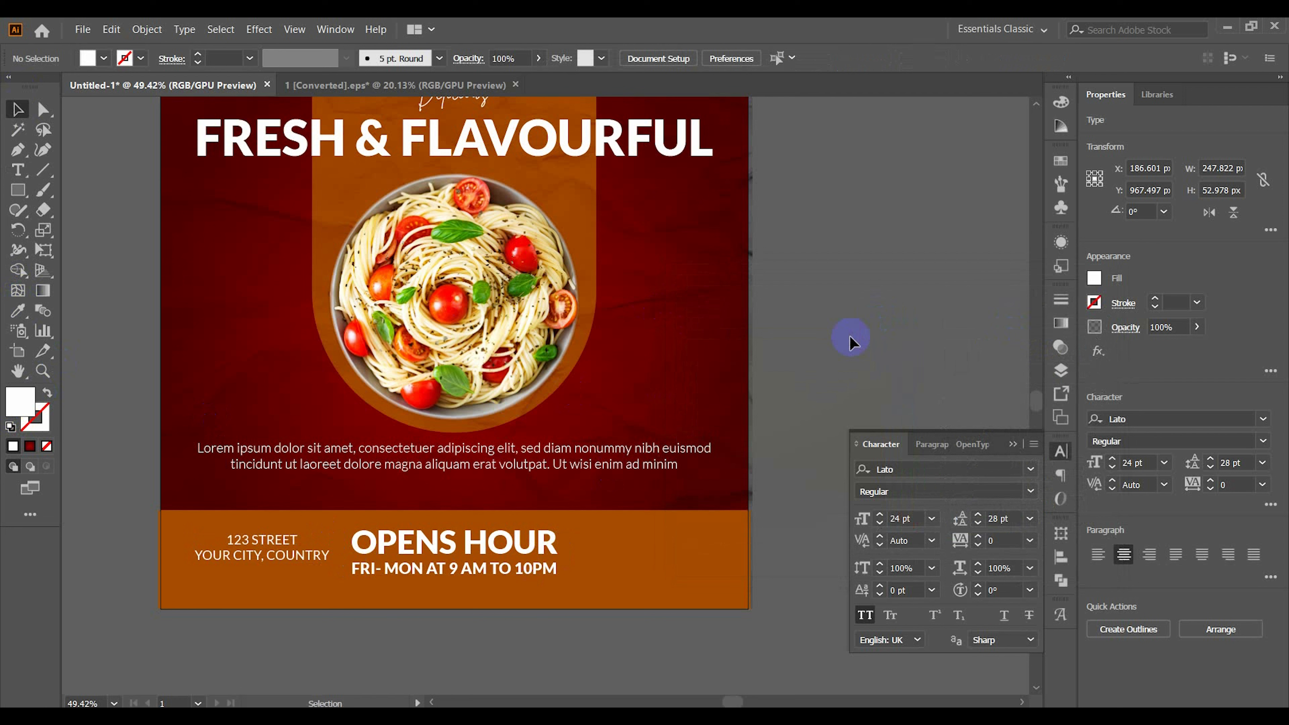
# Step: Change the weight of both address lines to Lato Black
pyautogui.tripleClick(290, 554)
pyautogui.hotkey('ctrl', 'a')
pyautogui.click(758, 58)
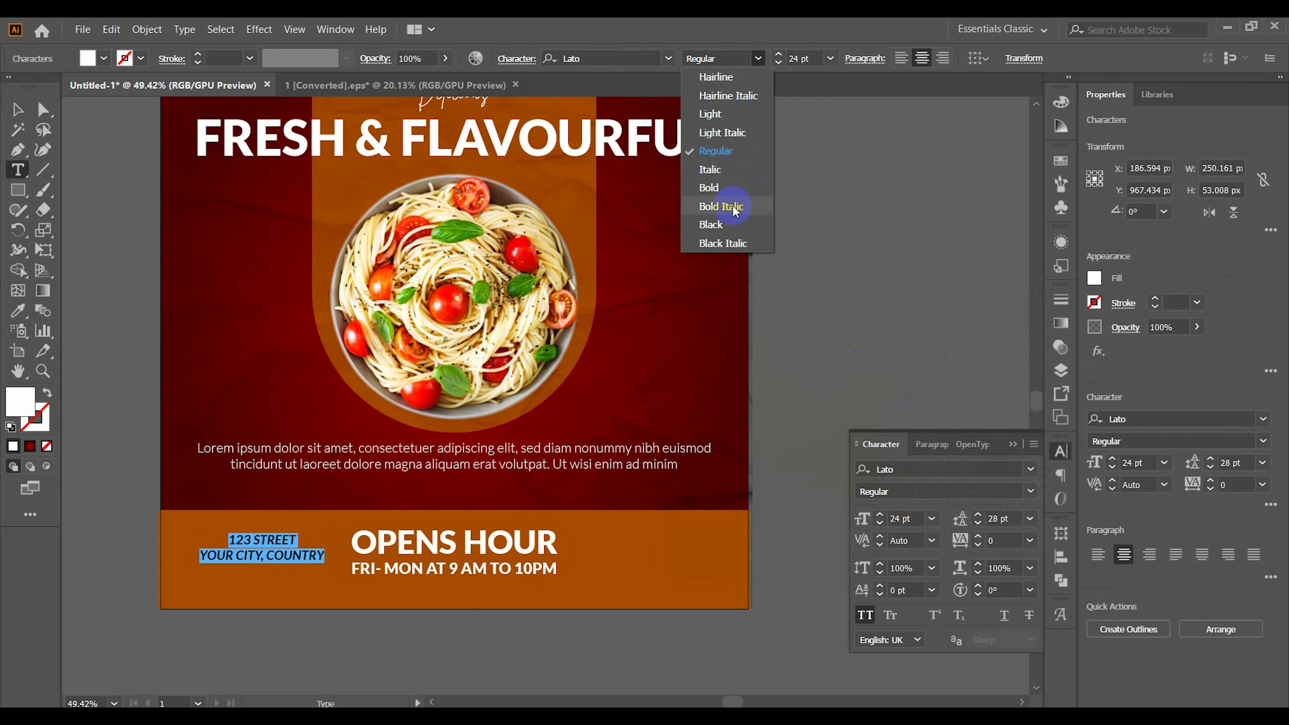
pyautogui.click(721, 225)
pyautogui.press('Escape')
pyautogui.click(104, 249)
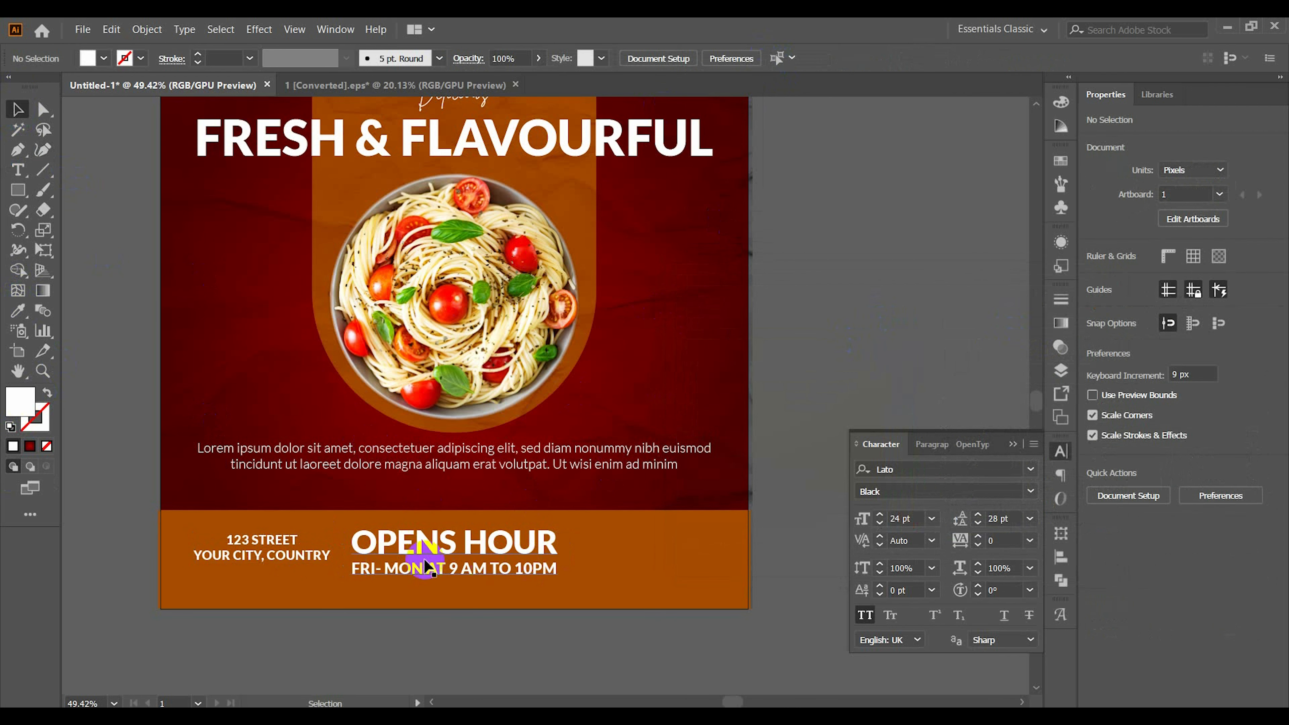
# Step: Duplicate the address onto the other side of OPENS HOUR and align the copy's right edge with the FRESH & FLAVOURFUL heading
pyautogui.click(303, 557)
pyautogui.moveTo(295, 555); pyautogui.dragTo(1113, 572)
pyautogui.moveTo(875, 564); pyautogui.dragTo(677, 556)
pyautogui.keyDown('shift'); pyautogui.click(679, 138); pyautogui.keyUp('shift')
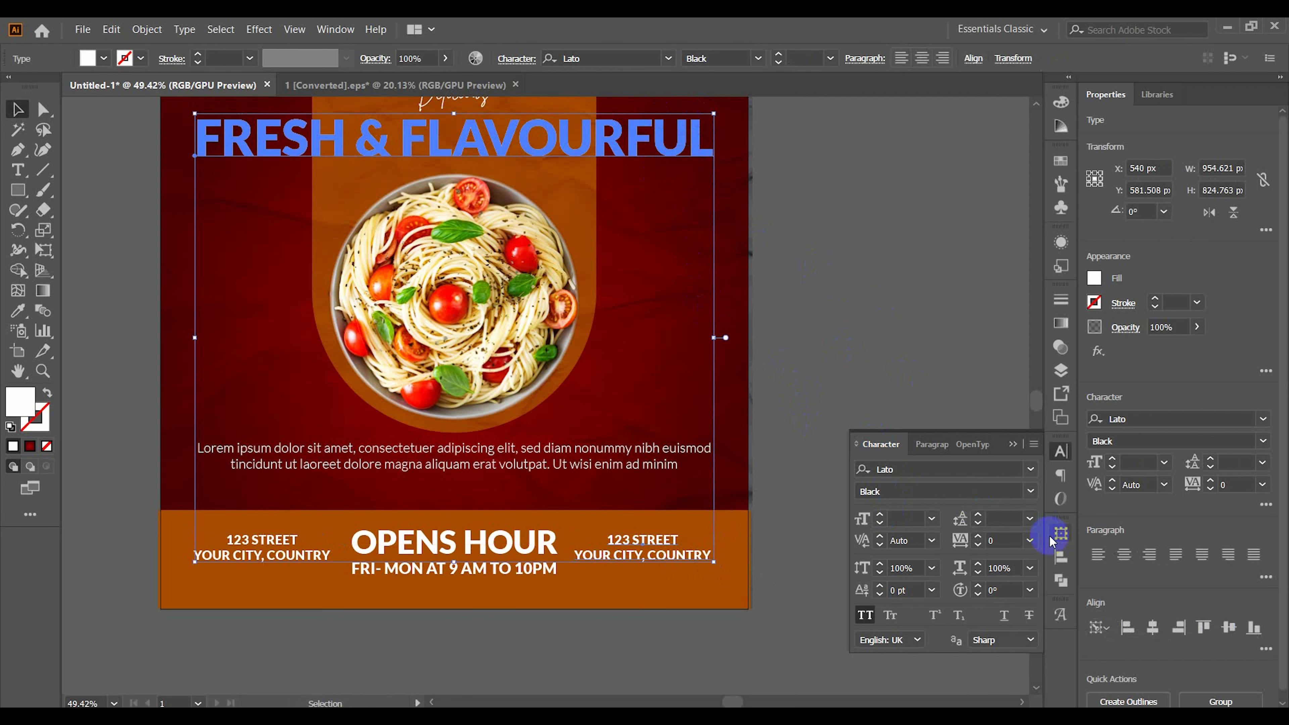
pyautogui.click(1061, 558)
pyautogui.click(1016, 527)
pyautogui.click(933, 506)
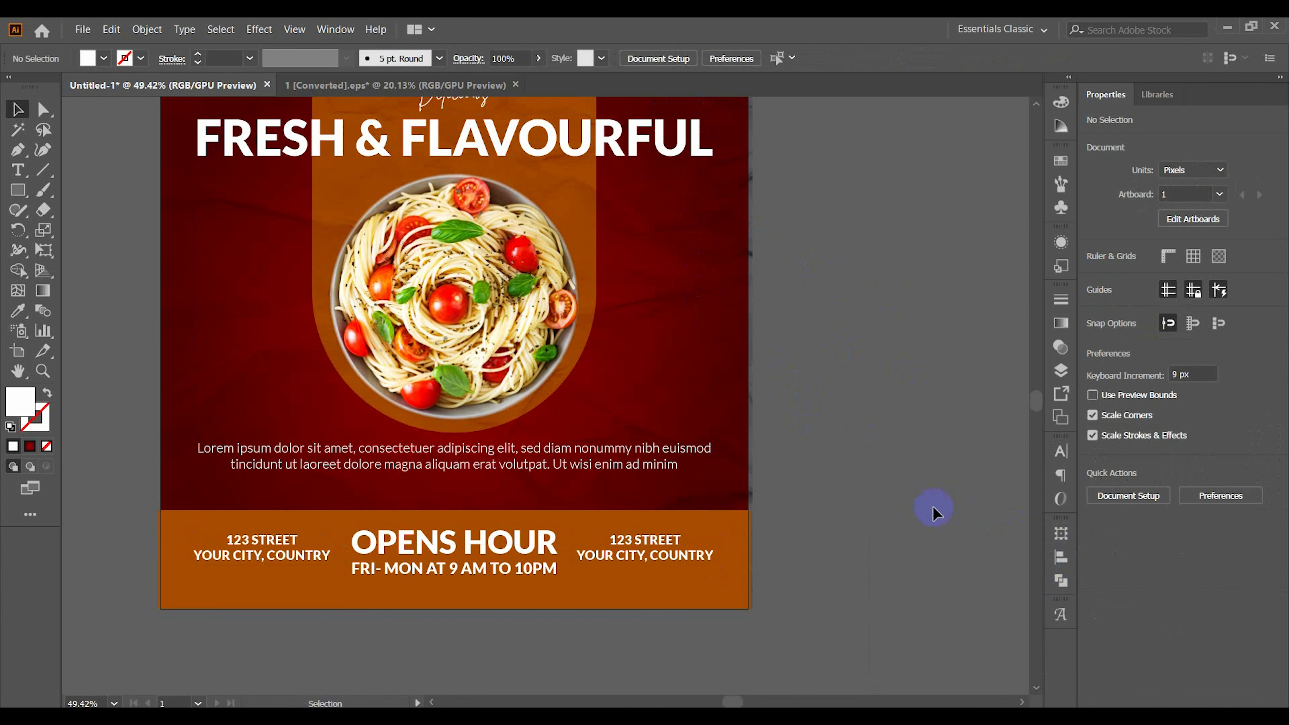
# Step: Replace the copied address with DELIVERY, duplicate that line just below it and enter the phone number in the copy
pyautogui.click(660, 553)
pyautogui.doubleClick(661, 553)
pyautogui.hotkey('ctrl', 'a')
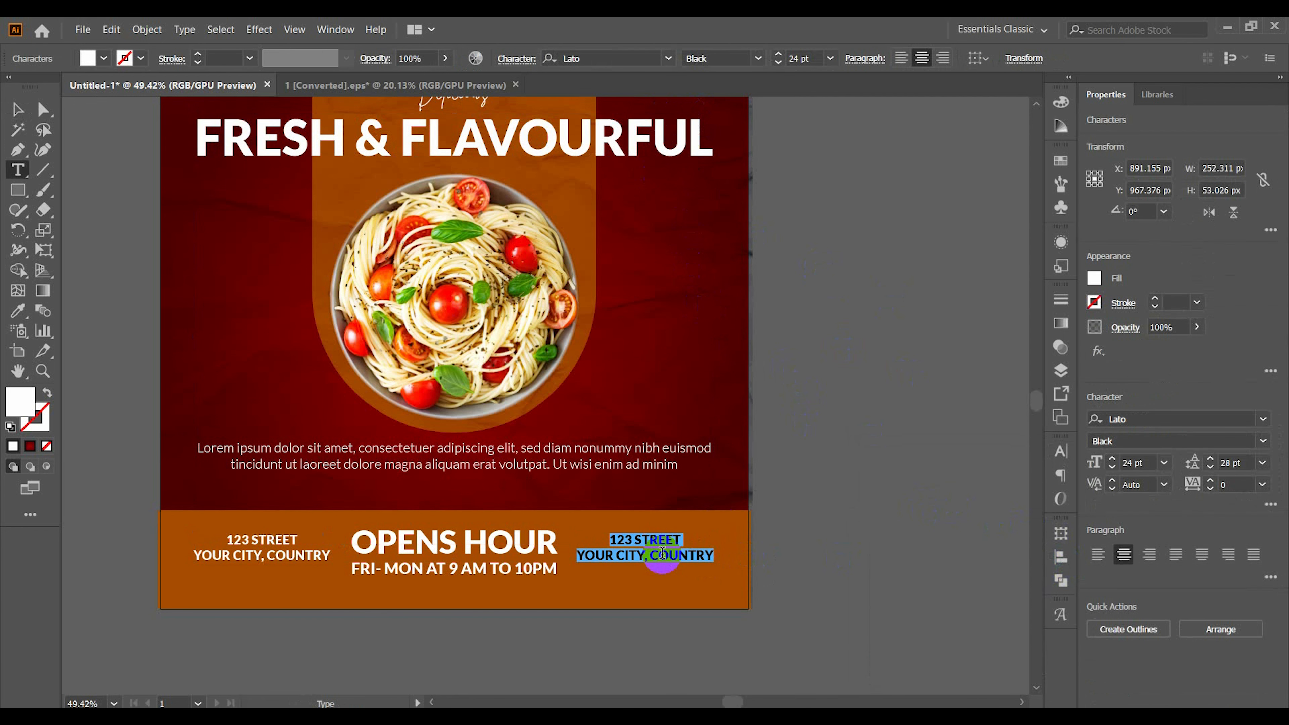
pyautogui.write('DELIVERY')
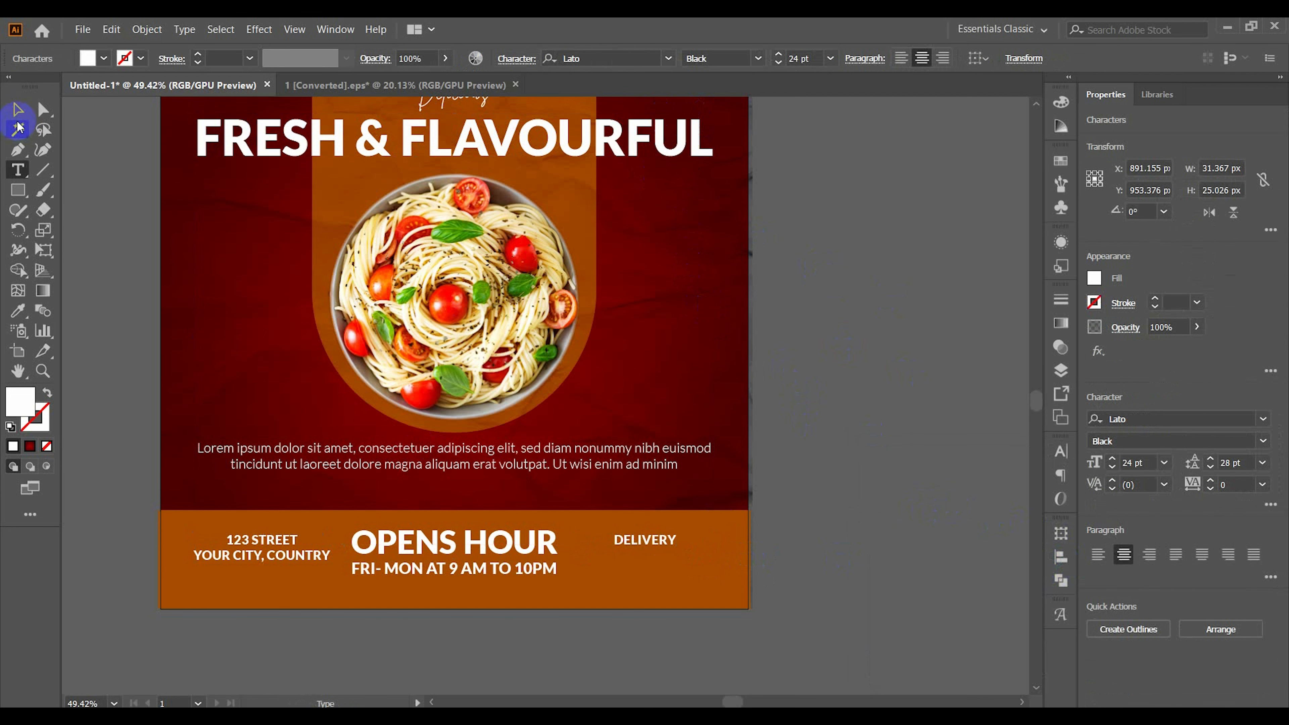
pyautogui.moveTo(654, 532); pyautogui.dragTo(659, 572)
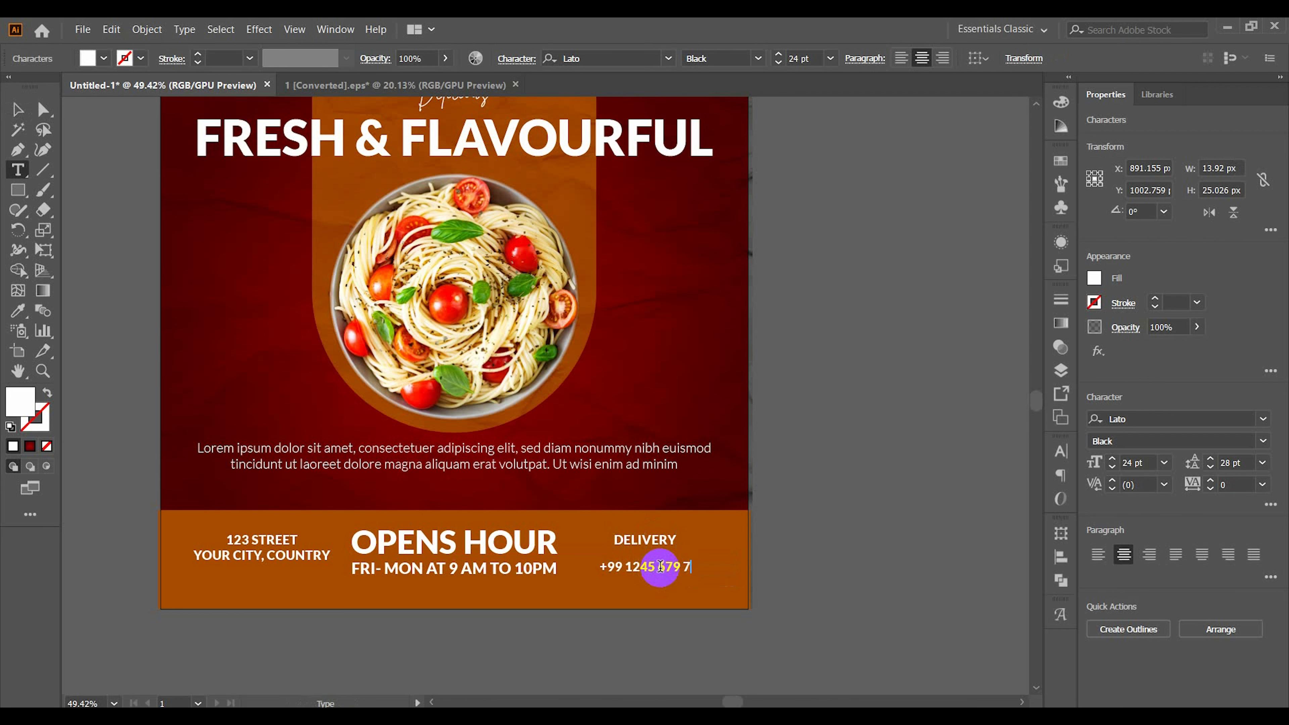
pyautogui.click(19, 102)
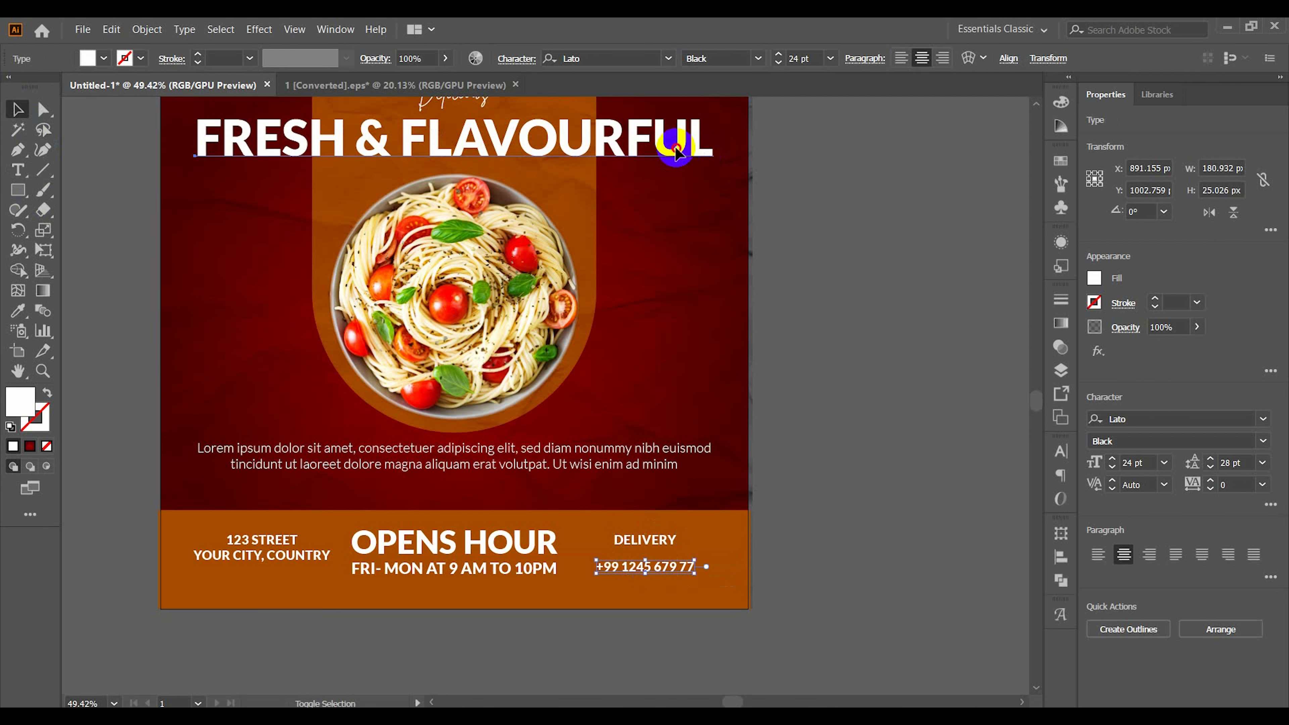
# Step: Align the right edge of the phone number with the FRESH & FLAVOURFUL heading
pyautogui.keyDown('shift'); pyautogui.click(676, 151); pyautogui.keyUp('shift')
pyautogui.click(1066, 557)
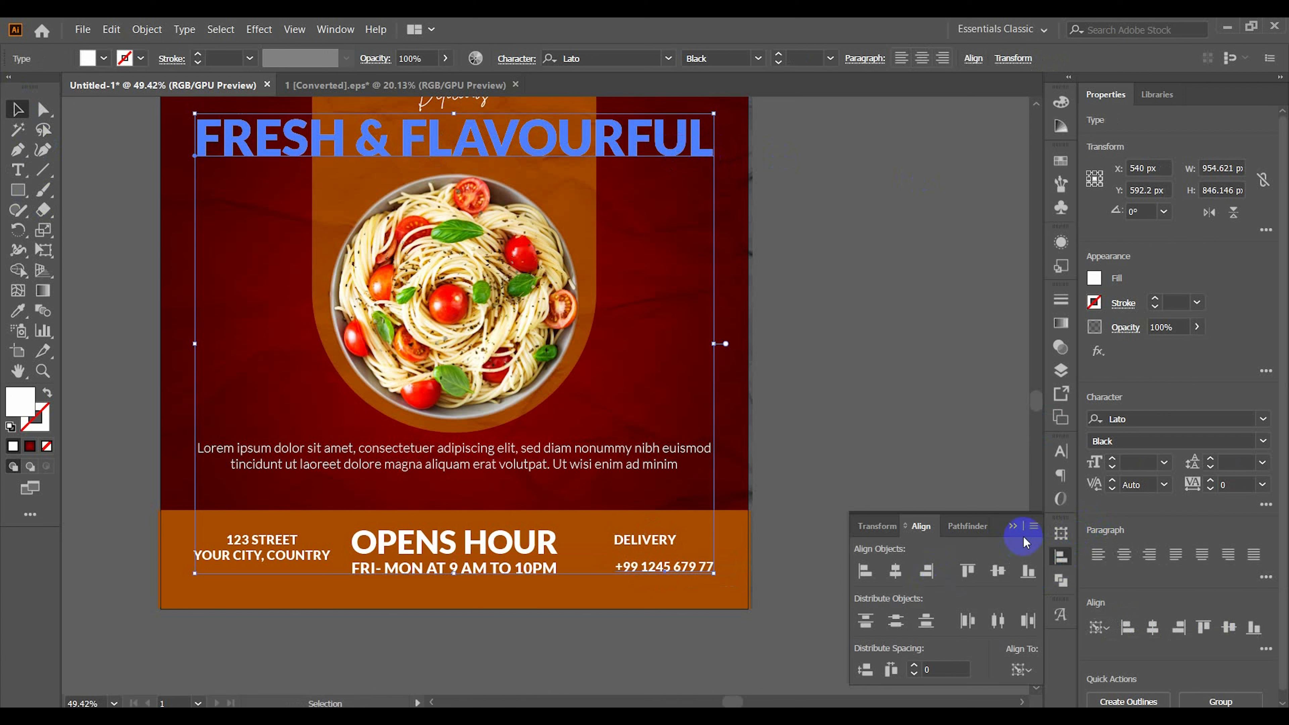
pyautogui.click(1013, 526)
pyautogui.click(813, 574)
# Step: Centre the DELIVERY line horizontally over the phone number, using the phone number as the key object
pyautogui.click(686, 568)
pyautogui.keyDown('shift'); pyautogui.click(656, 542); pyautogui.keyUp('shift')
pyautogui.click(685, 569)
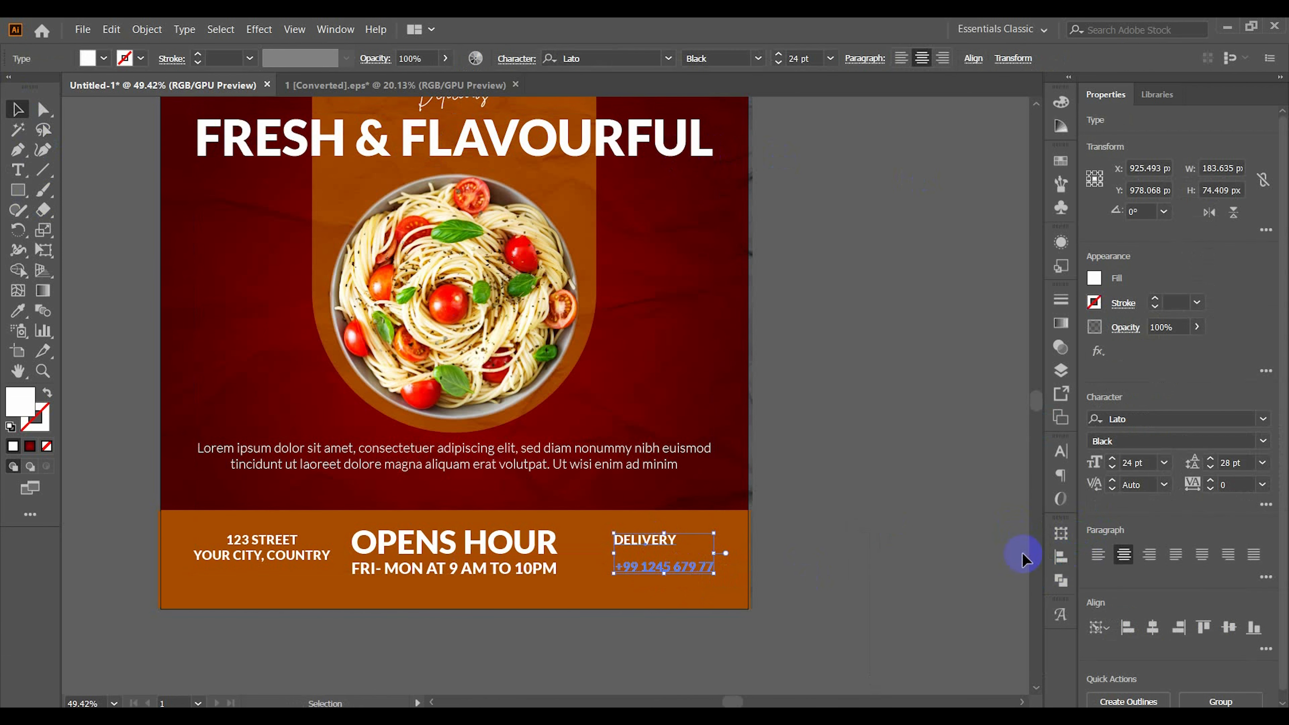
pyautogui.click(1066, 456)
pyautogui.click(1061, 557)
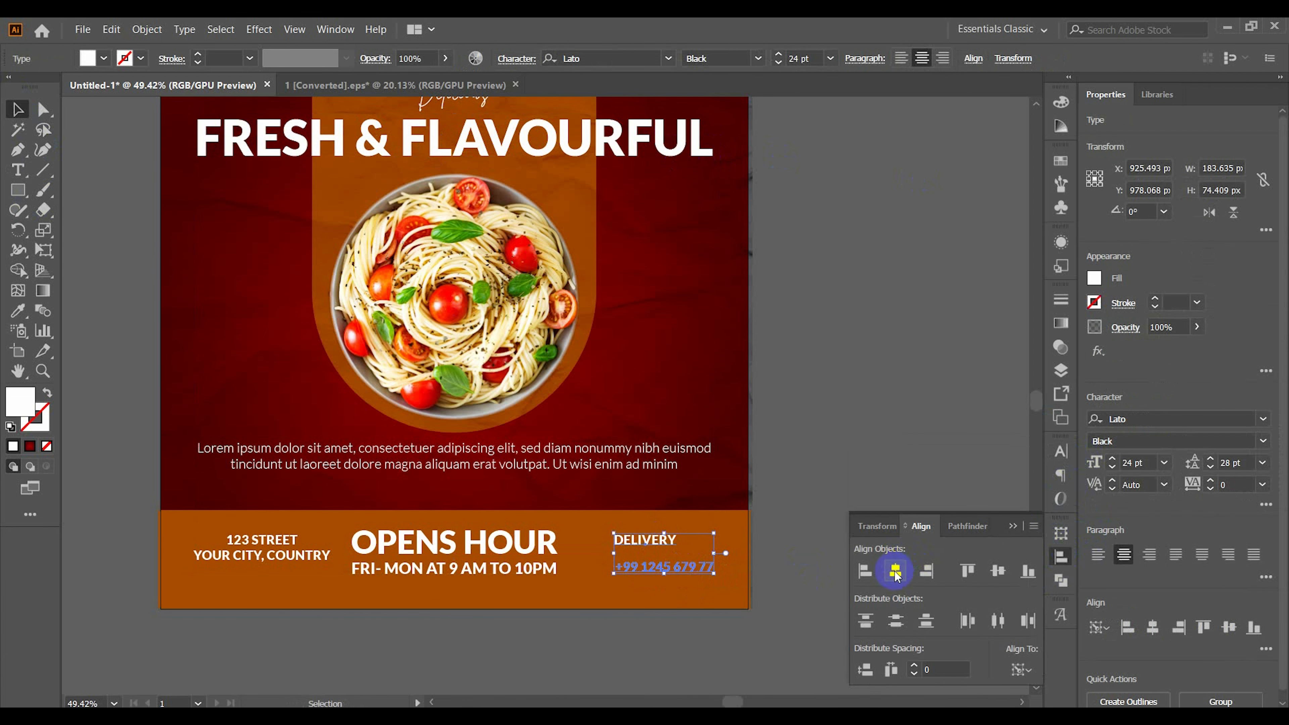
pyautogui.click(1015, 525)
pyautogui.click(769, 584)
# Step: Move DELIVERY down closer to the phone number and group the two lines
pyautogui.moveTo(680, 539); pyautogui.dragTo(680, 548)
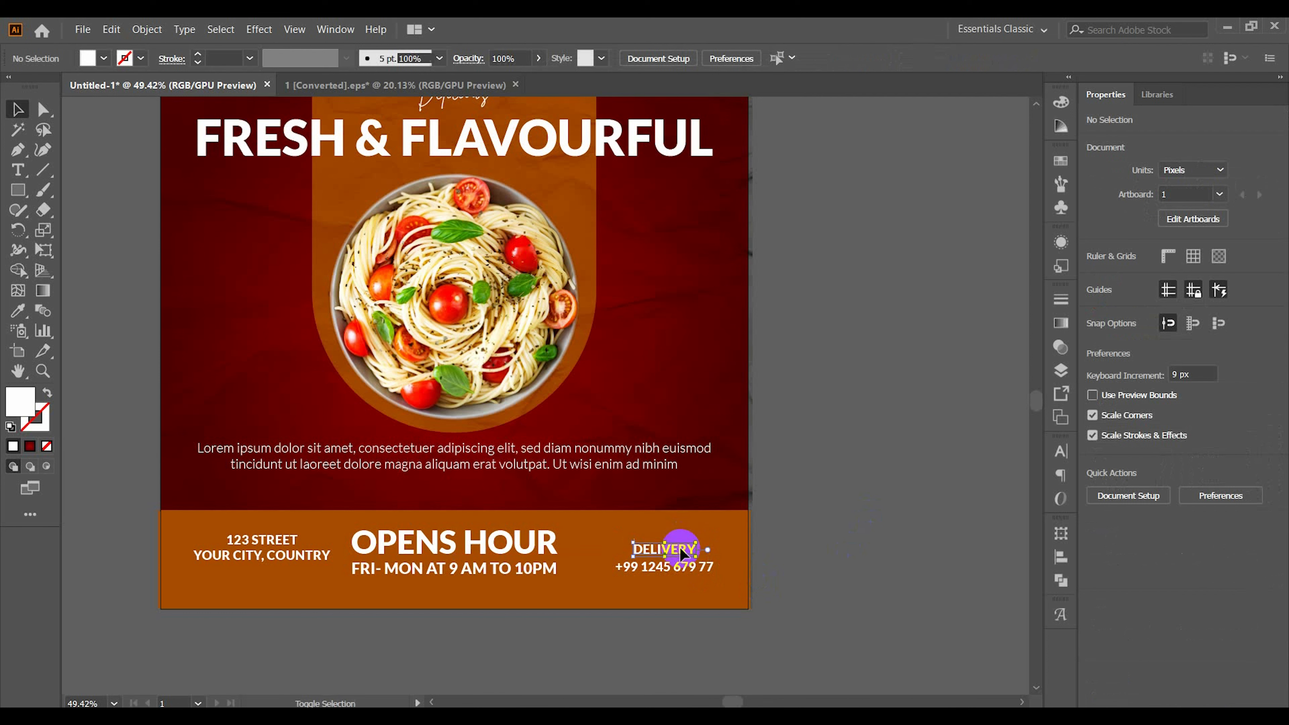
pyautogui.click(690, 567)
pyautogui.keyDown('shift'); pyautogui.click(682, 547); pyautogui.keyUp('shift')
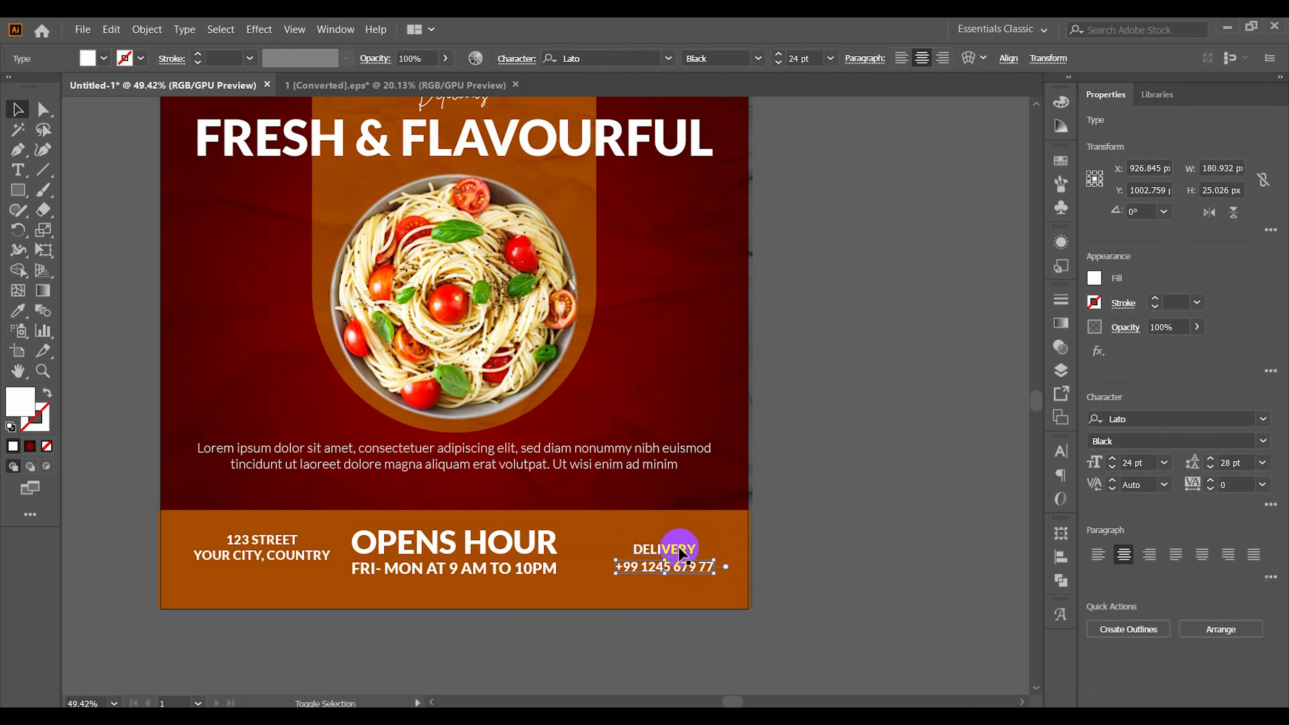
pyautogui.click(749, 556)
# Step: Vertically centre the address and the DELIVERY group on the orange bar
pyautogui.click(288, 549)
pyautogui.keyDown('shift'); pyautogui.click(426, 539); pyautogui.keyUp('shift')
pyautogui.keyDown('shift'); pyautogui.click(644, 551); pyautogui.keyUp('shift')
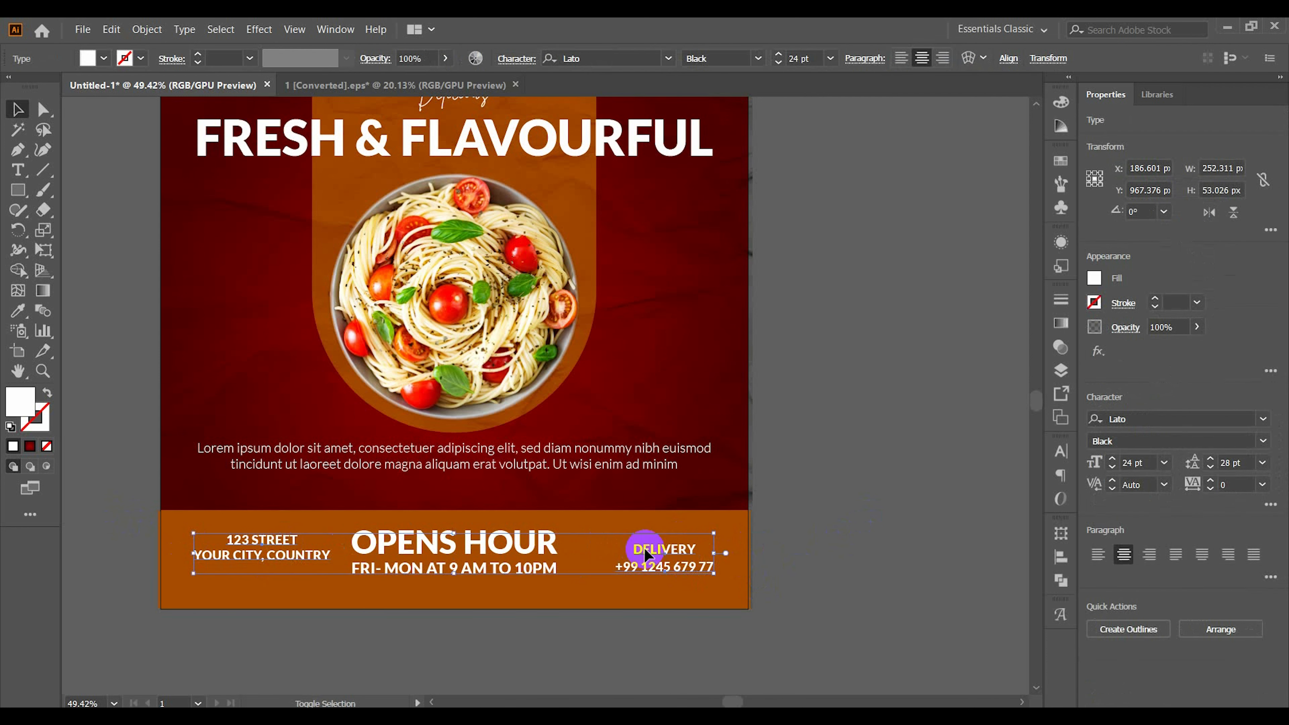
pyautogui.keyDown('shift'); pyautogui.click(274, 519); pyautogui.keyUp('shift')
pyautogui.click(633, 59)
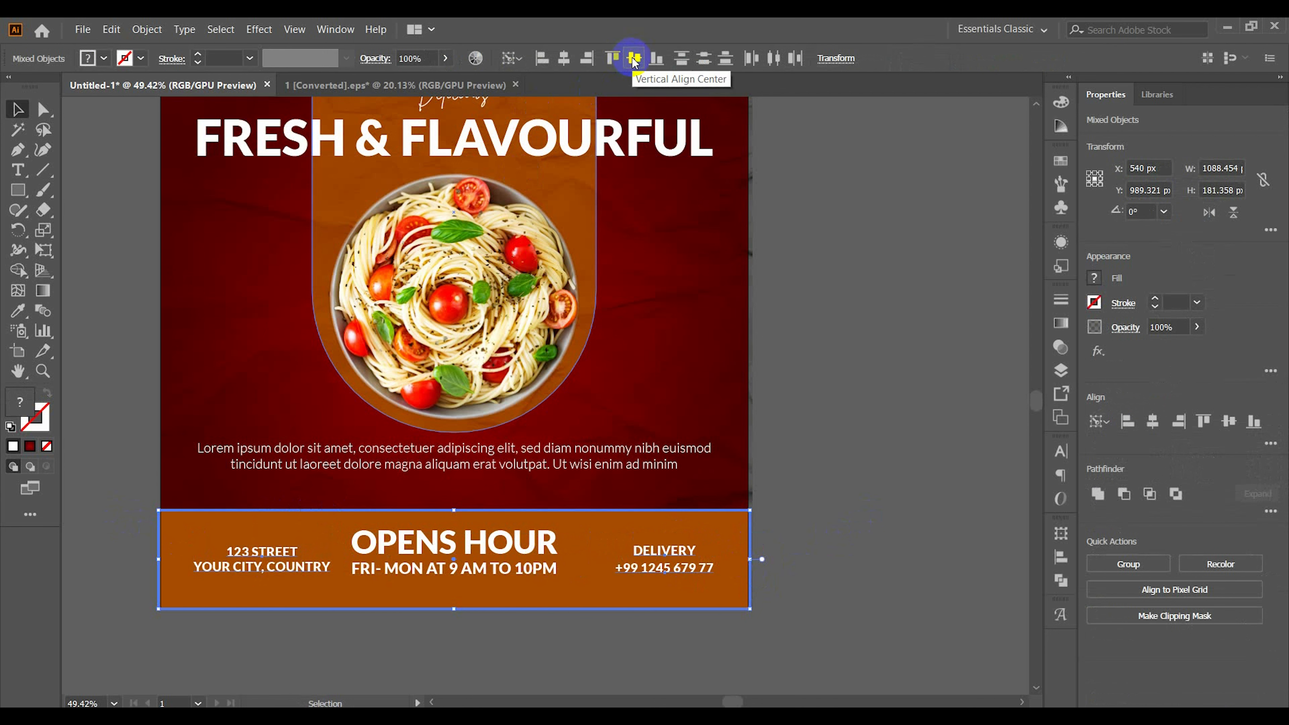
pyautogui.click(865, 448)
# Step: Align the right edge of the DELIVERY group with the FRESH & FLAVOURFUL heading
pyautogui.click(662, 553)
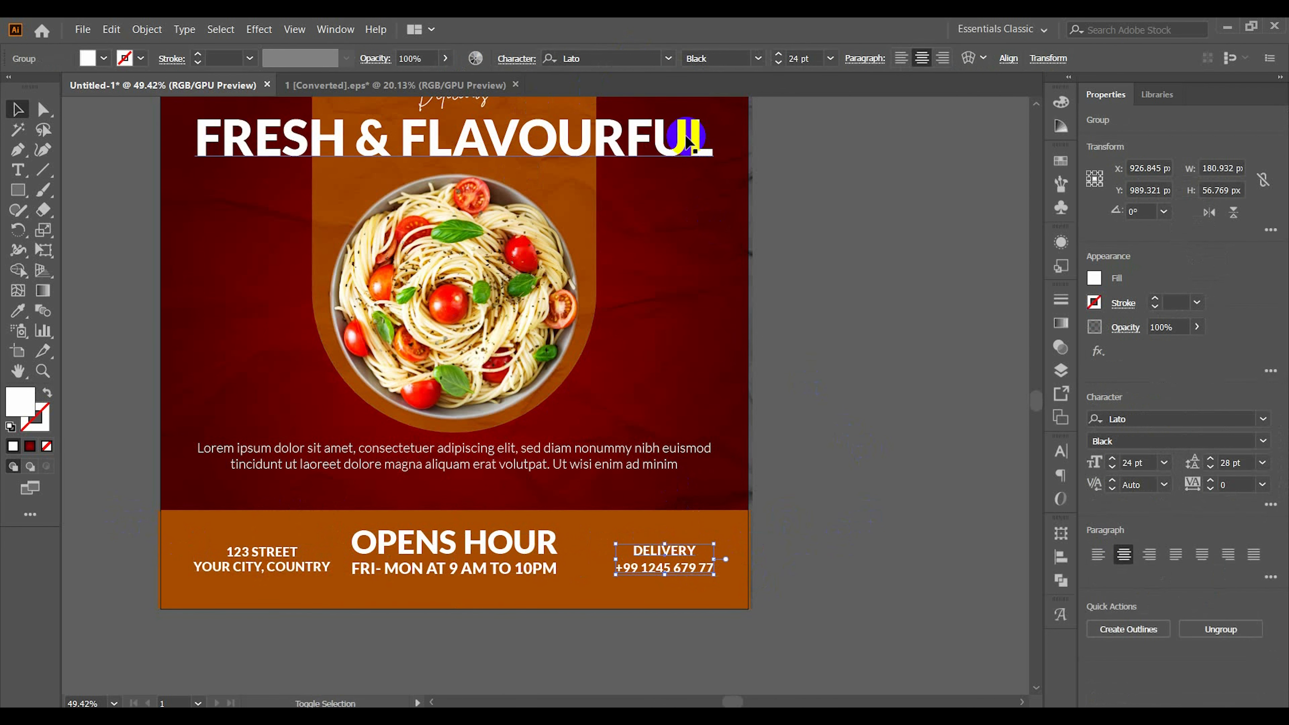
pyautogui.keyDown('shift'); pyautogui.click(688, 139); pyautogui.keyUp('shift')
pyautogui.click(1061, 558)
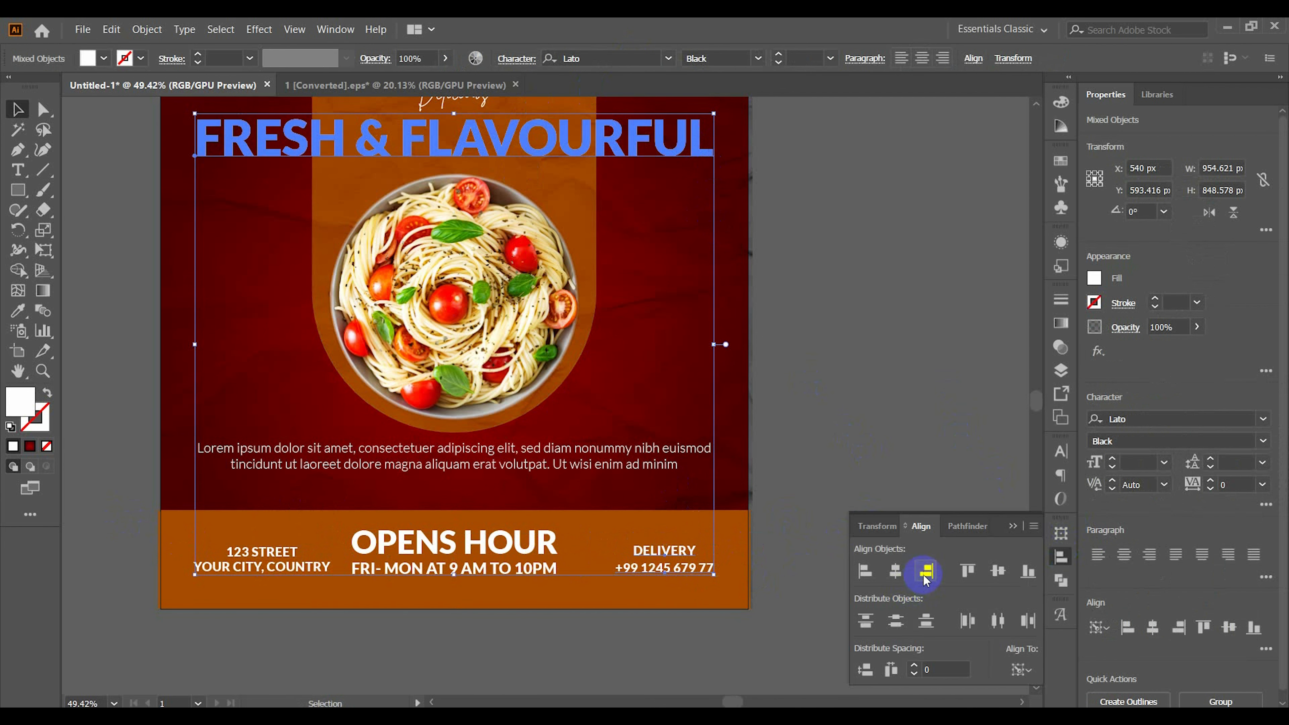
pyautogui.click(1009, 533)
pyautogui.click(809, 516)
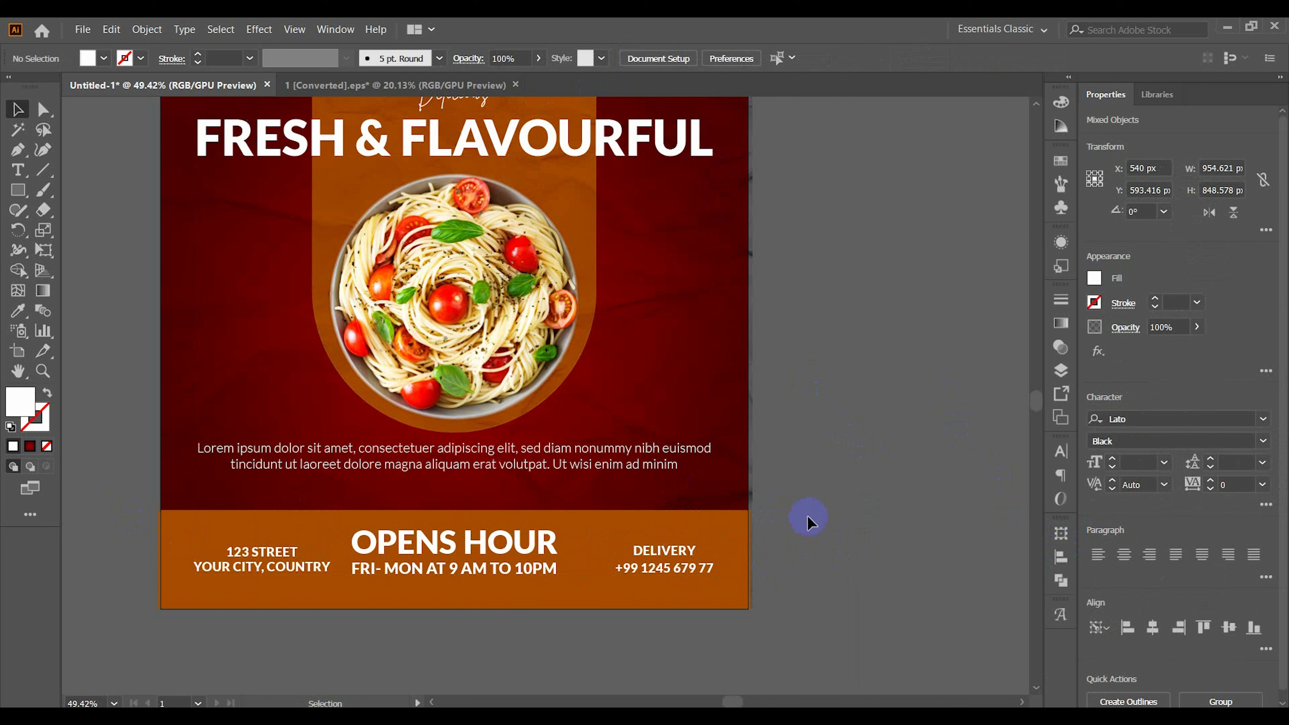
# Step: Align the left edge of the address with the FRESH & FLAVOURFUL heading
pyautogui.click(260, 564)
pyautogui.keyDown('shift'); pyautogui.click(224, 133); pyautogui.keyUp('shift')
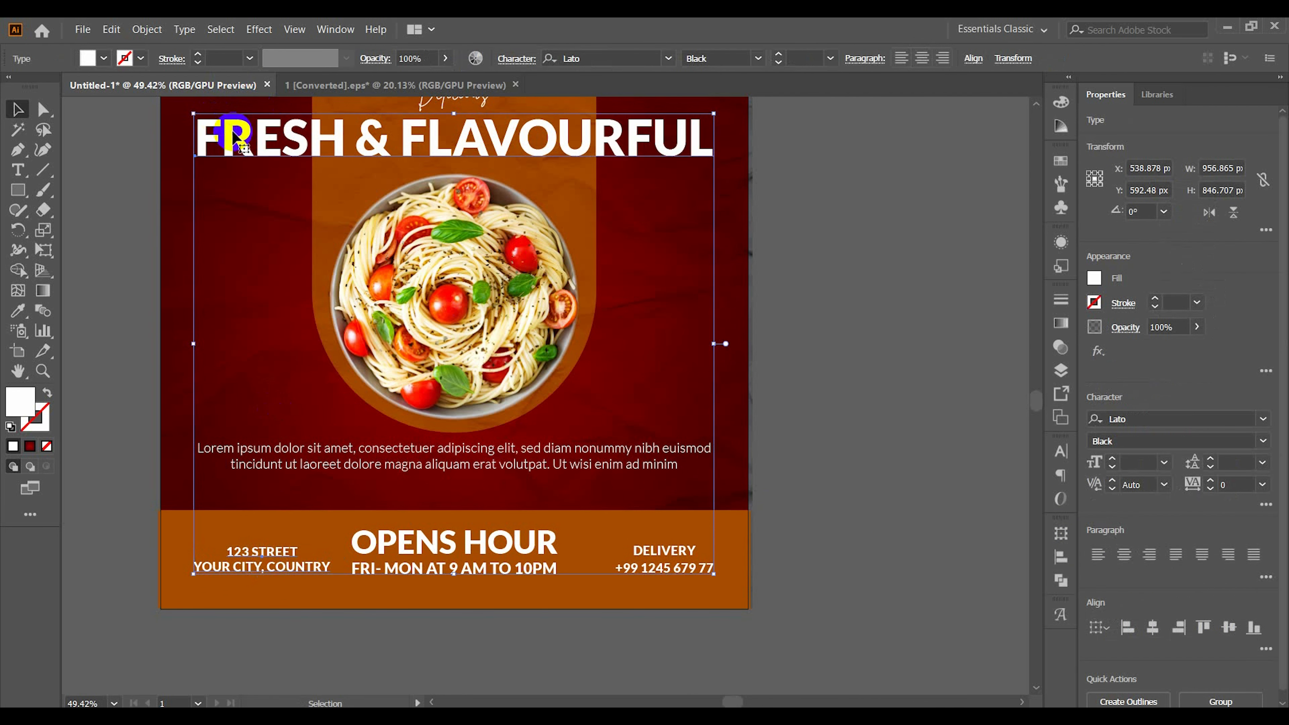
pyautogui.click(1060, 558)
pyautogui.click(864, 573)
pyautogui.click(1027, 535)
pyautogui.click(930, 530)
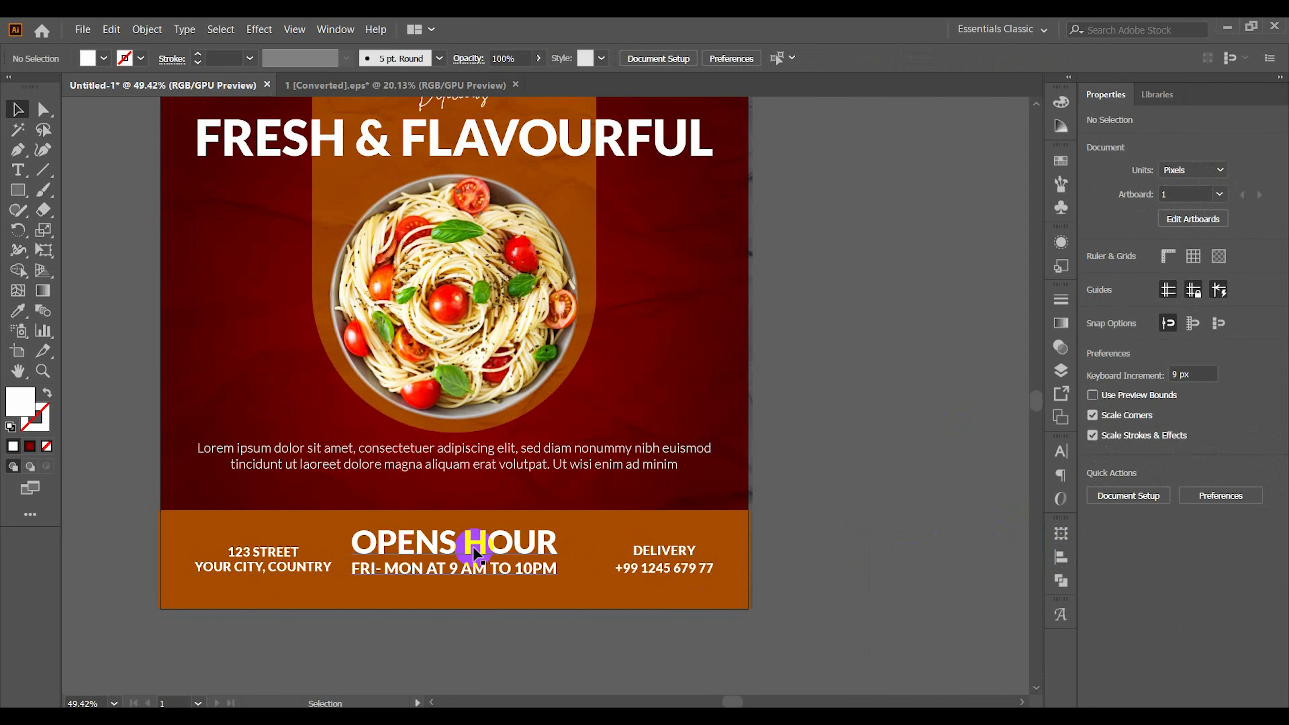
# Step: Centre the OPENS HOUR text horizontally on the artboard
pyautogui.click(475, 553)
pyautogui.click(1060, 559)
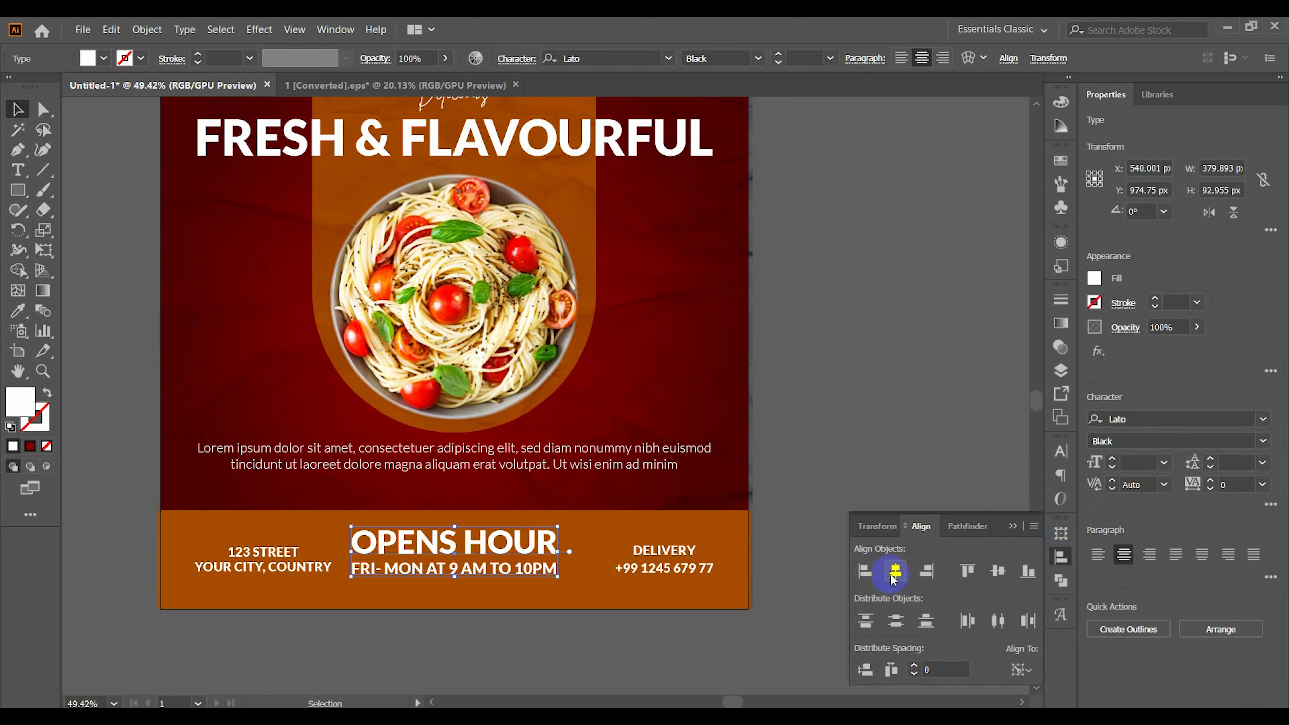
pyautogui.click(1018, 671)
pyautogui.click(1051, 655)
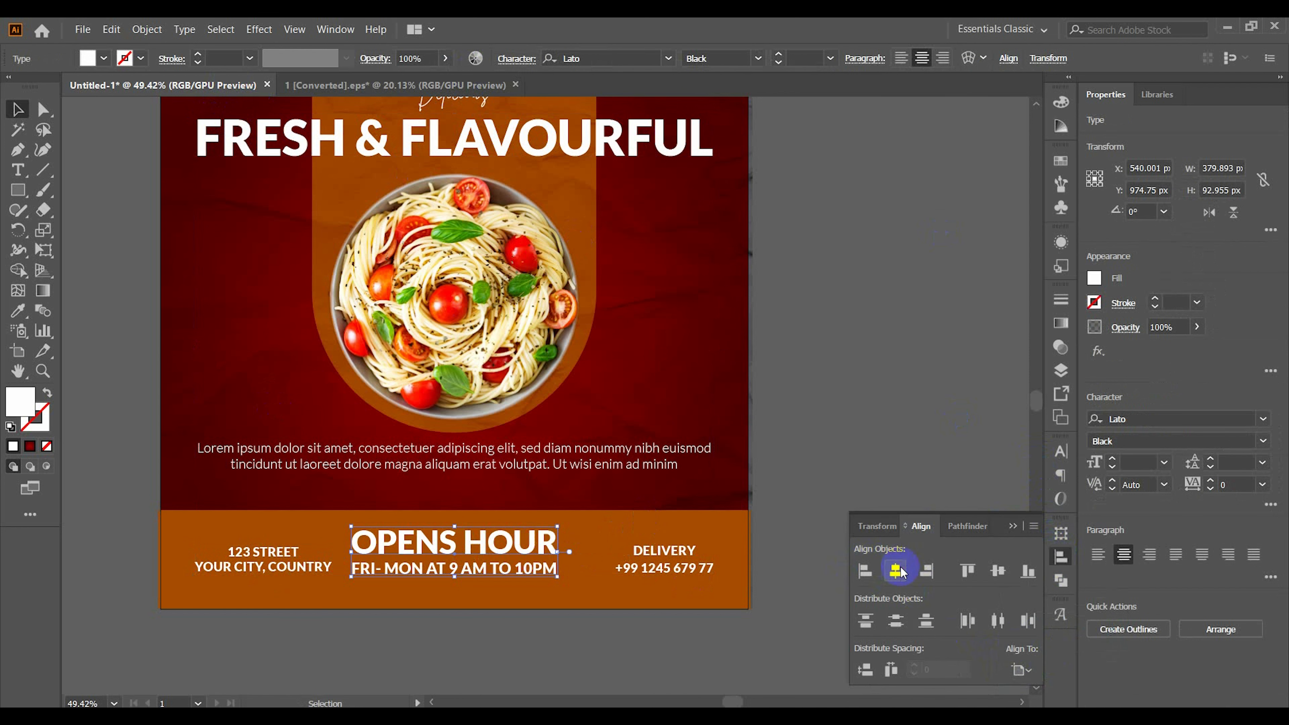
pyautogui.click(895, 572)
pyautogui.click(1014, 527)
# Step: Lock the orange bar and the red gradient background, undoing the accidental background move
pyautogui.click(227, 533)
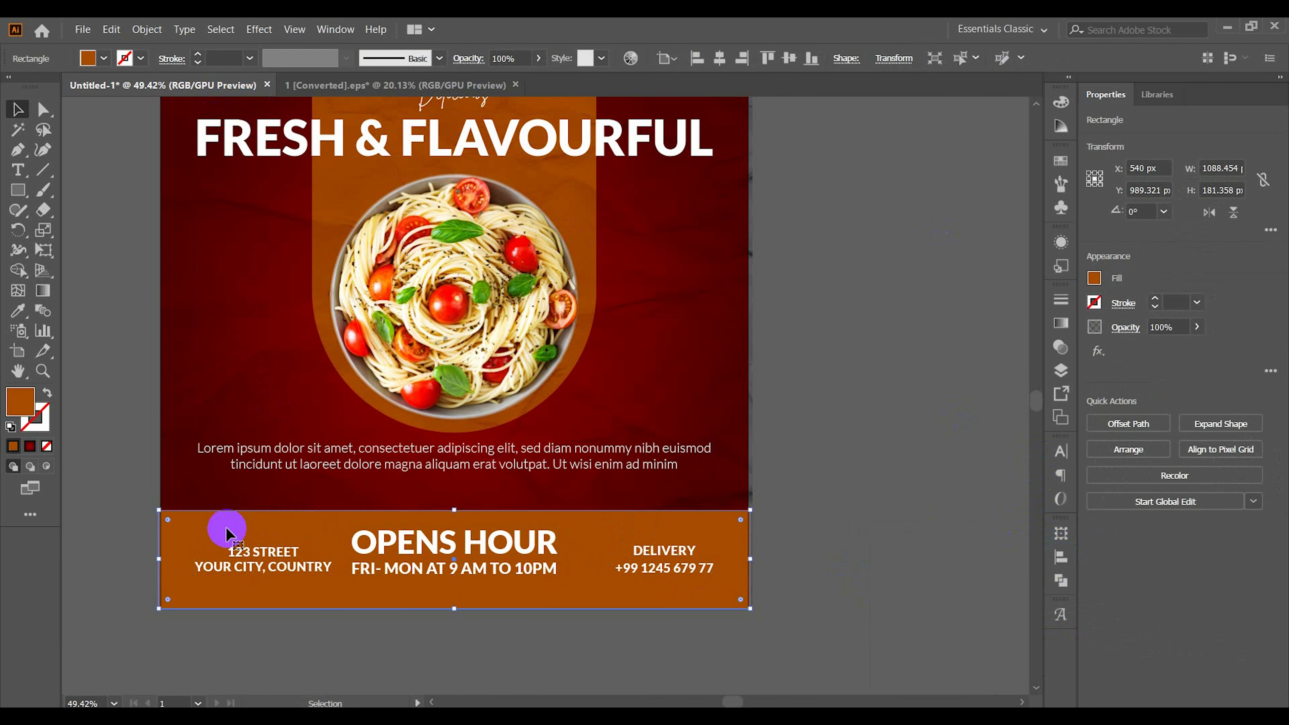
pyautogui.hotkey('ctrl', '2')
pyautogui.moveTo(236, 528); pyautogui.dragTo(557, 573)
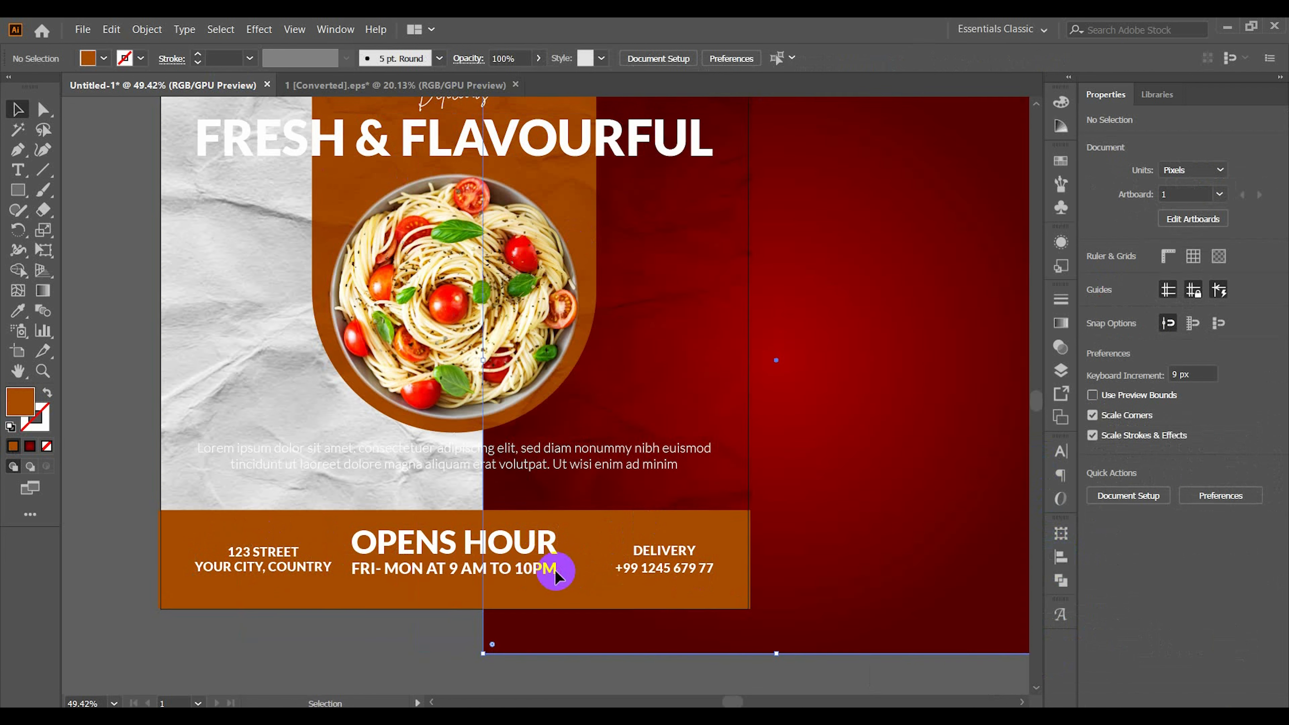
pyautogui.hotkey('ctrl', 'z')
pyautogui.hotkey('ctrl', '2')
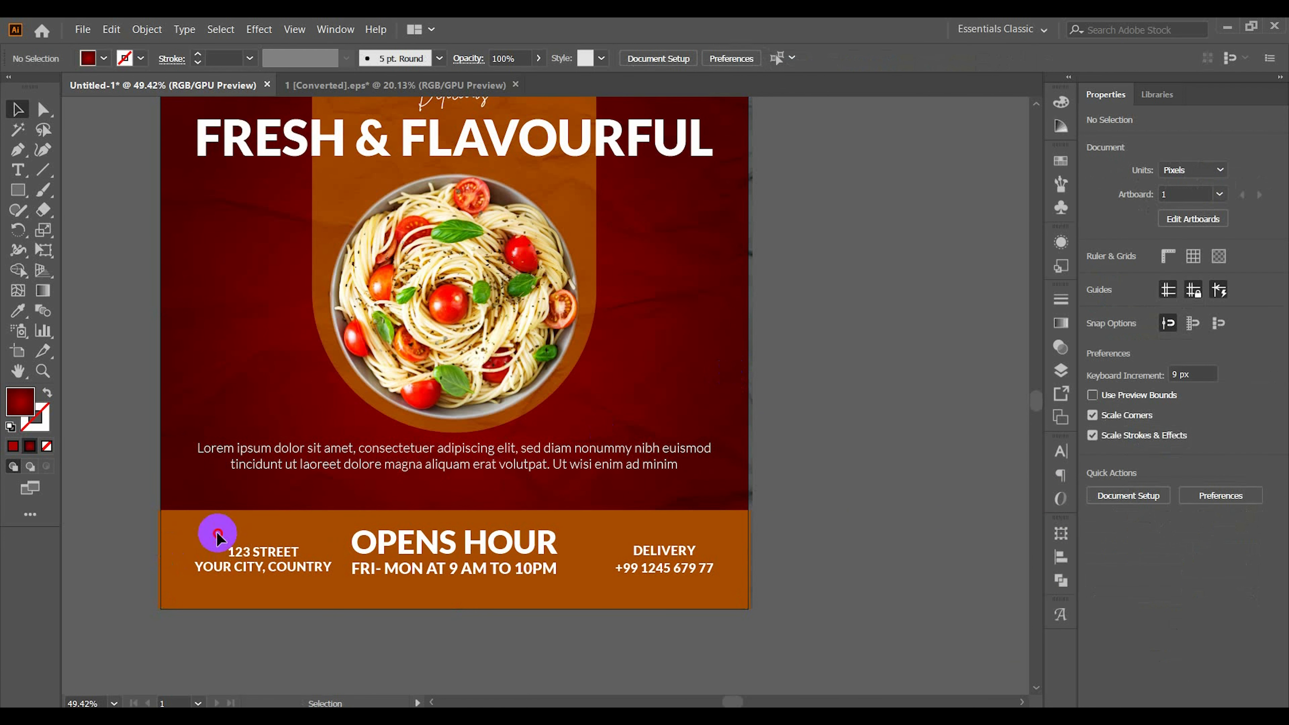
# Step: Distribute the address, opening hours and delivery blocks with equal horizontal spacing, aligned to the selection instead of the artboard
pyautogui.moveTo(218, 530); pyautogui.dragTo(696, 590)
pyautogui.click(1061, 557)
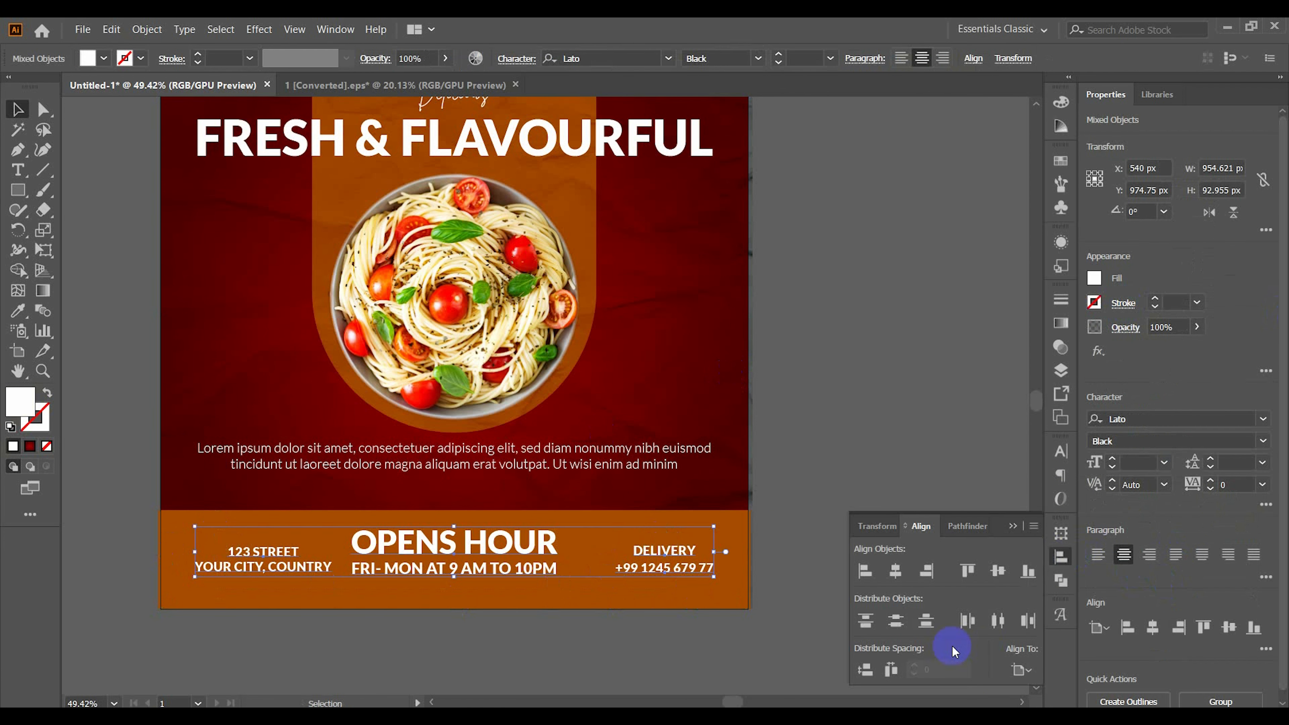
pyautogui.click(892, 673)
pyautogui.hotkey('ctrl', 'z')
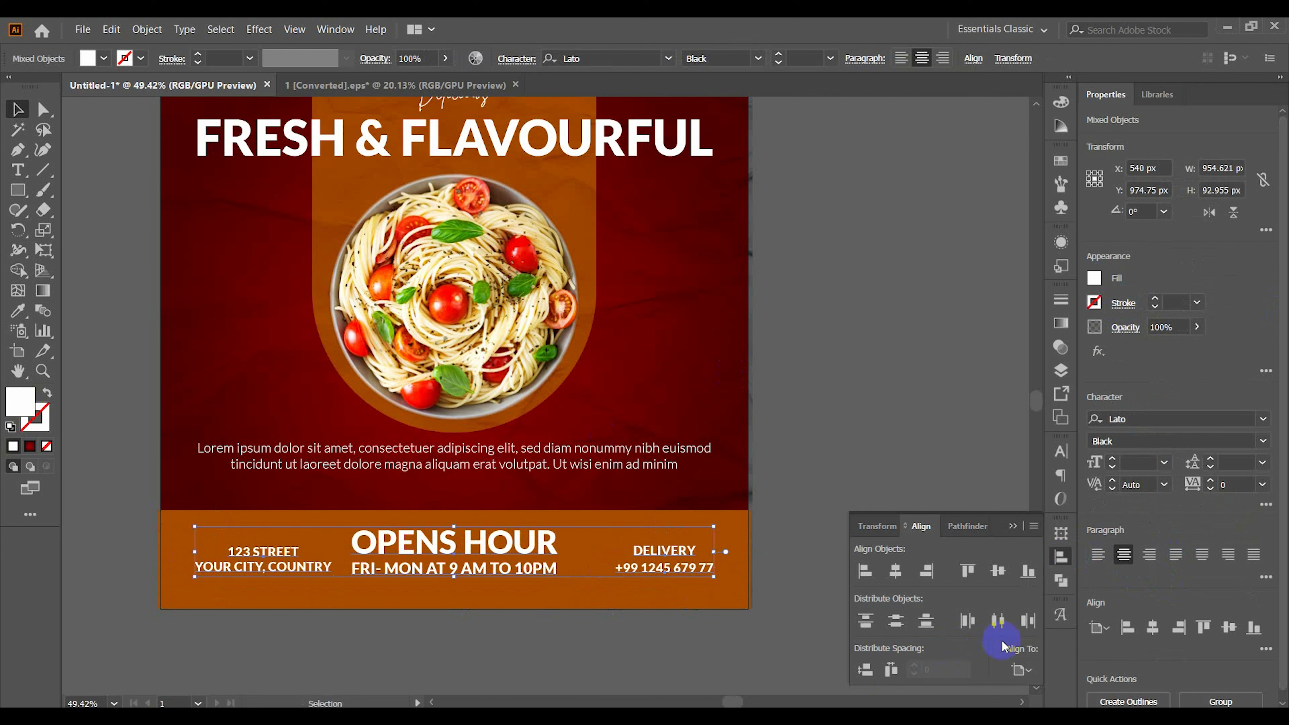
pyautogui.click(1021, 670)
pyautogui.click(1064, 611)
pyautogui.click(888, 672)
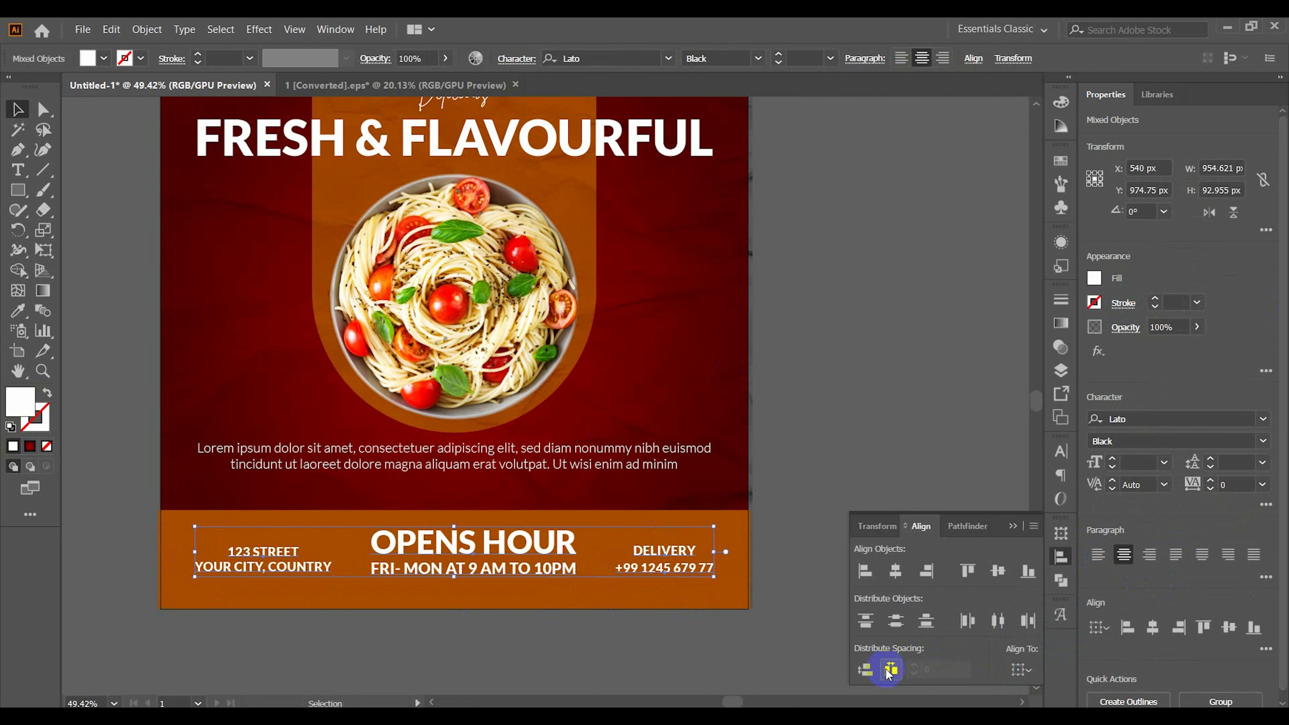
pyautogui.click(1014, 525)
pyautogui.click(882, 493)
# Step: Place and embed the tomato image pngwing.com (2) across the post's left edge, enlarged to about 326 px square
pyautogui.hotkey('ctrl', '0')
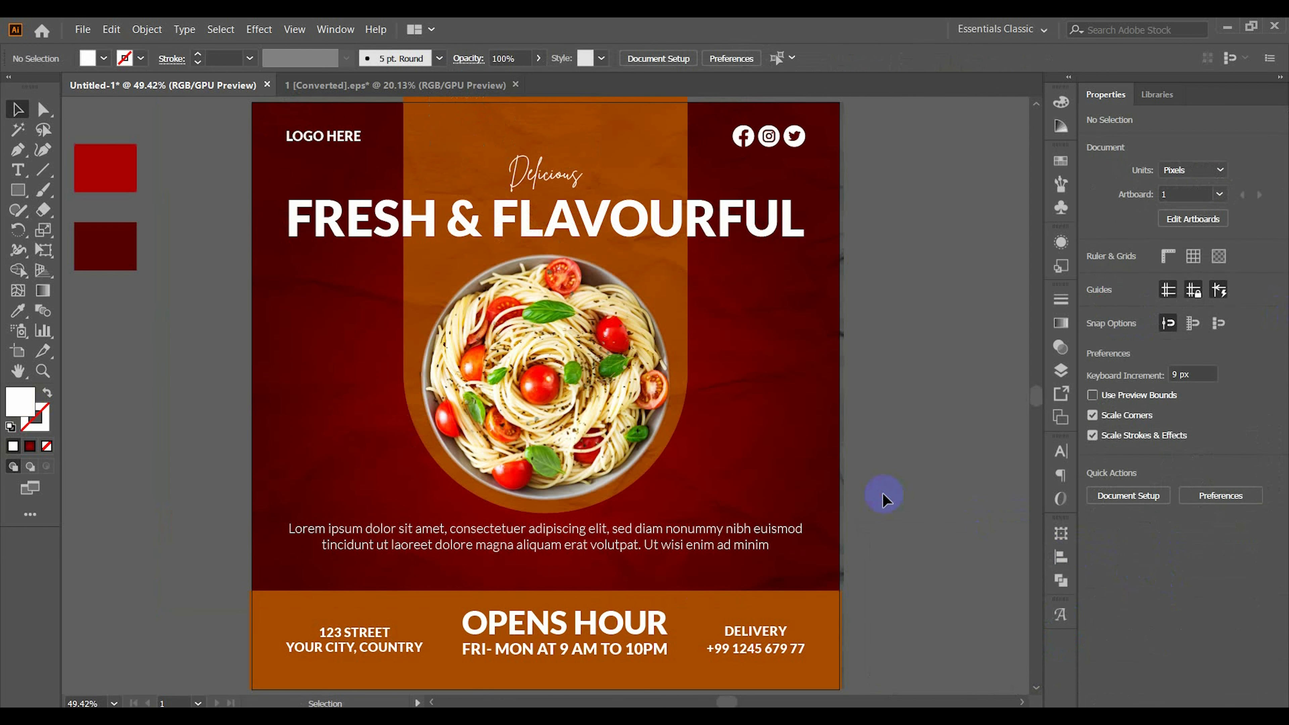
pyautogui.click(82, 28)
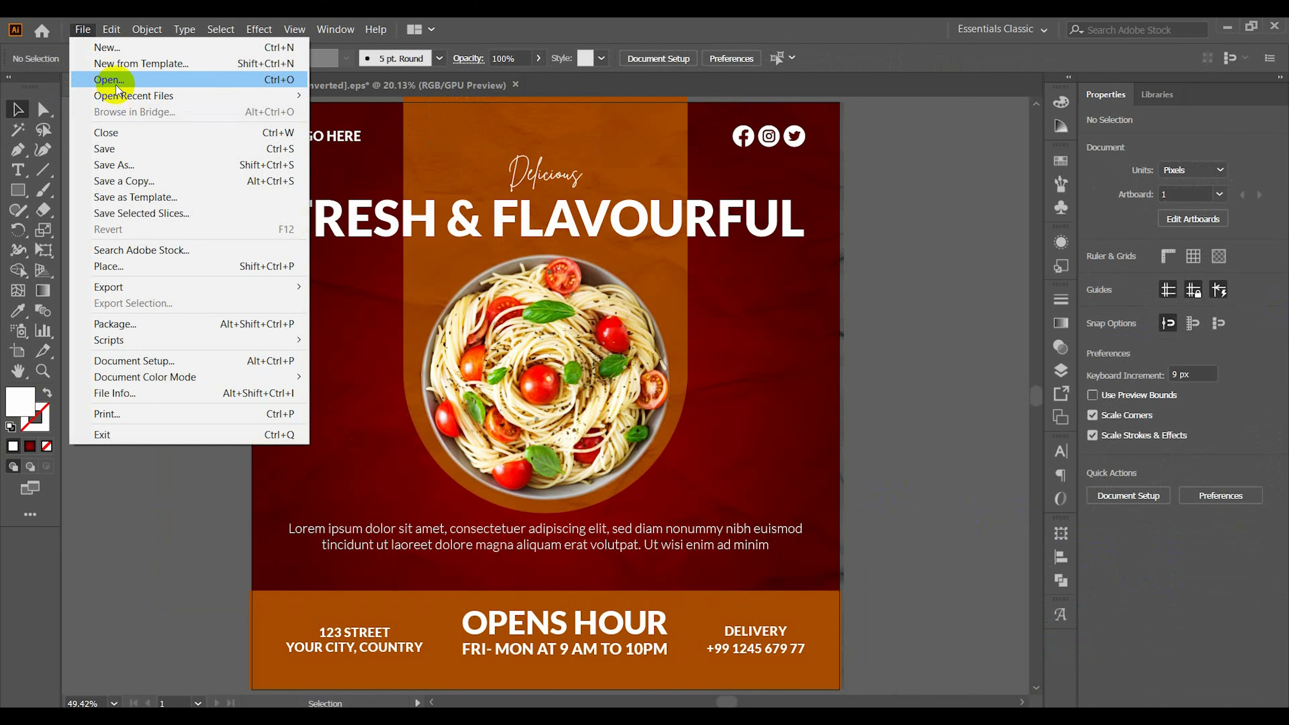
pyautogui.click(97, 260)
pyautogui.click(75, 196)
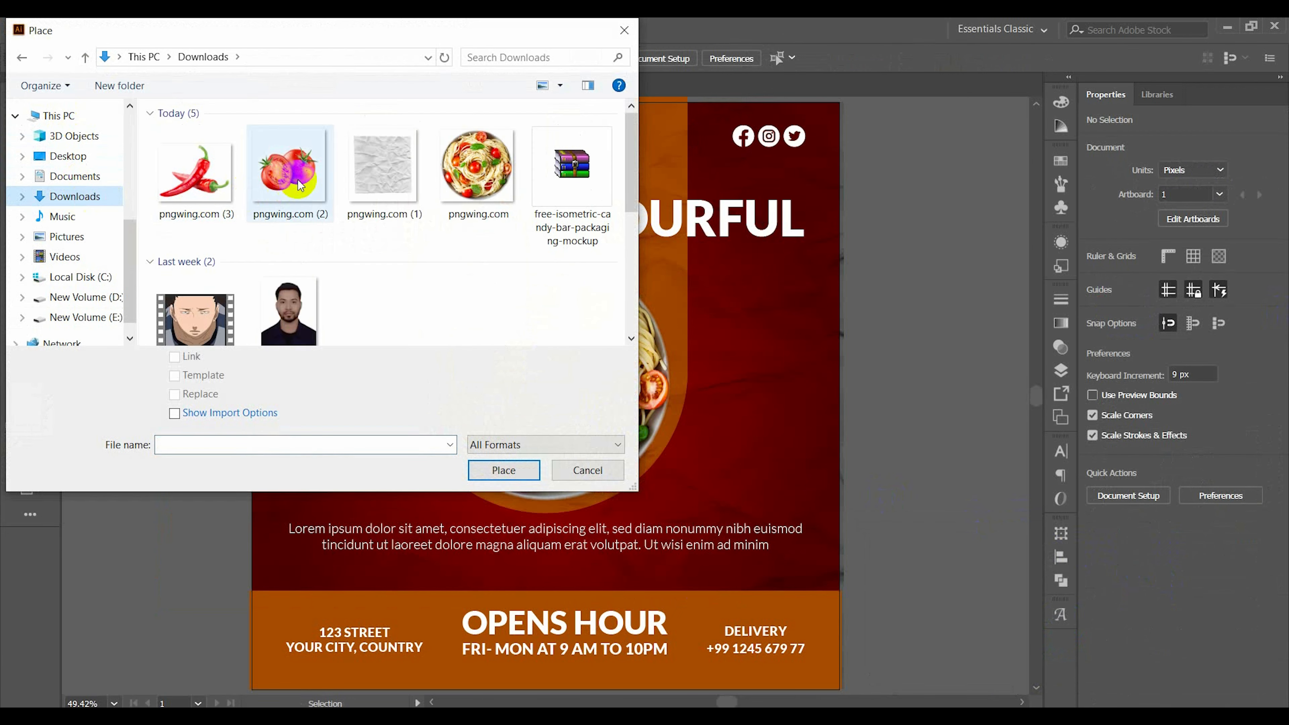
pyautogui.click(287, 165)
pyautogui.click(503, 470)
pyautogui.moveTo(225, 423); pyautogui.dragTo(306, 447)
pyautogui.click(315, 58)
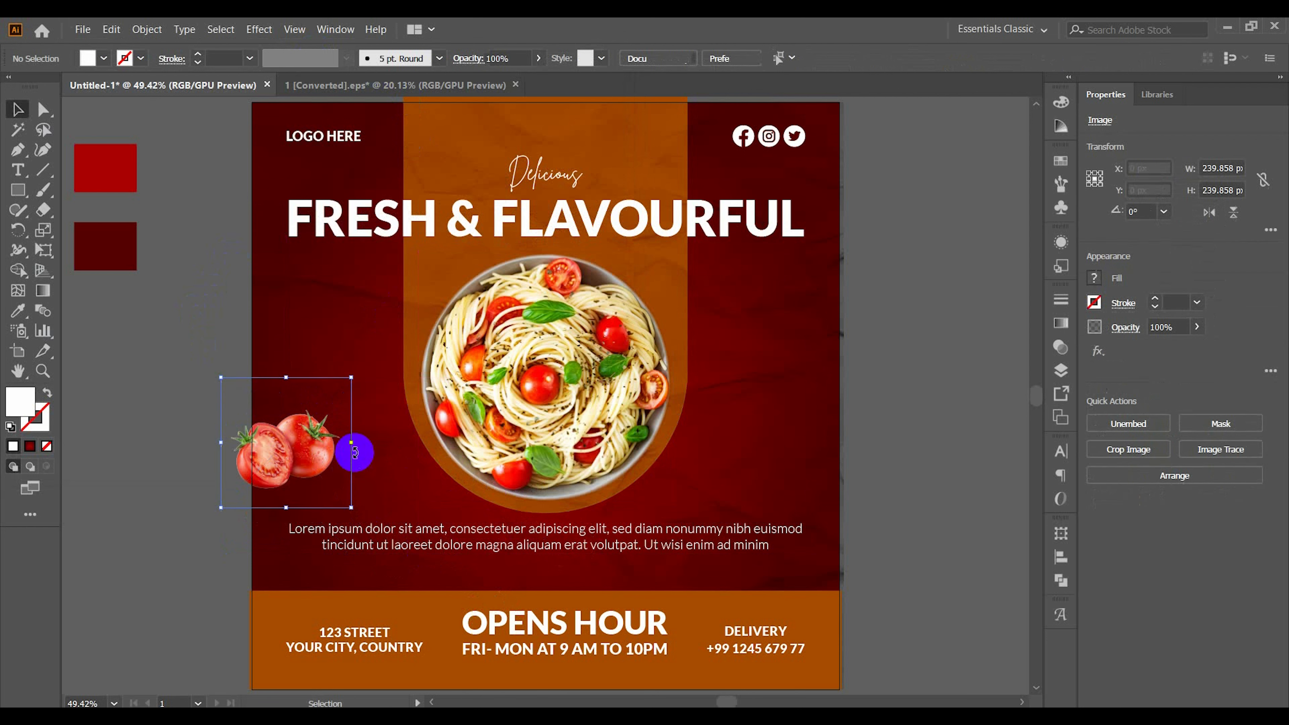
pyautogui.moveTo(319, 441); pyautogui.dragTo(315, 455)
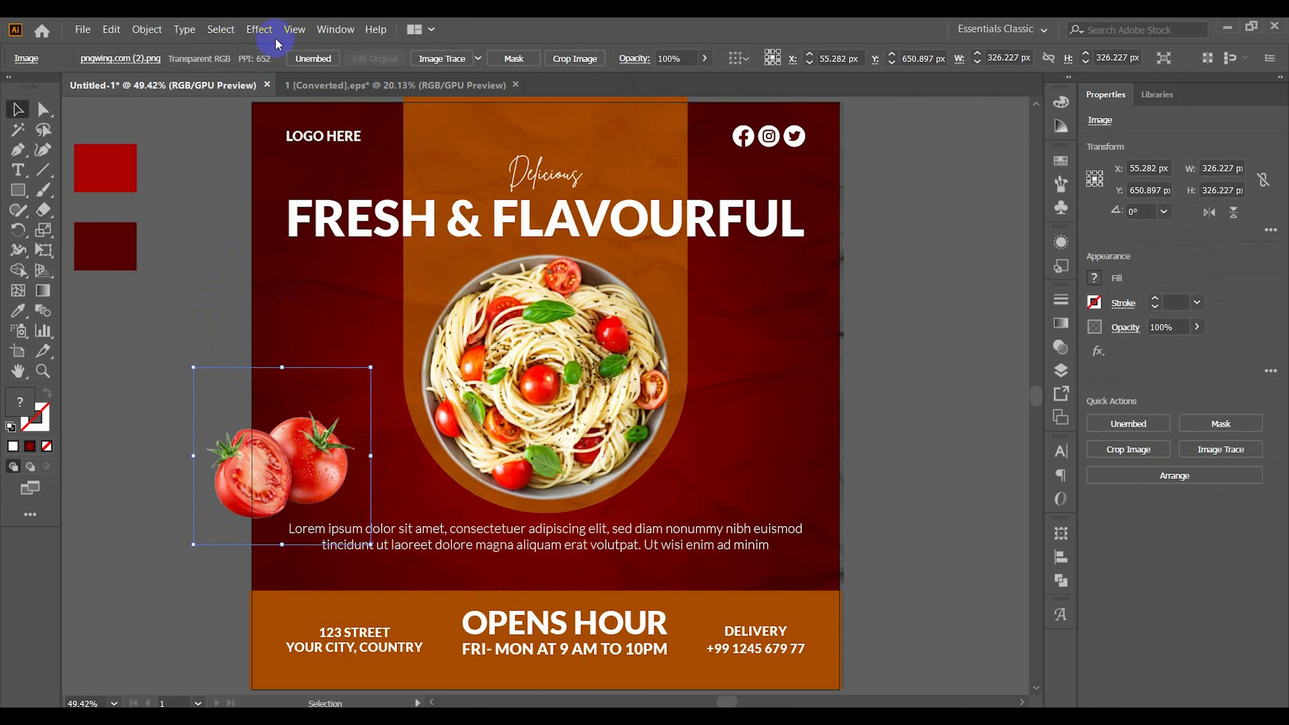
# Step: Apply a slight Gaussian Blur to the tomato image, with preview on
pyautogui.click(259, 29)
pyautogui.click(482, 359)
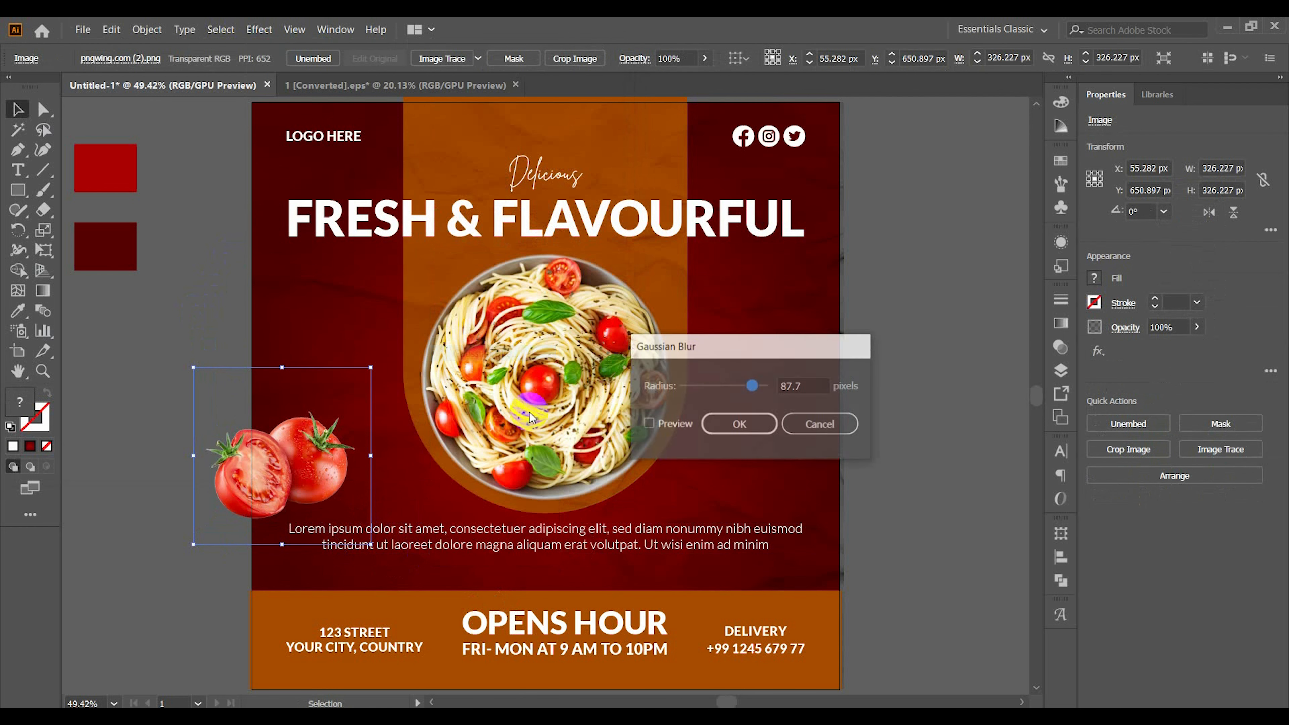
pyautogui.click(649, 423)
pyautogui.moveTo(753, 386); pyautogui.dragTo(734, 386)
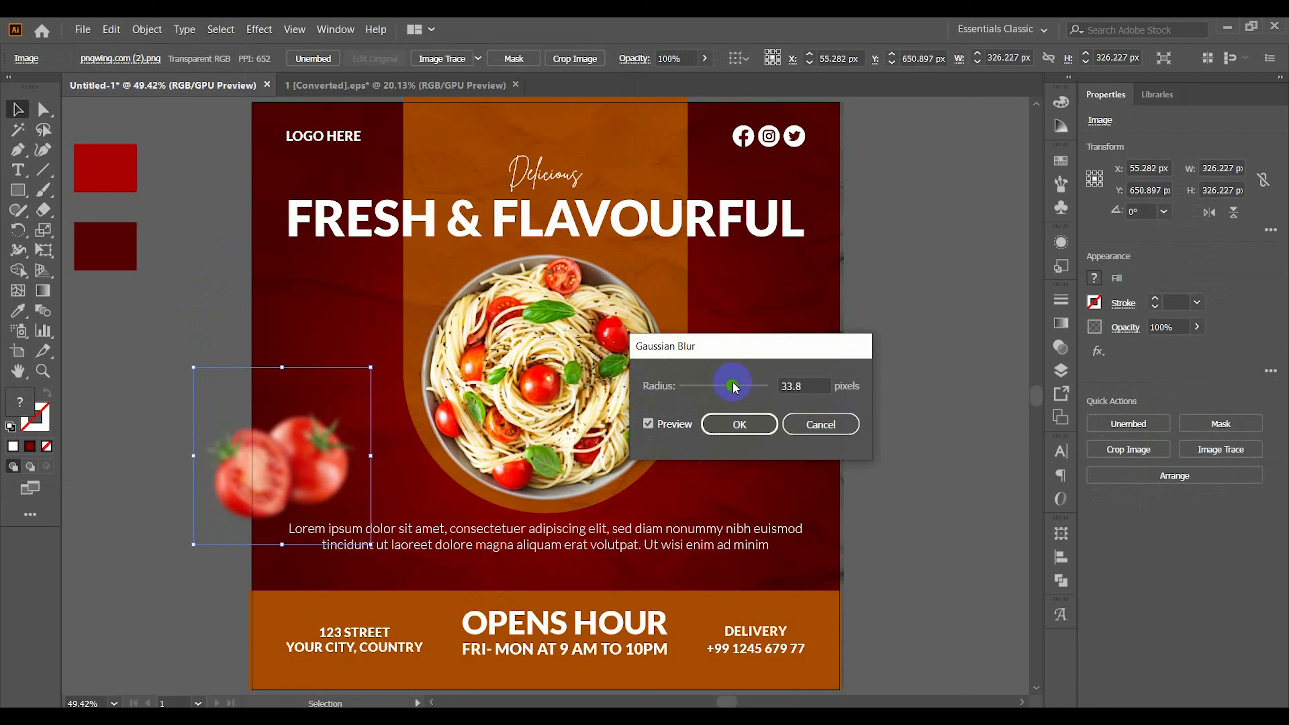
pyautogui.click(739, 423)
pyautogui.click(385, 474)
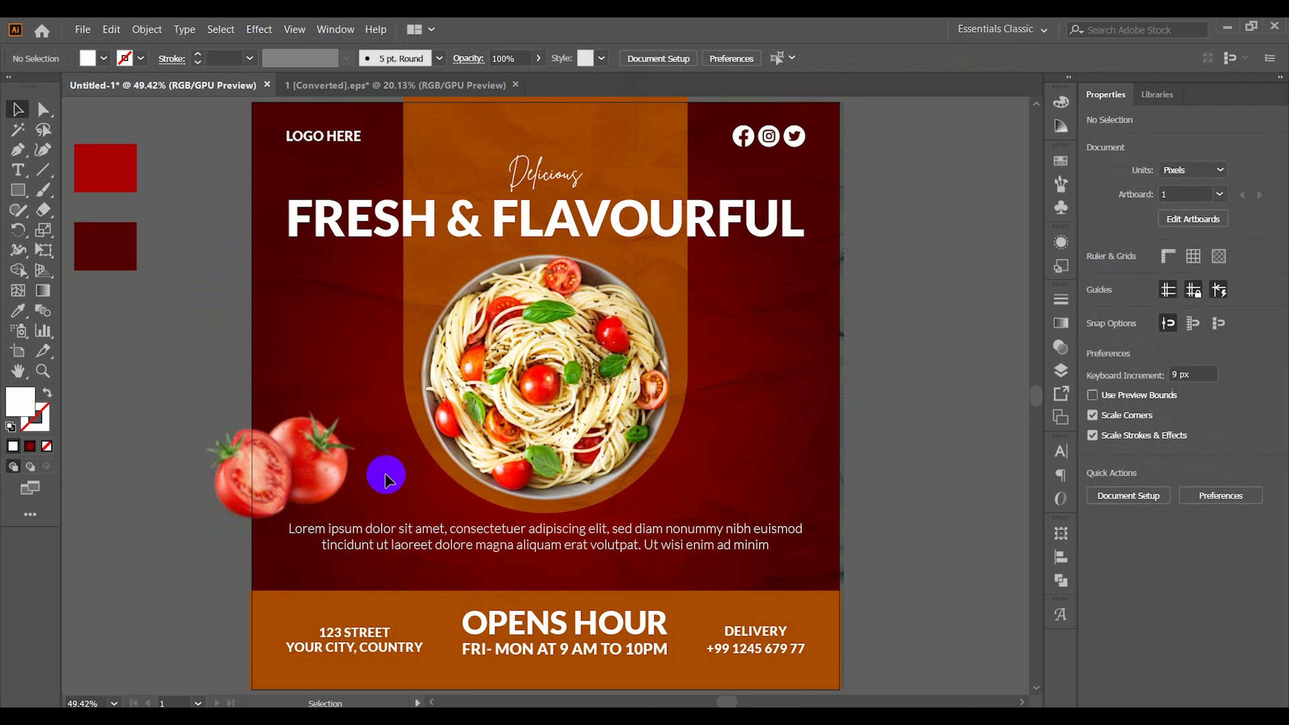
# Step: Apply a Gaussian Blur of about 13 pixels to the tomato image on the post's left edge
pyautogui.click(312, 468)
pyautogui.click(259, 29)
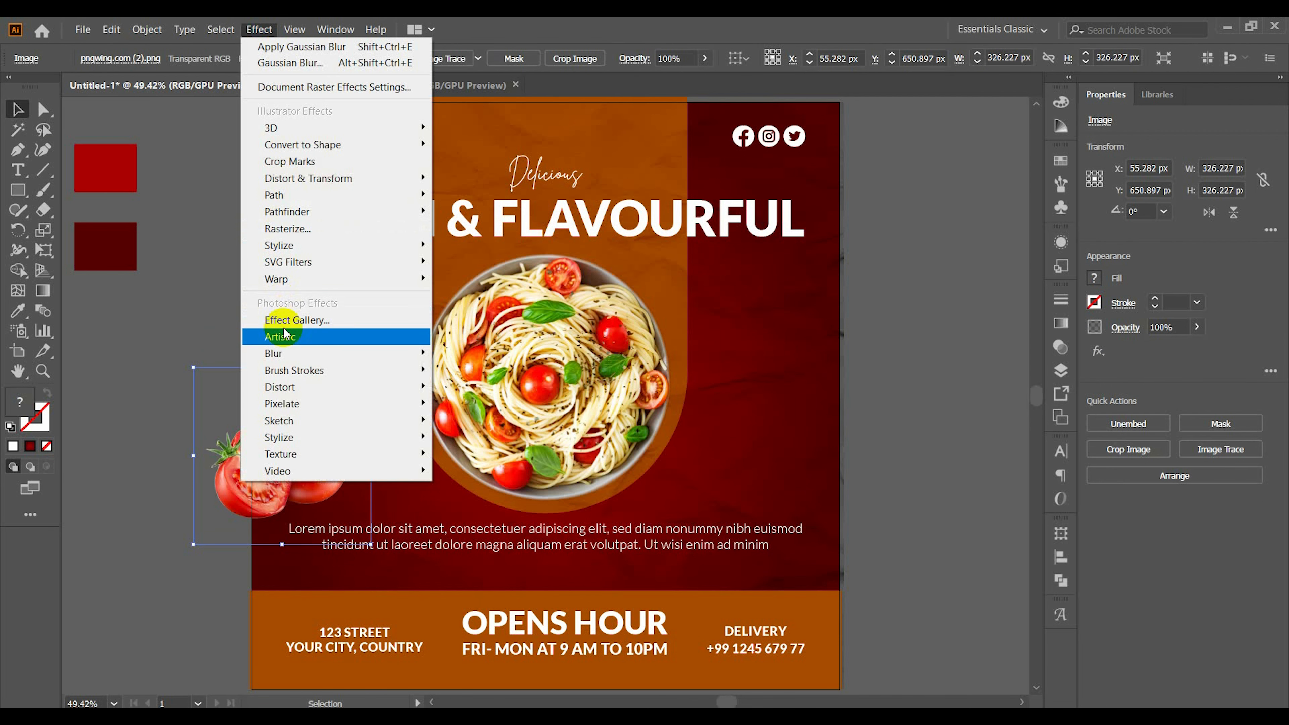
pyautogui.moveTo(304, 354)
pyautogui.click(449, 354)
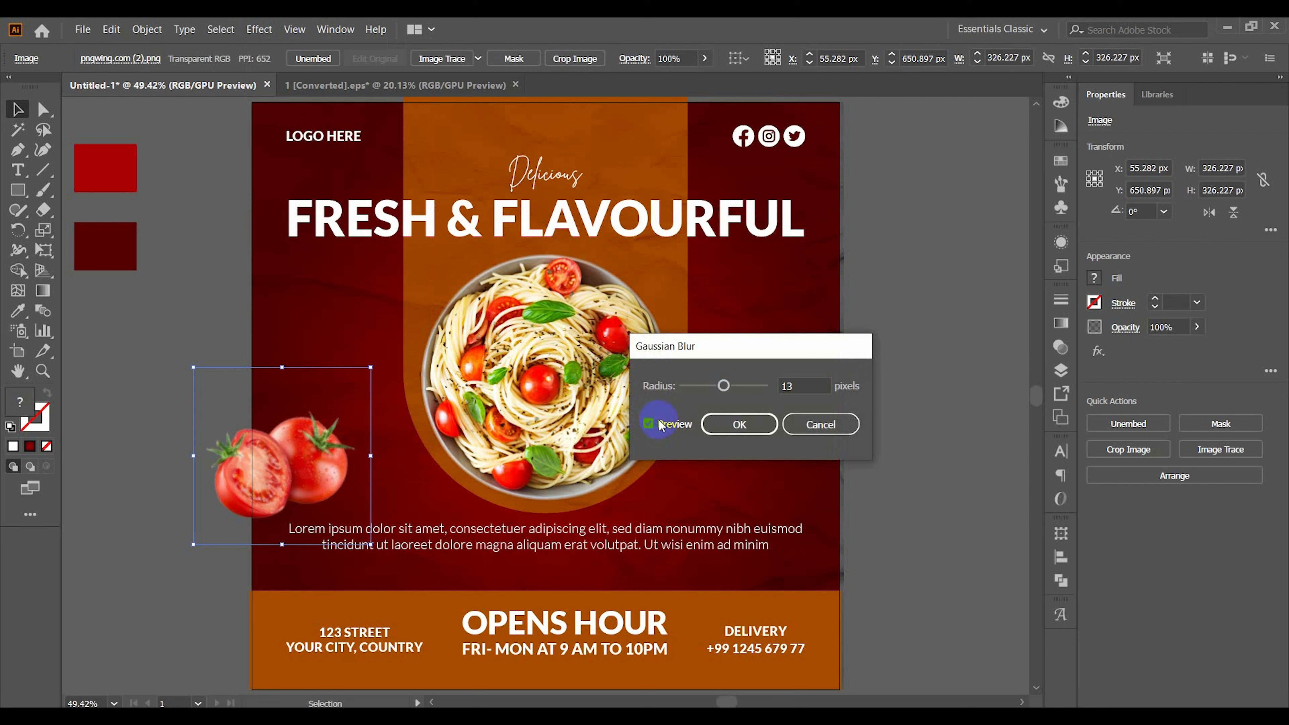
pyautogui.click(738, 423)
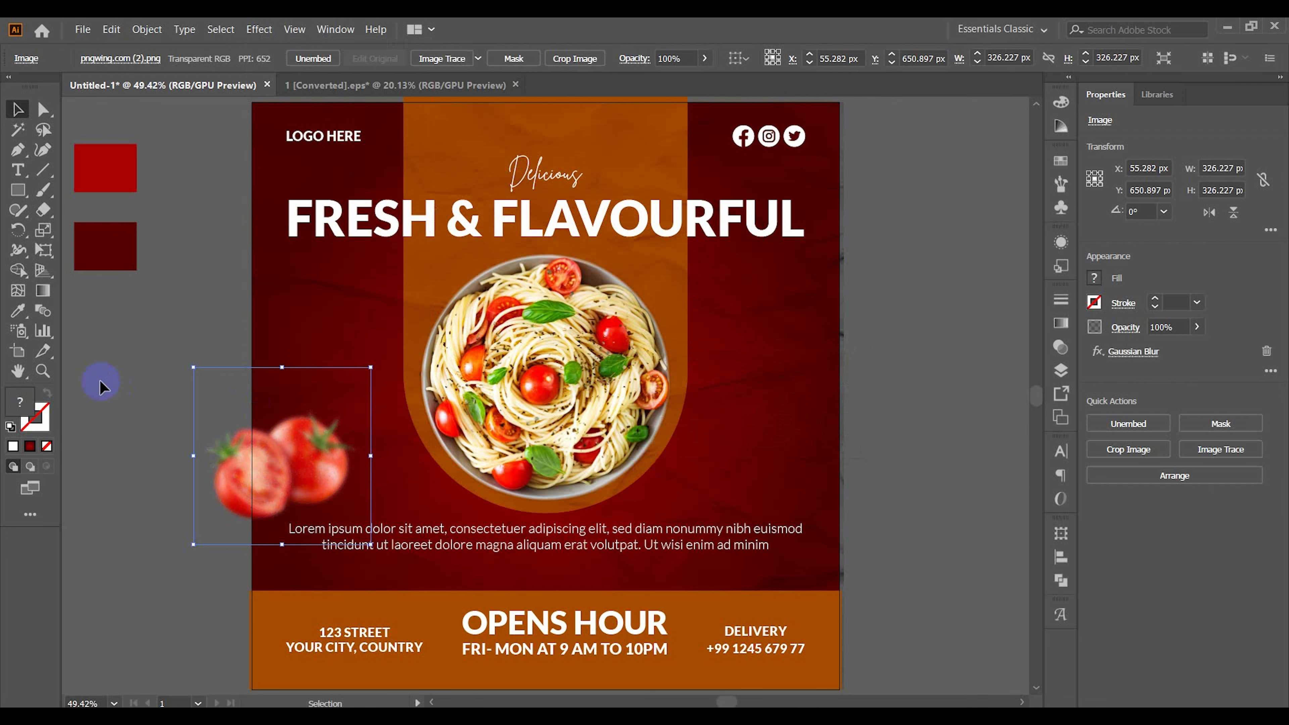
# Step: Duplicate the blurred tomato image across the post's right edge, just below the end of the FRESH & FLAVOURFUL heading
pyautogui.click(104, 386)
pyautogui.moveTo(250, 437); pyautogui.dragTo(784, 314)
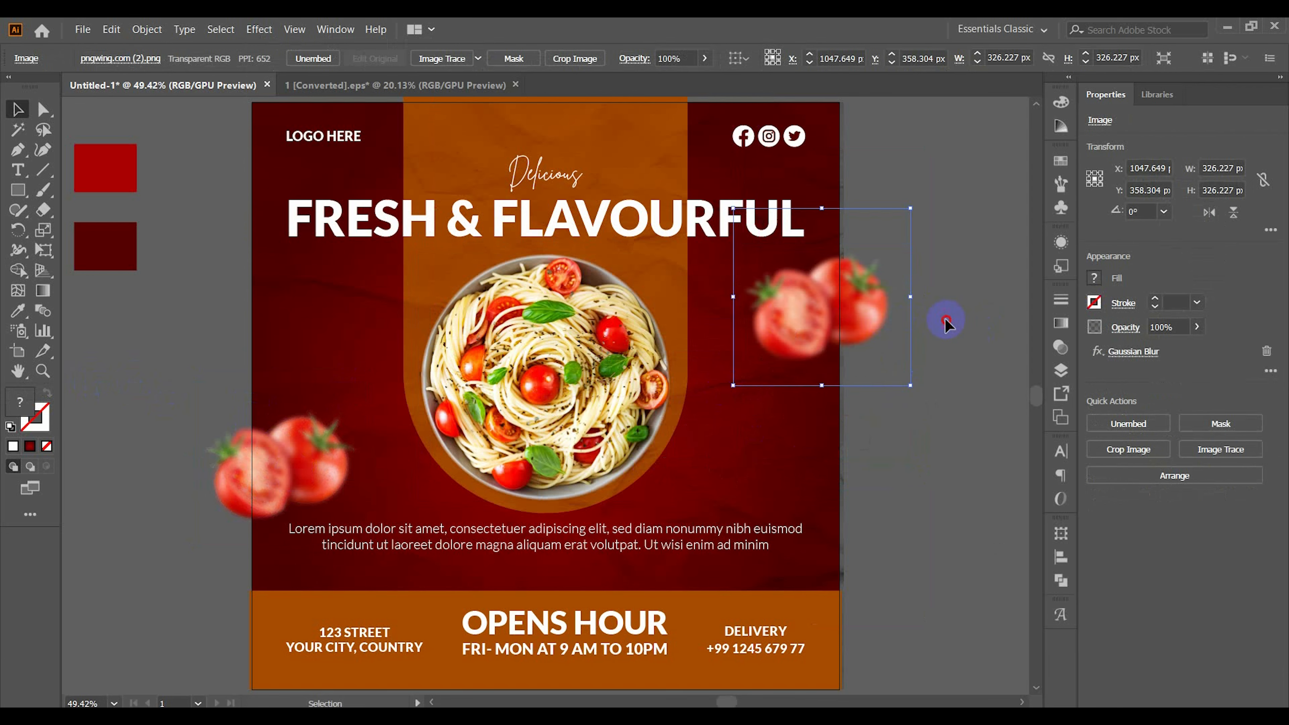
pyautogui.click(947, 319)
# Step: Try placing the chilli image pngwing.com (3) beside the post's right edge, and delete it
pyautogui.click(82, 29)
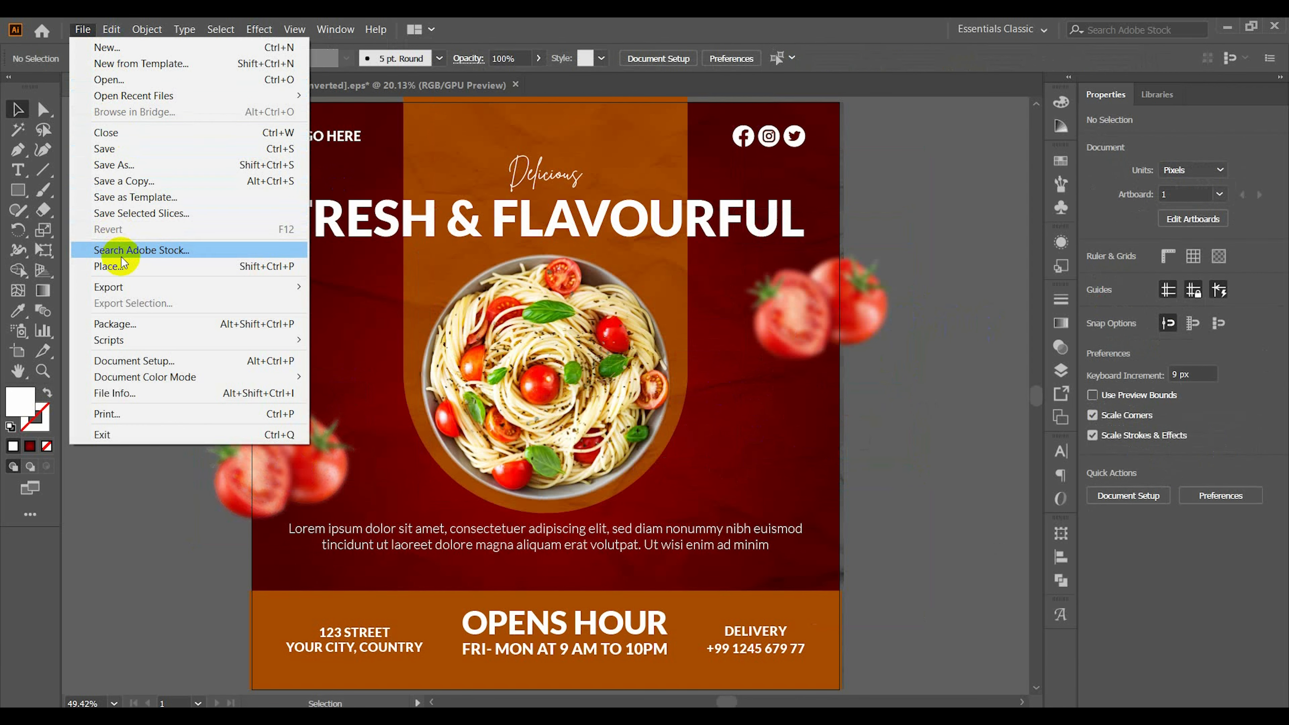
pyautogui.click(109, 266)
pyautogui.click(216, 190)
pyautogui.click(504, 468)
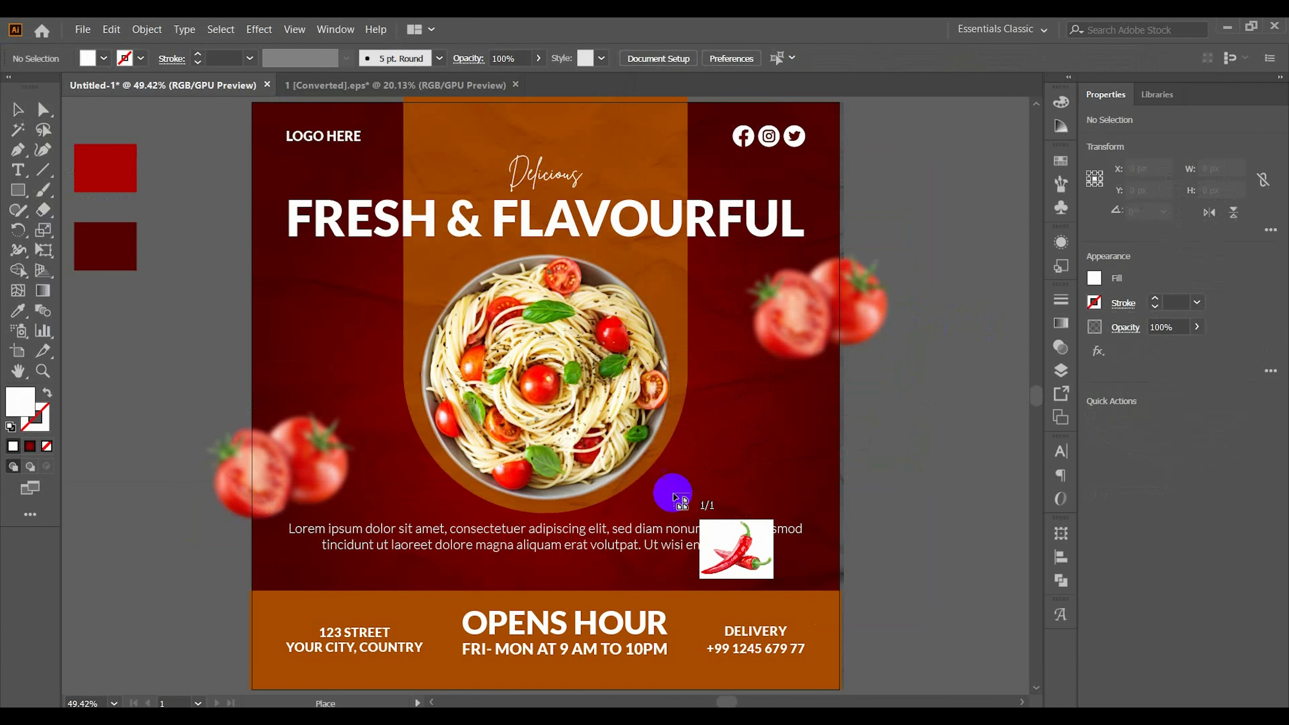
pyautogui.moveTo(644, 450); pyautogui.dragTo(730, 517)
pyautogui.moveTo(949, 493); pyautogui.dragTo(949, 495)
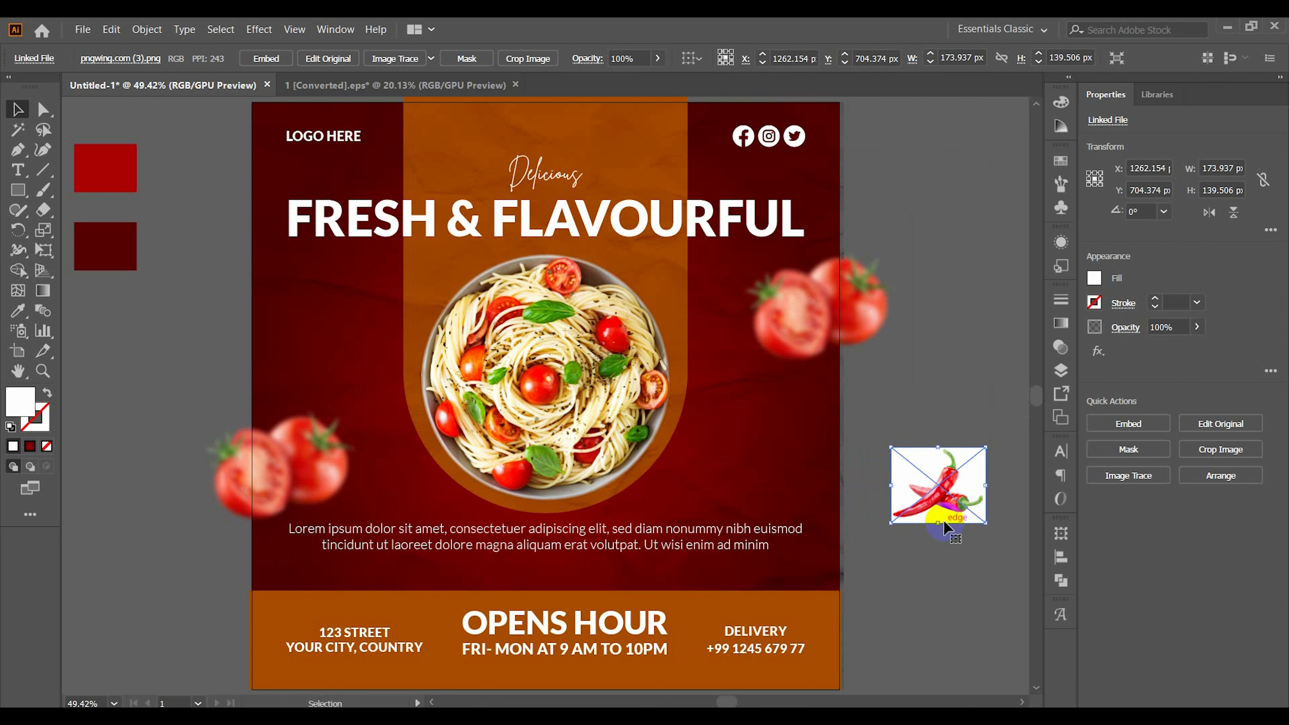
pyautogui.press('Delete')
pyautogui.click(82, 29)
pyautogui.click(951, 168)
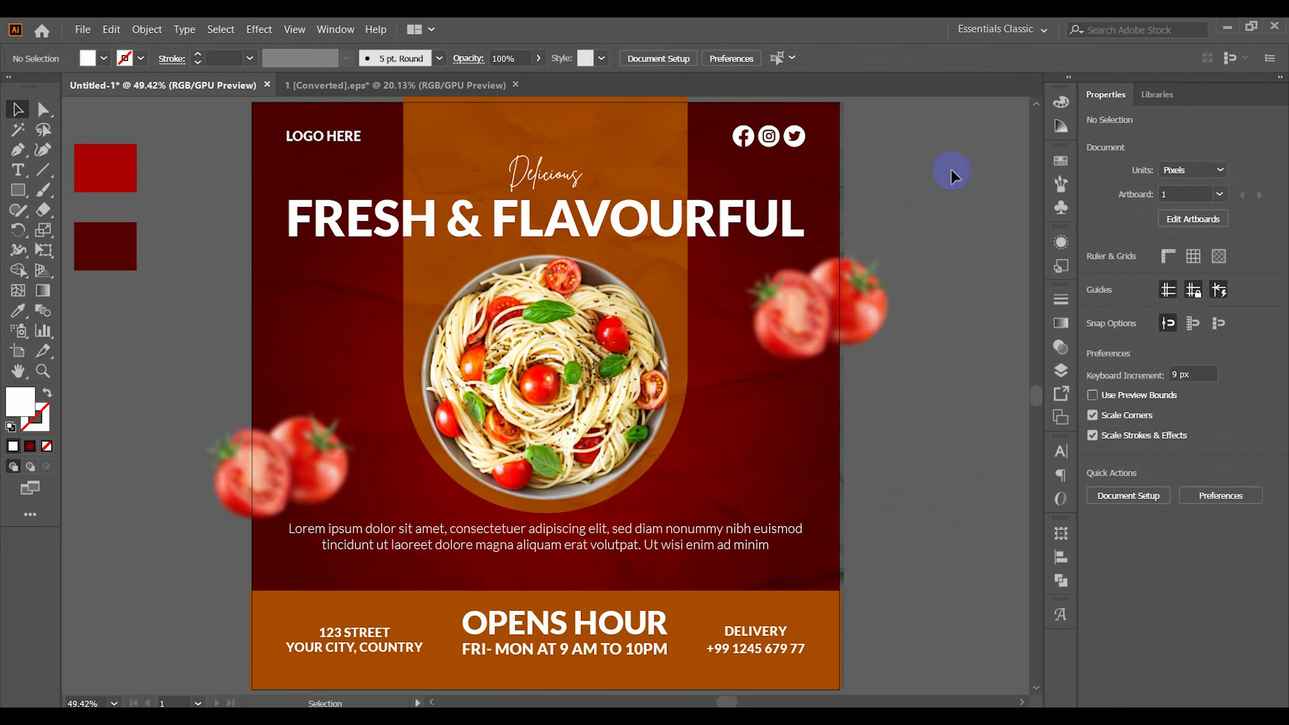
# Step: Place and embed the chilli image pngwing.com beside the bowl's lower right, about 261 by 160 px
pyautogui.click(82, 29)
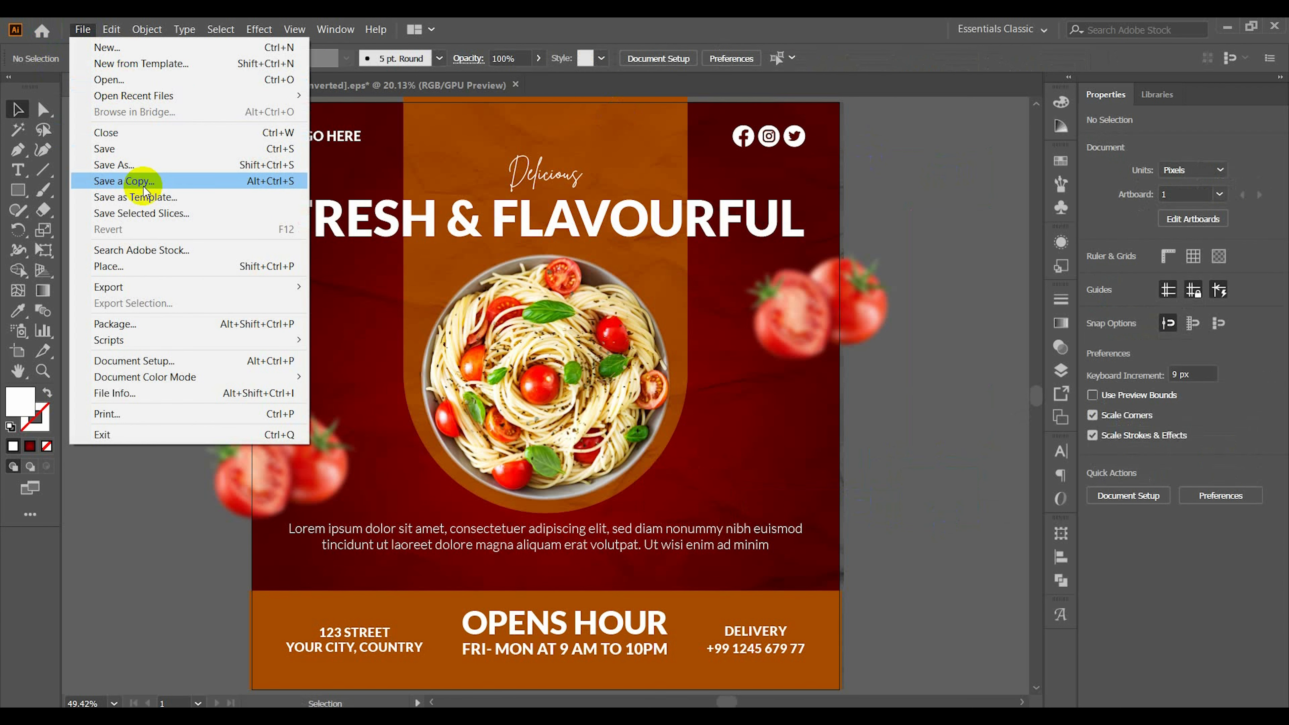
pyautogui.click(156, 266)
pyautogui.click(196, 167)
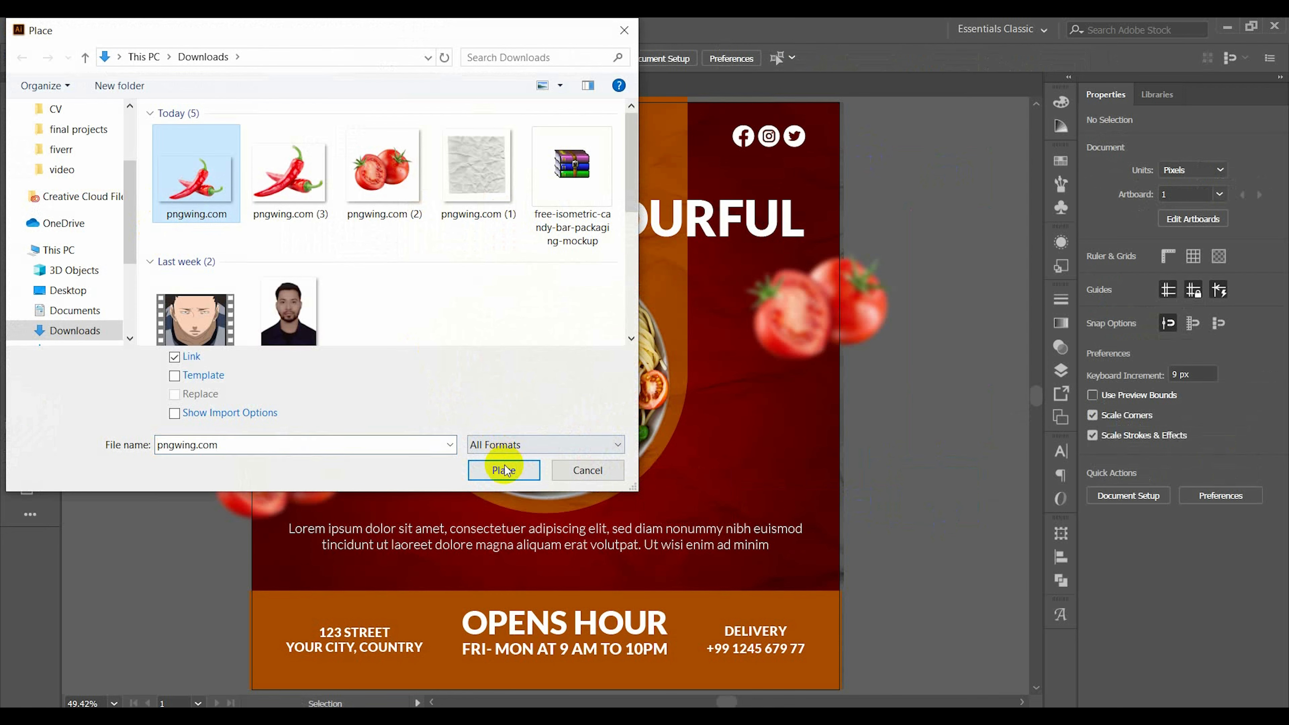
pyautogui.click(504, 467)
pyautogui.moveTo(620, 438); pyautogui.dragTo(702, 476)
pyautogui.click(300, 58)
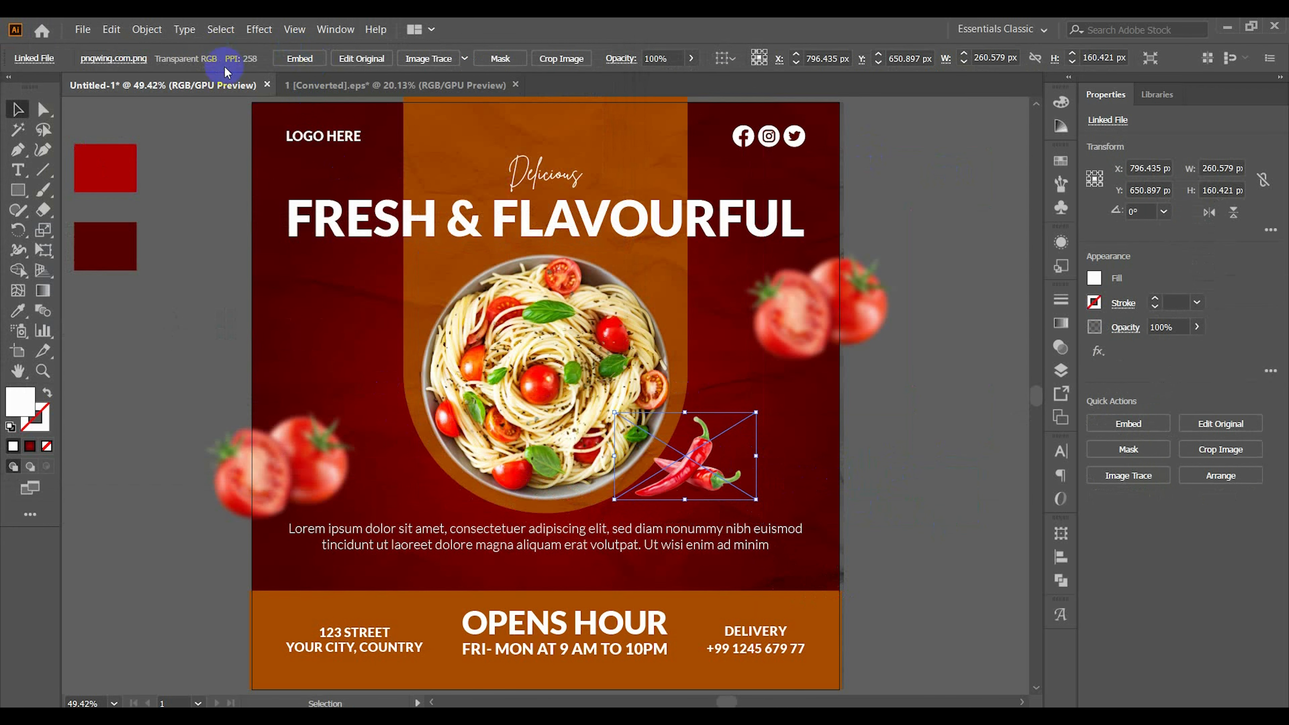
# Step: Apply a Gaussian Blur of about 9.6 pixels to the chilli image, with preview on
pyautogui.click(259, 29)
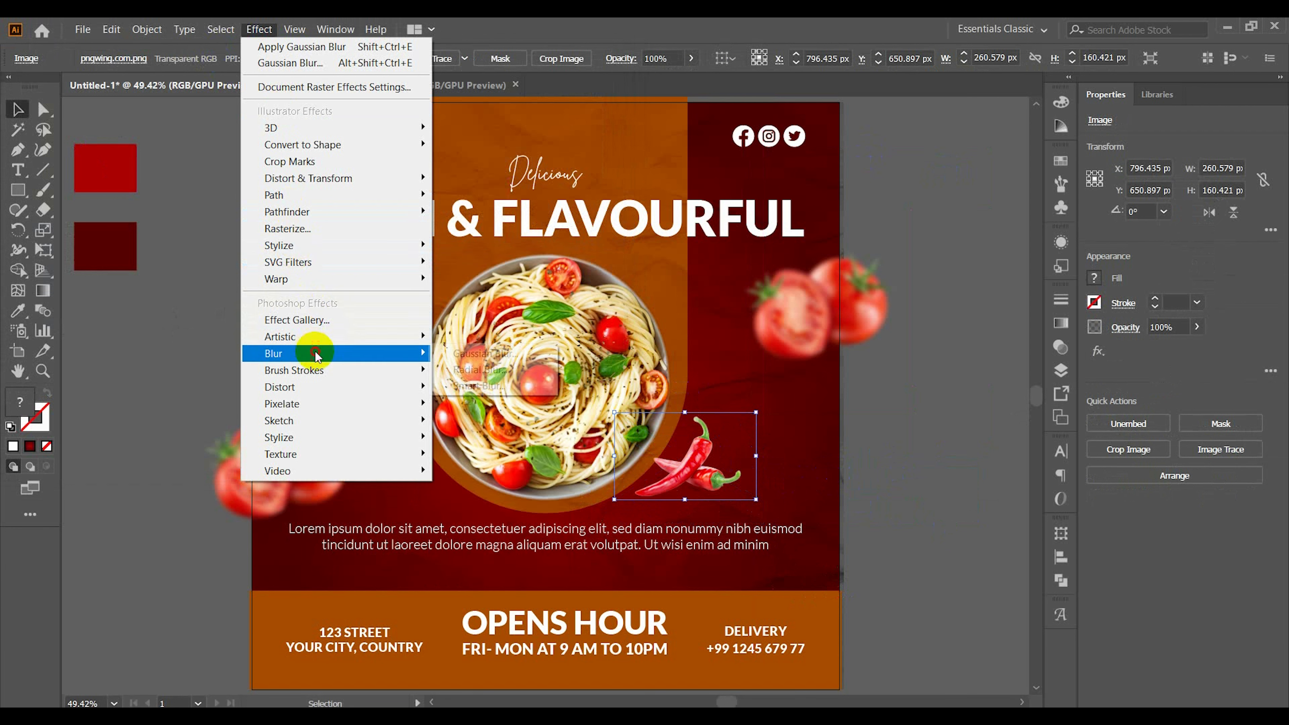
pyautogui.moveTo(315, 353)
pyautogui.click(467, 354)
pyautogui.click(661, 422)
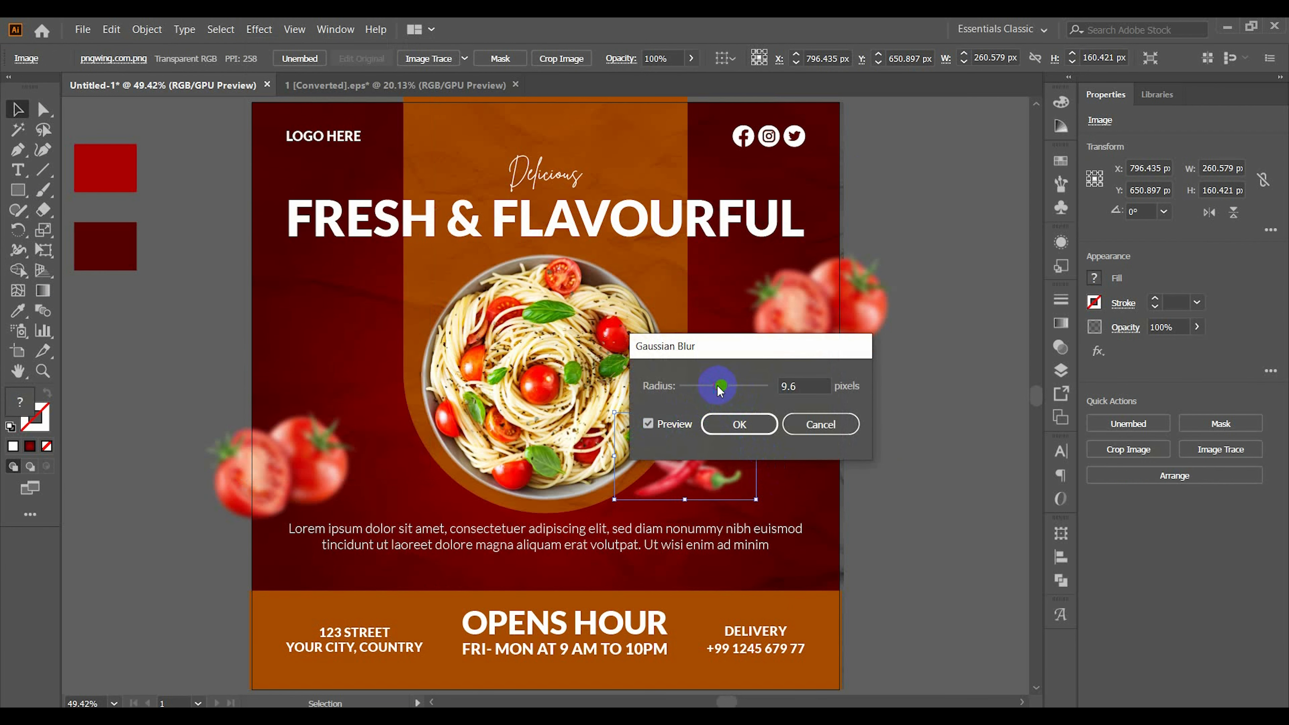
pyautogui.click(737, 424)
pyautogui.click(888, 471)
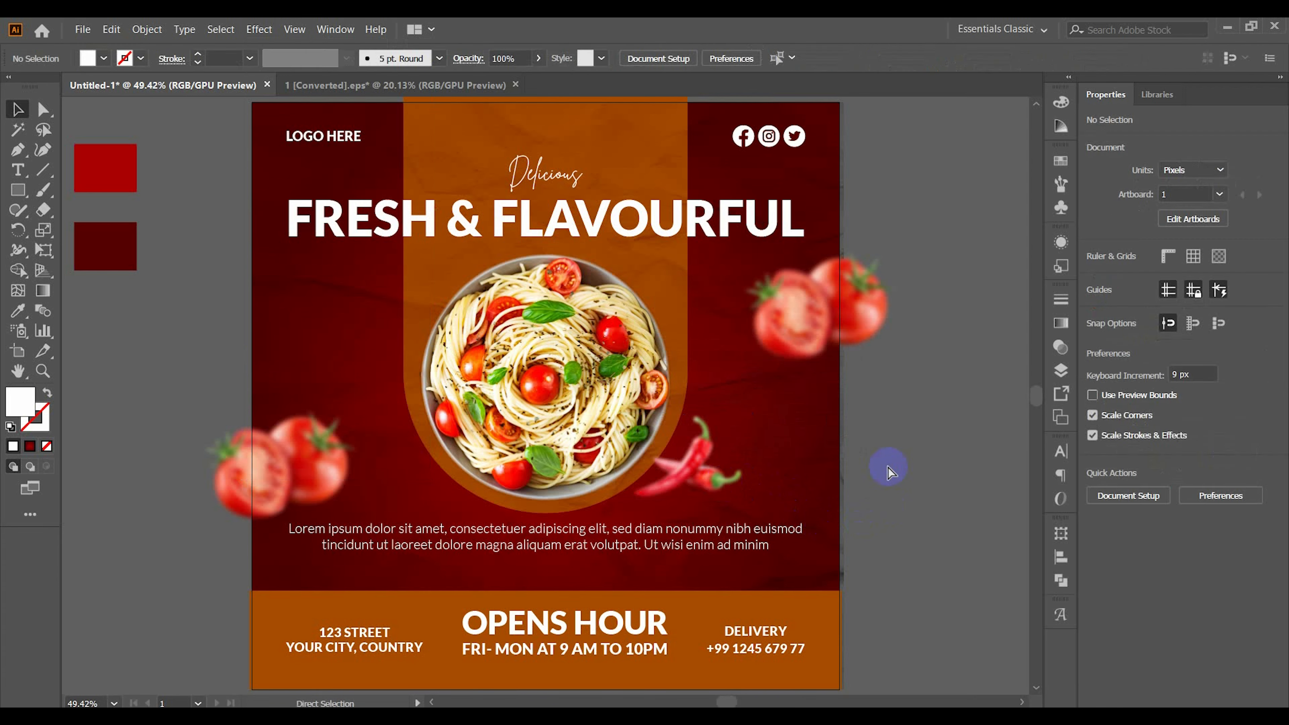
# Step: Place and embed the leaf image pngwing.com (4) across the post's lower-right edge, rotated to about 341°
pyautogui.click(79, 29)
pyautogui.click(133, 266)
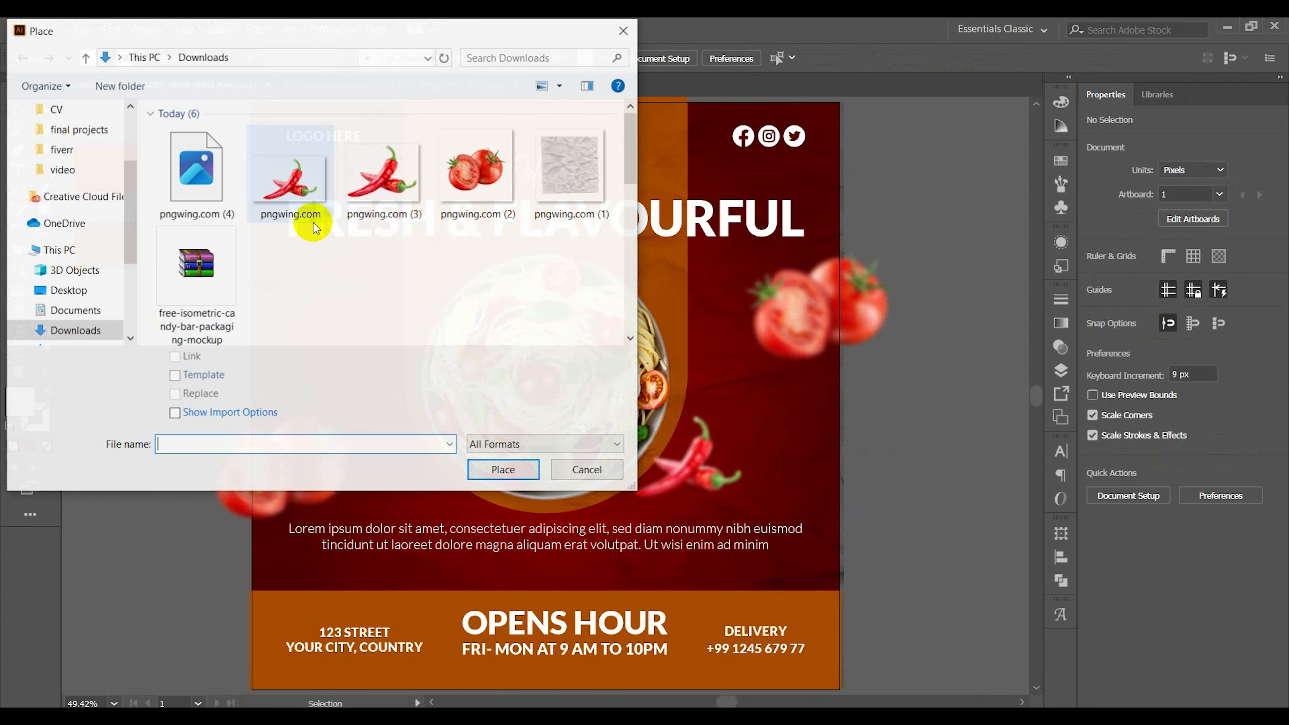
pyautogui.click(539, 470)
pyautogui.moveTo(347, 296); pyautogui.dragTo(476, 373)
pyautogui.moveTo(413, 336); pyautogui.dragTo(859, 595)
pyautogui.moveTo(929, 646); pyautogui.dragTo(887, 612)
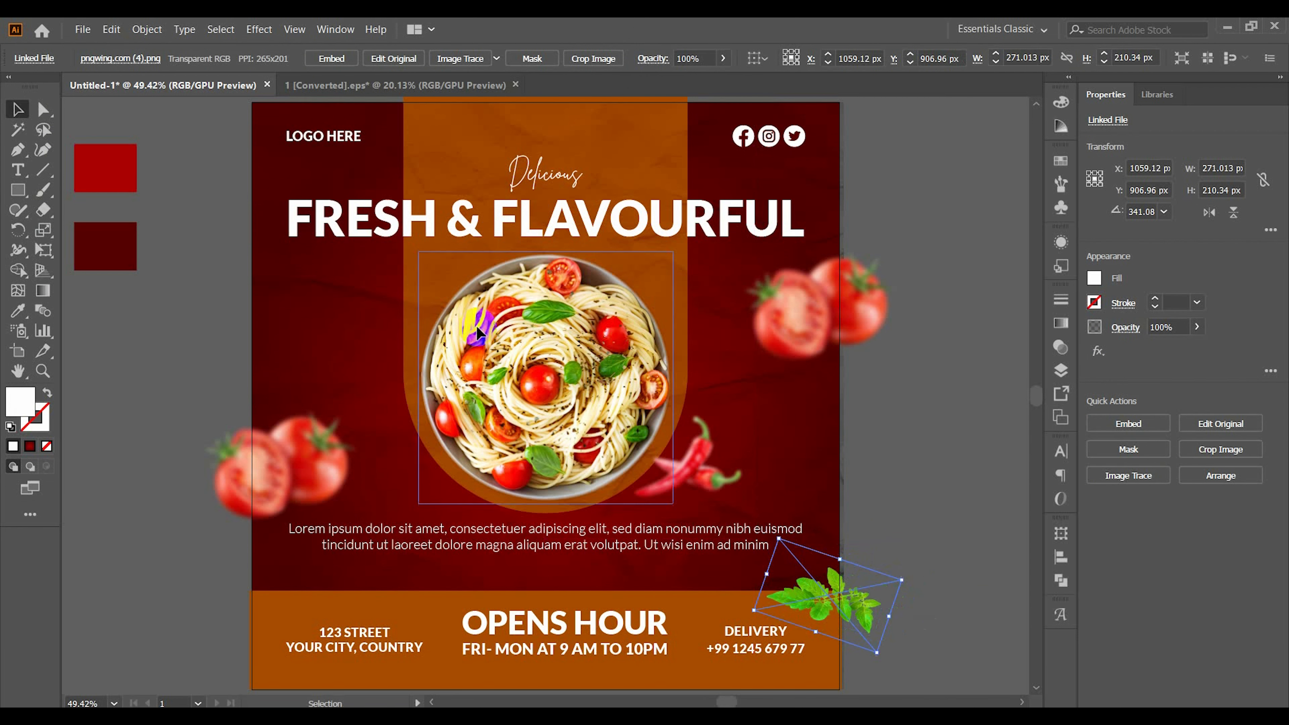
pyautogui.click(313, 58)
# Step: Try a 9.6-pixel Gaussian Blur on the leaf image
pyautogui.click(259, 28)
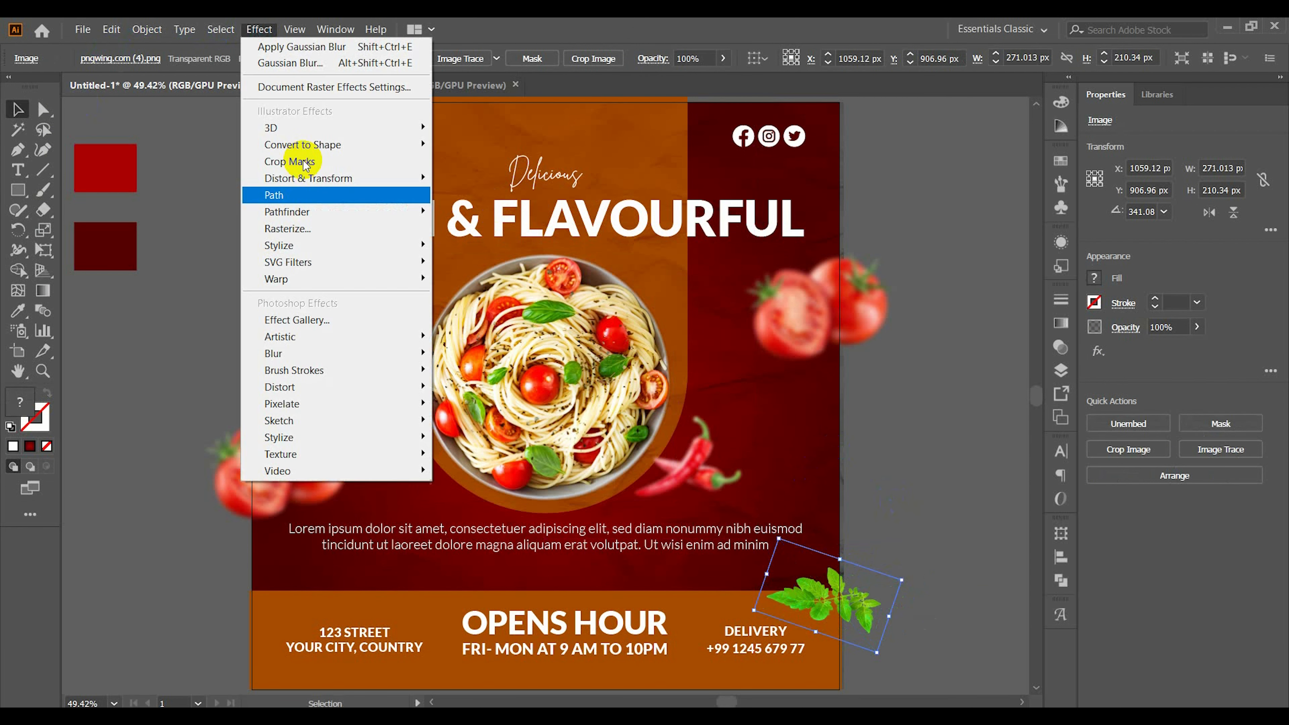
pyautogui.click(457, 351)
pyautogui.click(648, 423)
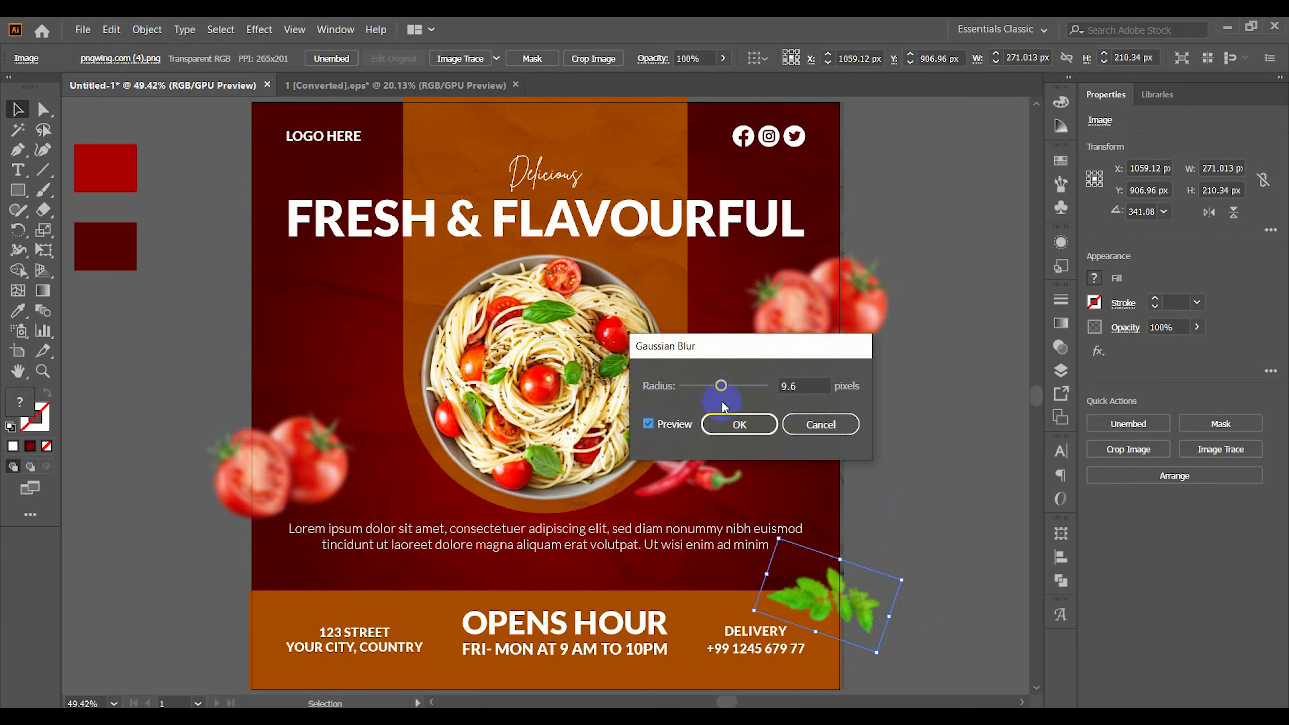
pyautogui.click(740, 424)
pyautogui.click(901, 616)
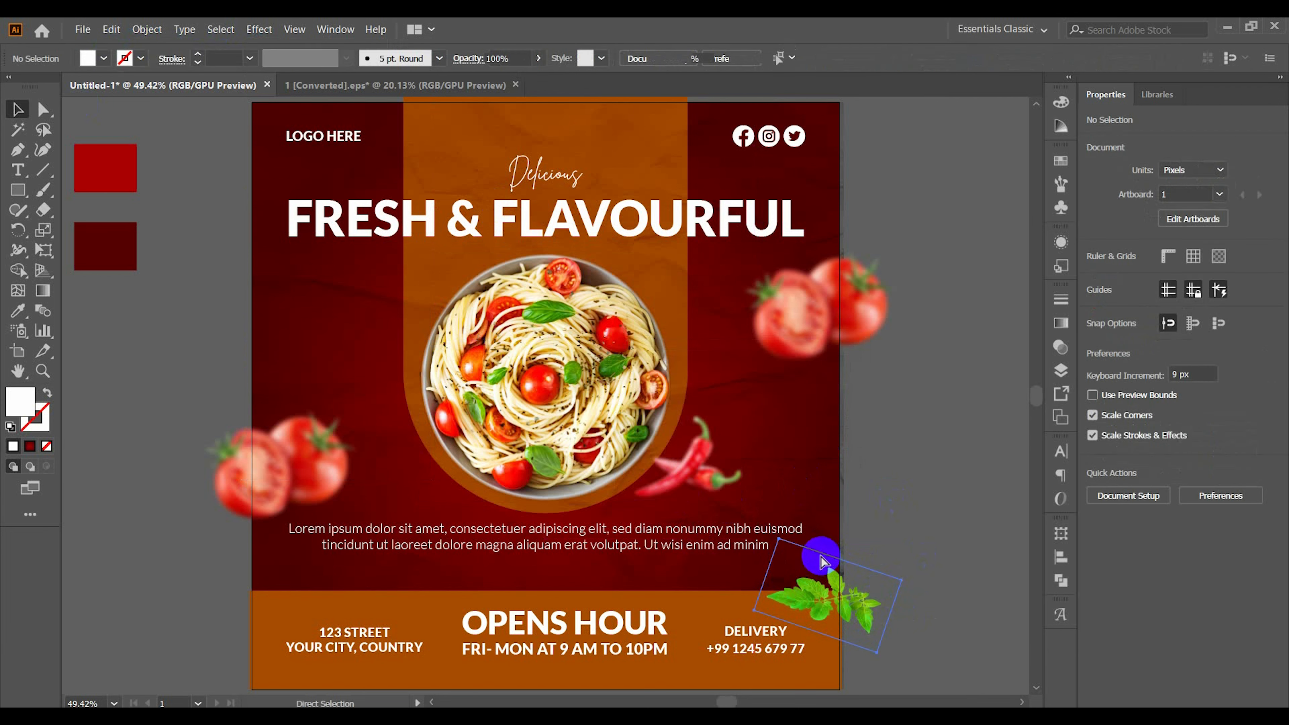
# Step: Apply a Gaussian Blur of about 13 pixels to the leaf image and rotate it to about 324°
pyautogui.click(821, 555)
pyautogui.click(258, 29)
pyautogui.click(456, 352)
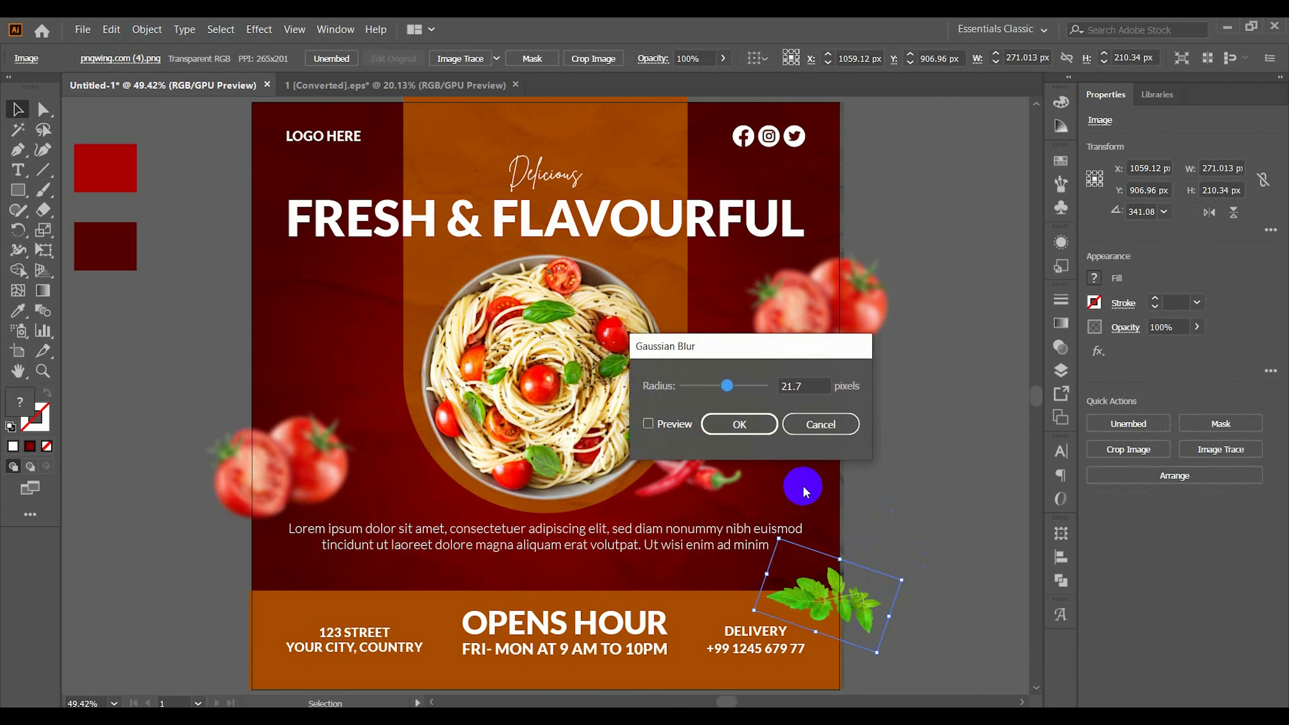
pyautogui.click(648, 424)
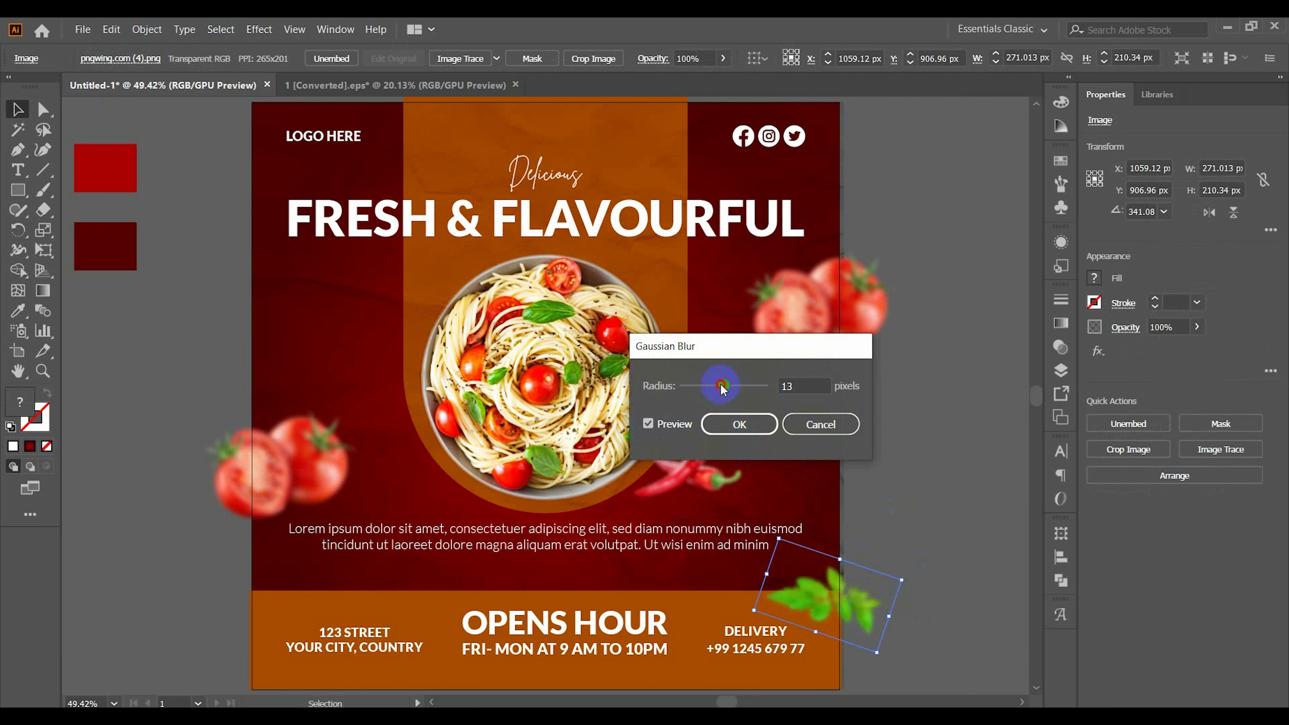
pyautogui.click(759, 432)
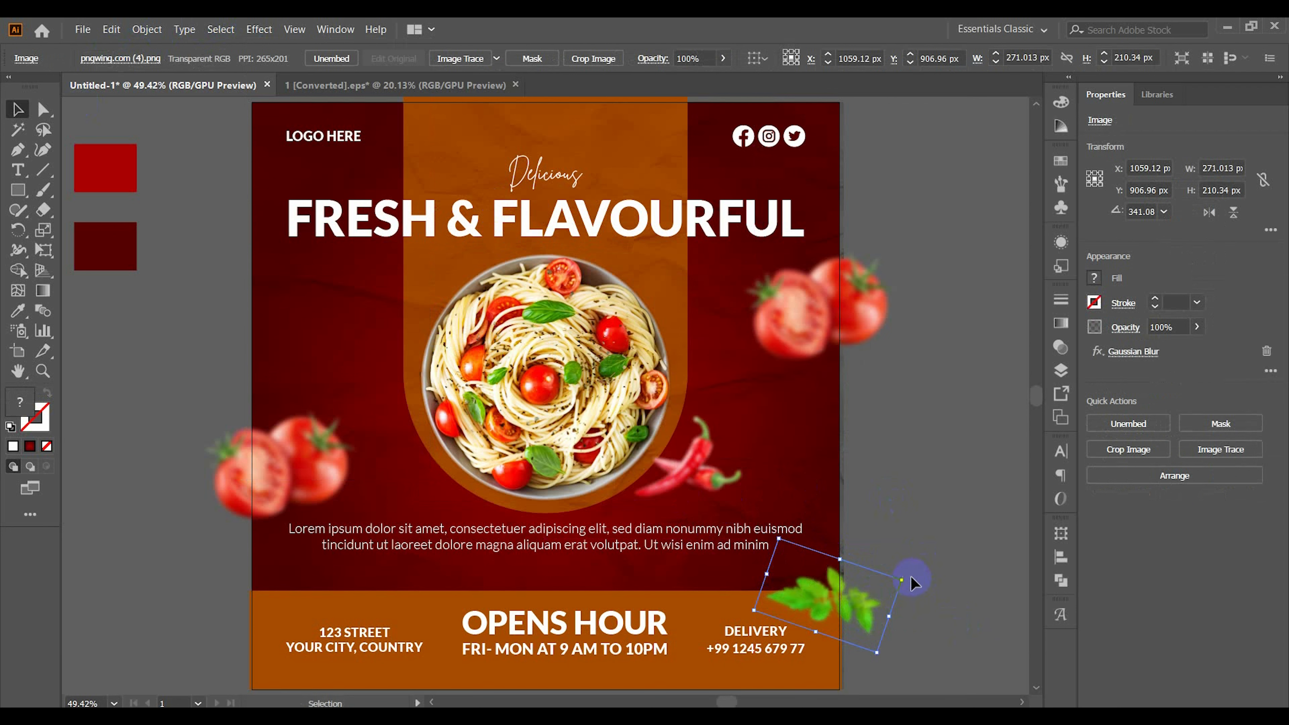
pyautogui.moveTo(913, 583); pyautogui.dragTo(936, 599)
pyautogui.click(936, 598)
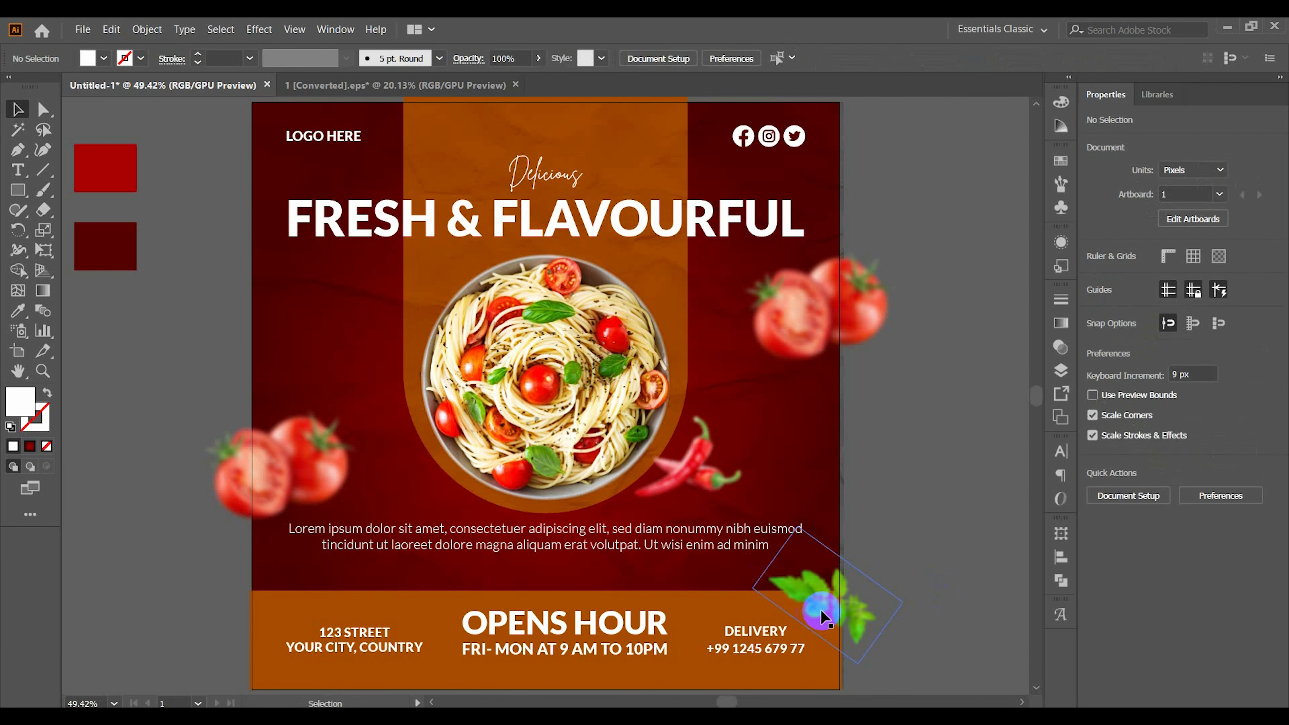
# Step: Duplicate the blurred leaf across the post's left edge above the tomatoes, and rotate the copy so it points up to the right
pyautogui.click(858, 623)
pyautogui.moveTo(858, 627); pyautogui.dragTo(292, 358)
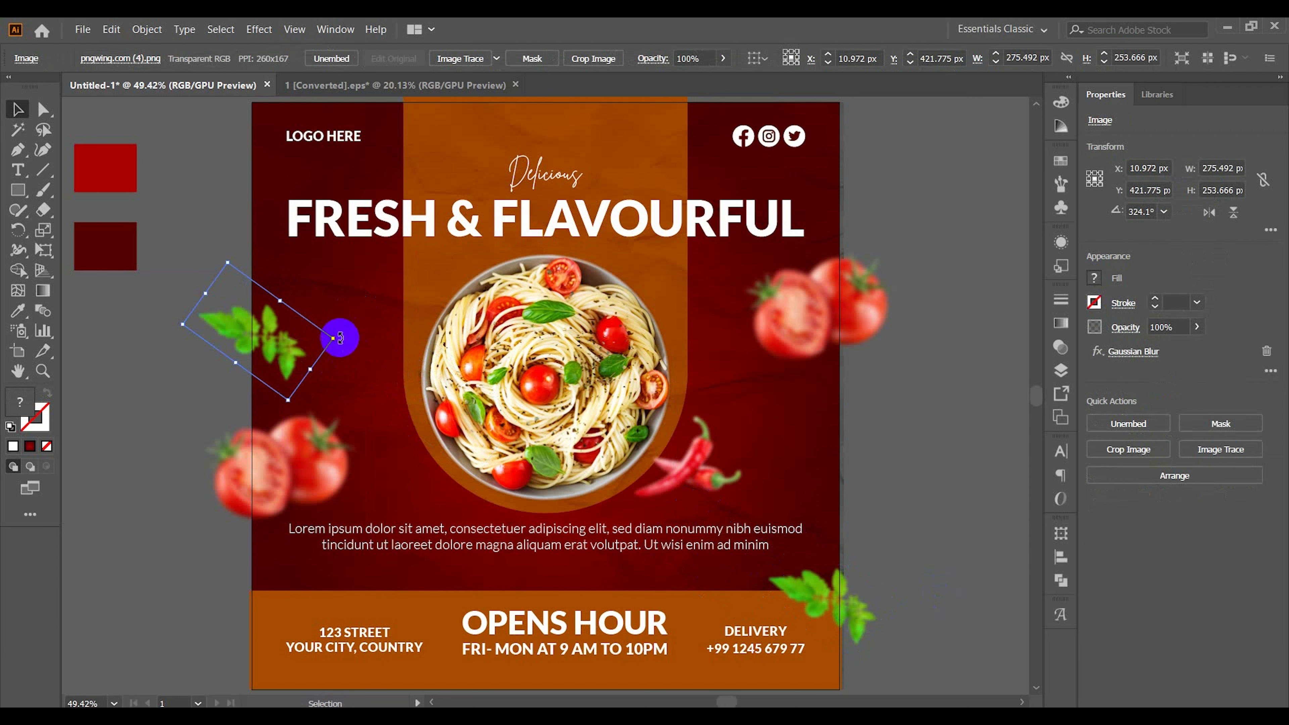
pyautogui.moveTo(340, 338); pyautogui.dragTo(177, 437)
pyautogui.moveTo(231, 347)
pyautogui.mouseDown()
pyautogui.moveTo(234, 298)
pyautogui.moveTo(229, 325)
pyautogui.mouseUp()
pyautogui.click(174, 384)
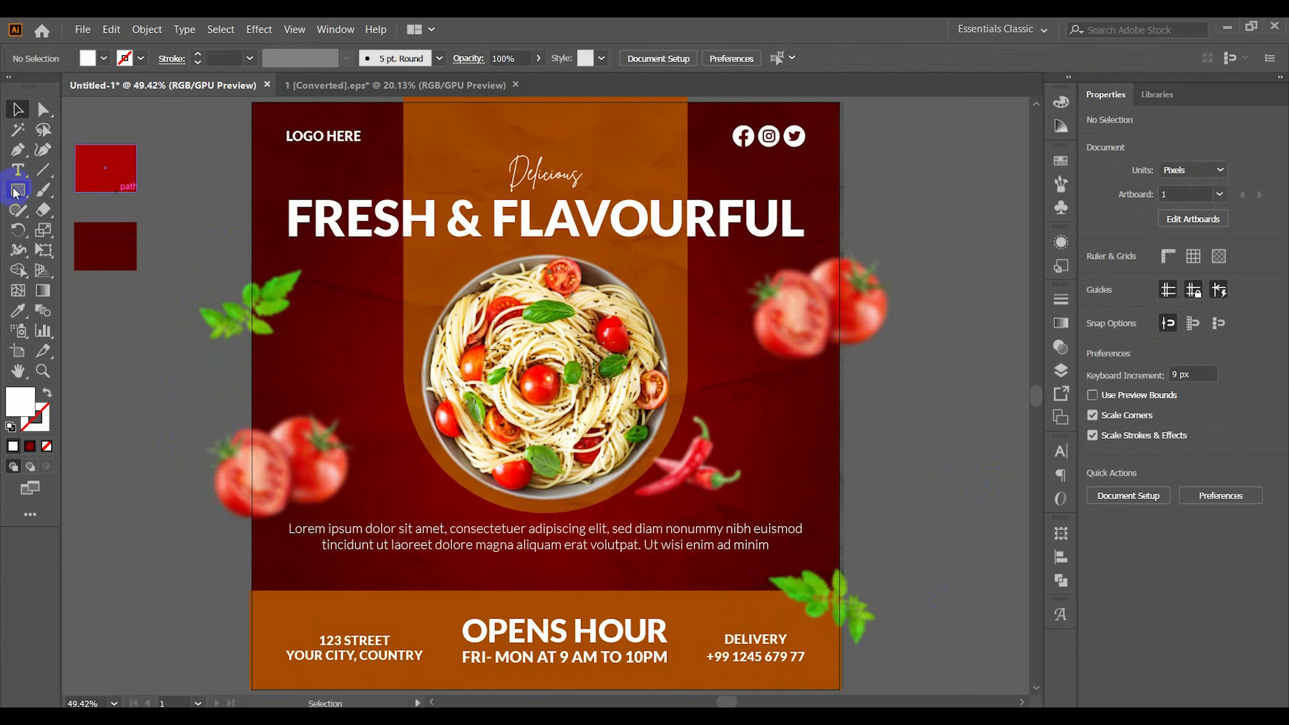
# Step: Create a 1080 by 1080 px rectangle and centre it horizontally and vertically on the artboard
pyautogui.moveTo(18, 190); pyautogui.dragTo(109, 192)
pyautogui.click(573, 367)
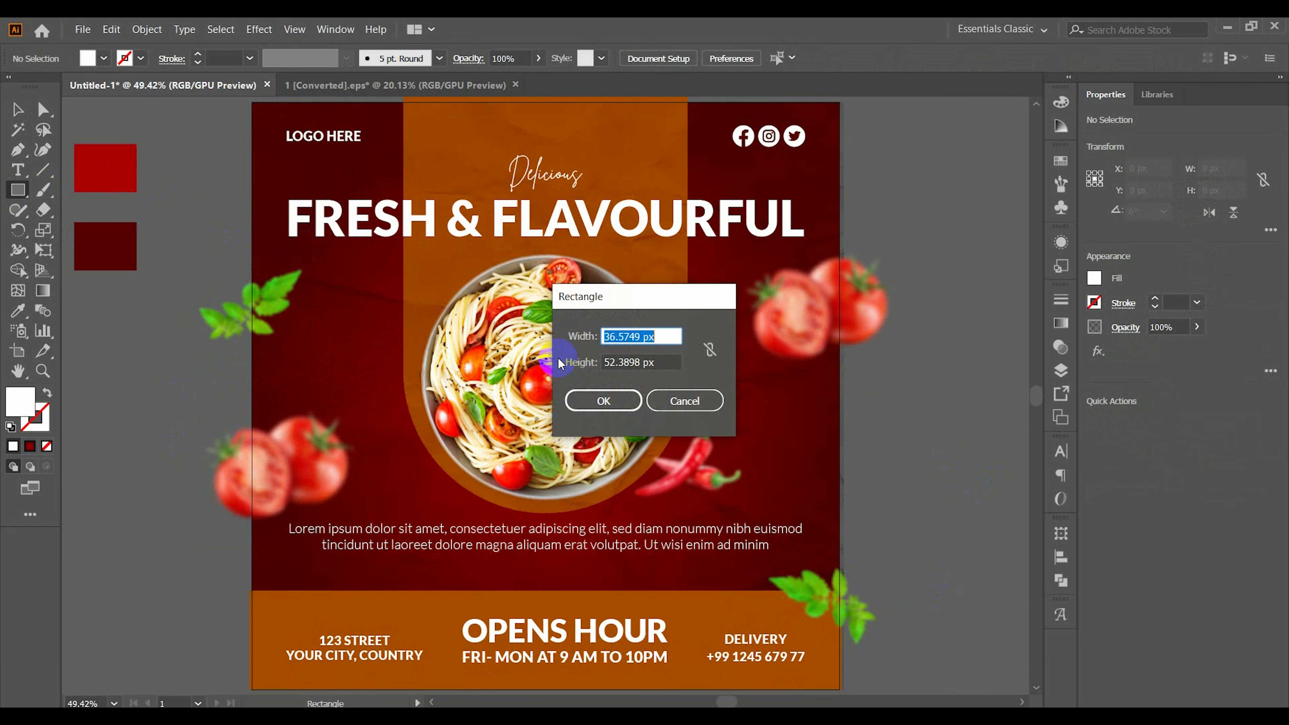
pyautogui.write('1080')
pyautogui.press('Tab')
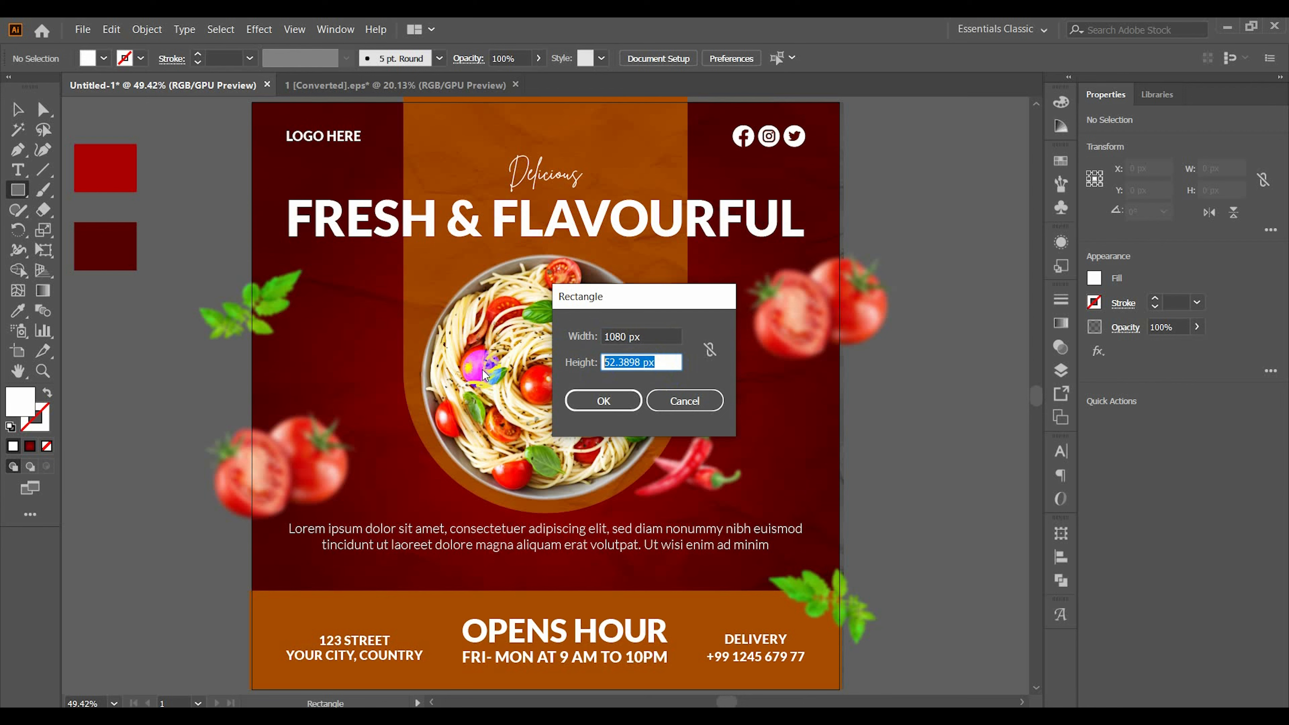
pyautogui.write('1080')
pyautogui.press('Return')
pyautogui.click(720, 57)
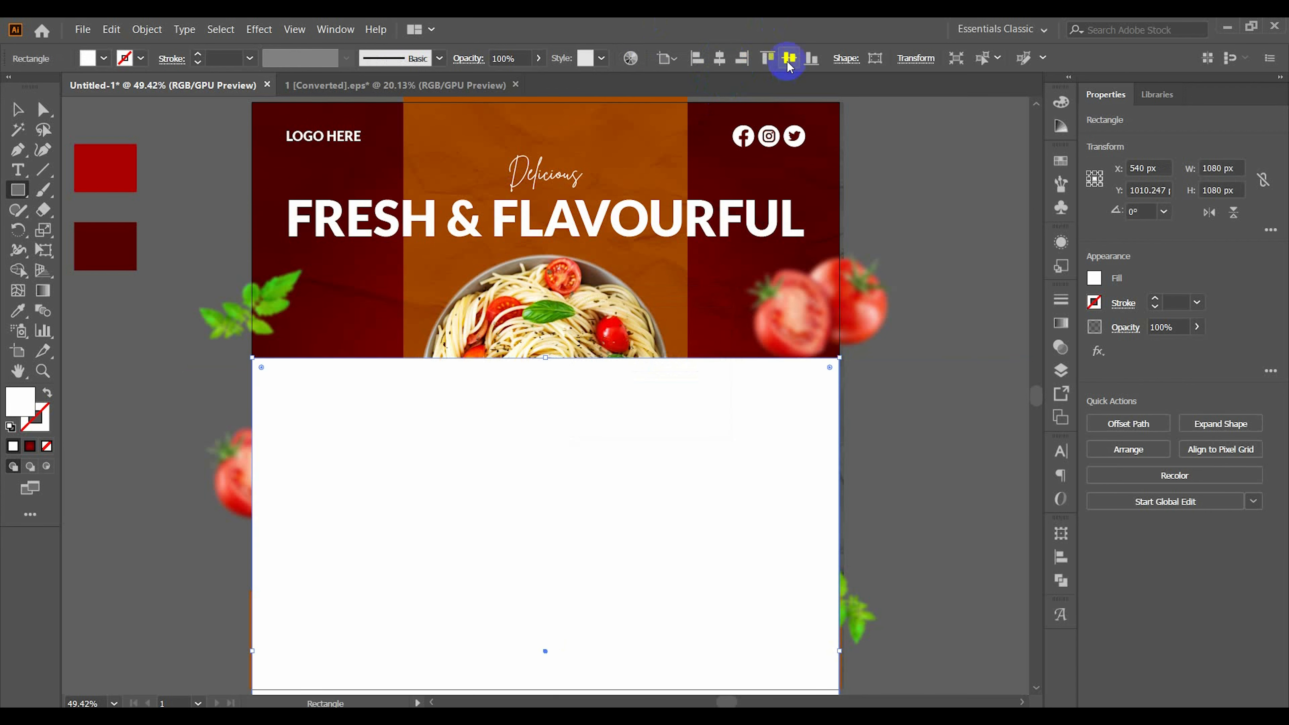
pyautogui.click(789, 58)
# Step: Delete the two red colour sample rectangles beside the artboard
pyautogui.click(17, 109)
pyautogui.moveTo(86, 138); pyautogui.dragTo(137, 305)
pyautogui.press('Delete')
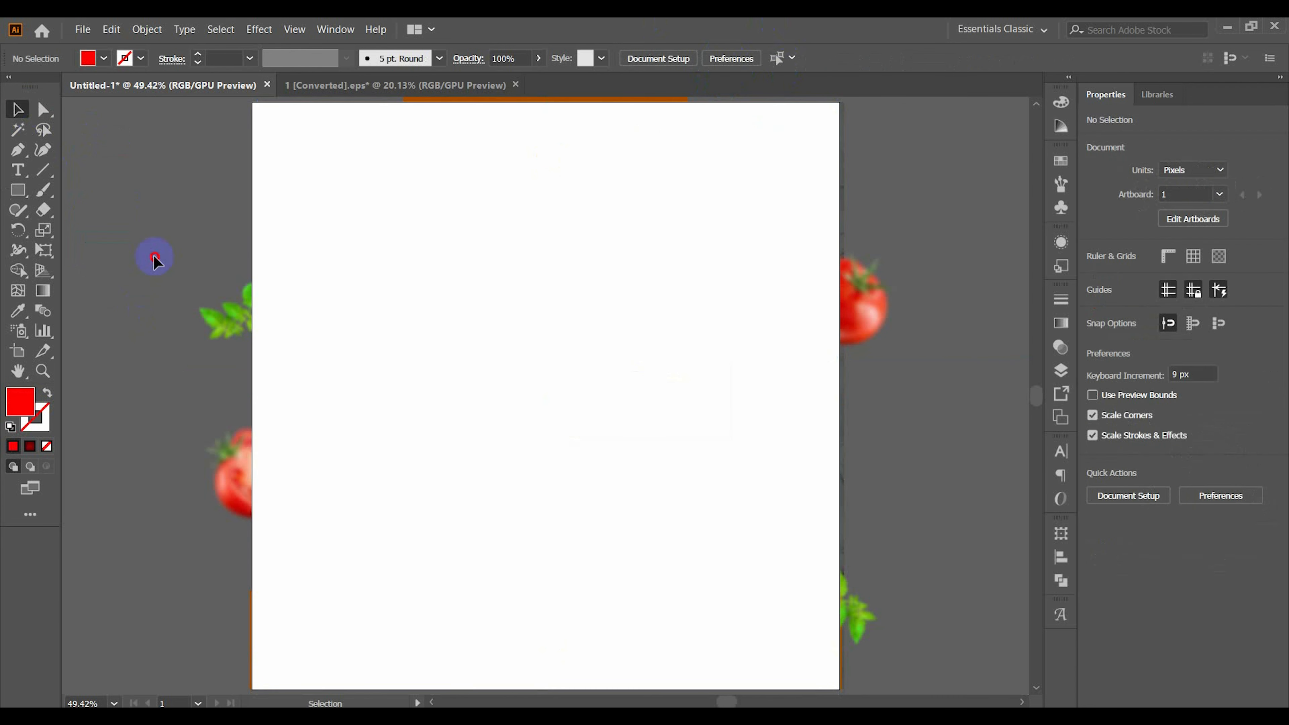
# Step: Clip all the artwork to the 1080 px square with a clipping mask
pyautogui.hotkey('ctrl', 'a')
pyautogui.rightClick(494, 186)
pyautogui.click(580, 310)
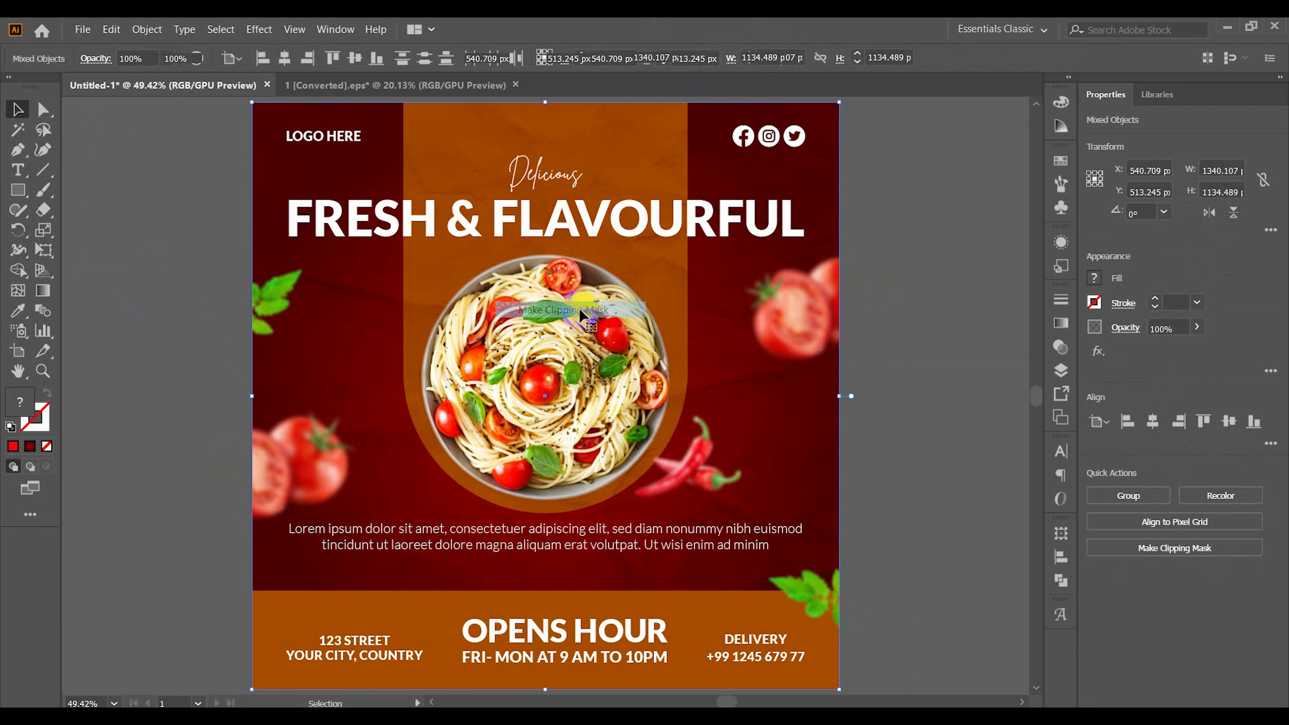
pyautogui.click(969, 244)
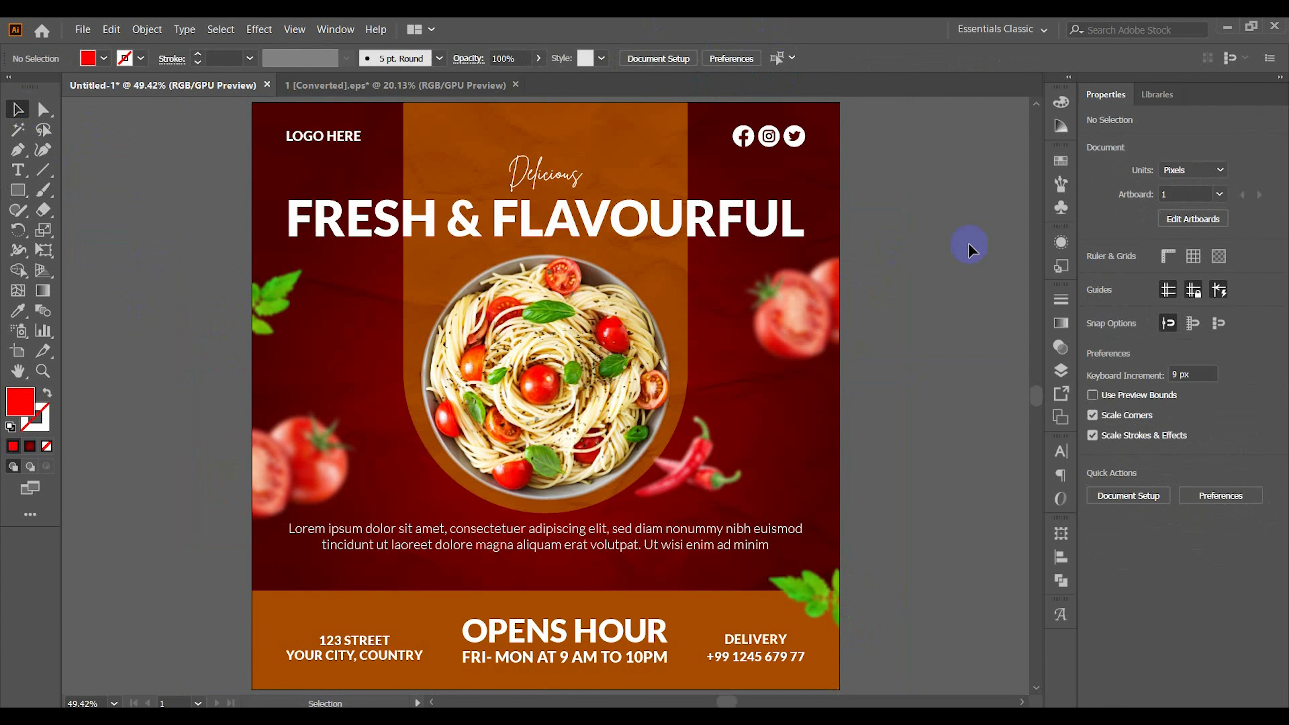